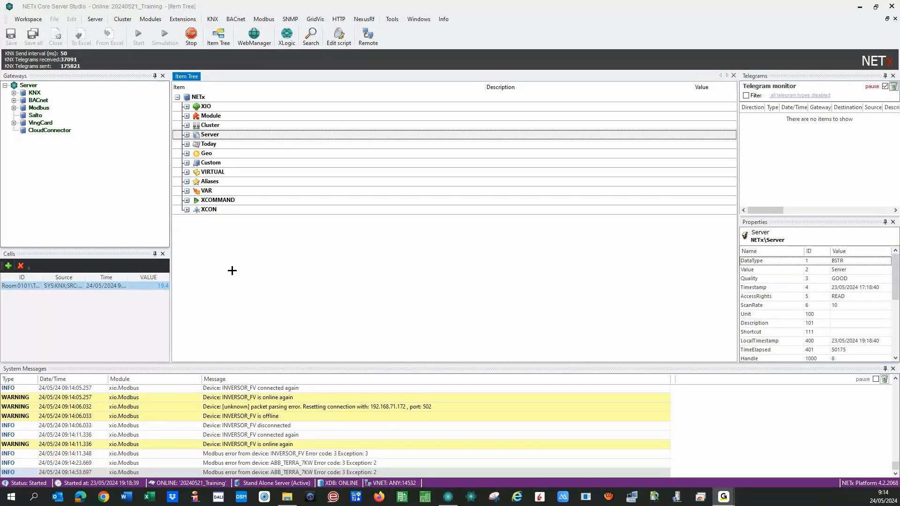
- Expand the XIO, Module and LaMPS branches of the Item Tree
left_click(188, 108)
left_click(186, 106)
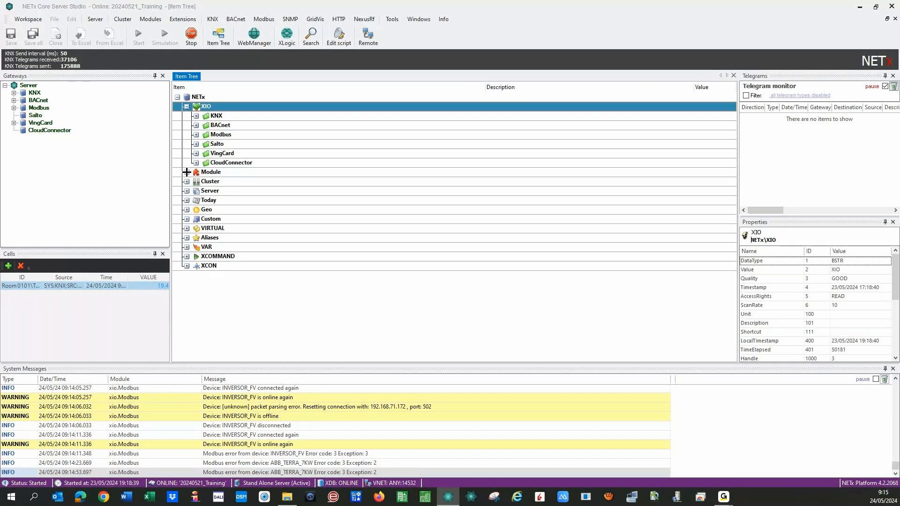
left_click(187, 172)
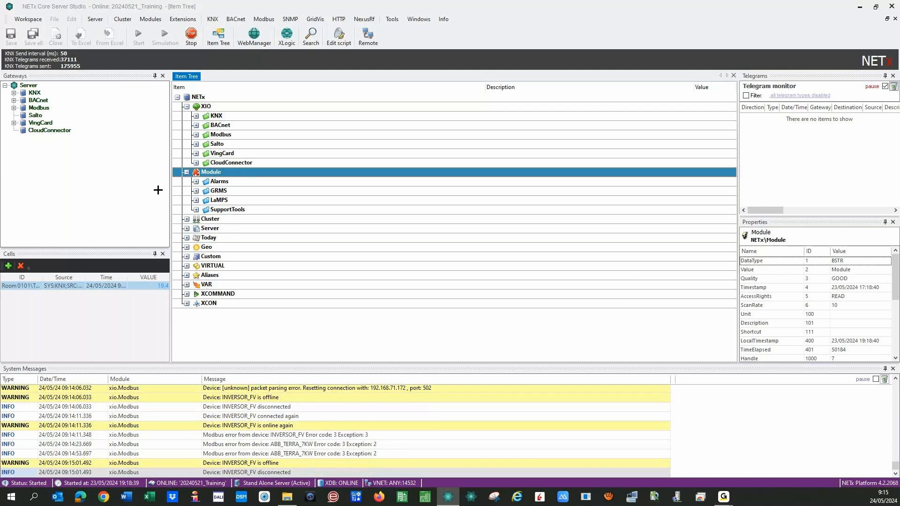
left_click(196, 199)
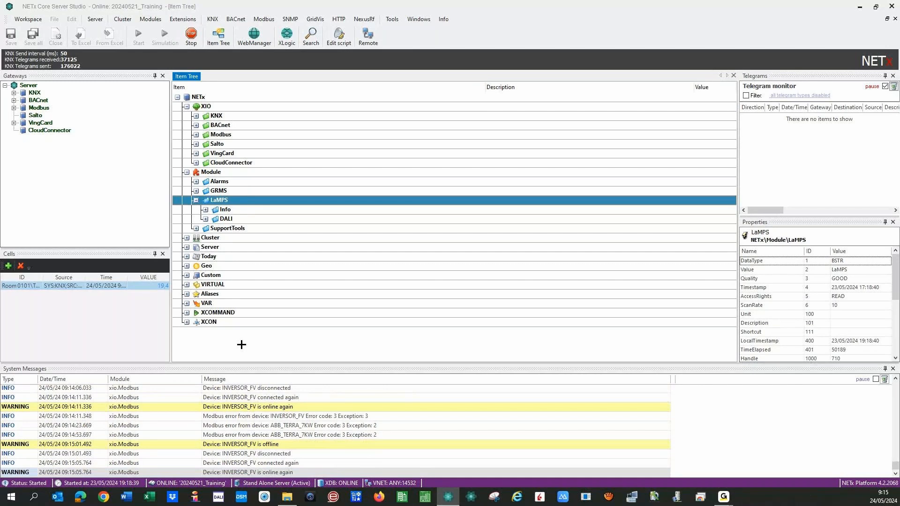
- Collapse LaMPS, XIO and Module again and bring up the Modules menu
left_click(196, 199)
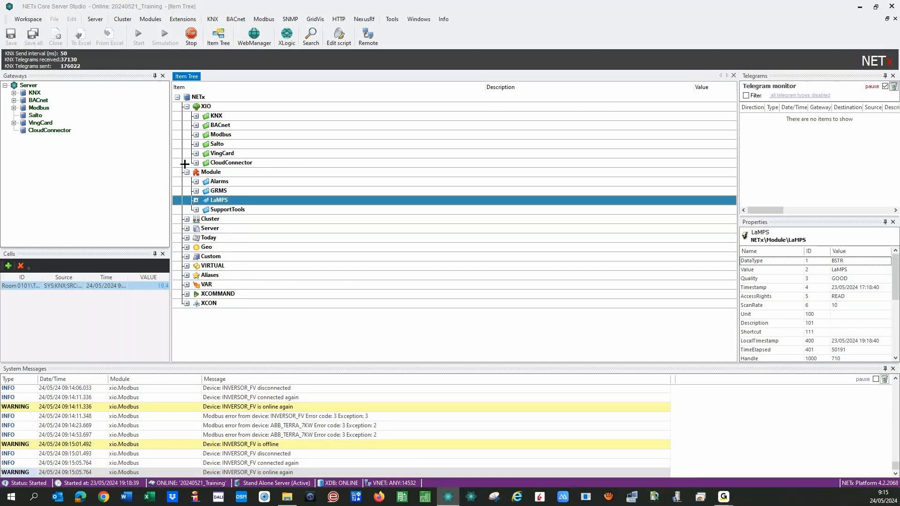
left_click(186, 106)
left_click(187, 115)
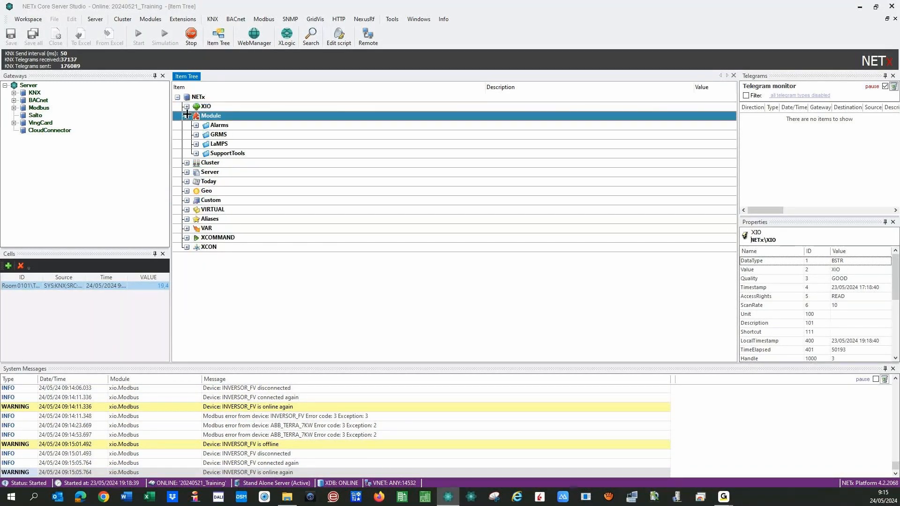
left_click(187, 115)
left_click(151, 19)
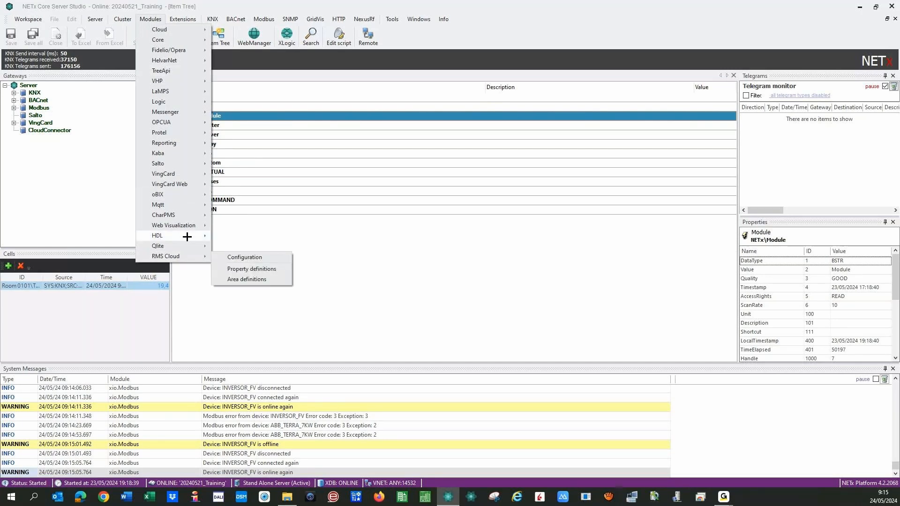
- Look through the HDL, Qlite, Mqtt and other Modules submenus, then dismiss the menu
mouse_move(187, 237)
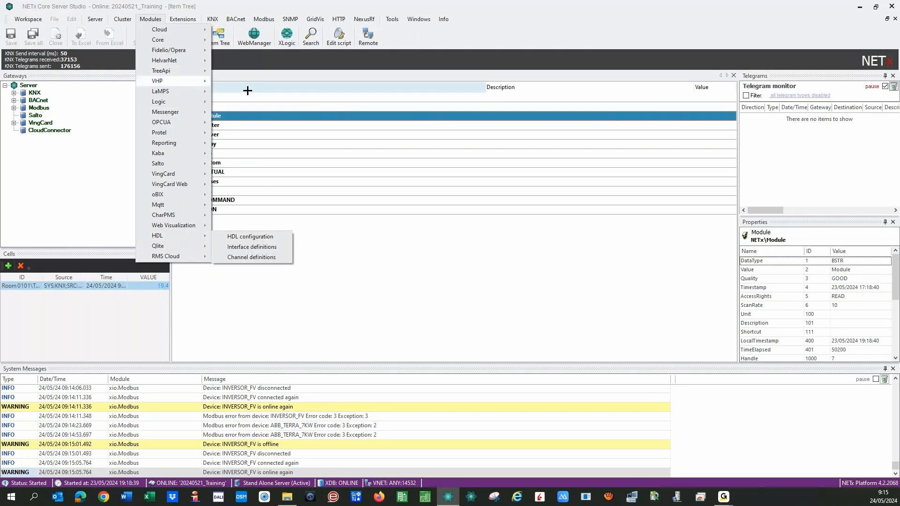
mouse_move(174, 60)
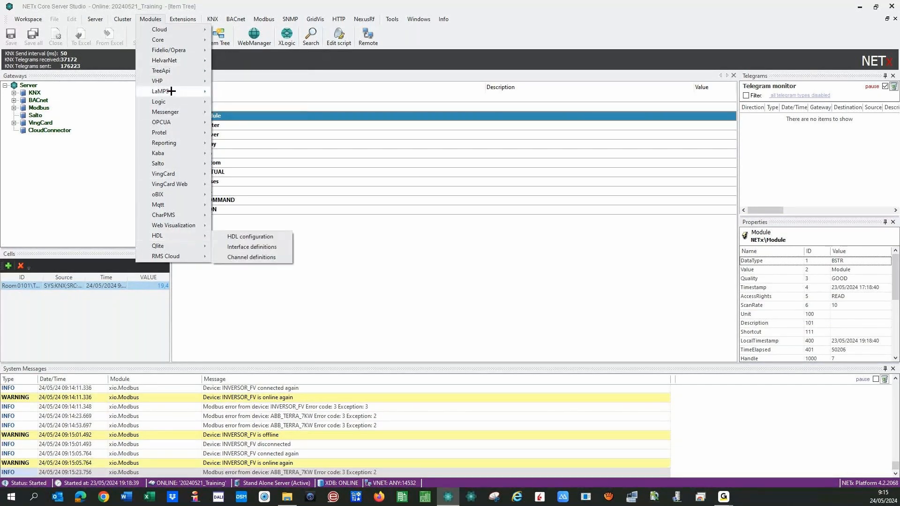
mouse_move(182, 147)
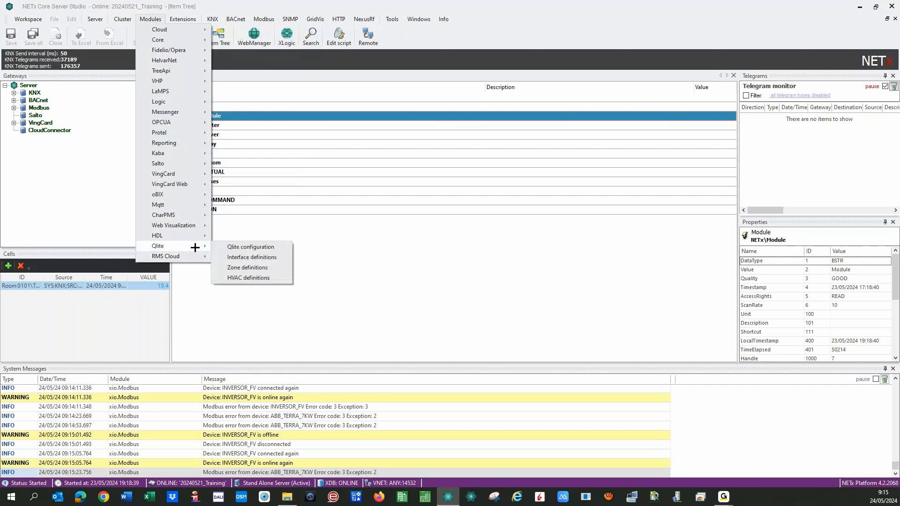
mouse_move(184, 205)
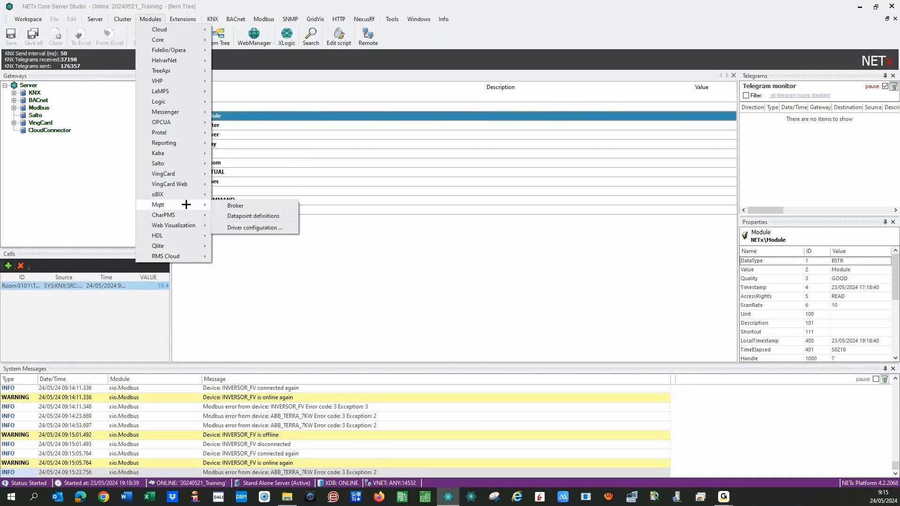
left_click(251, 314)
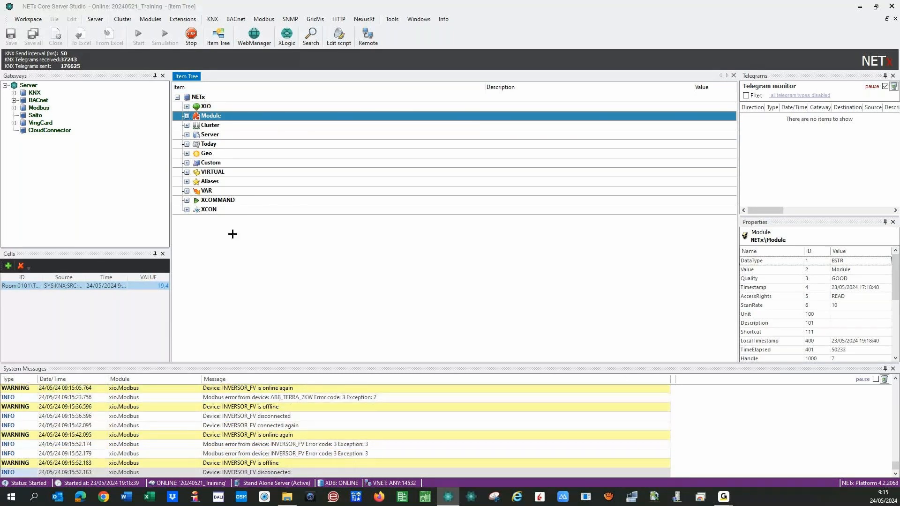
- Expand Aliases and Room 0101 to list its data points and Lights and Shutters folders
left_click(188, 179)
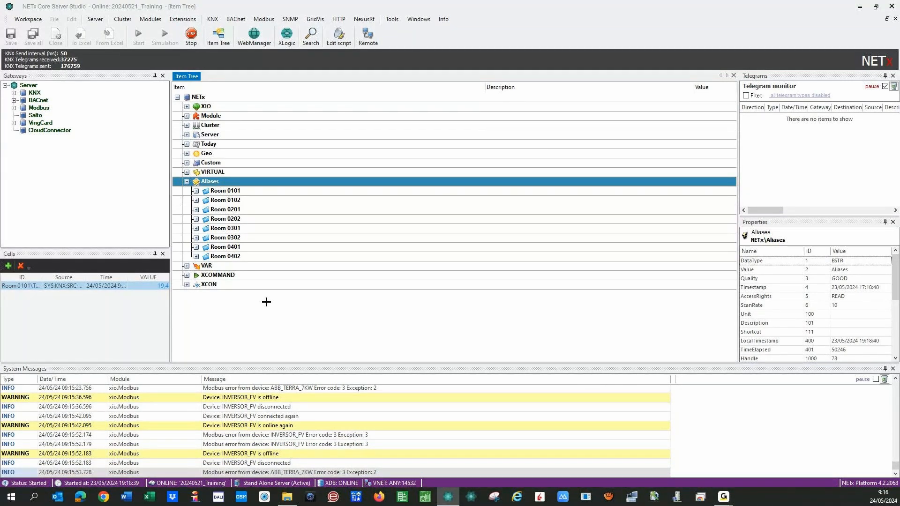
left_click(196, 191)
left_click(196, 191)
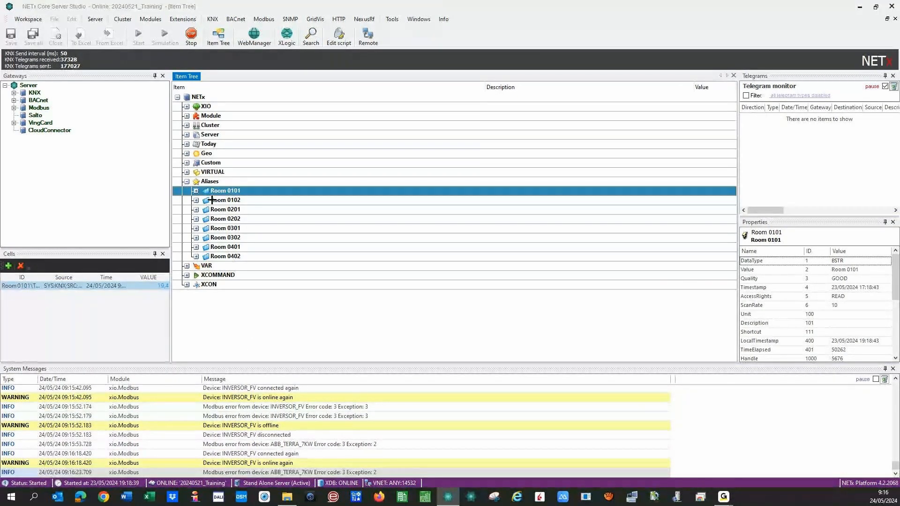
left_click(196, 190)
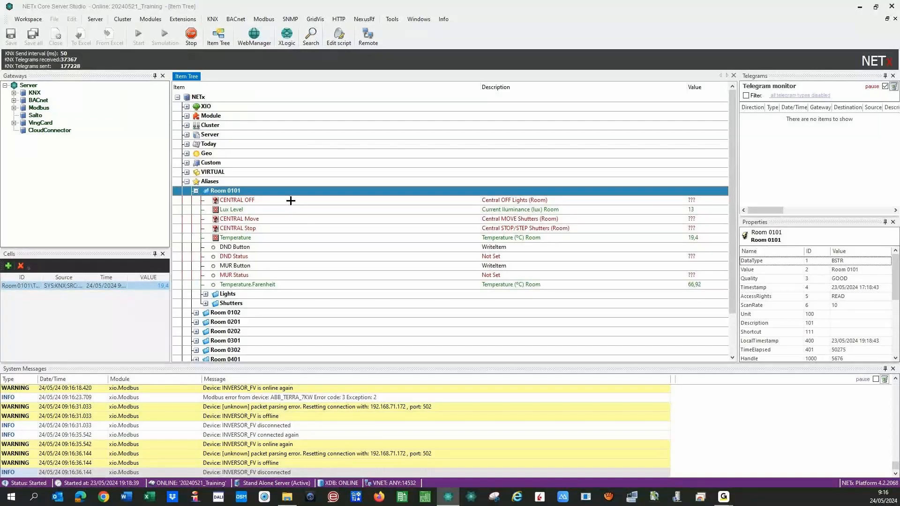
- Expand Room 0101's Lights folder, select ON/OFF Hall, and widen the properties area
left_click(205, 294)
left_click(261, 303)
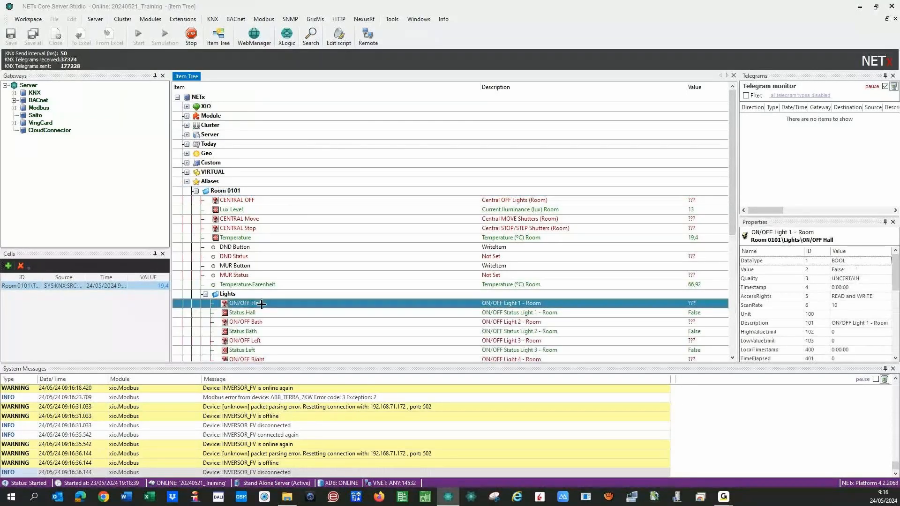
left_click_drag(736, 241, 705, 241)
left_click(733, 242)
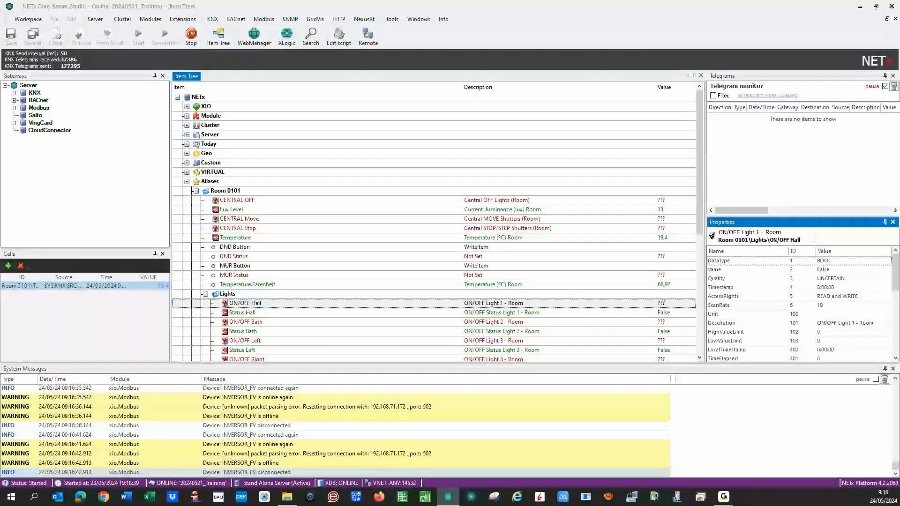
- Inspect the ON/OFF Hall item path and properties, then collapse the Lights folder
left_click_drag(814, 237, 718, 240)
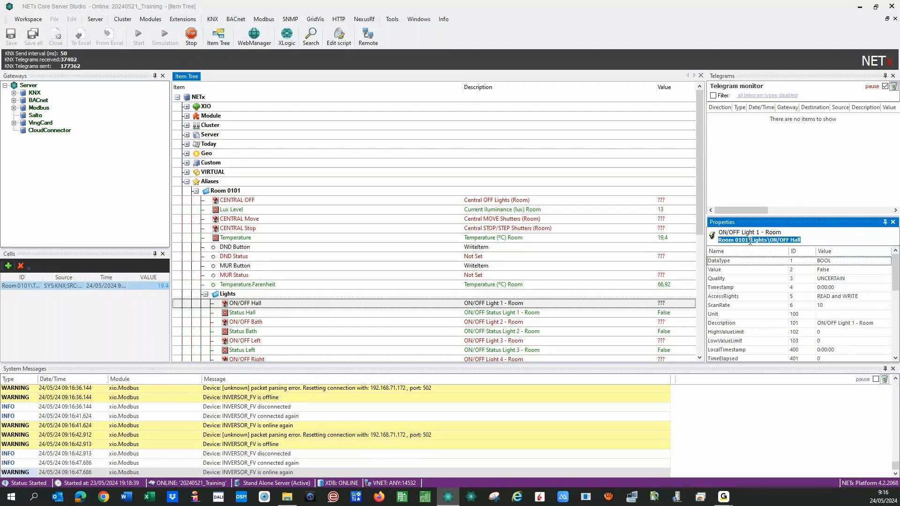
left_click_drag(769, 240, 807, 242)
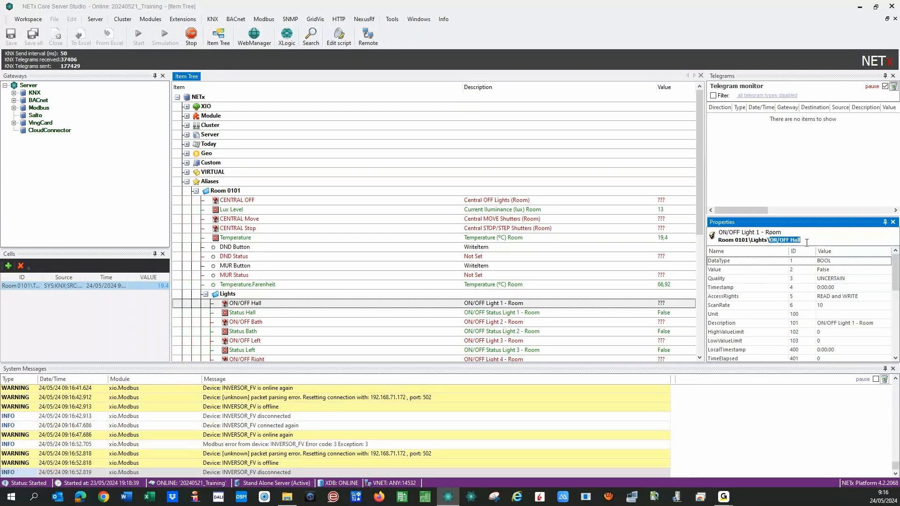
left_click(807, 243)
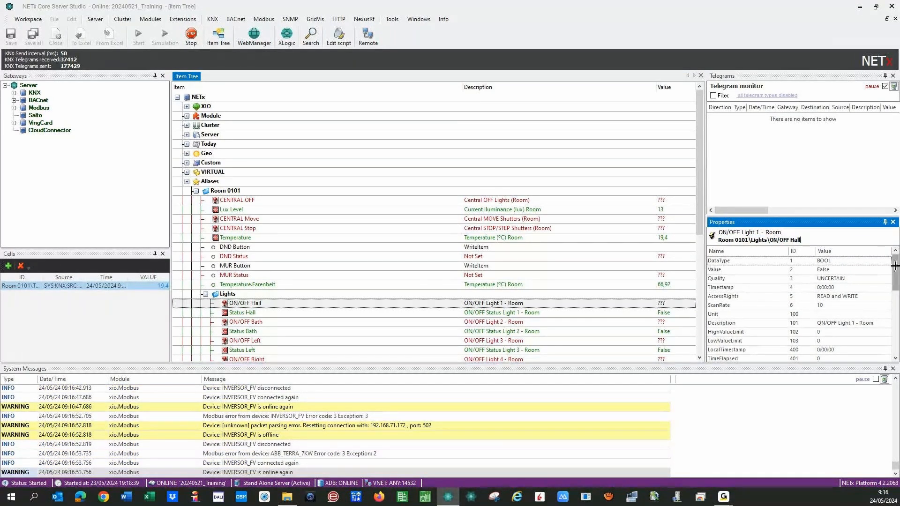
left_click_drag(897, 266, 896, 304)
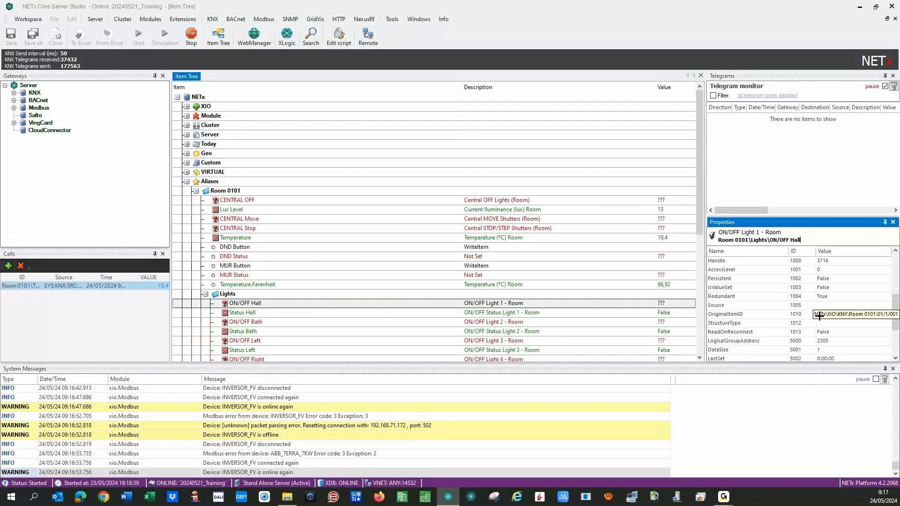
scroll(797, 290, "up", 5)
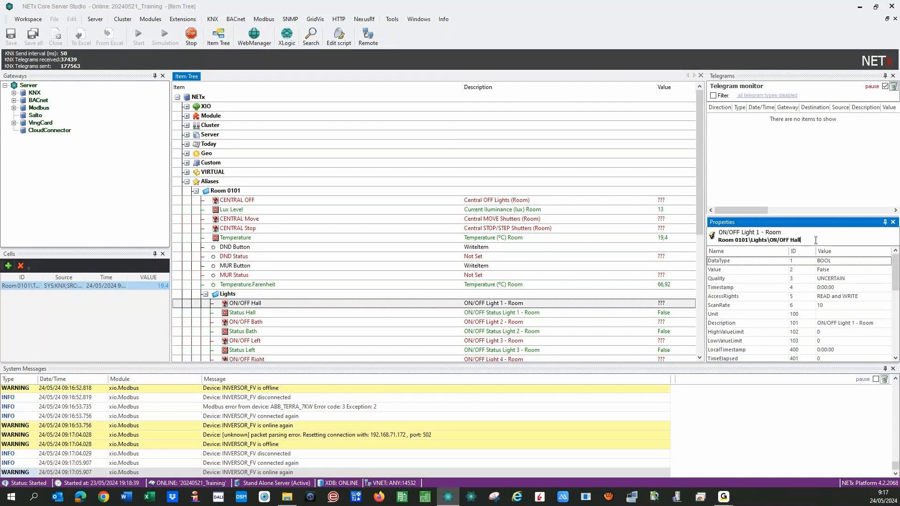
left_click_drag(816, 240, 717, 245)
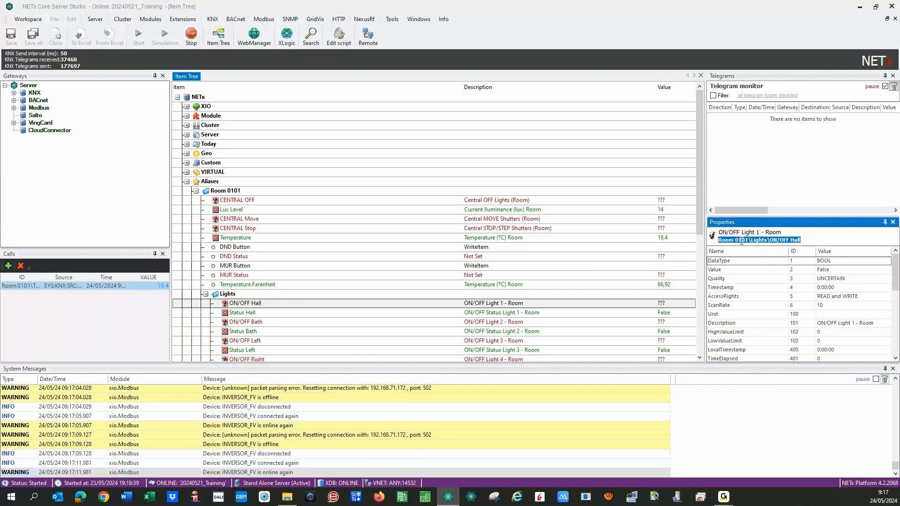
left_click(734, 238)
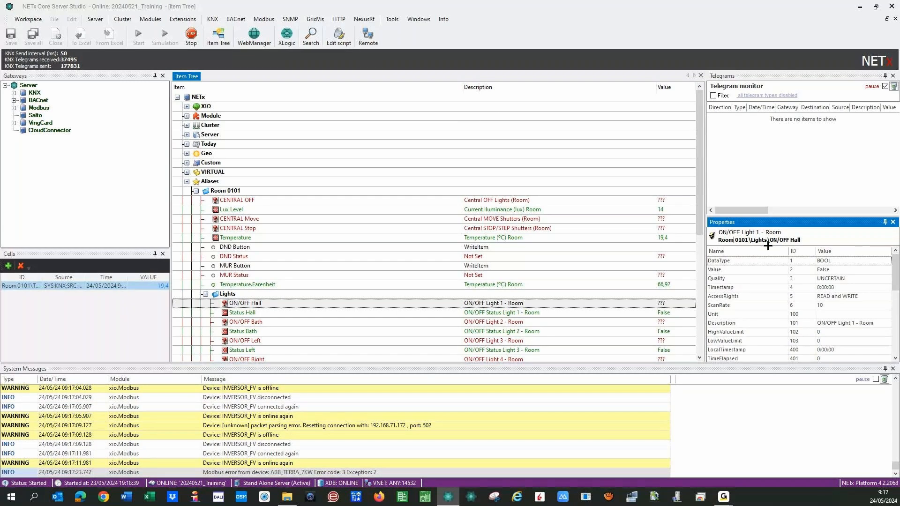
left_click(809, 241)
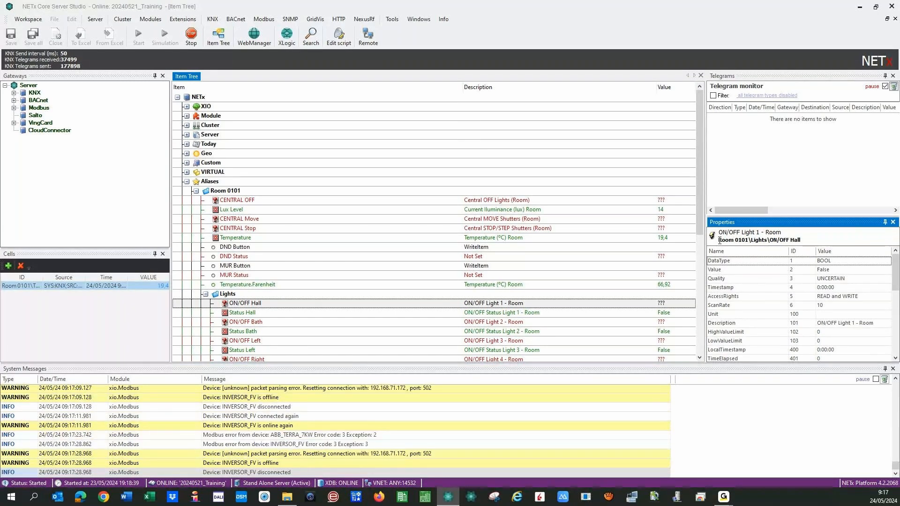
left_click(206, 294)
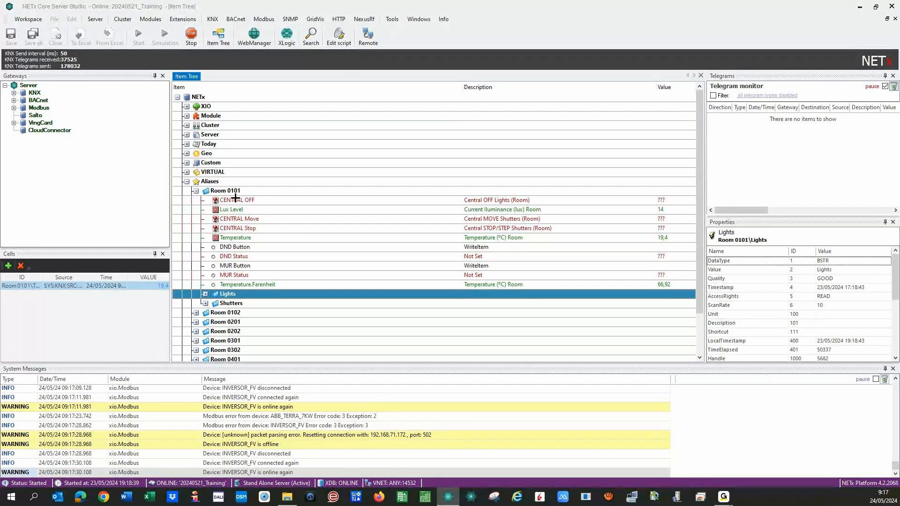
- Collapse and re-expand Room 0101 to show its items again
left_click(196, 191)
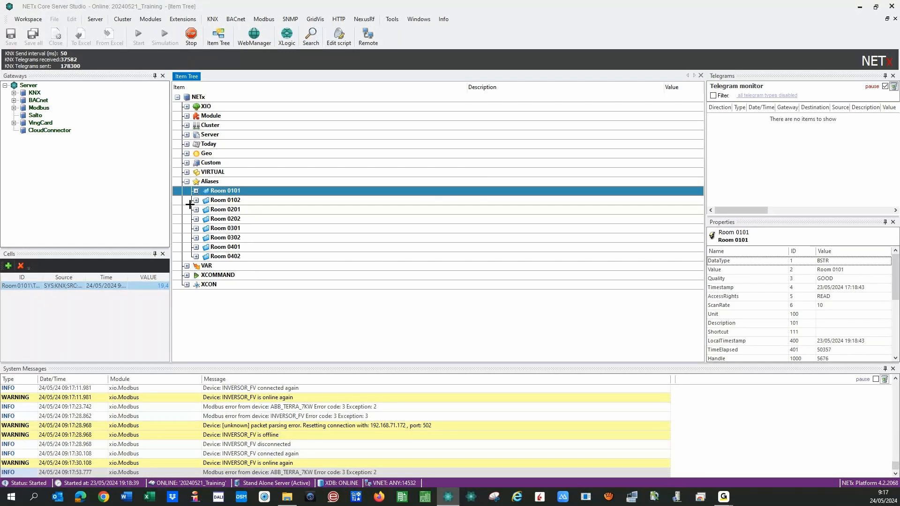
left_click(195, 191)
left_click(195, 190)
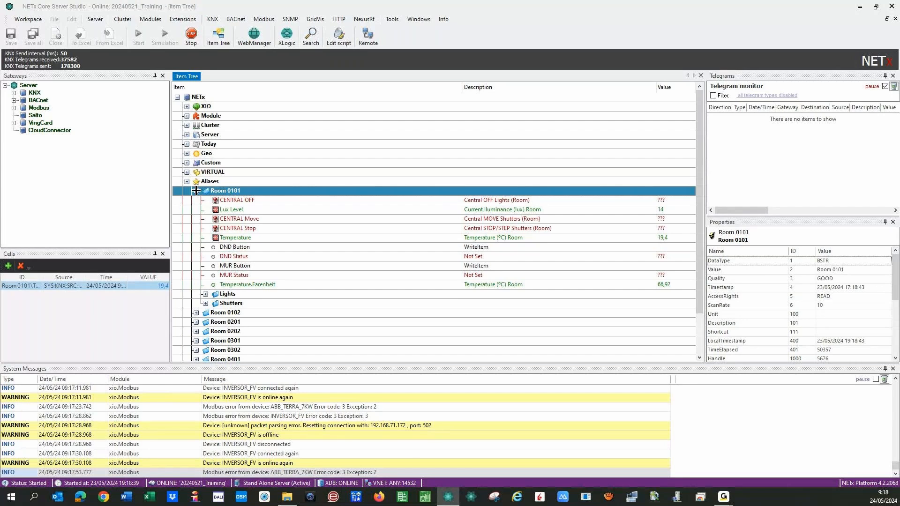
- Review the DND Status and DND Button alias properties, then collapse Room 0101
left_click(265, 255)
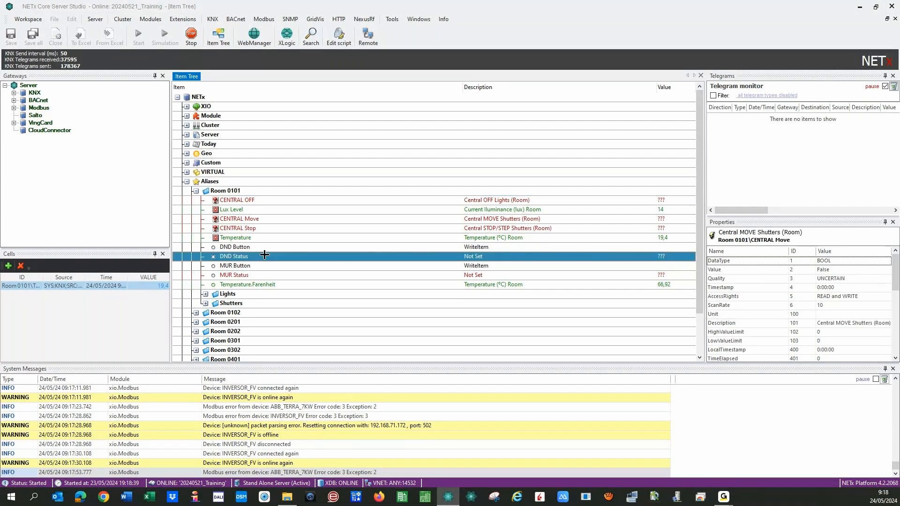
left_click(264, 247)
scroll(872, 317, "down", 5)
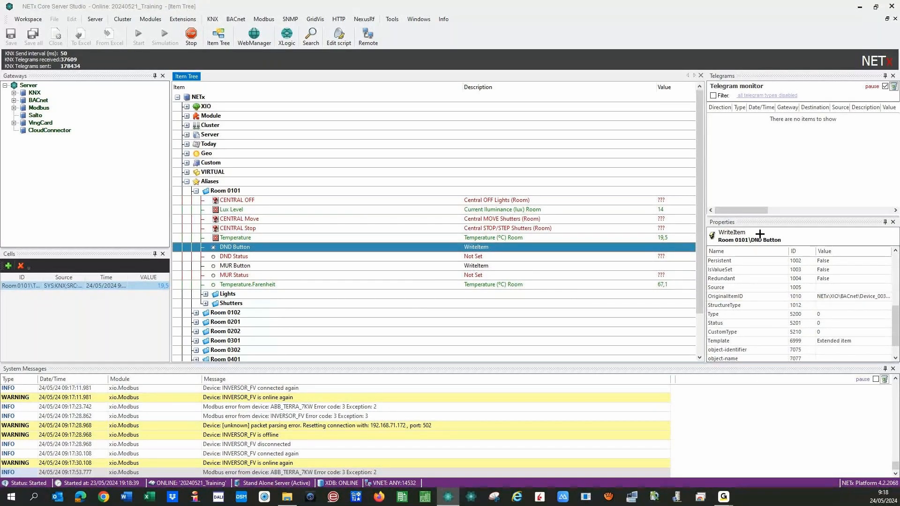
left_click_drag(792, 241, 717, 241)
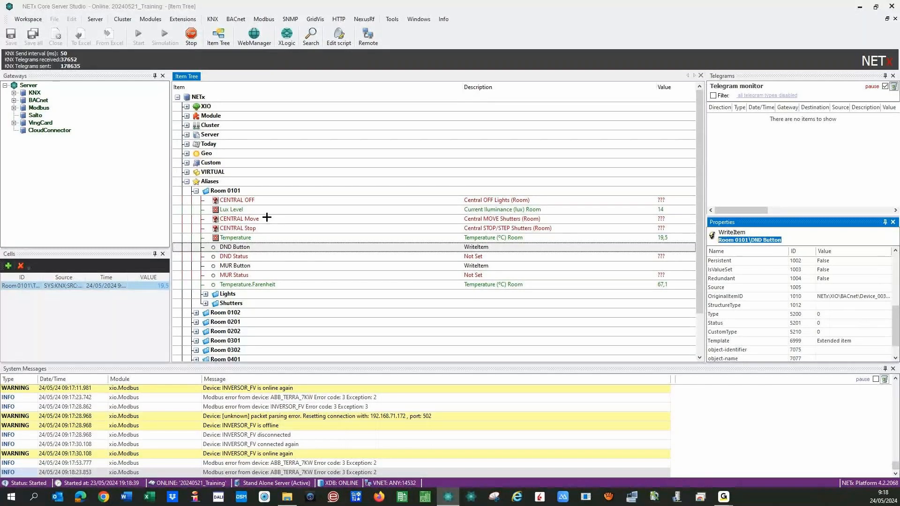
left_click(197, 191)
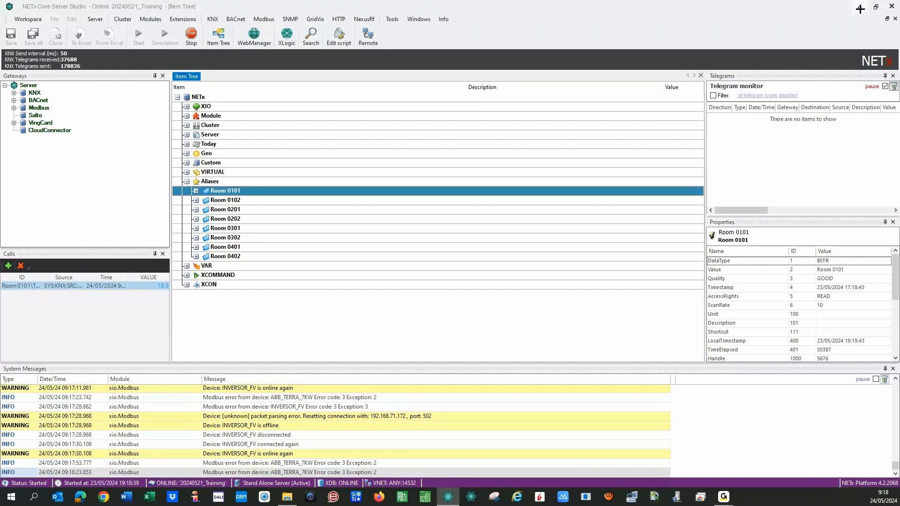
- Minimize the Core Server Studio window to show the desktop
left_click(860, 8)
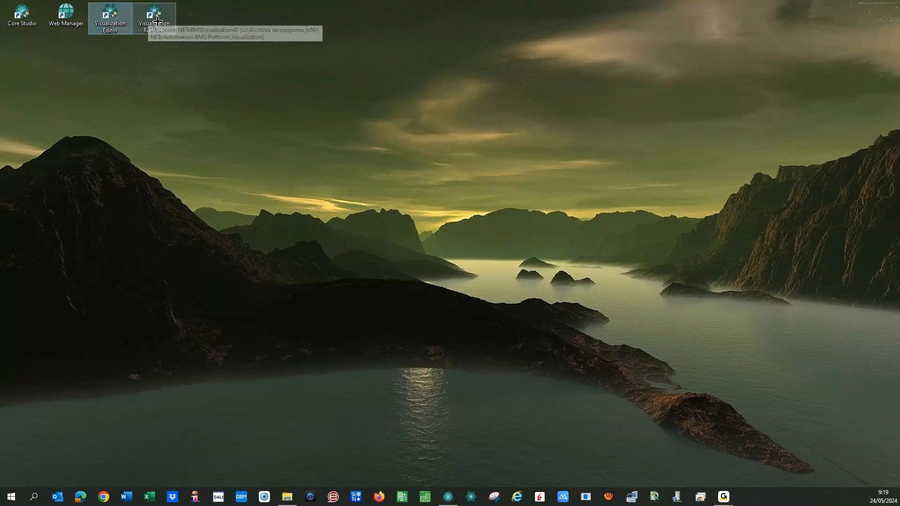
left_click(119, 99)
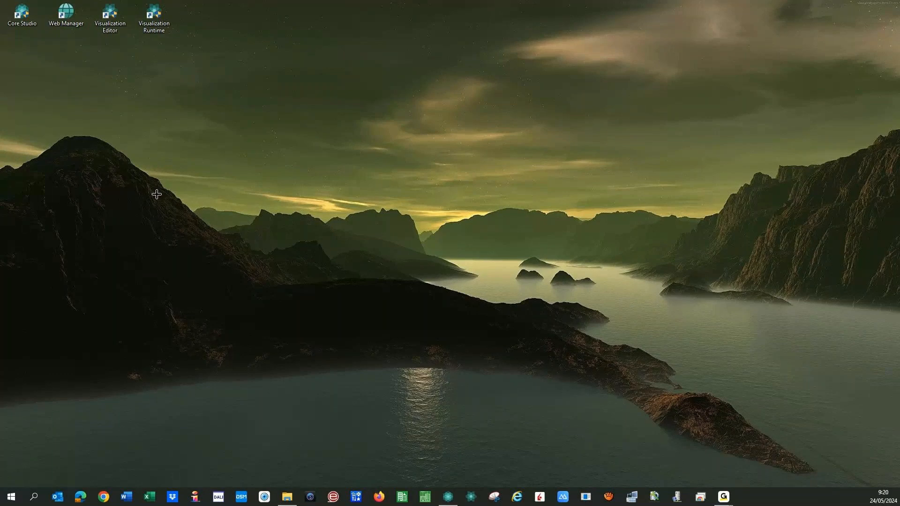
- Launch the NETx Visualization Editor from its desktop shortcut
left_click(110, 12)
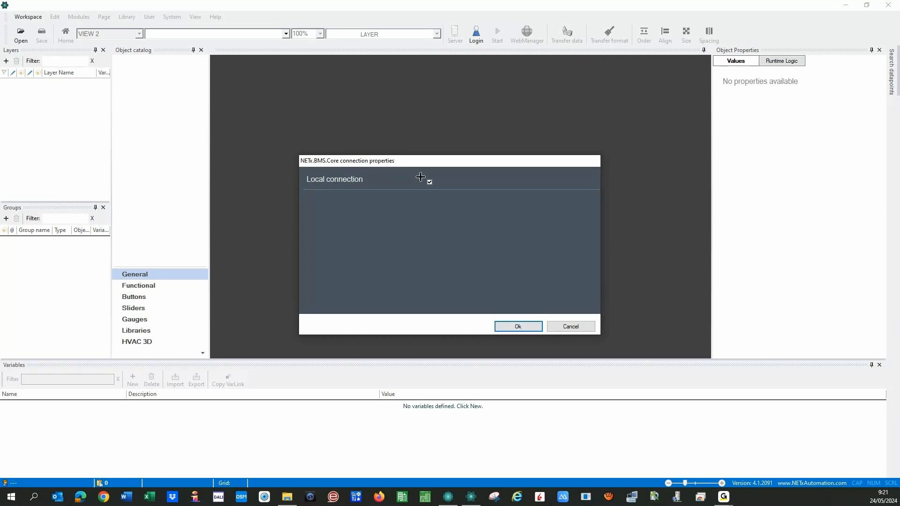
- Untick Local connection to switch to a remote Core connection
left_click(430, 182)
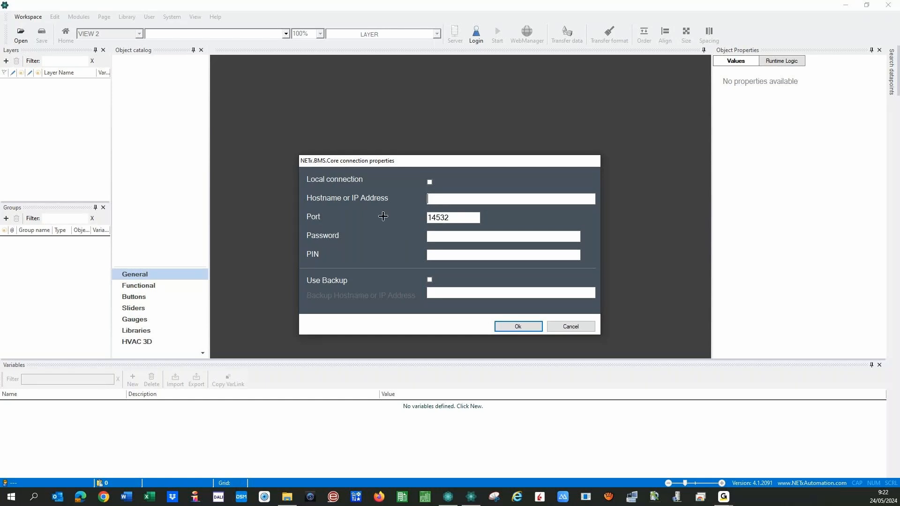
- Type a connection password, reveal it to check, then delete it to leave Password empty
left_click(453, 217)
left_click(440, 236)
type("****")
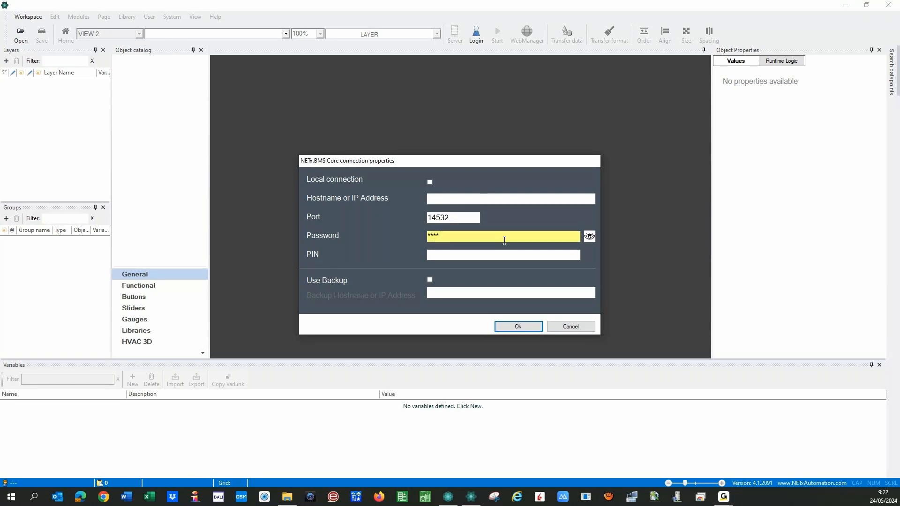
left_click(590, 236)
left_click(590, 236)
left_click_drag(451, 235, 409, 238)
key("BackSpace")
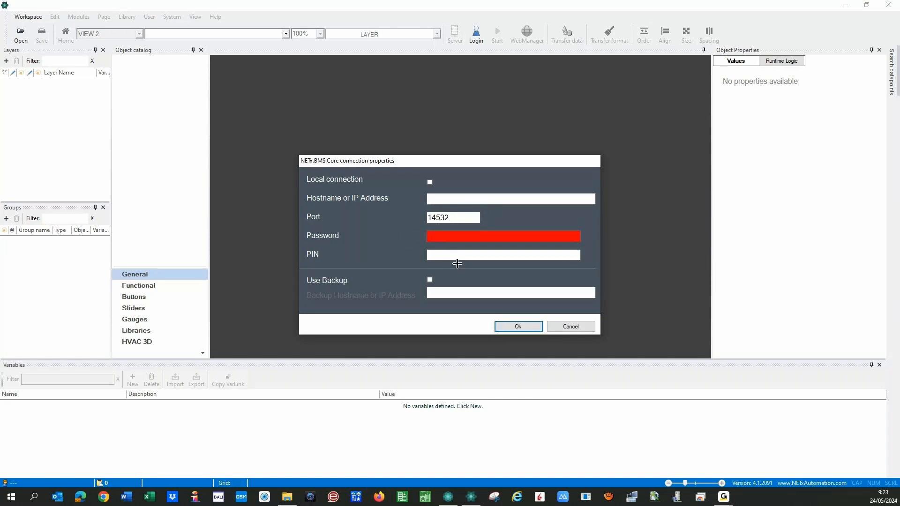
left_click(452, 257)
left_click(448, 495)
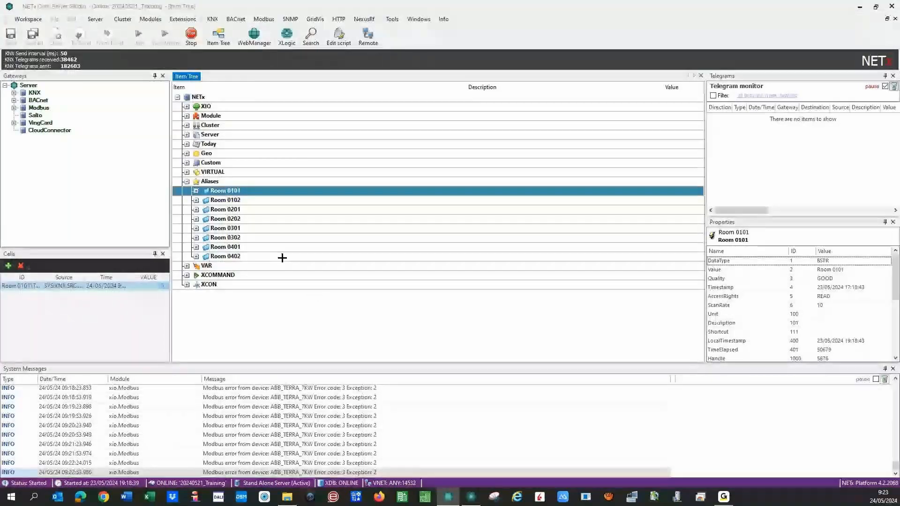
left_click(148, 19)
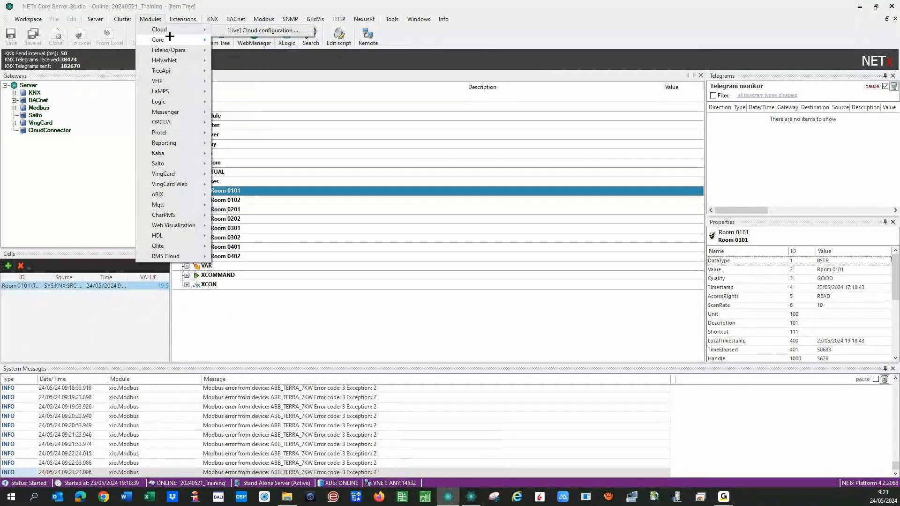
mouse_move(176, 39)
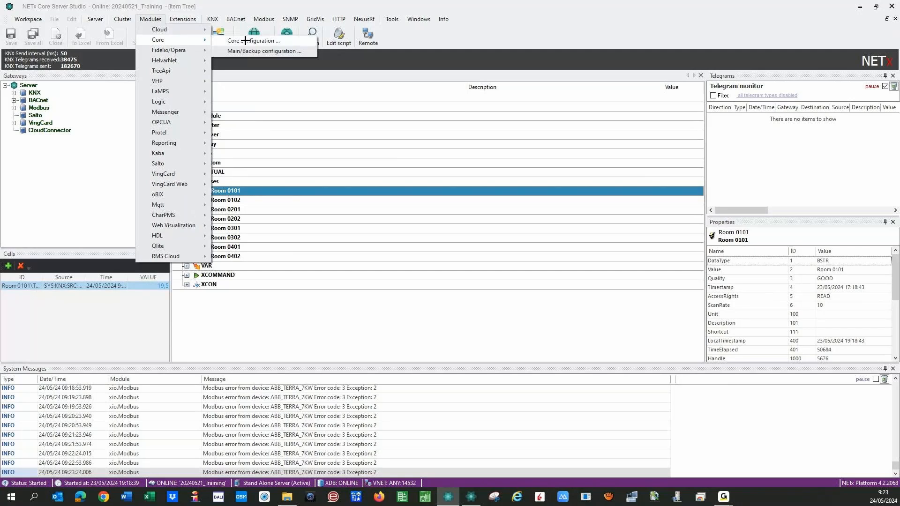
left_click(245, 41)
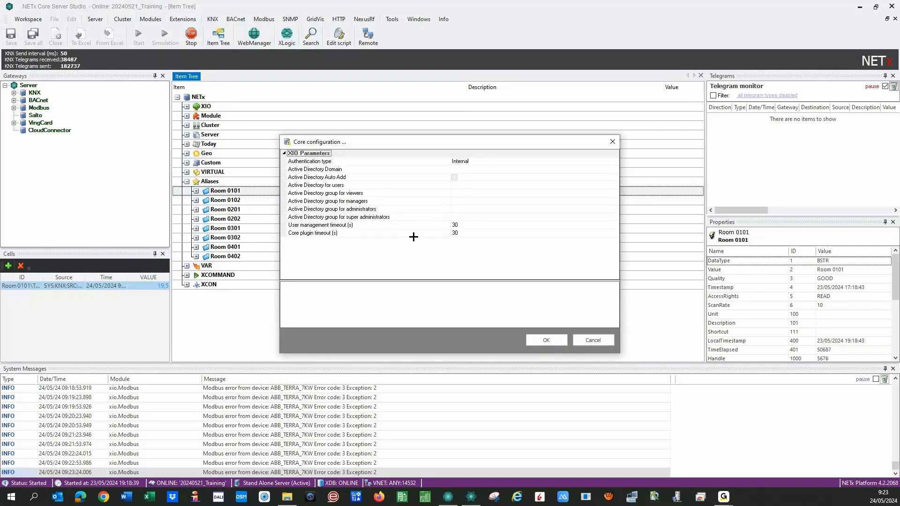
left_click(575, 344)
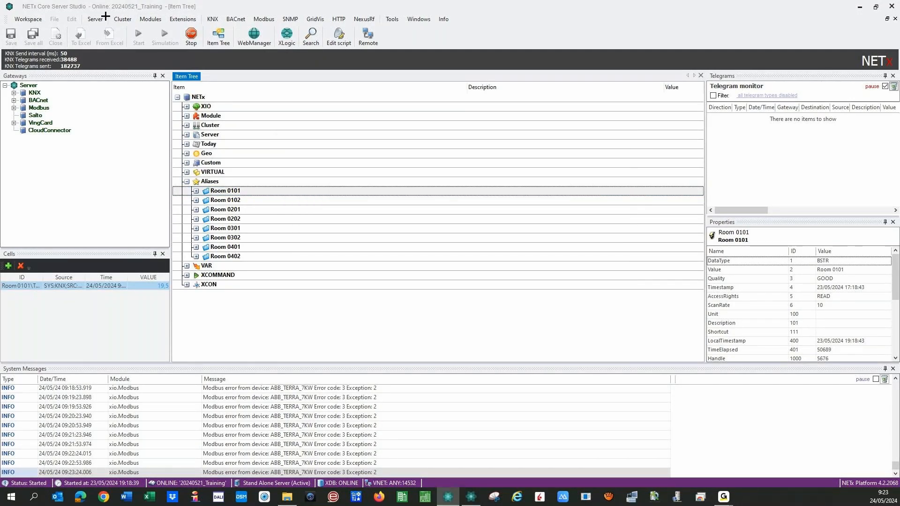
left_click(96, 20)
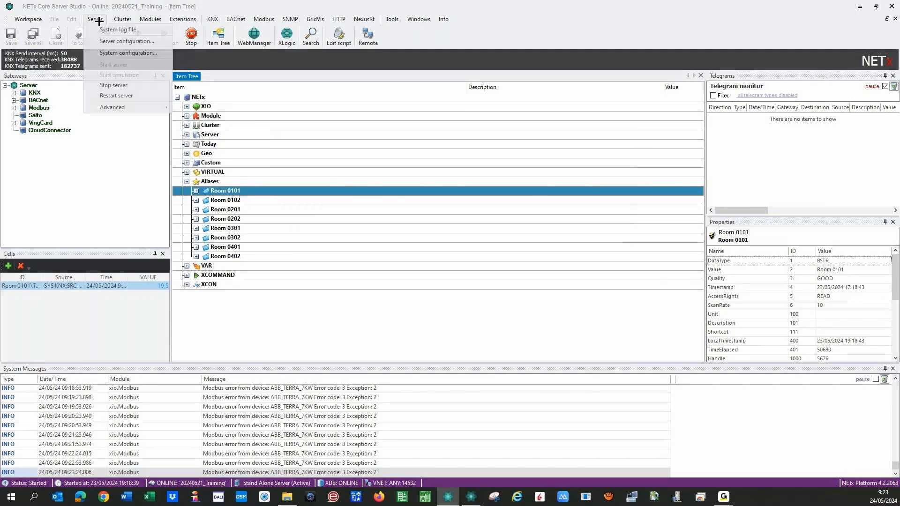
left_click(123, 42)
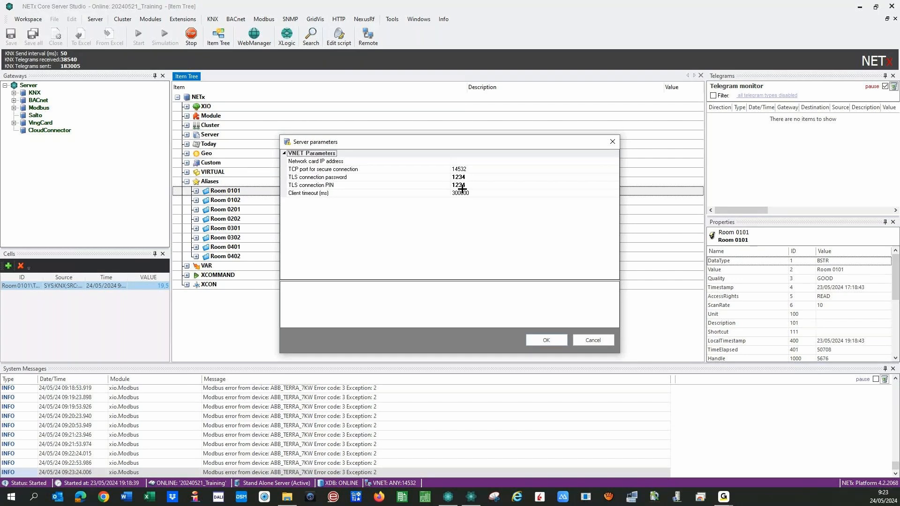
left_click(594, 339)
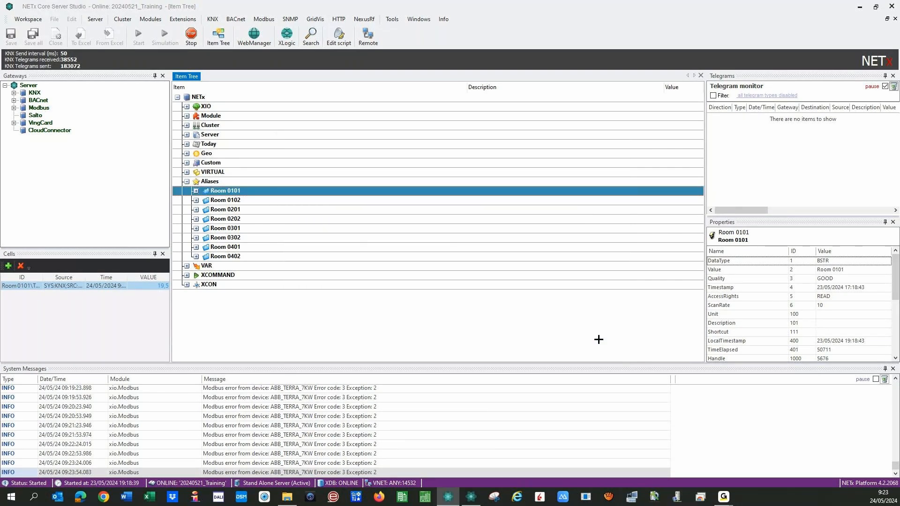
left_click(474, 498)
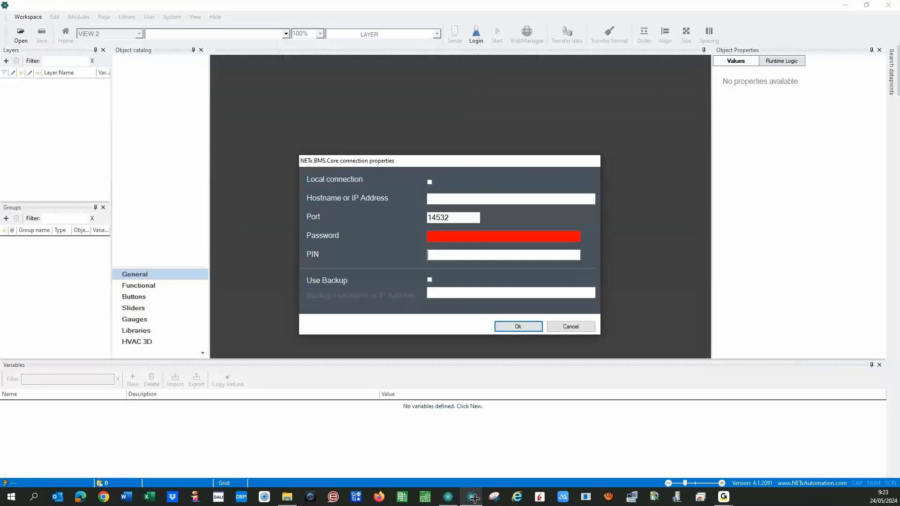
- Re-tick Local connection and confirm the connection dialog with Ok
left_click(429, 182)
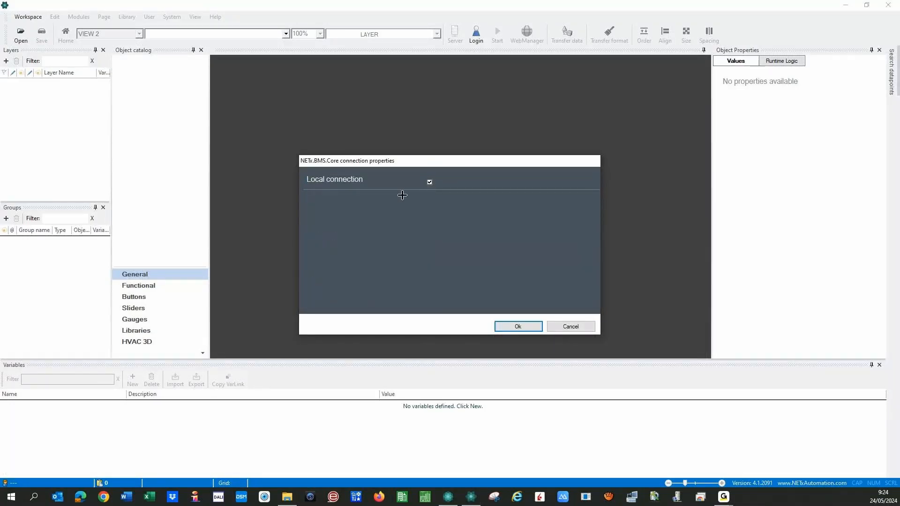
left_click(504, 327)
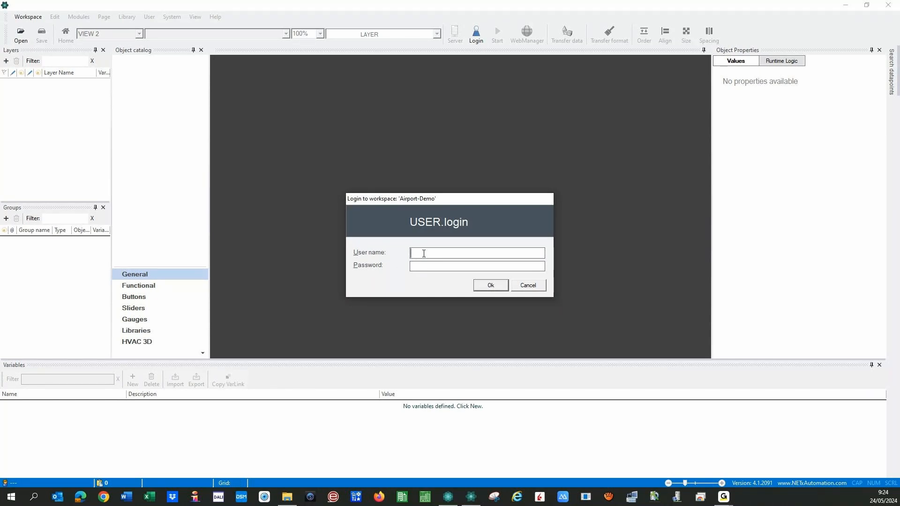
- Log in to Airport-Demo with the administrator user name and password to open its Startpage
type("admin")
key("Tab")
type("********")
left_click(486, 287)
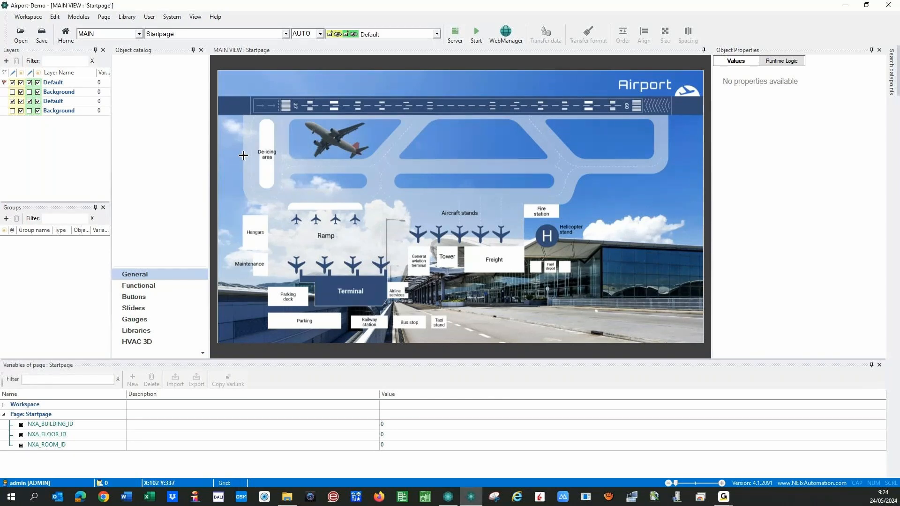
- Discard Airport-Demo without saving and start a new workspace named 20240524_Visu
left_click(32, 17)
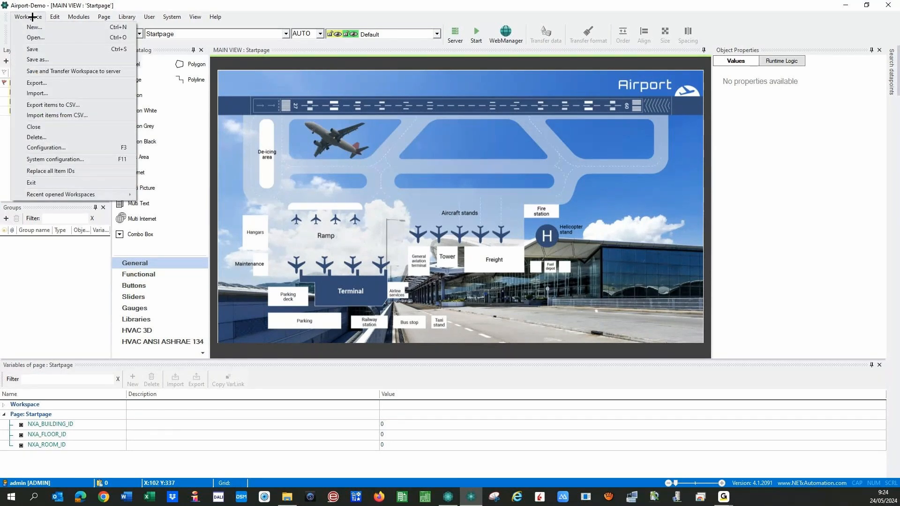
left_click(64, 38)
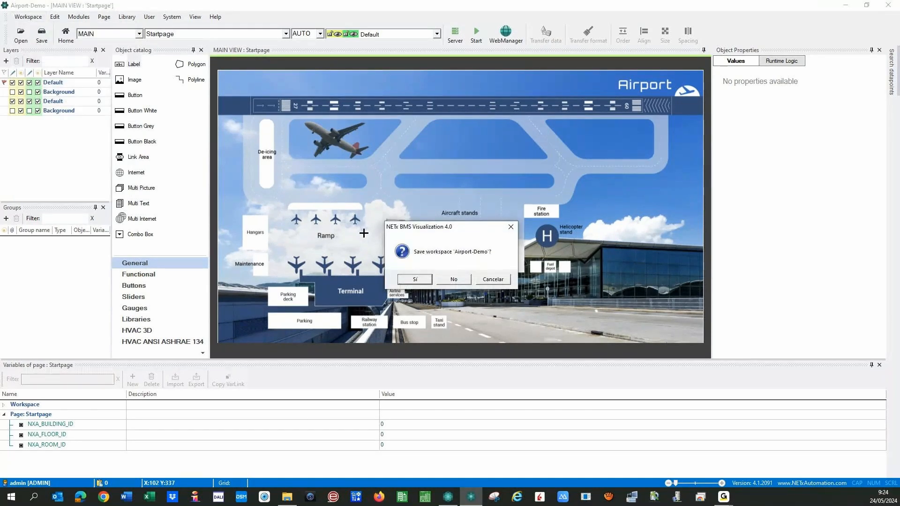
left_click(449, 279)
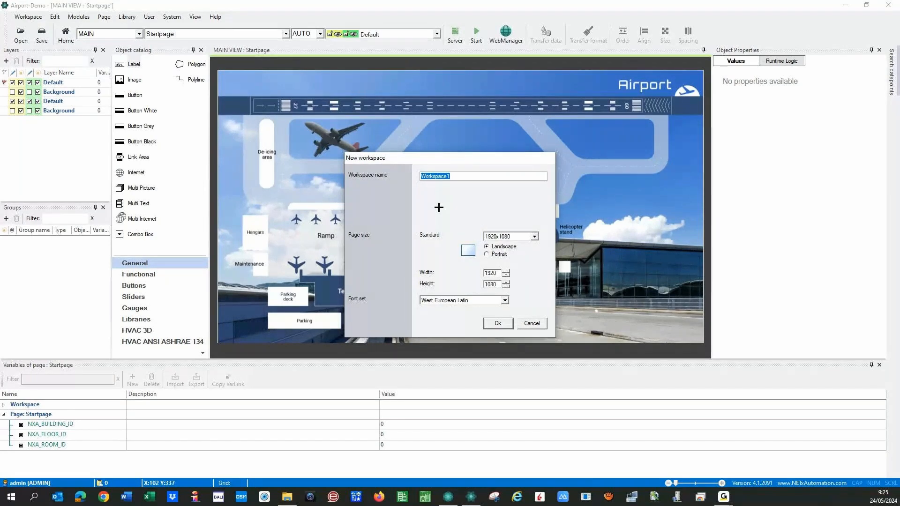
type("20240524_Visu")
- Keep the 1920x1080 page size and West European Latin font set, and confirm the workspace
left_click(534, 237)
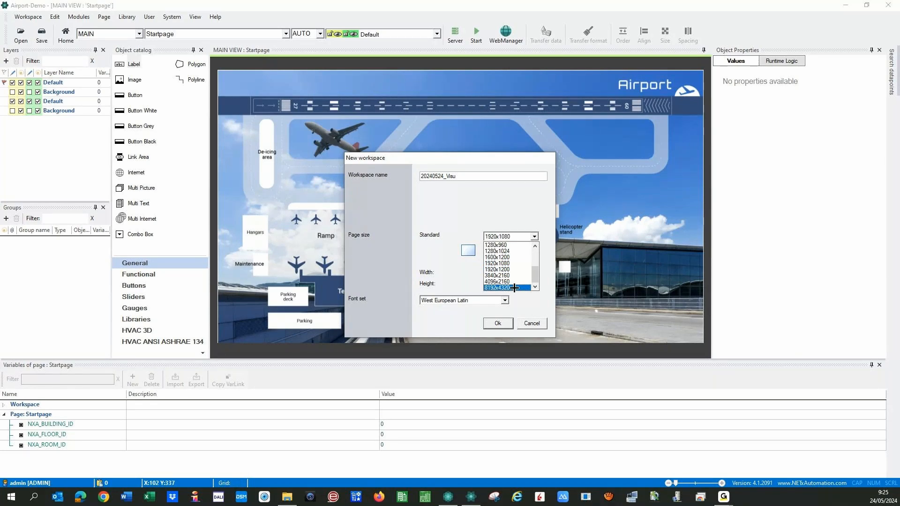
scroll(536, 275, "up", 3)
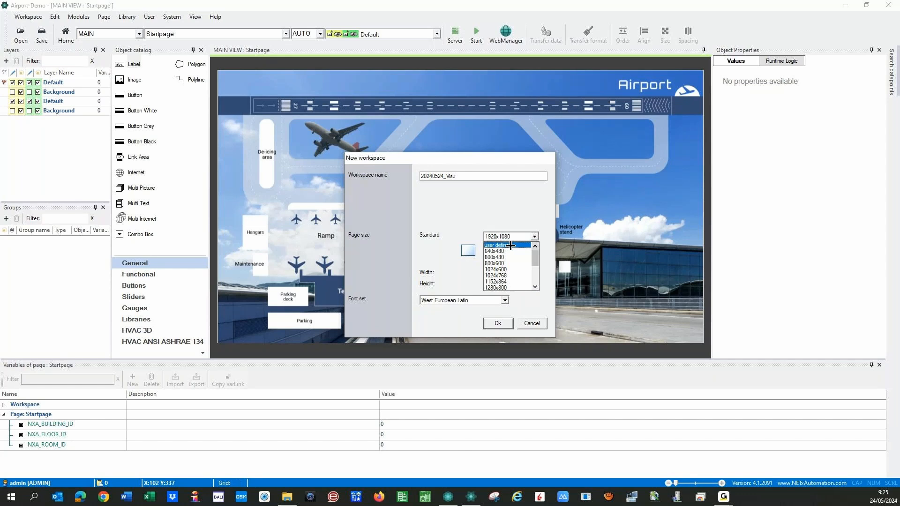
scroll(501, 256, "down", 3)
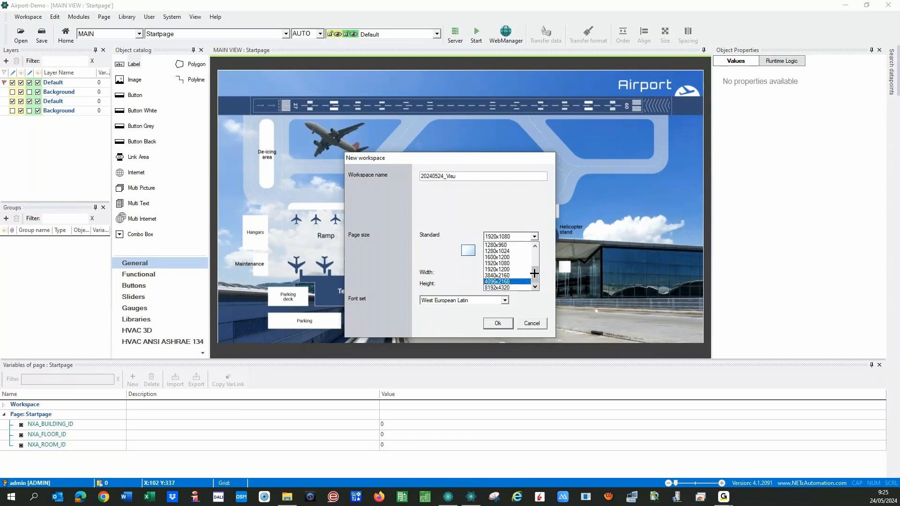
left_click(531, 309)
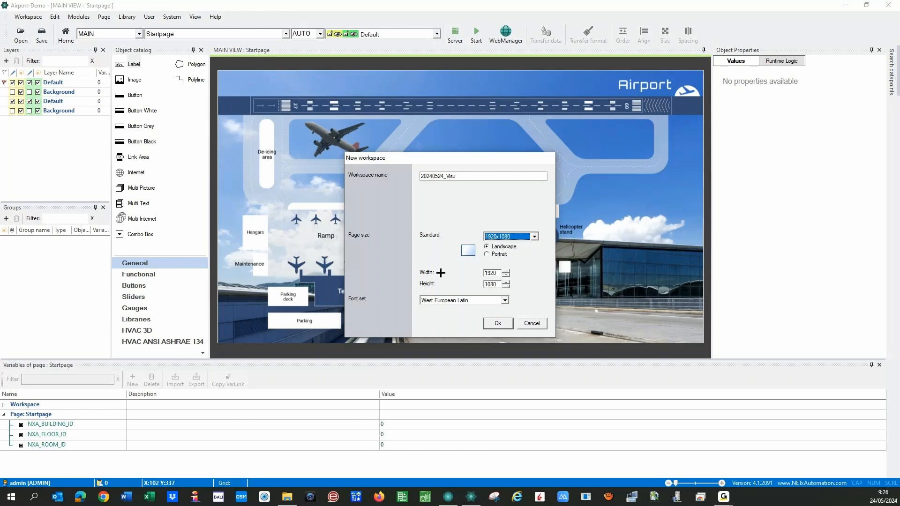
left_click(505, 300)
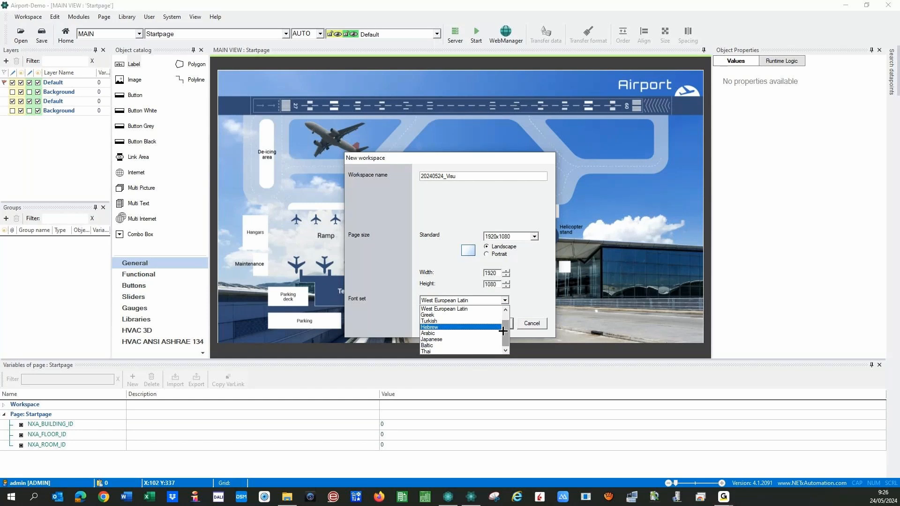
scroll(505, 334, "up", 1)
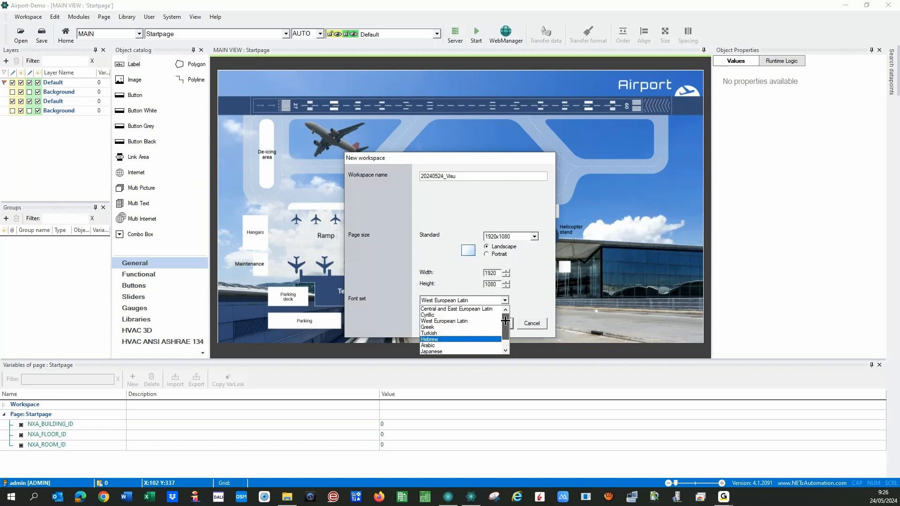
left_click(529, 295)
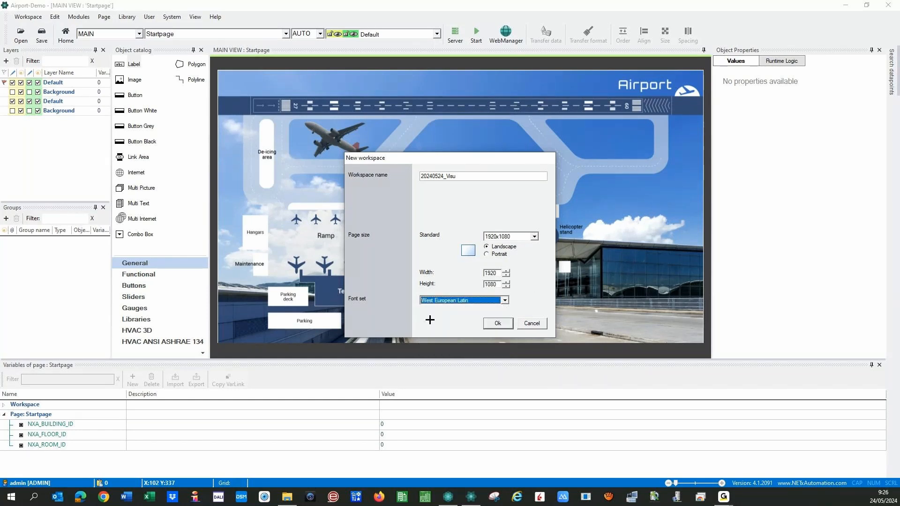
left_click(493, 323)
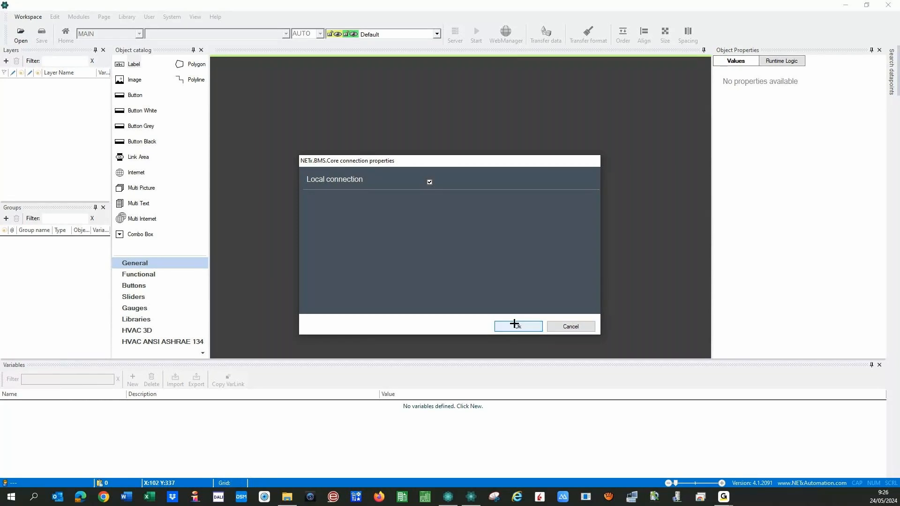
- Accept the local core connection and log in as administrator, correcting the mistyped user name
left_click(516, 325)
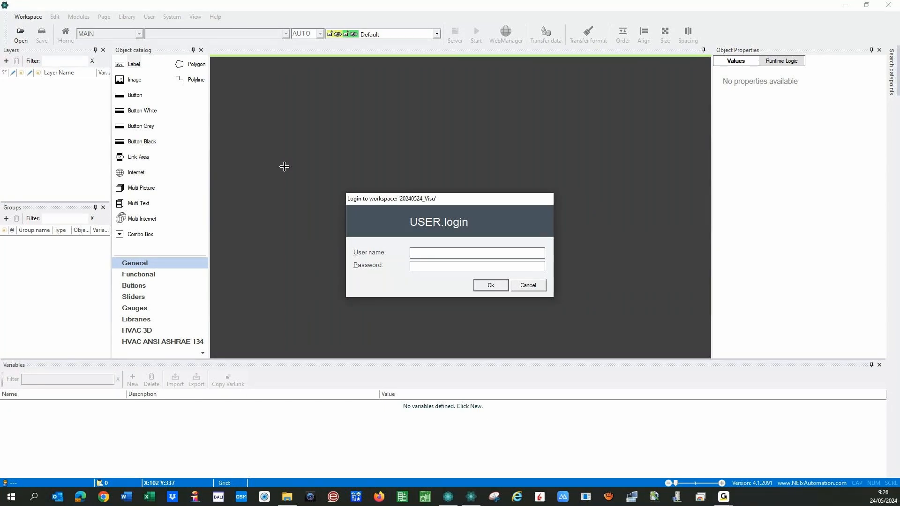
type("admin")
type("********")
left_click(446, 253)
type("changeme")
left_click_drag(435, 252, 487, 253)
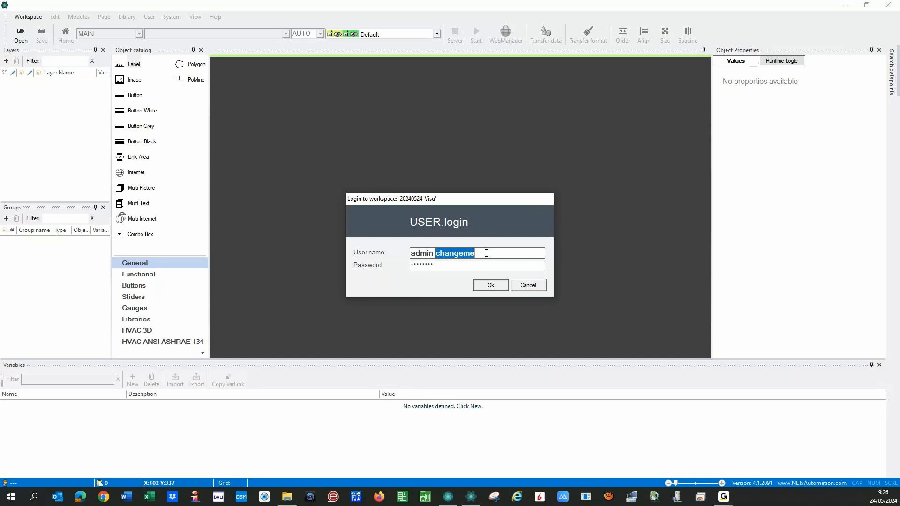
key("BackSpace")
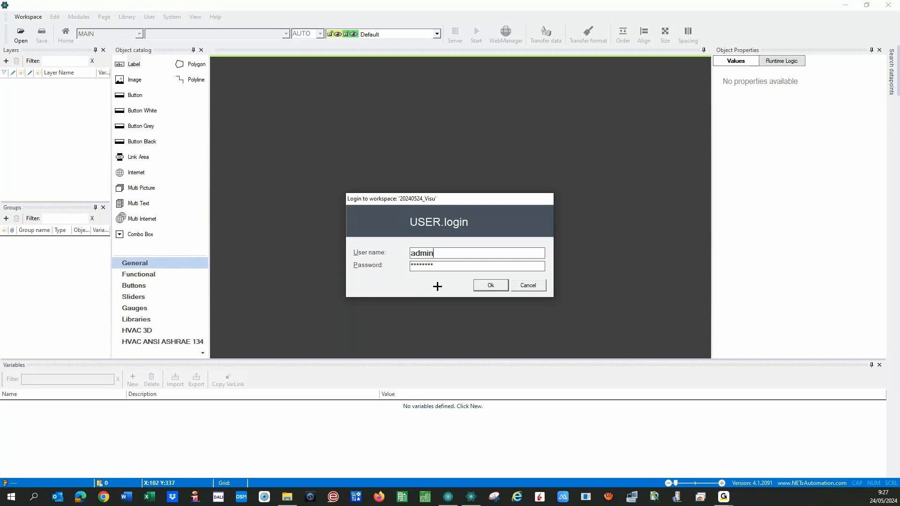
left_click(483, 286)
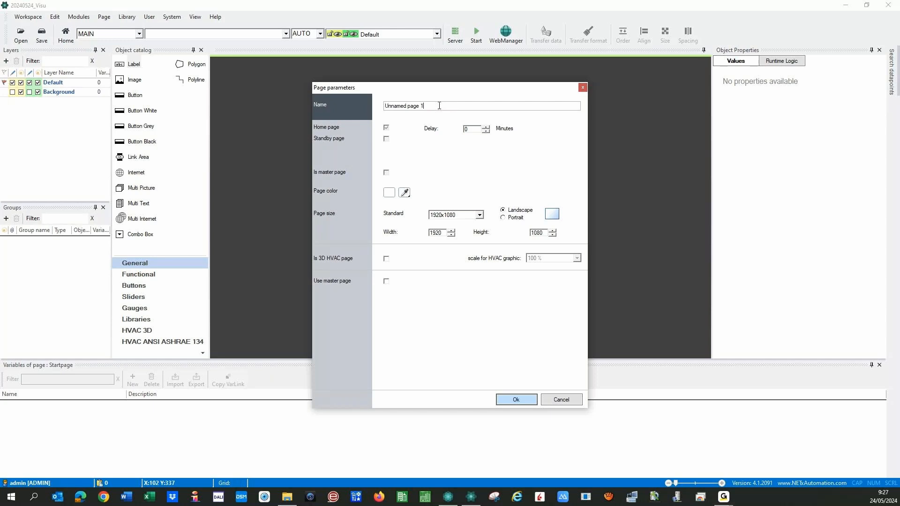
- Replace the default page name with Home and confirm the page
left_click_drag(439, 106, 368, 112)
type("Home")
left_click(517, 400)
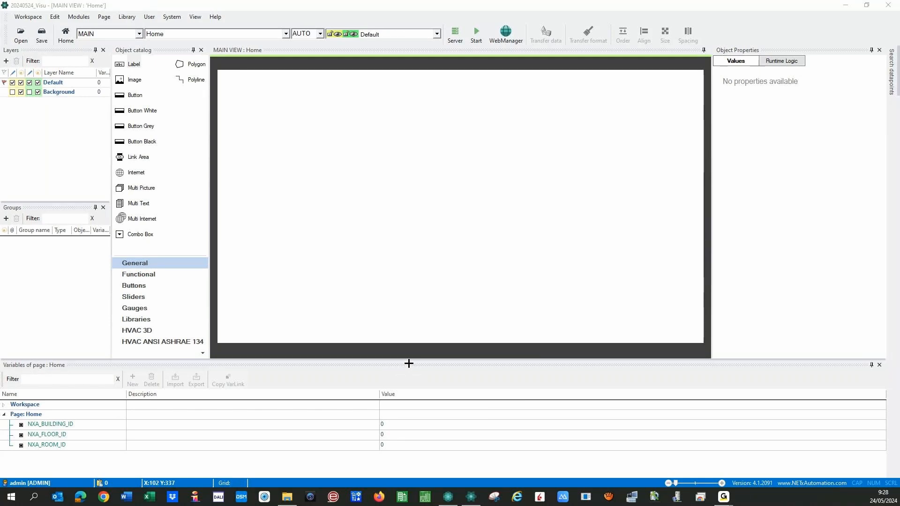
- Shorten the page-variables panel and move the NETx documentation browser window onto this screen
left_click_drag(411, 360, 388, 369)
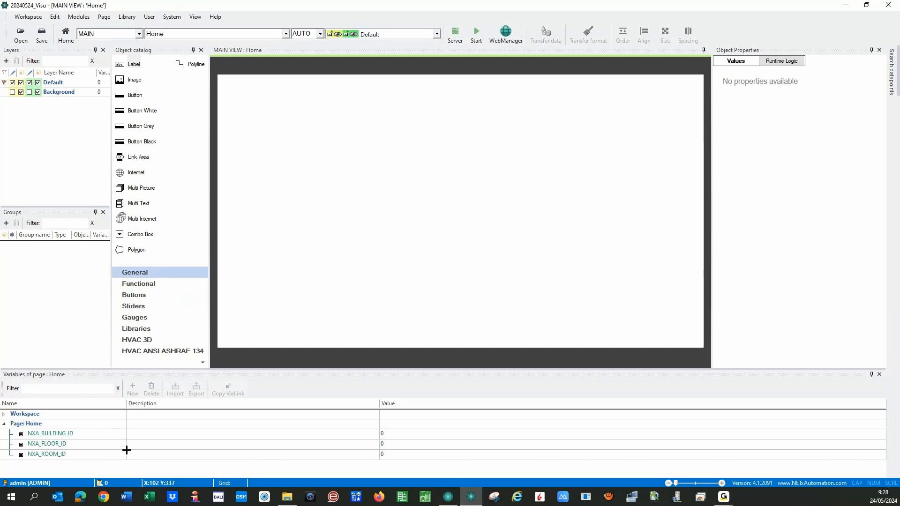
left_click(103, 497)
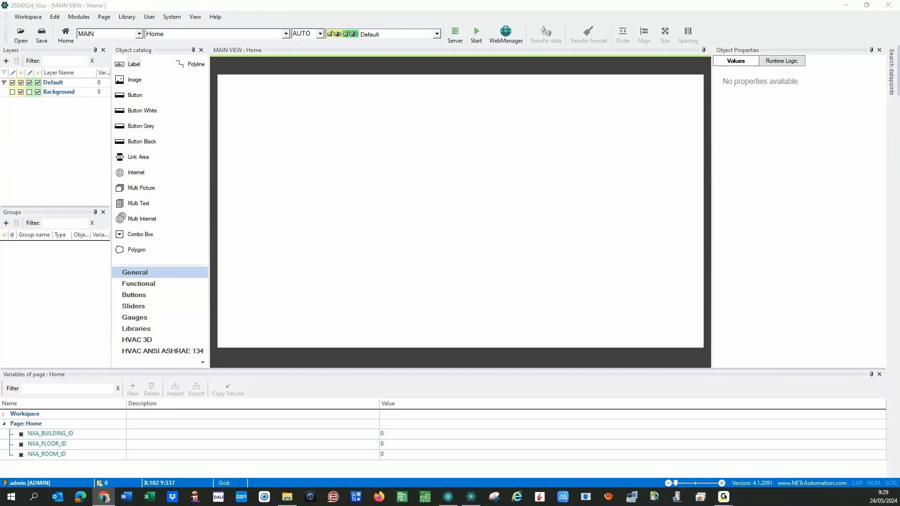
left_click_drag(0, 66, 533, 66)
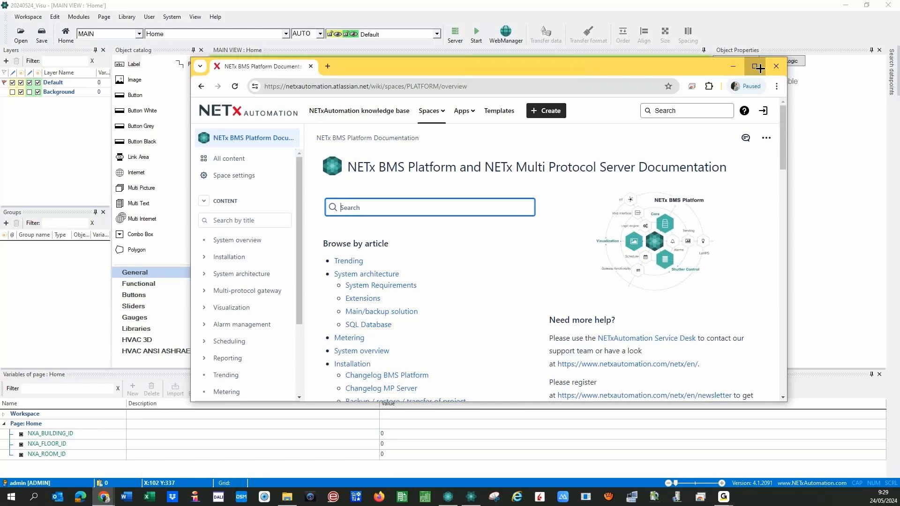
- Maximize the browser, search 'variable', and open 'Variables in a visualization project'
left_click(756, 66)
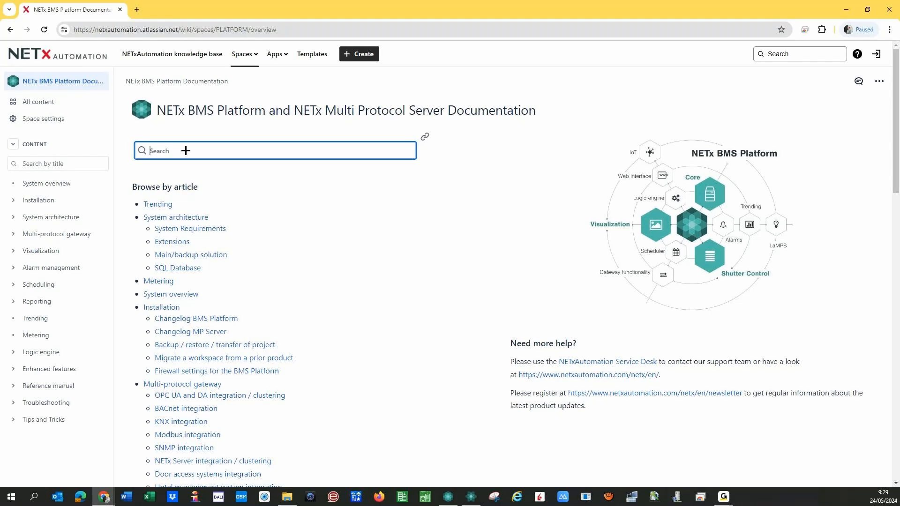
type("variable")
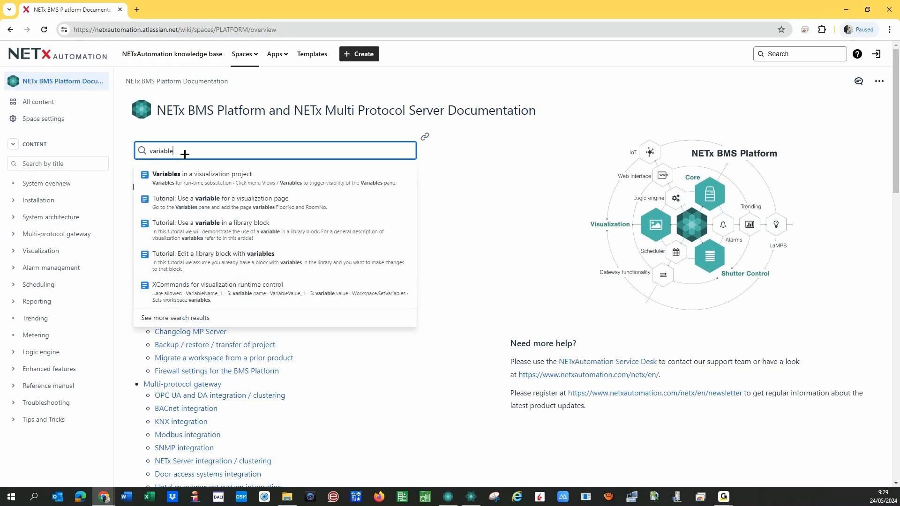
left_click(187, 174)
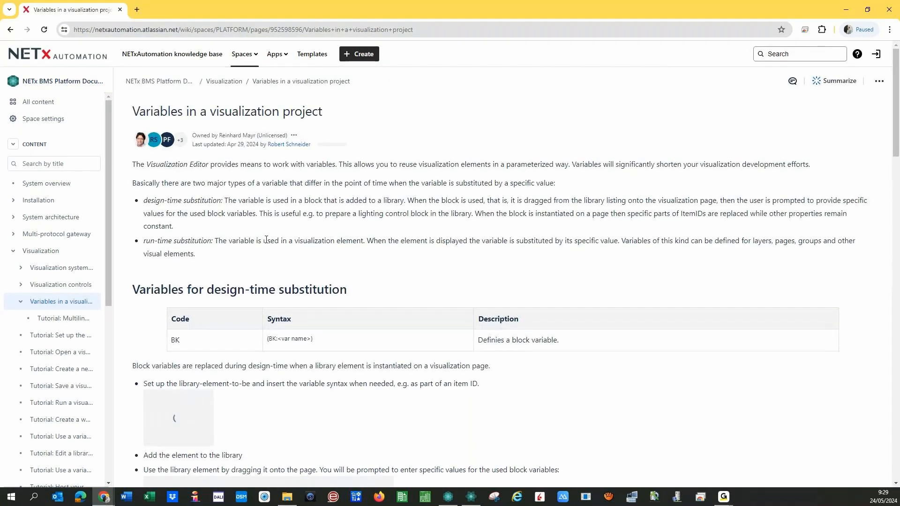
- Scroll the article down to the Variables for run-time substitution table
scroll(253, 251, "down", 1)
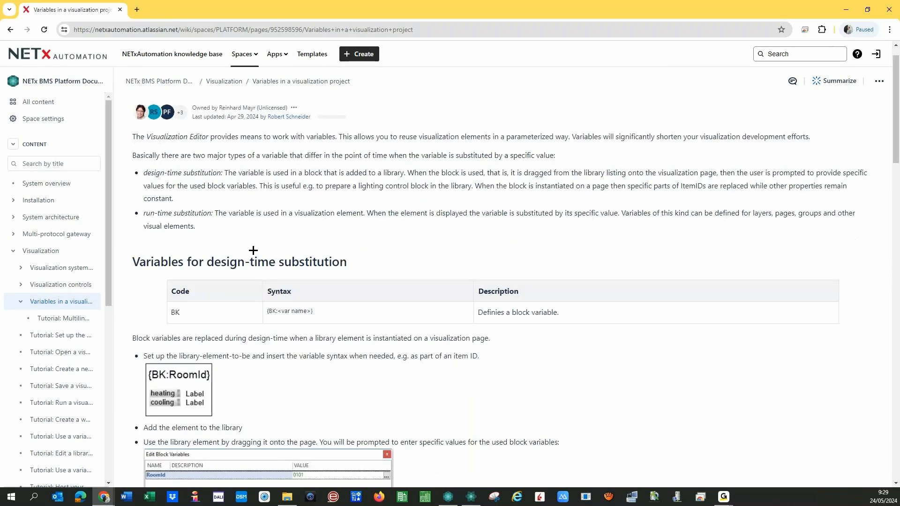
scroll(253, 251, "down", 6)
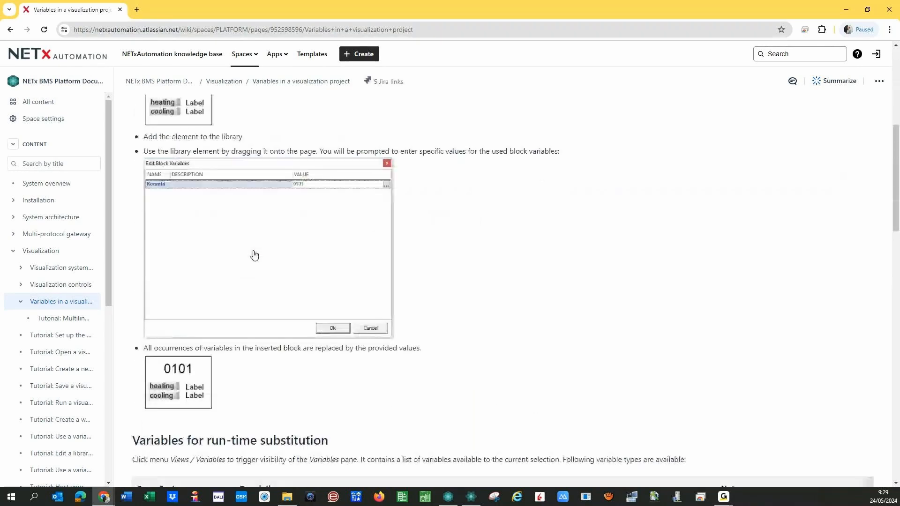
scroll(254, 253, "down", 7)
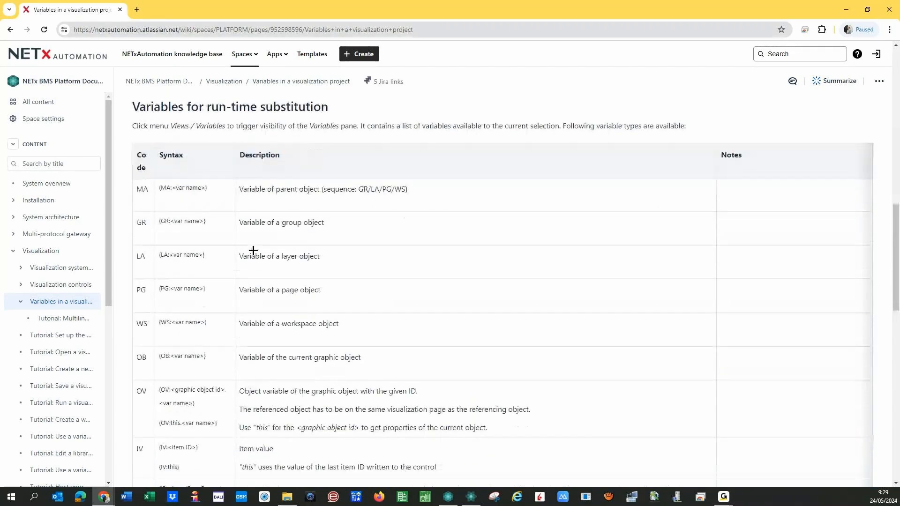
scroll(253, 250, "up", 8)
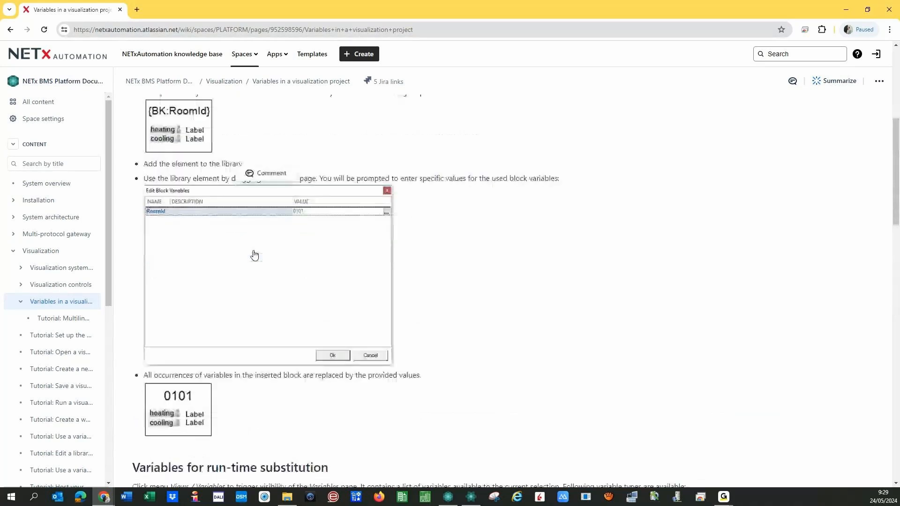
scroll(254, 253, "down", 8)
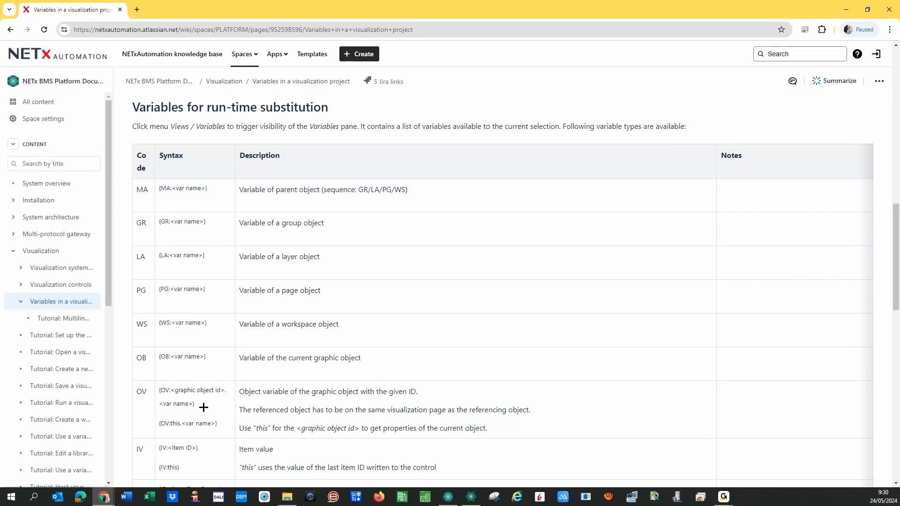
- Scroll back to the Block variables section with its RoomId example and select the page address
scroll(204, 408, "down", 2)
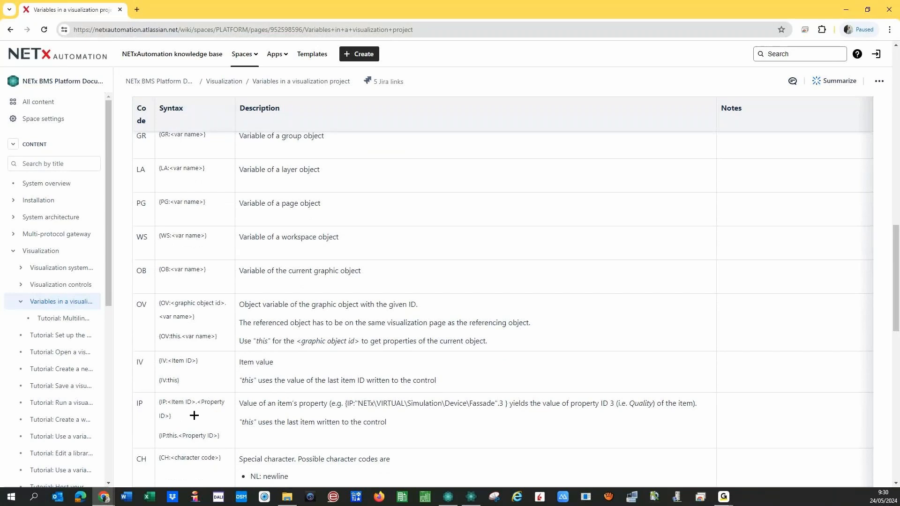
scroll(195, 416, "down", 1)
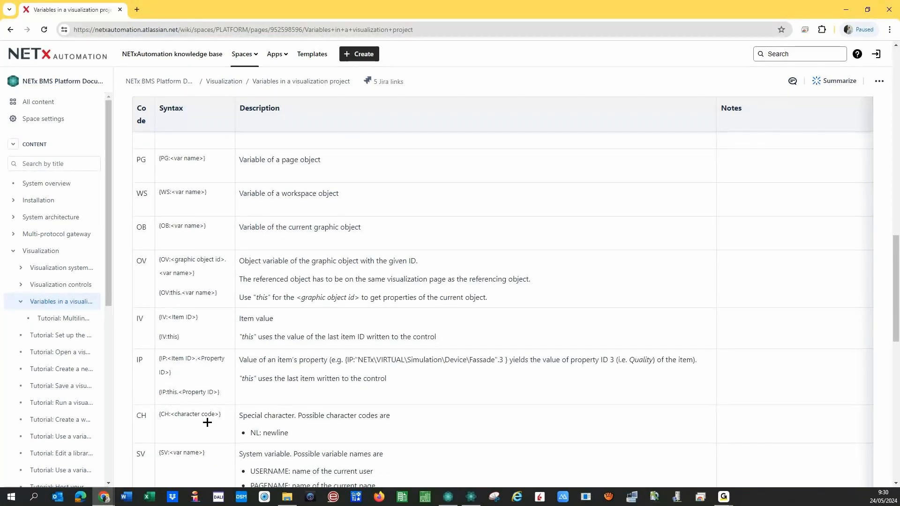
scroll(208, 423, "down", 1)
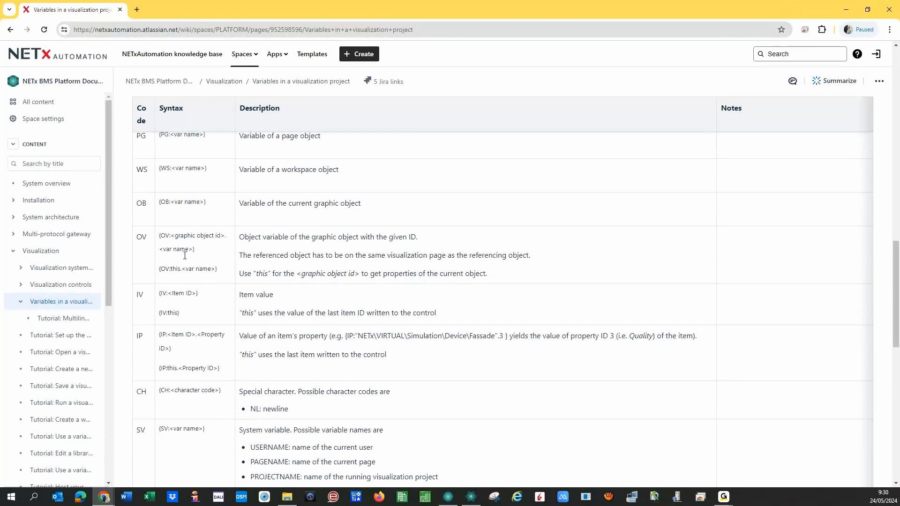
scroll(197, 462, "down", 1)
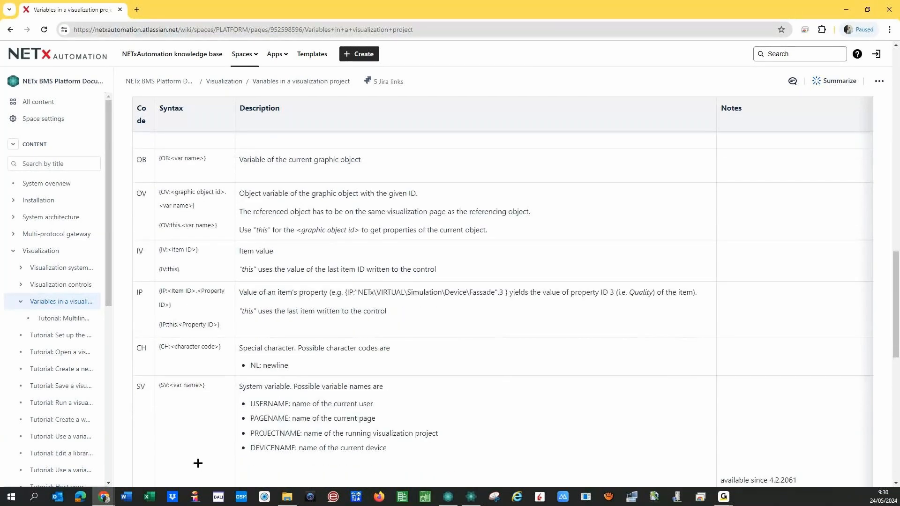
scroll(198, 464, "down", 3)
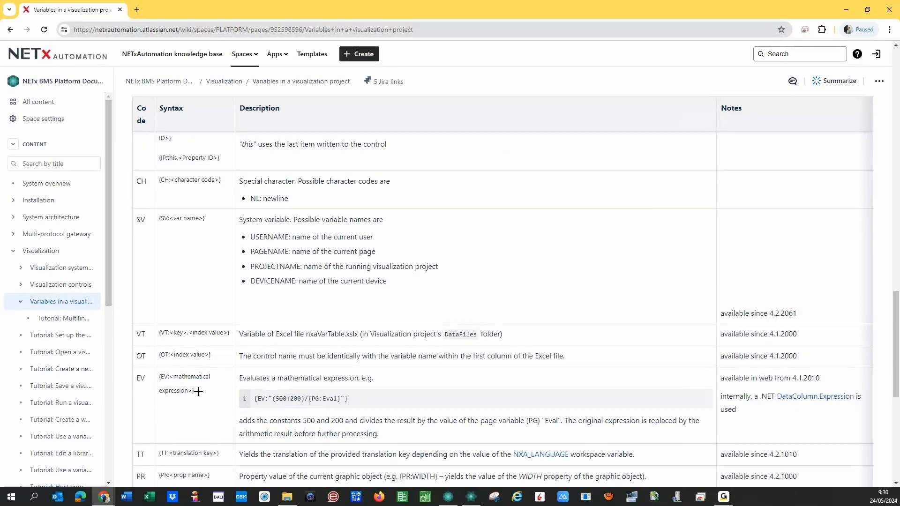
scroll(198, 391, "down", 1)
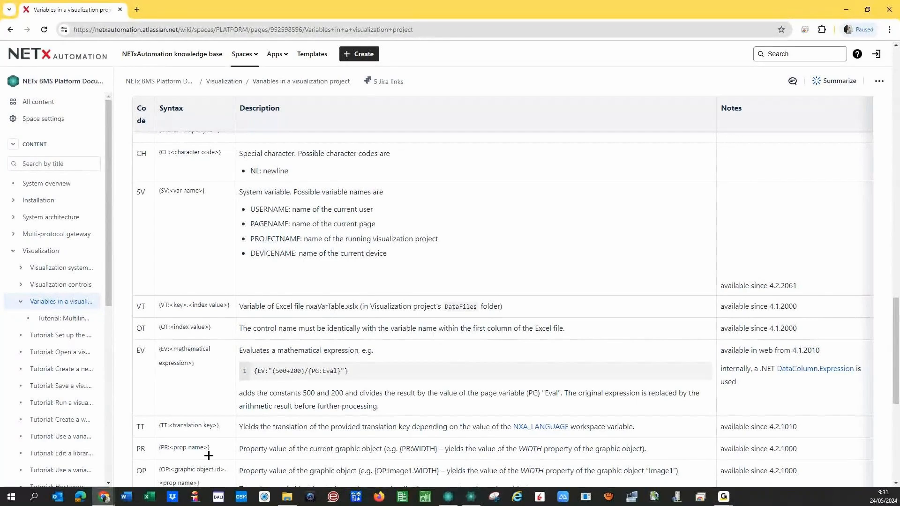
scroll(209, 455, "down", 2)
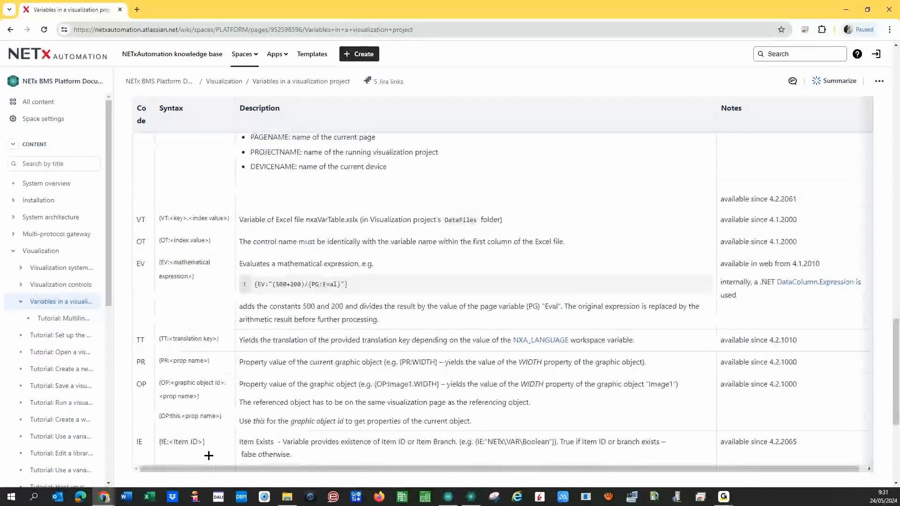
scroll(208, 455, "up", 2)
scroll(209, 455, "up", 2)
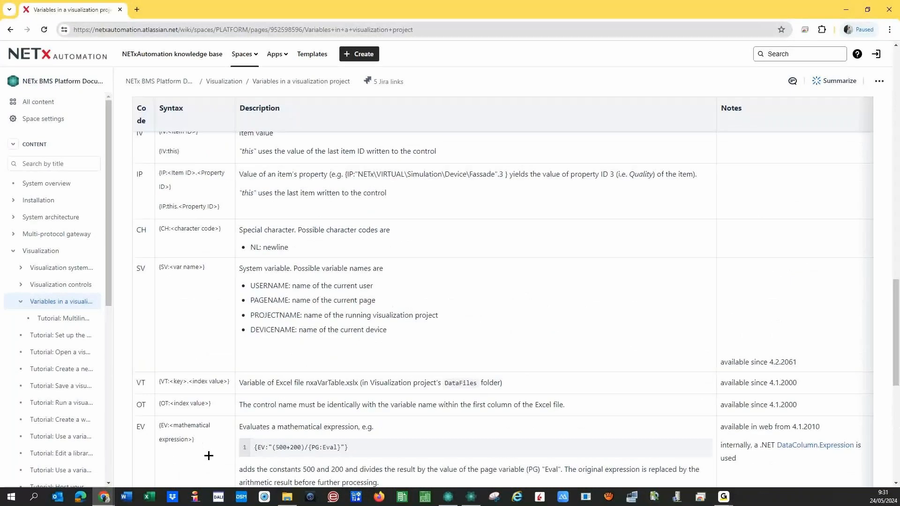
scroll(209, 456, "up", 15)
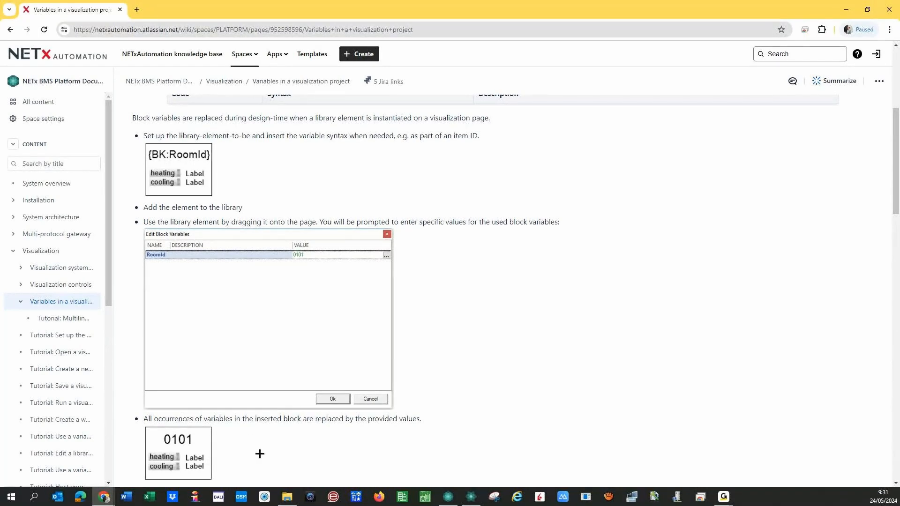
scroll(259, 454, "up", 1)
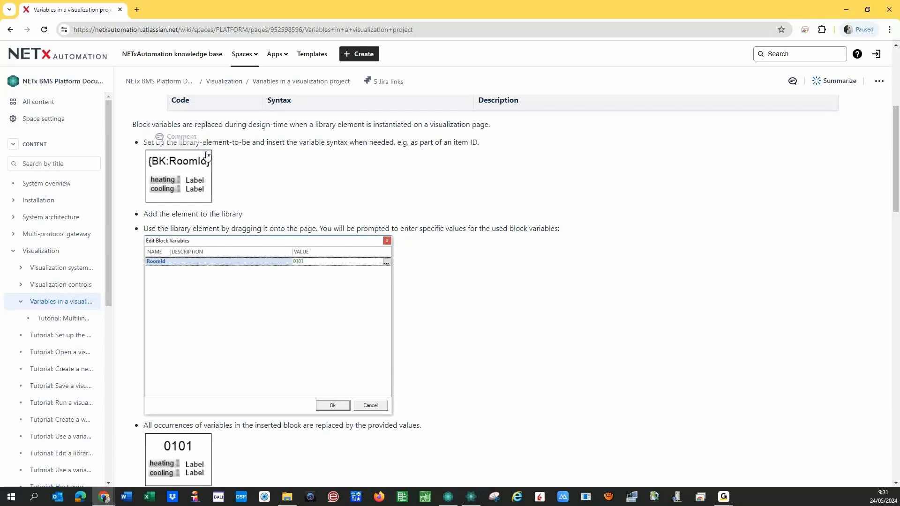
left_click(440, 30)
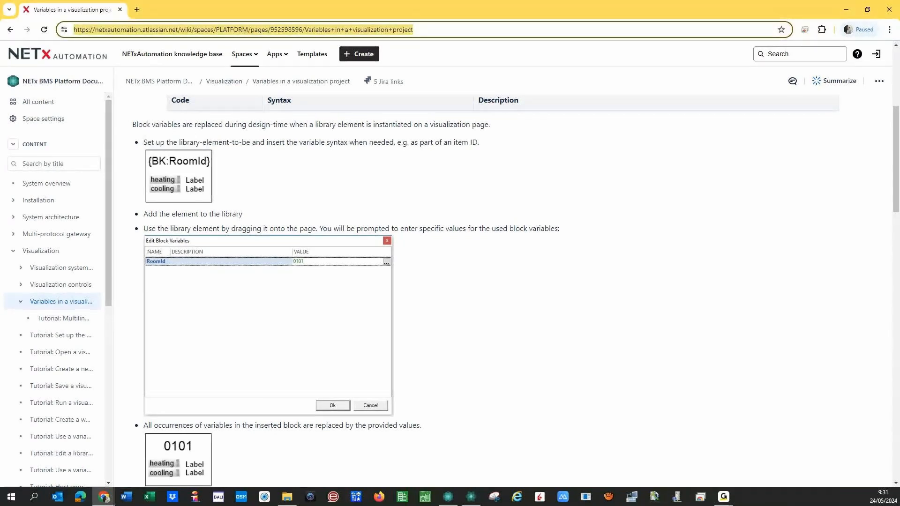
key("Print")
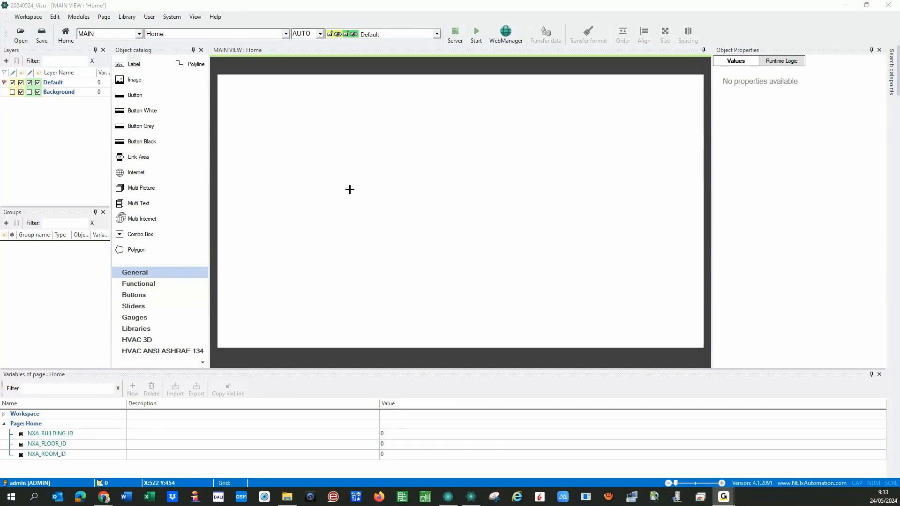
- In Core Server Studio, expand Room 0101 and inspect the CENTRAL OFF item's path
left_click(444, 497)
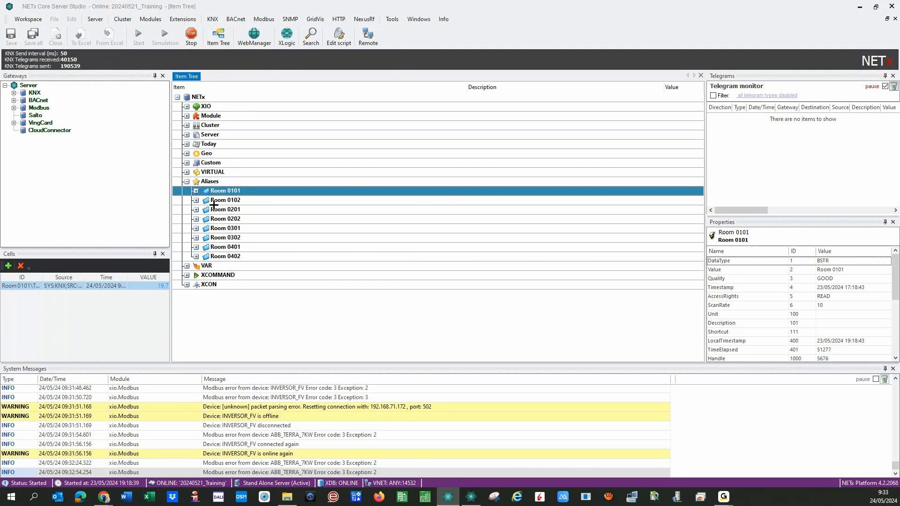
left_click(196, 191)
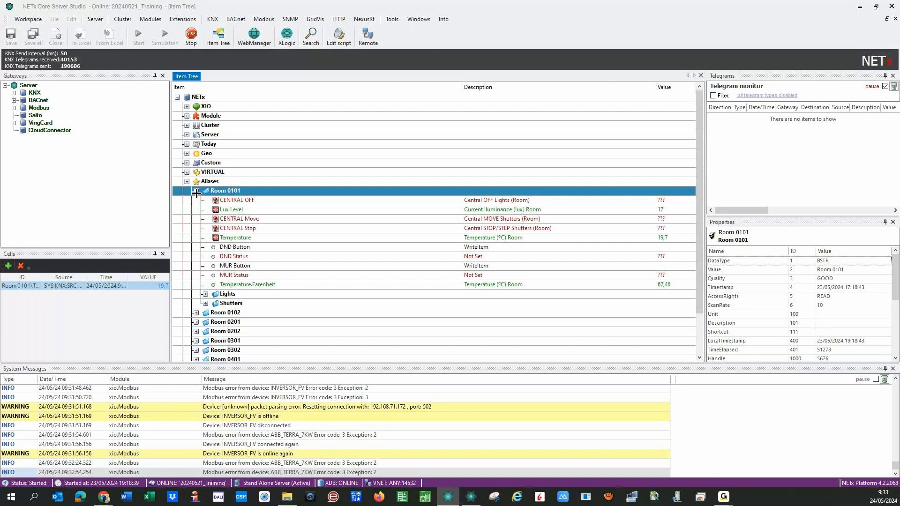
left_click(219, 202)
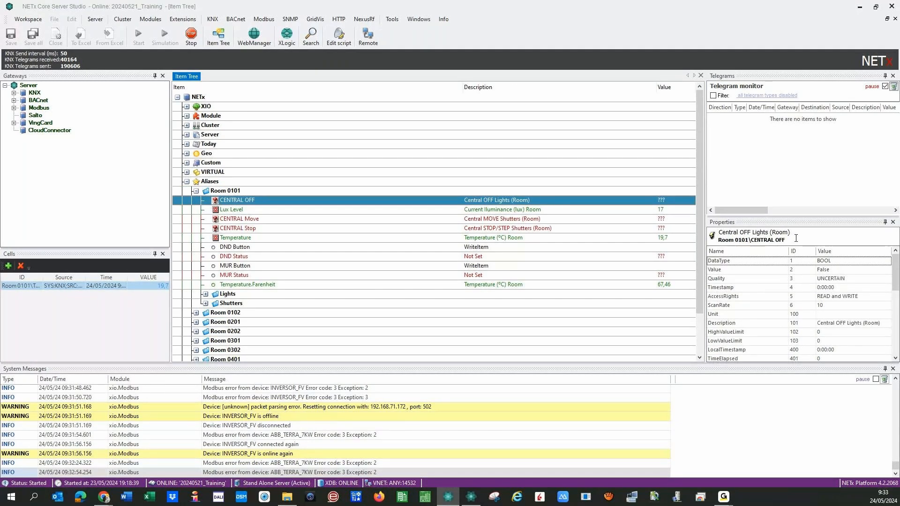
left_click_drag(796, 238, 718, 240)
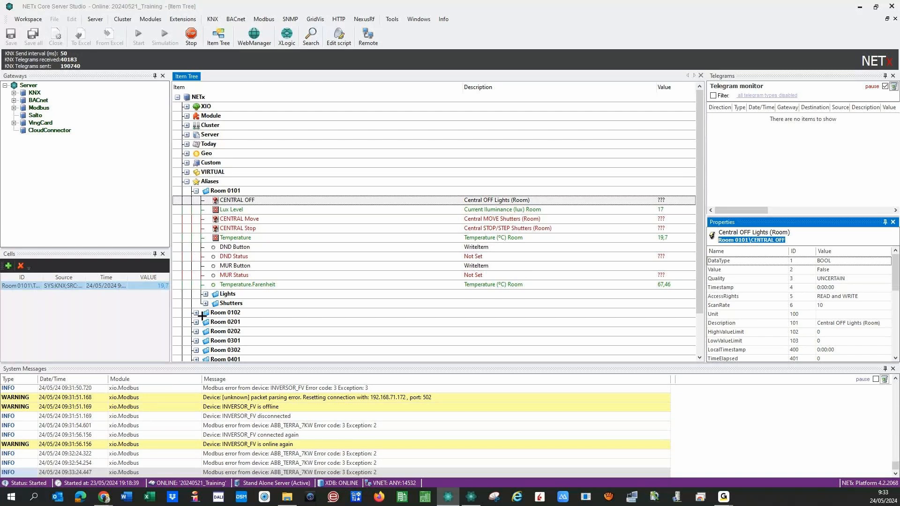
- Inspect the ON/OFF Hall item in the Lights folder, then collapse Room 0101
left_click(205, 294)
left_click(245, 303)
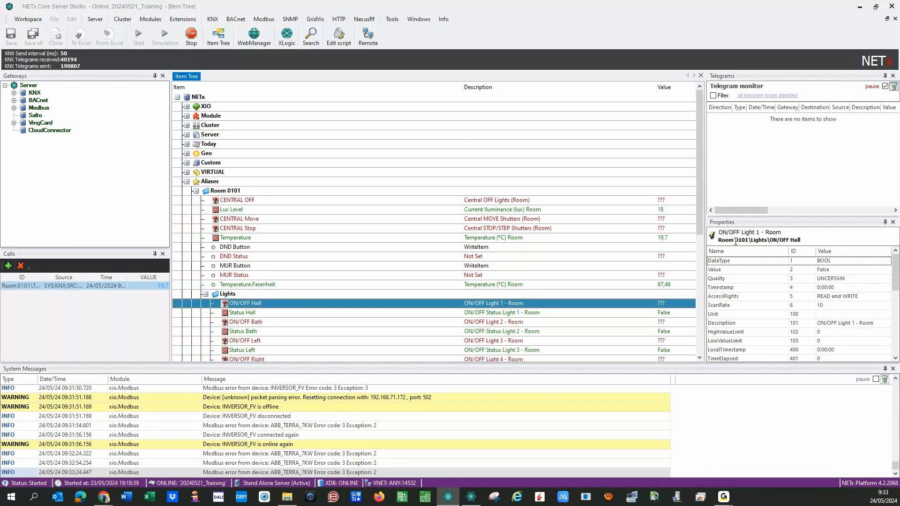
double_click(794, 240)
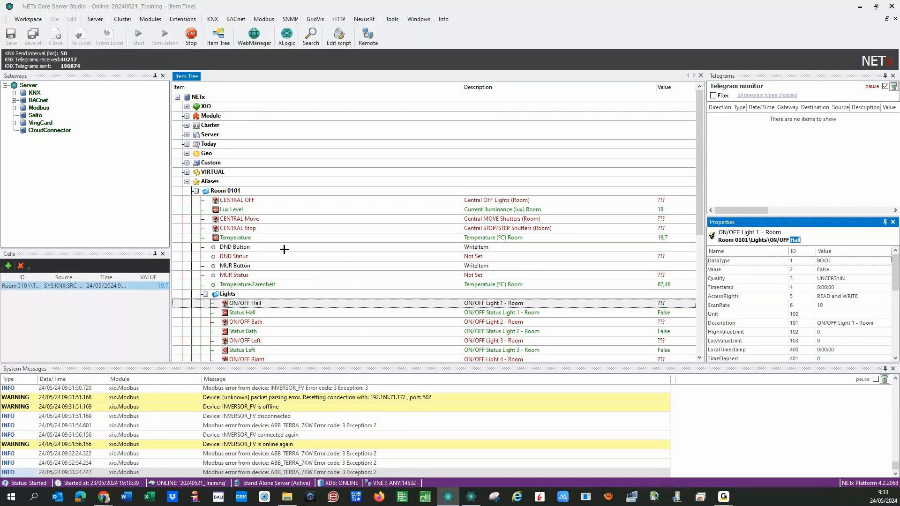
left_click(196, 190)
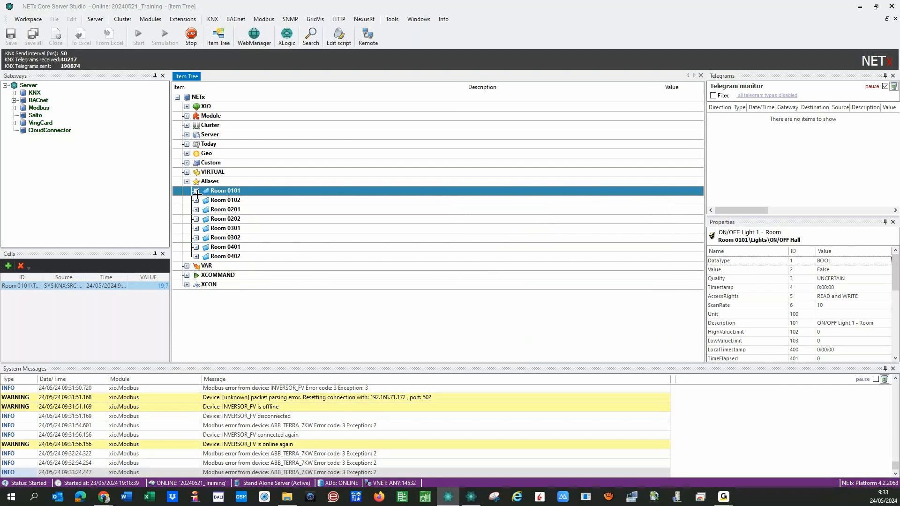
- Bring the Visualization Editor forward and fold the variable list to its Workspace and Page: Home groups
left_click(472, 497)
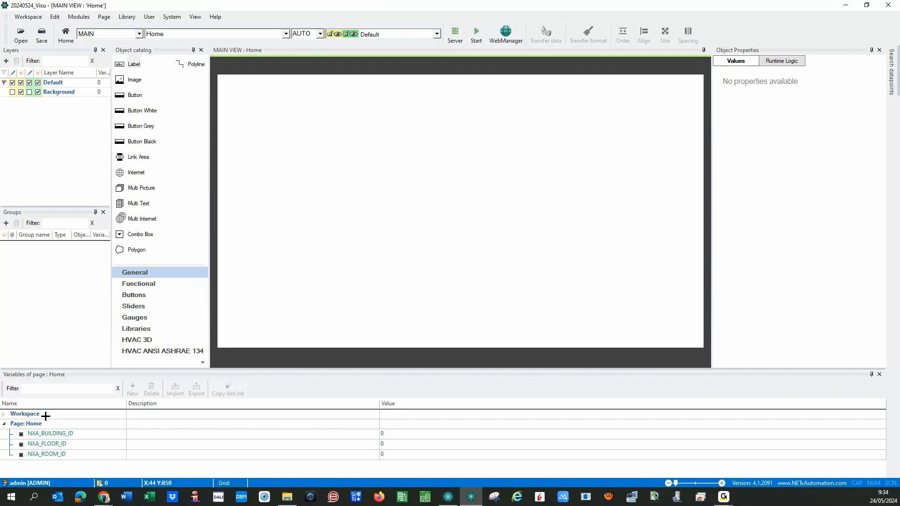
left_click(4, 414)
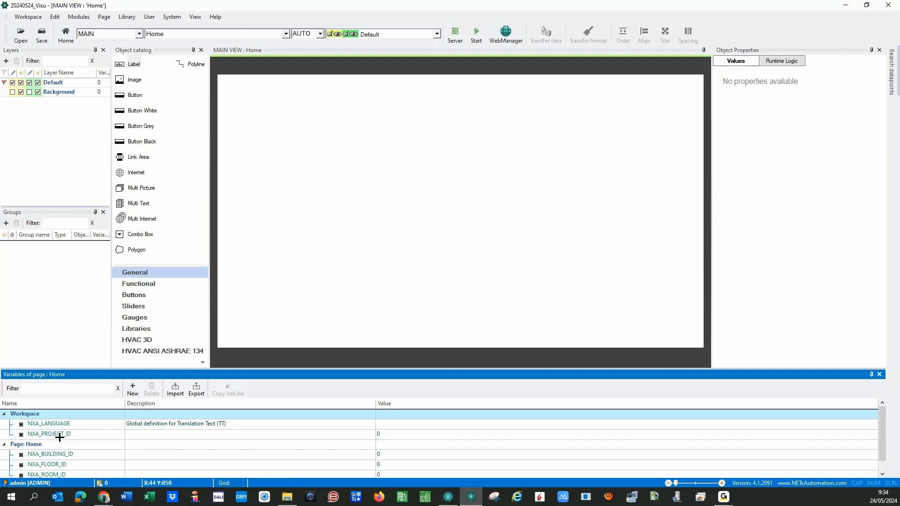
left_click(5, 414)
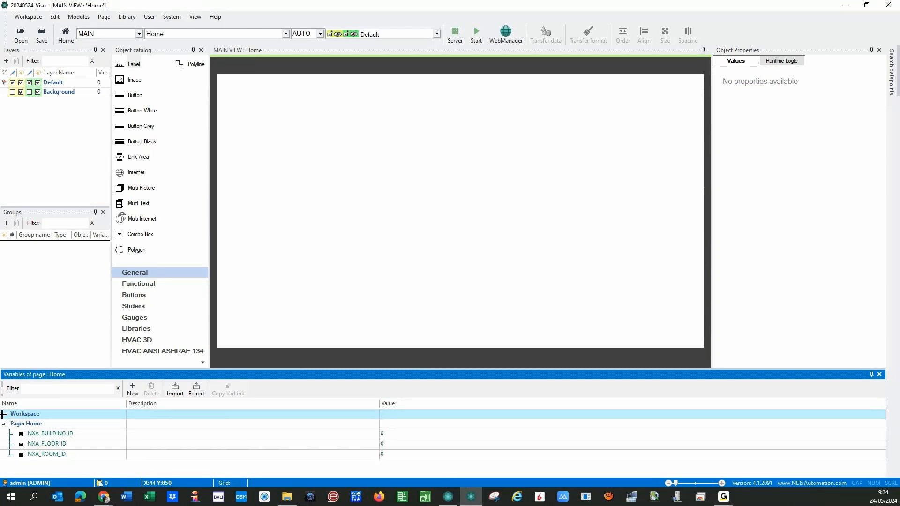
left_click(4, 414)
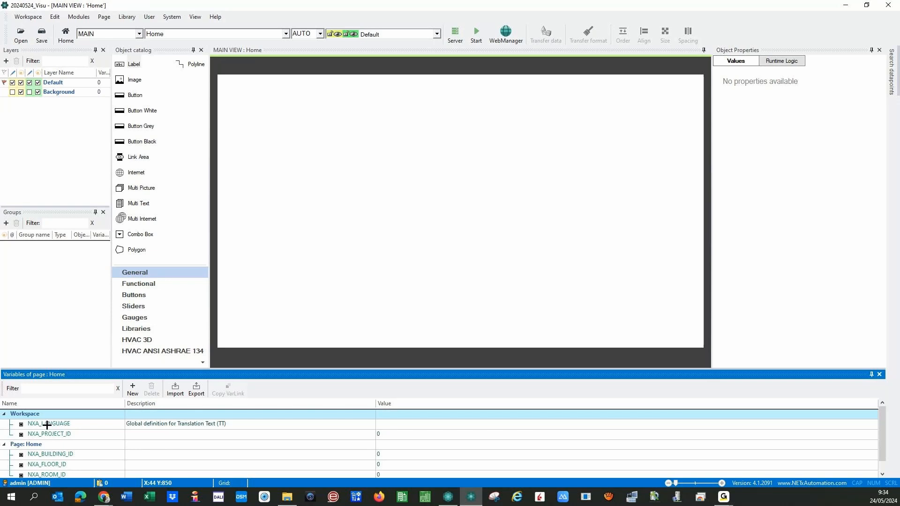
left_click(4, 414)
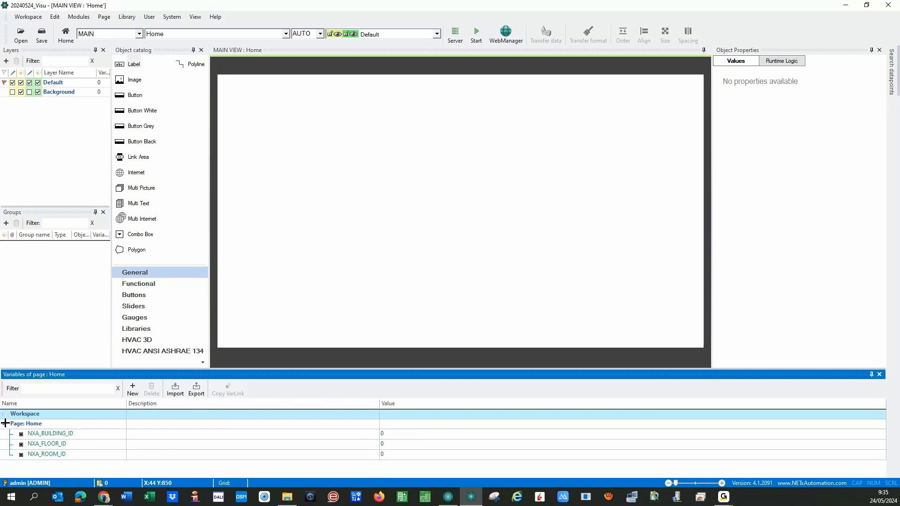
left_click(5, 423)
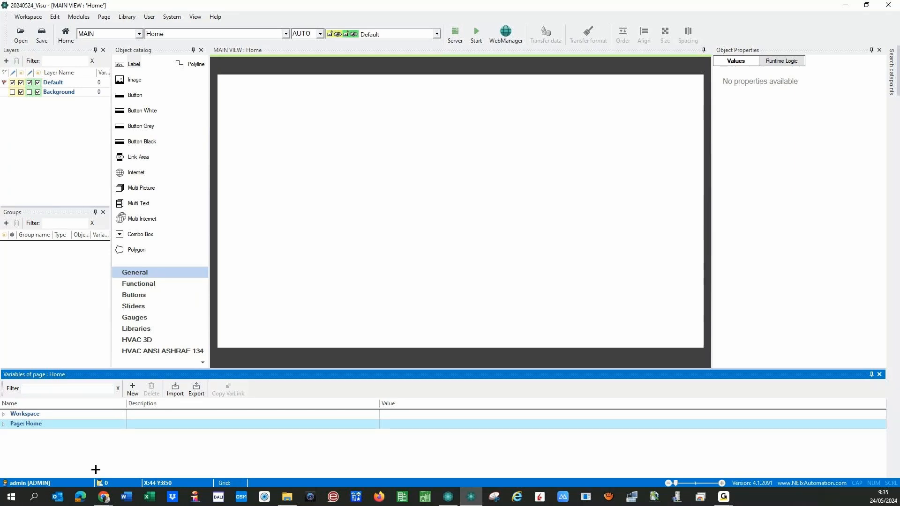
- Widen the layers and groups panels and narrow Object Properties so the Home page gets more room
left_click(46, 126)
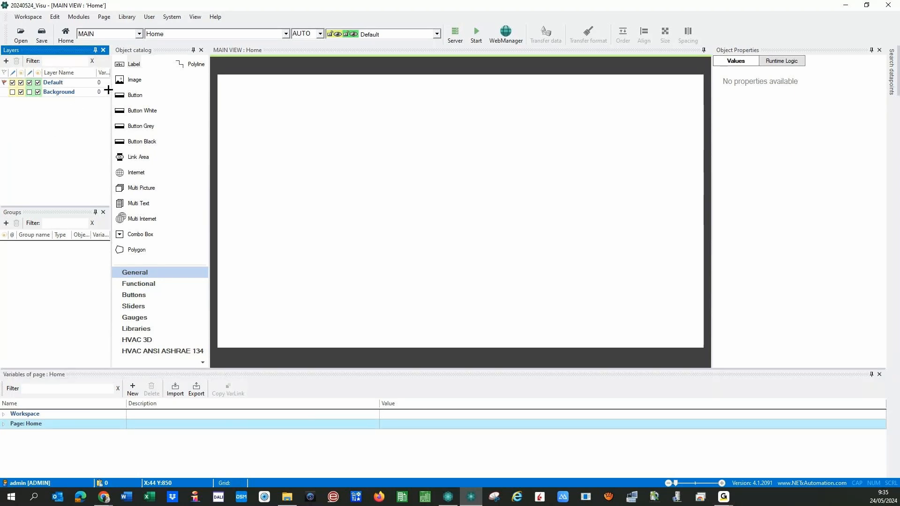
left_click_drag(112, 98, 125, 99)
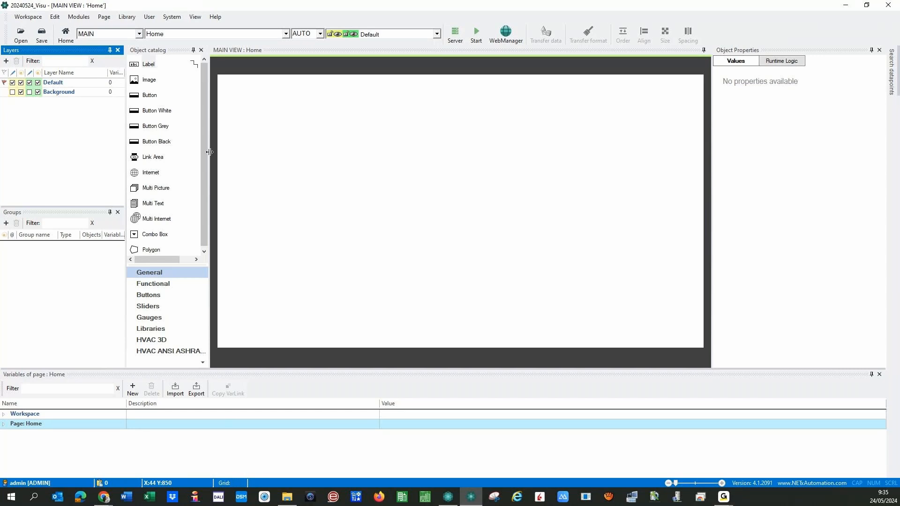
left_click_drag(208, 152, 229, 161)
left_click(412, 221)
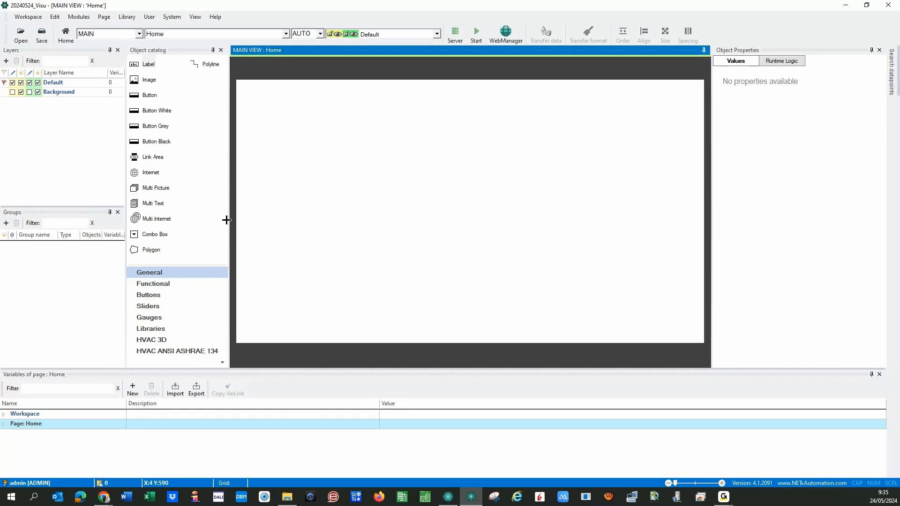
left_click_drag(229, 225, 515, 206)
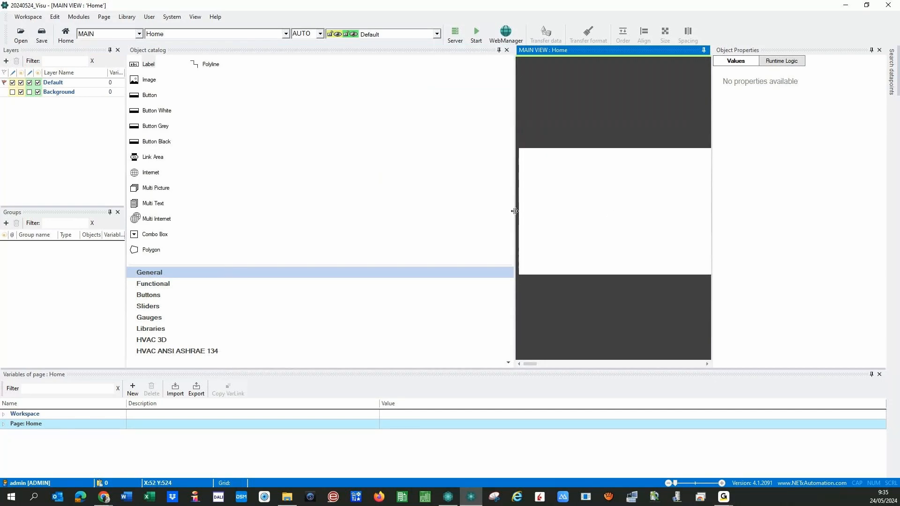
left_click_drag(514, 211, 226, 208)
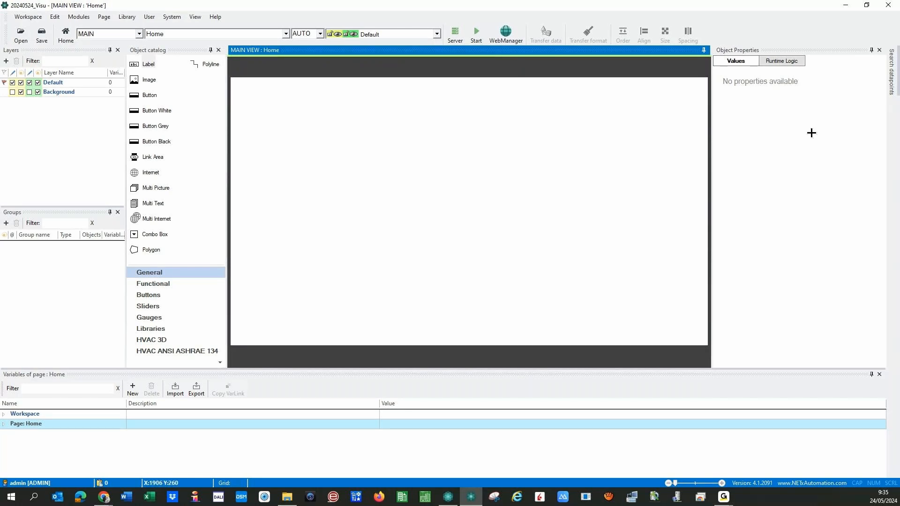
left_click_drag(711, 154, 787, 156)
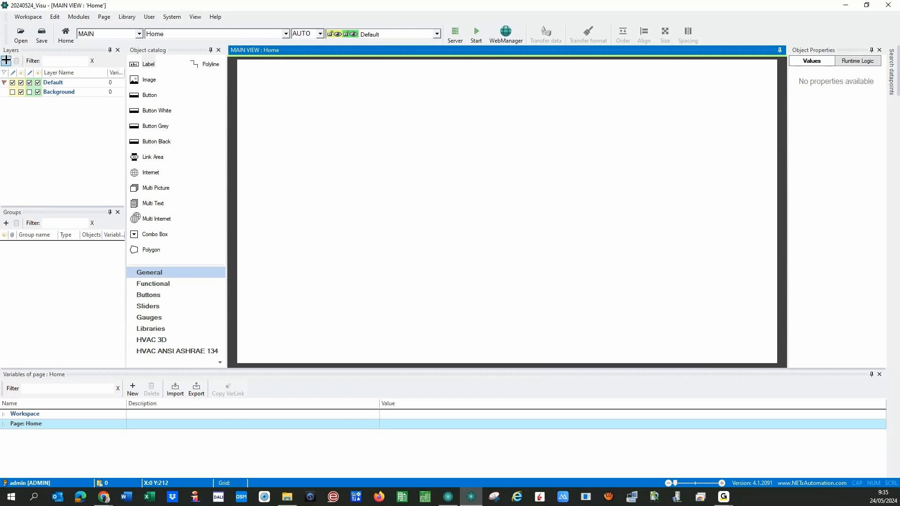
left_click(6, 60)
left_click(4, 103)
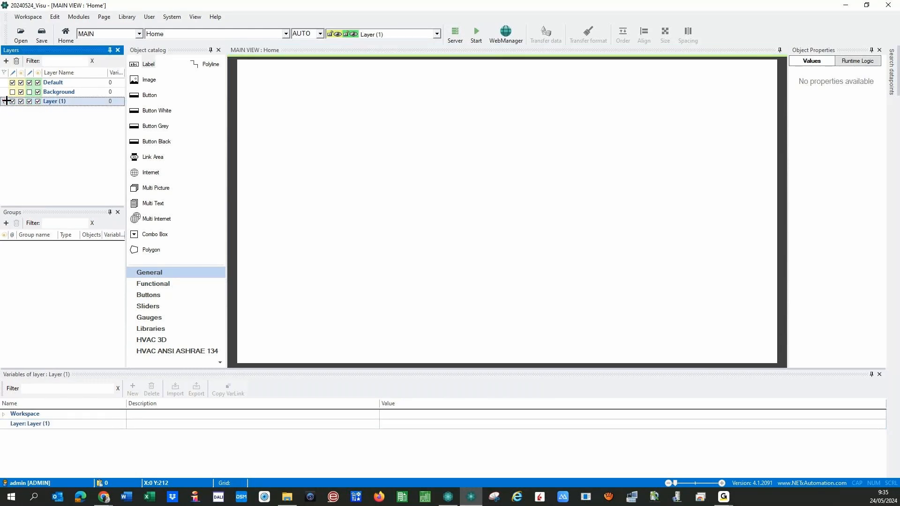
left_click(16, 60)
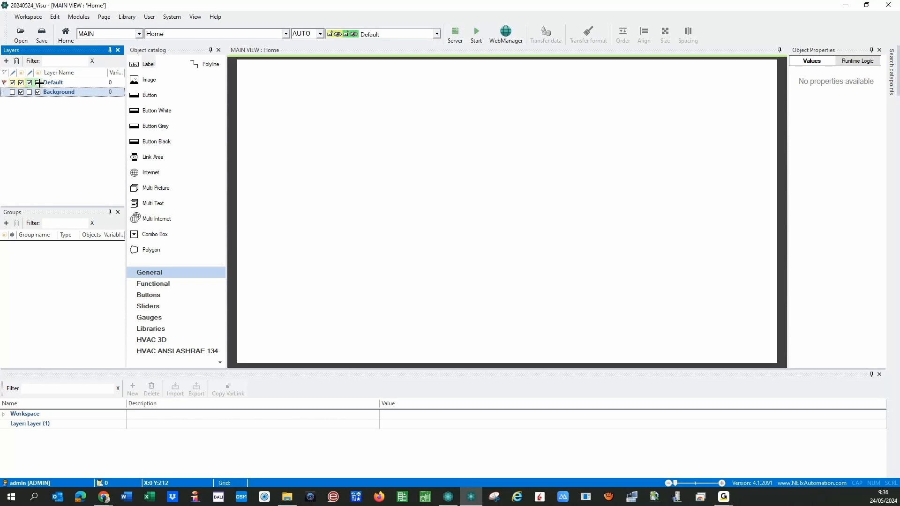
- Narrow the layer name column and drop an image object onto the Home page
left_click(12, 91)
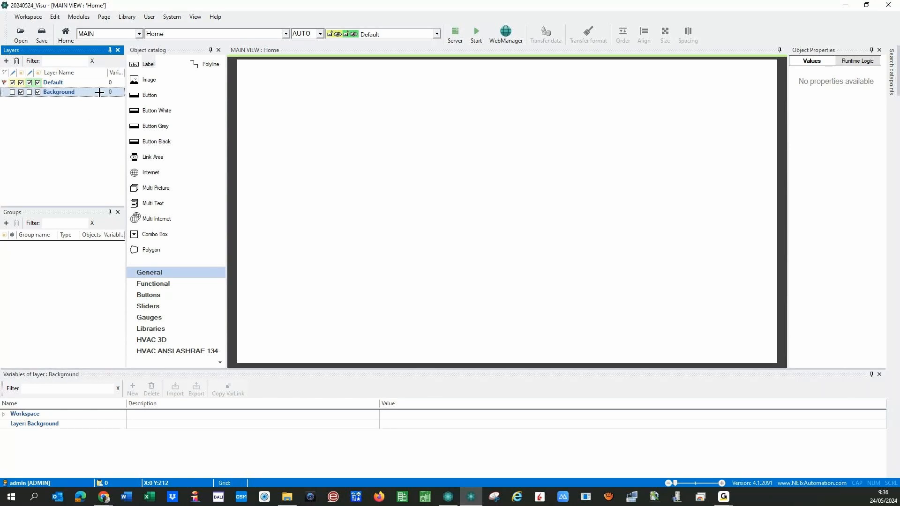
left_click_drag(107, 72, 84, 72)
left_click_drag(135, 79, 400, 161)
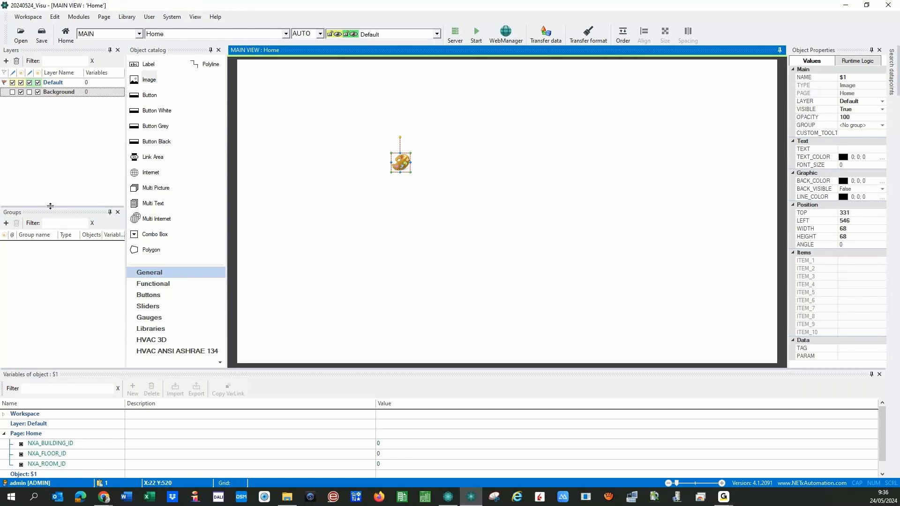
- Enlarge the groups panel, nudge the image to top 333, left 538, and widen Object Properties
left_click_drag(48, 208, 45, 195)
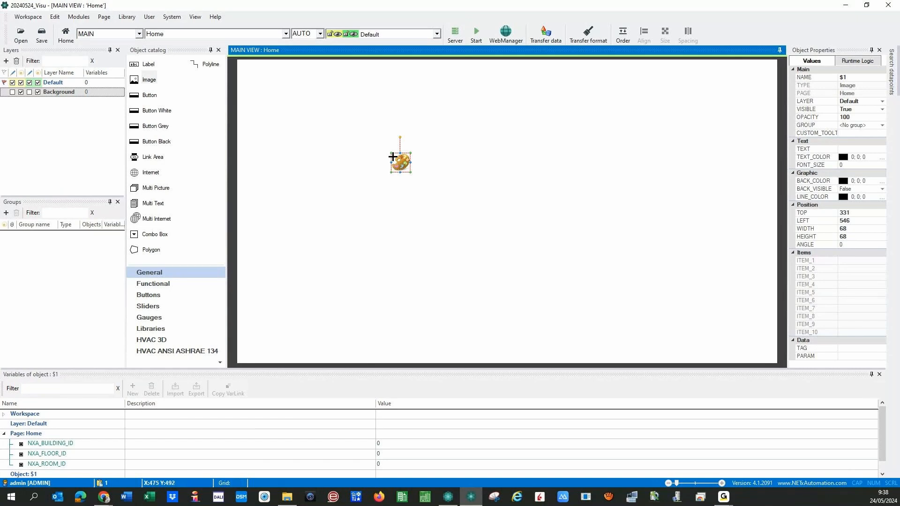
left_click_drag(397, 162, 393, 164)
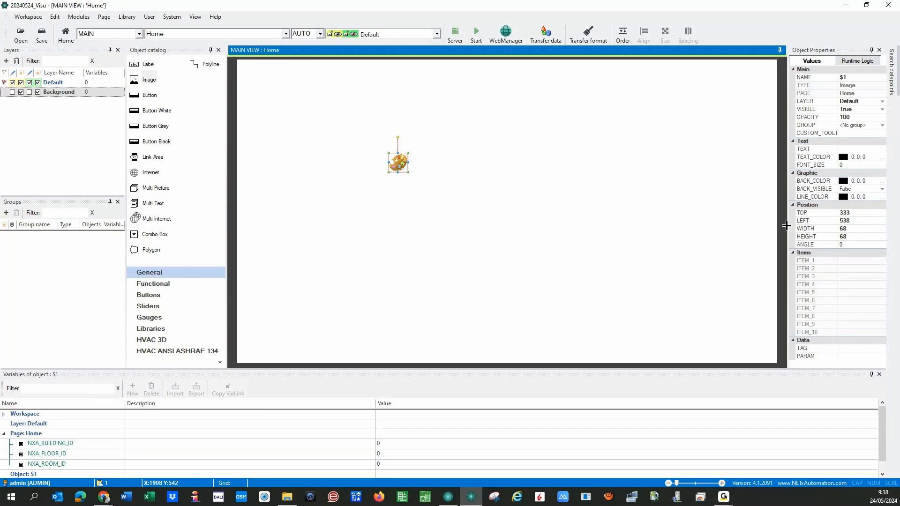
left_click_drag(786, 225, 763, 226)
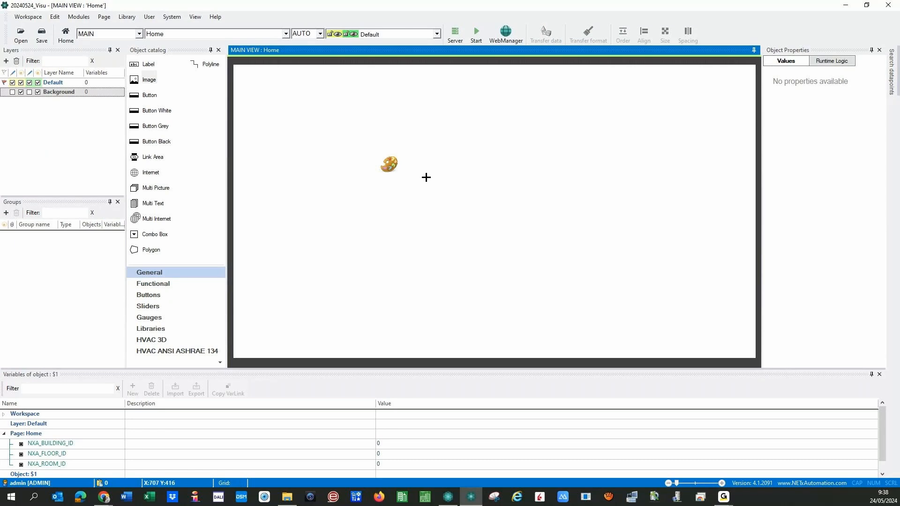
- Toggle the image's VISIBLE to False and back to True, keeping opacity 100 and no group
left_click(388, 164)
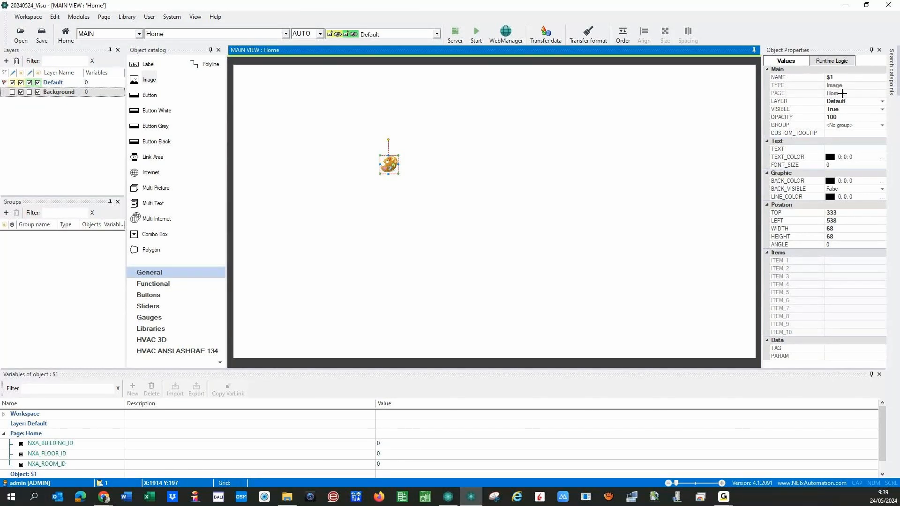
left_click(882, 109)
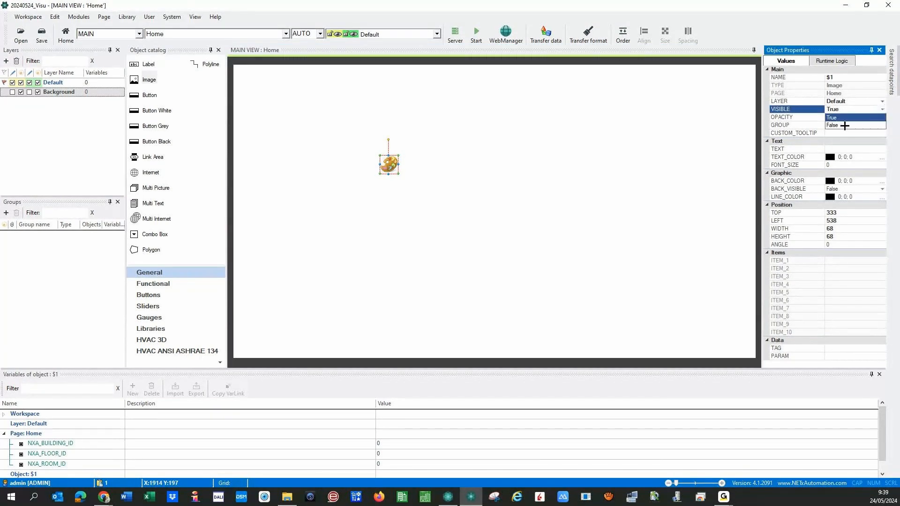
left_click(845, 126)
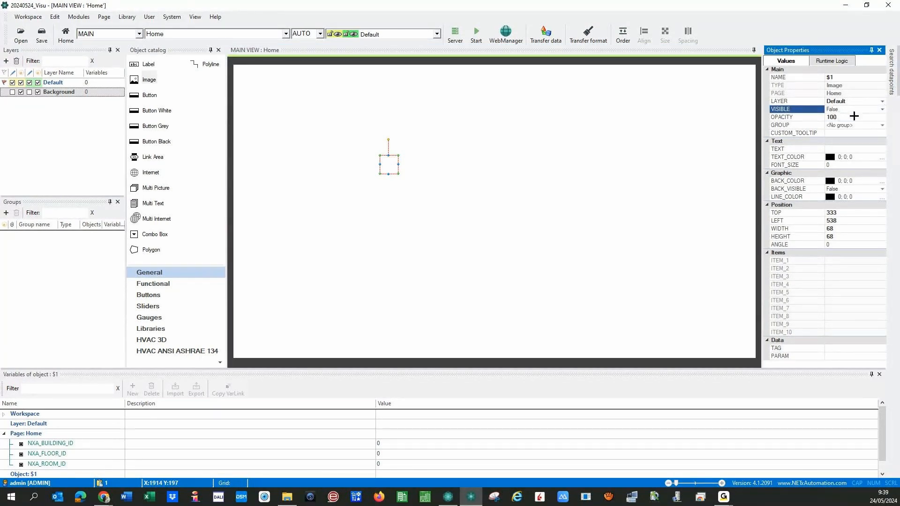
left_click(882, 109)
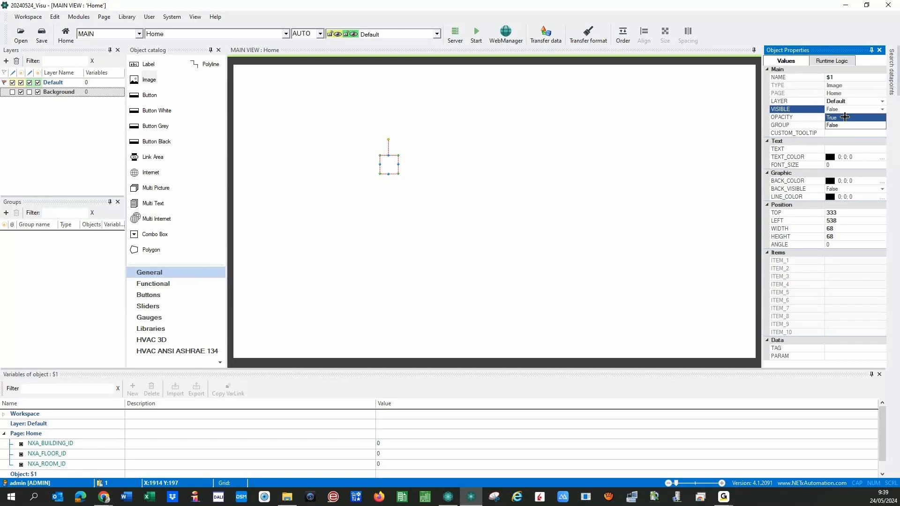
left_click(845, 117)
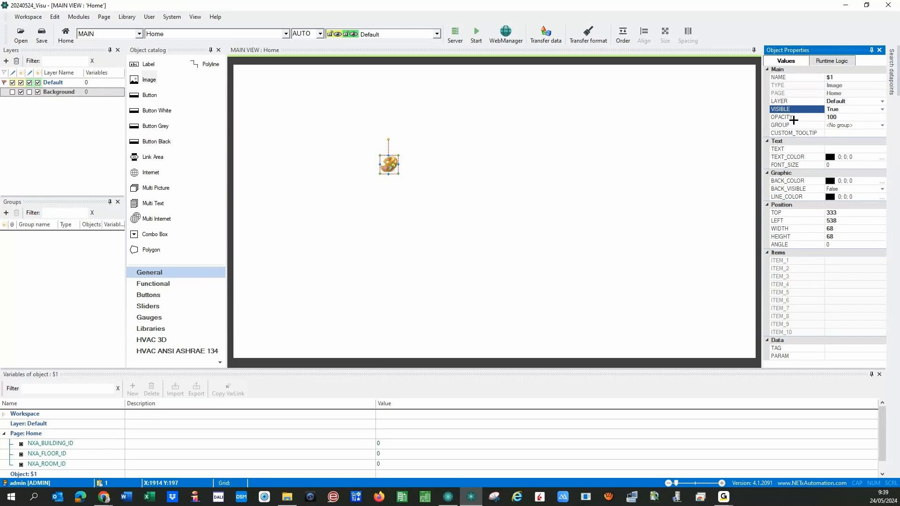
left_click(847, 116)
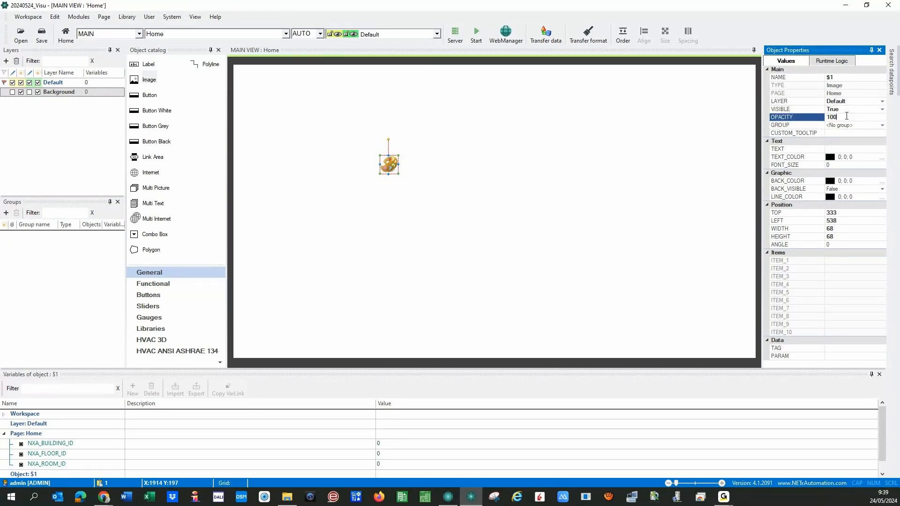
left_click(883, 125)
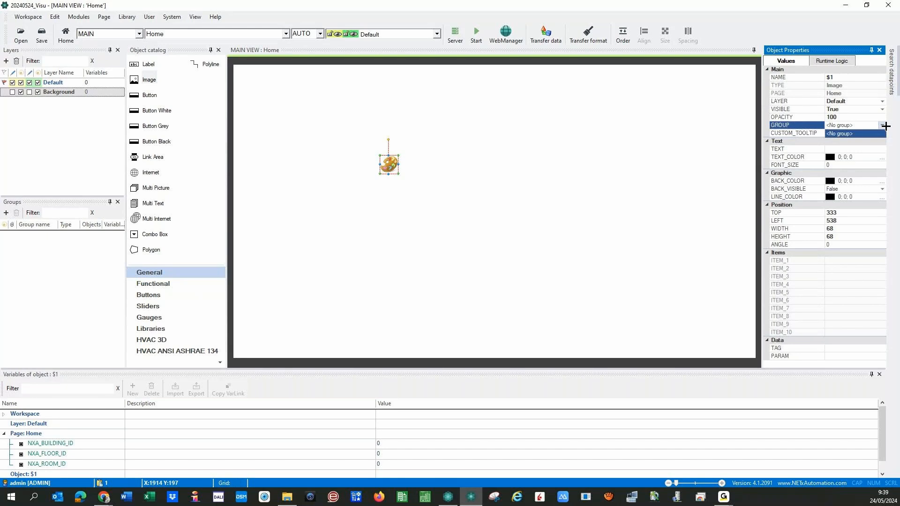
left_click(839, 134)
- Give the image the custom tooltip Hello and check it on the page
left_click(835, 132)
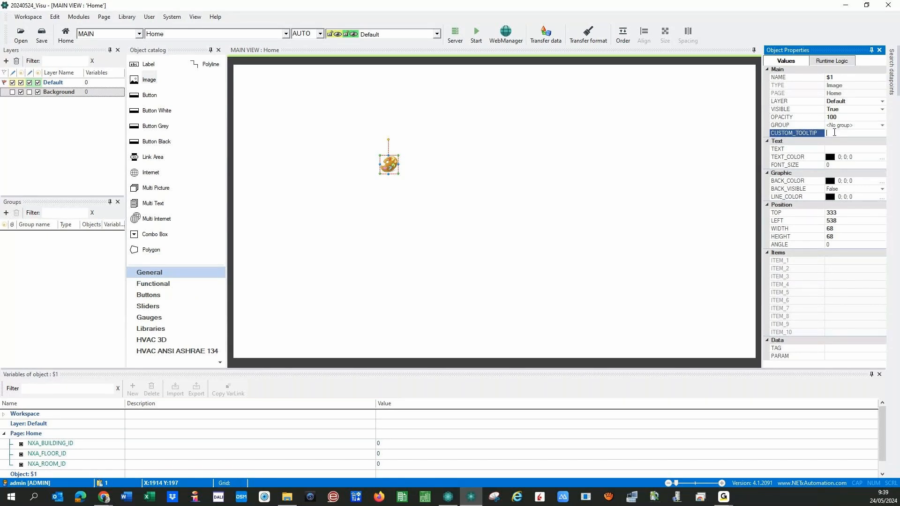
type("Hello")
key("Return")
mouse_move(391, 166)
left_click(851, 136)
left_click(617, 166)
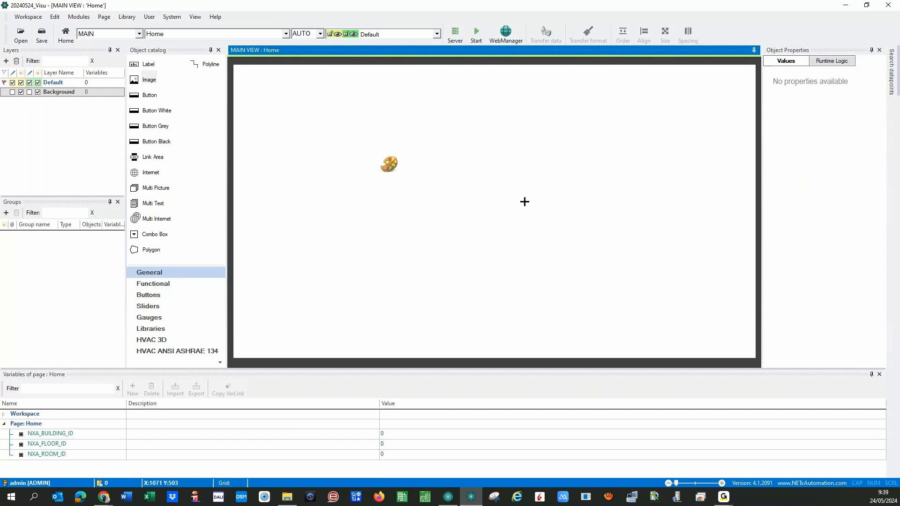
left_click(388, 163)
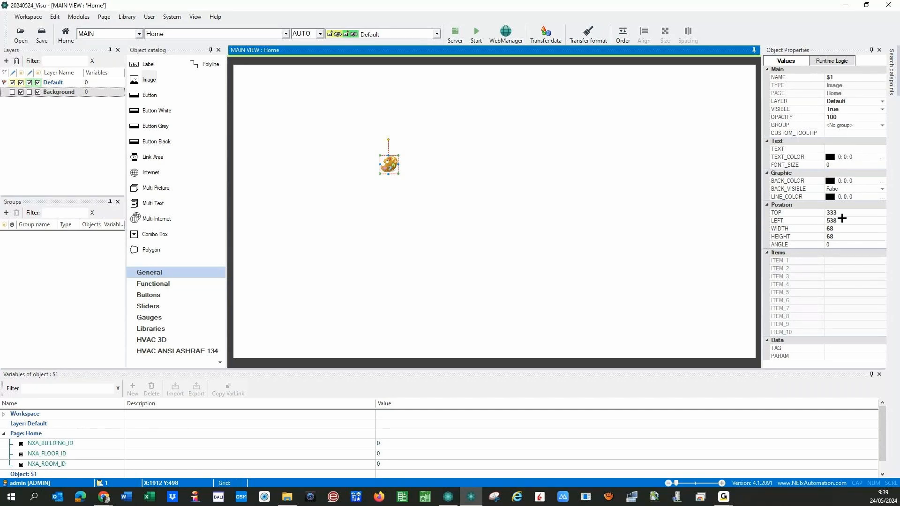
left_click(829, 133)
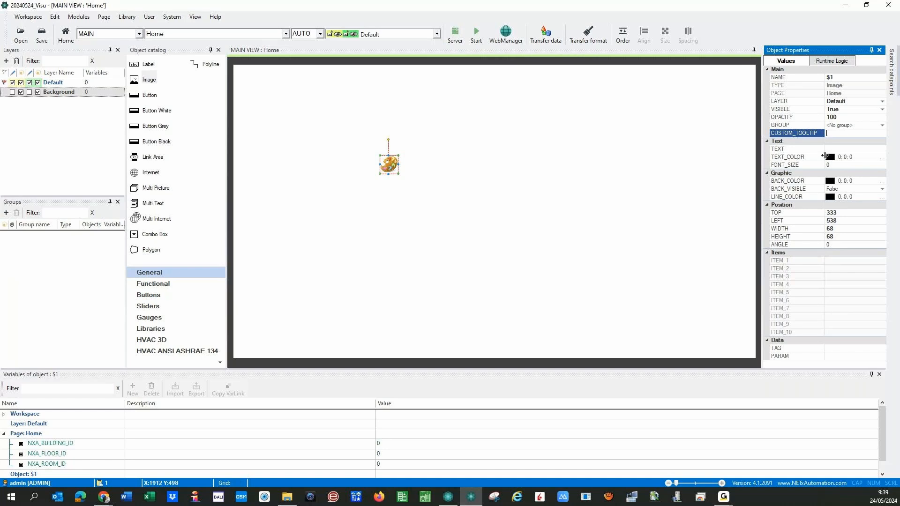
- Show the image's Runtime Logic and step through the VISIBLE, TOP, WIDTH, HEIGHT and ANGLE entries
left_click(828, 61)
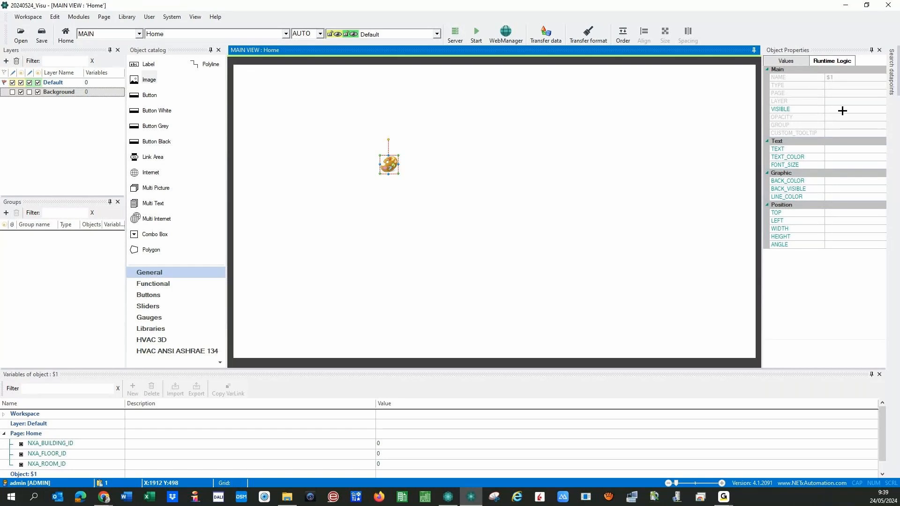
left_click(775, 108)
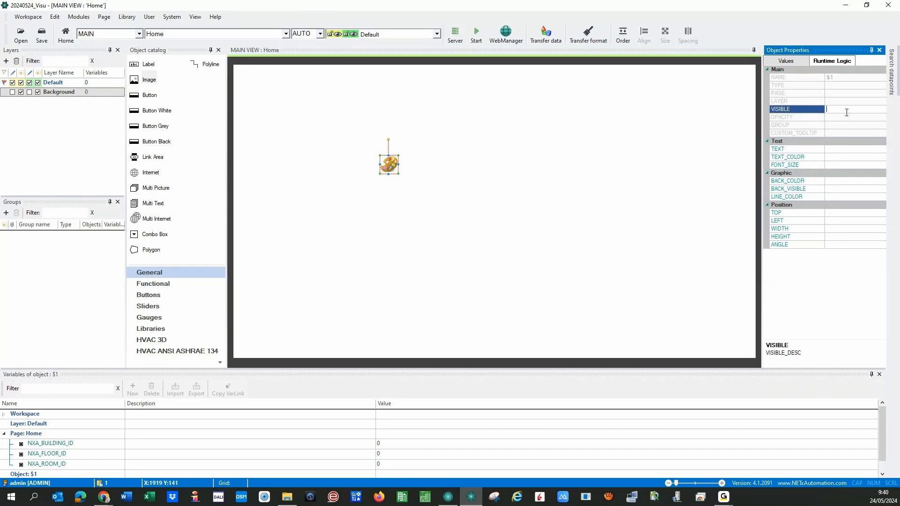
left_click(869, 109)
left_click(818, 213)
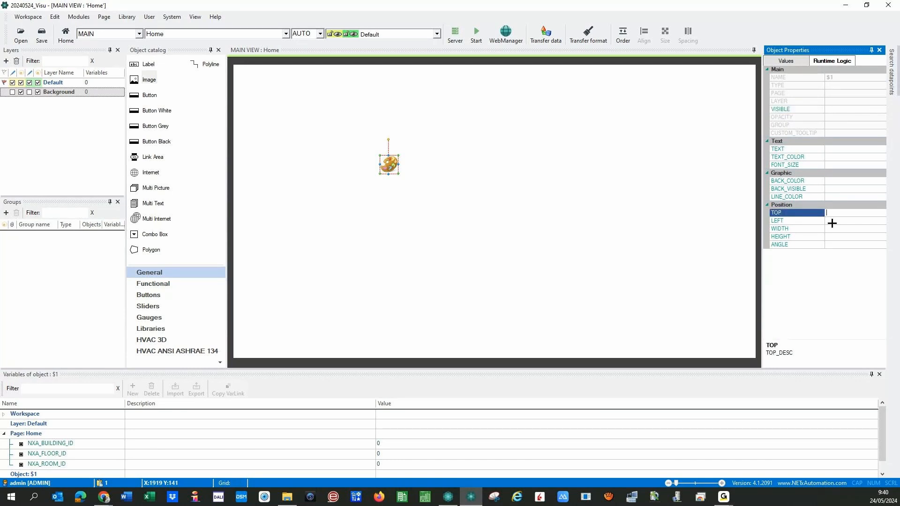
left_click(834, 229)
left_click(834, 235)
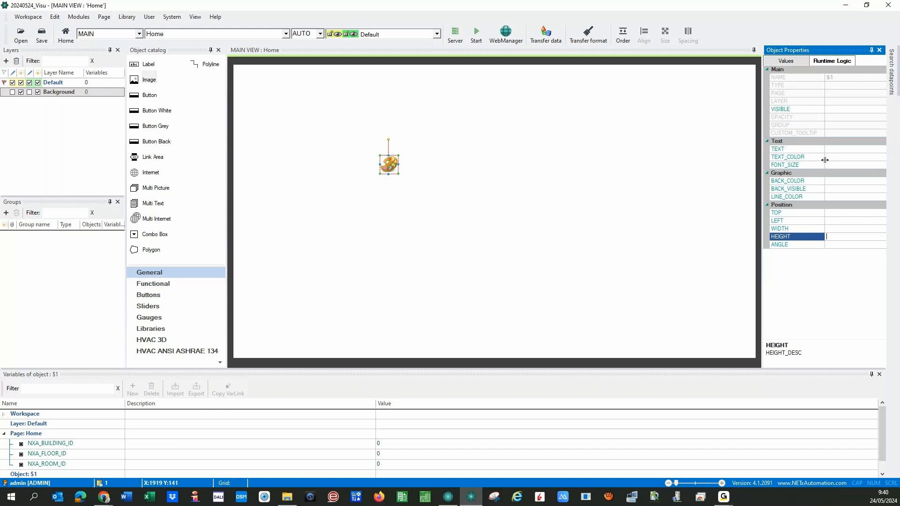
left_click(834, 244)
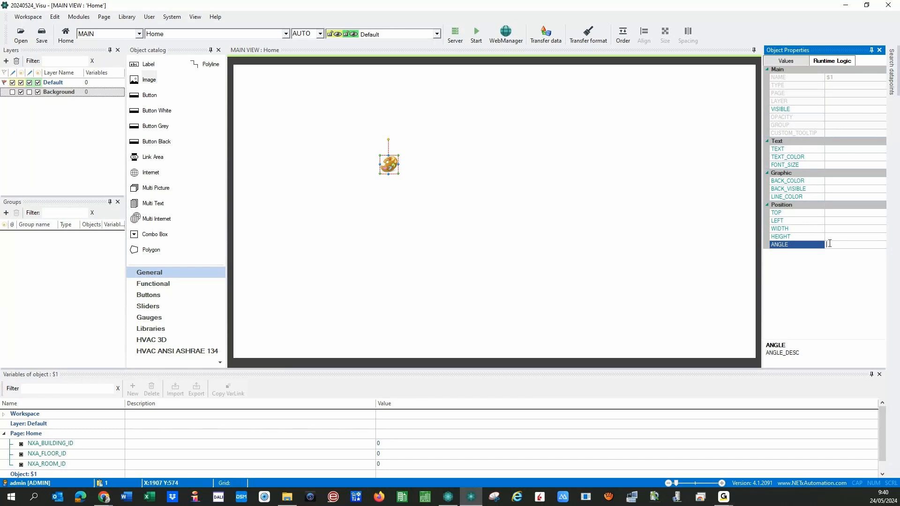
- Enter a value in the ANGLE logic entry, then clear it so it stays empty
type("0")
key("Up")
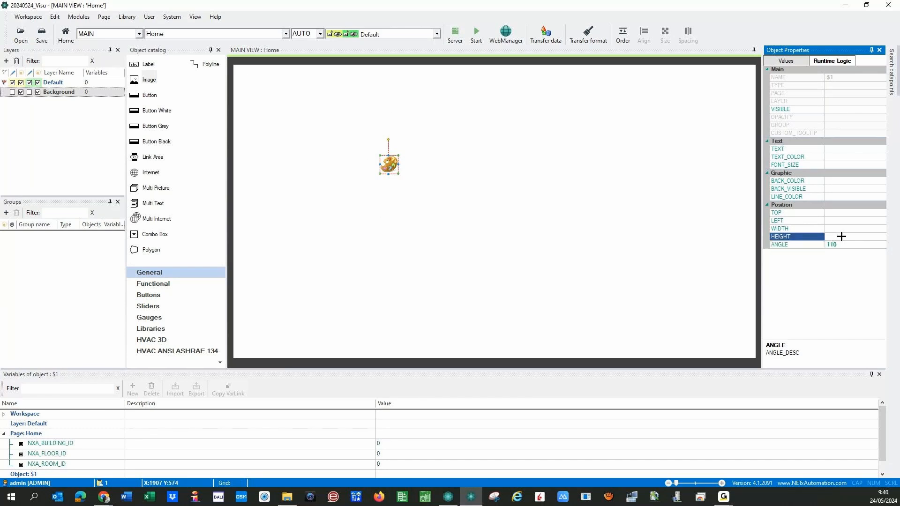
left_click(834, 245)
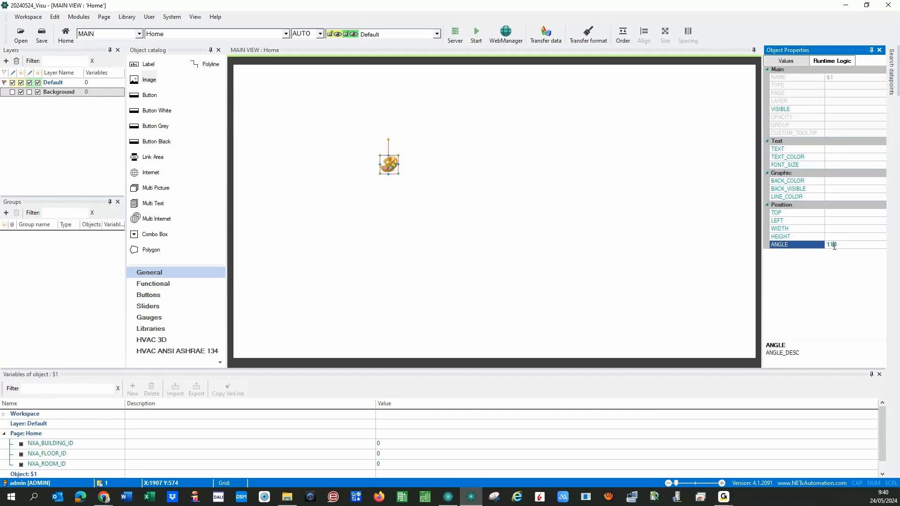
left_click_drag(848, 245, 819, 247)
key("BackSpace")
- Set the image's ANGLE value to 100, then 200, then 360 degrees to return it upright
left_click(785, 59)
left_click(837, 246)
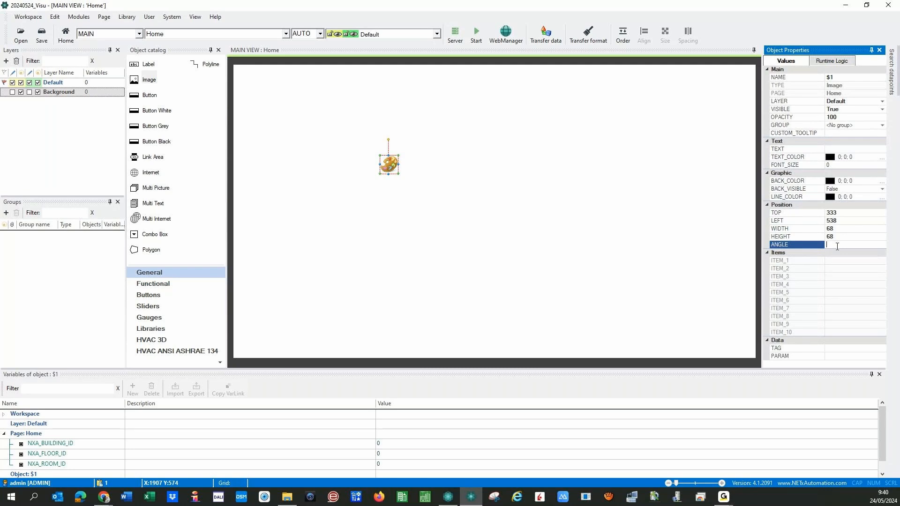
type("100")
left_click(813, 246)
left_click(841, 246)
key("BackSpace")
key("BackSpace")
key("BackSpace")
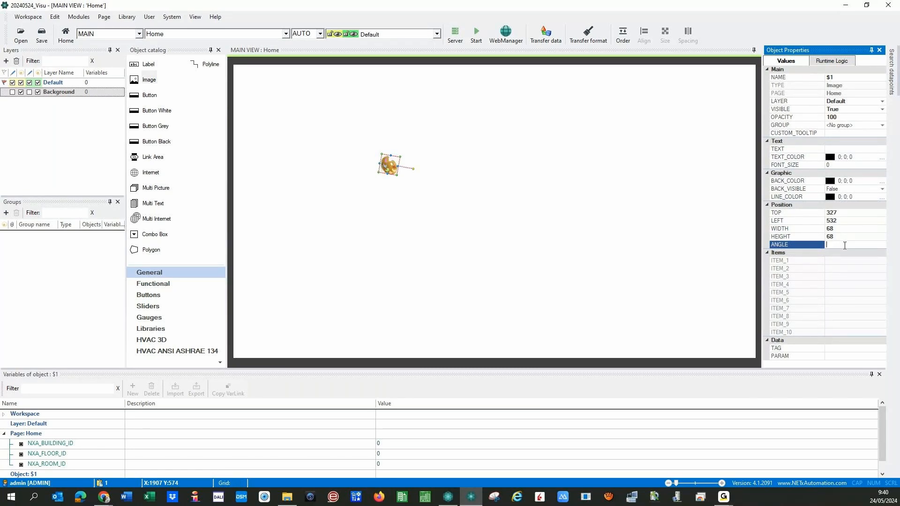
type("200")
left_click(822, 251)
left_click(846, 247)
key("BackSpace")
key("BackSpace")
key("BackSpace")
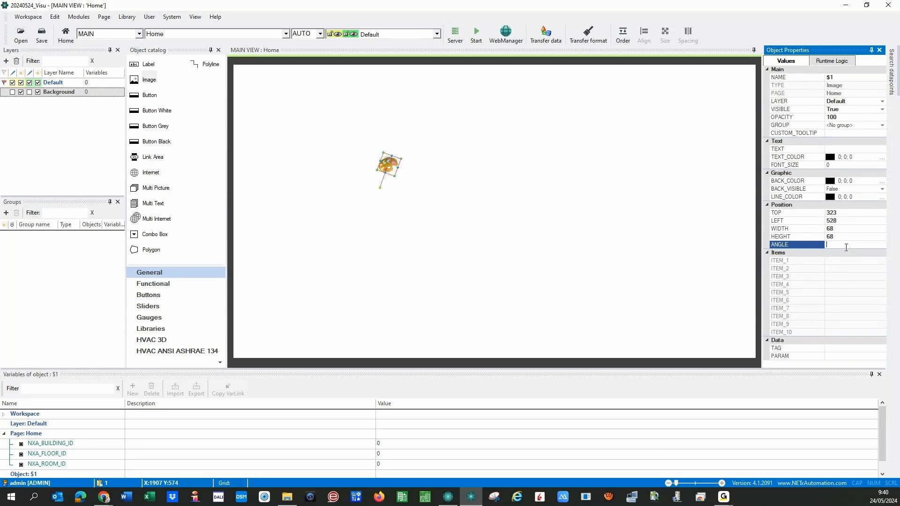
type("360")
key("Return")
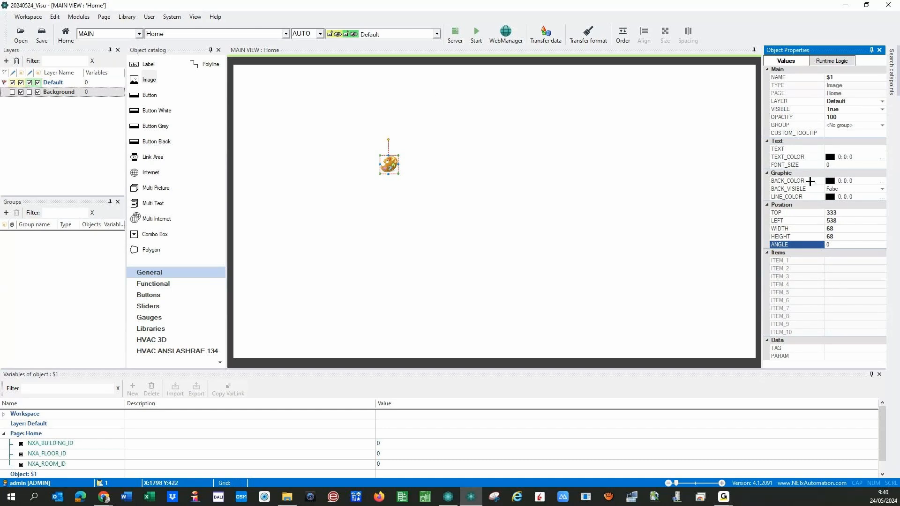
- Select the CUSTOM_TOOLTIP property, then pick Label in the Object catalog
left_click(828, 136)
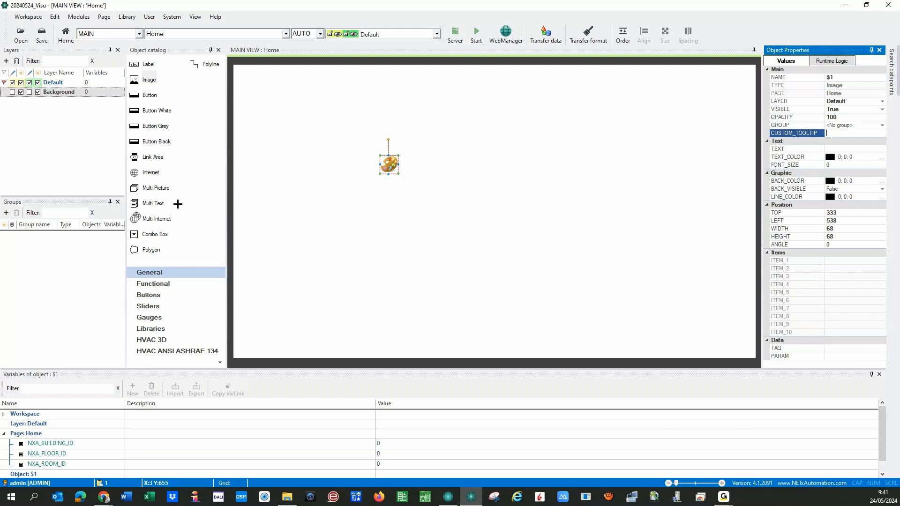
left_click(149, 64)
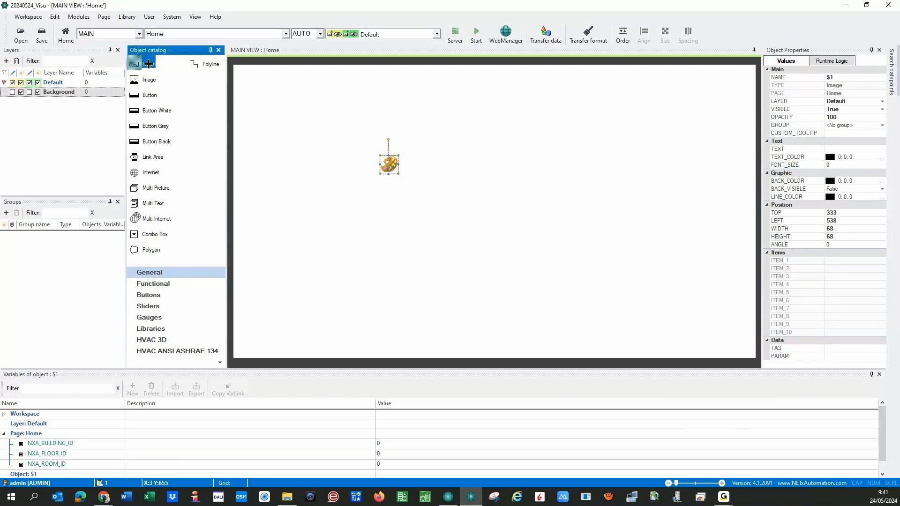
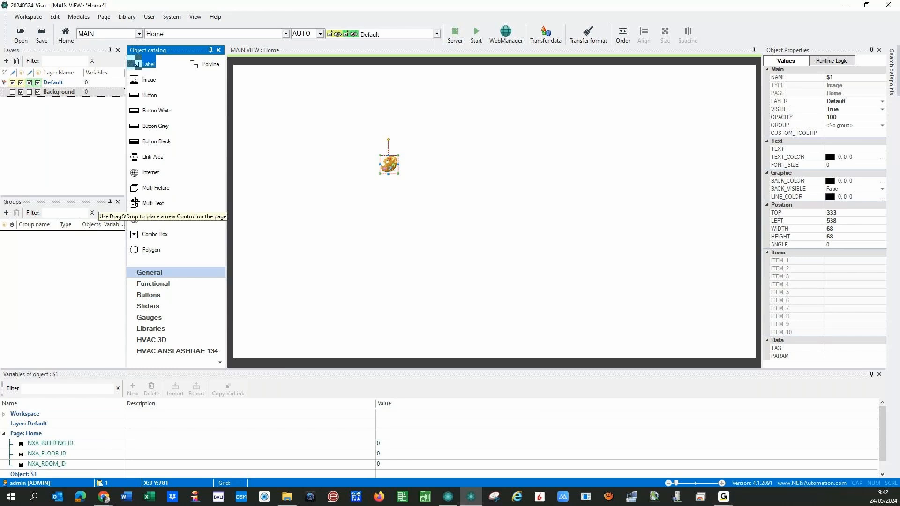
- Place a Multi Text object on the Home page and open its parameters dialog
left_click(141, 205)
left_click_drag(142, 205, 320, 234)
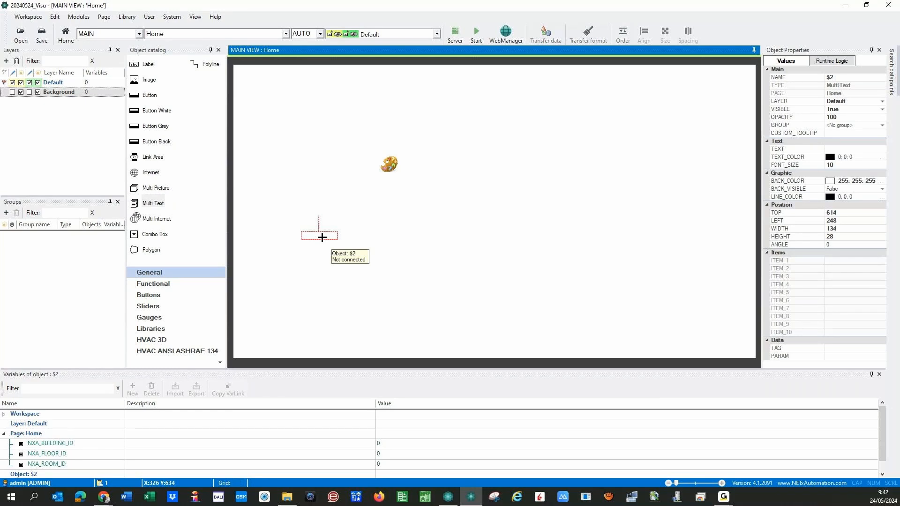
double_click(320, 236)
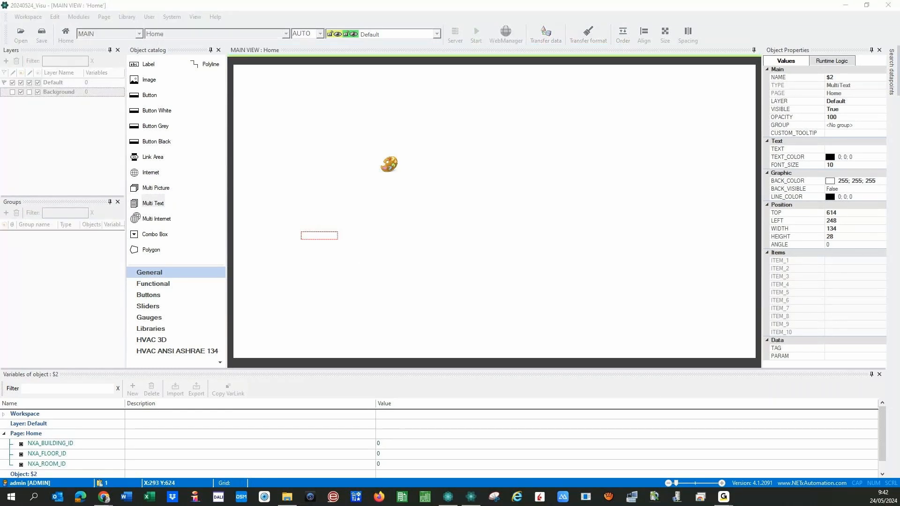
left_click_drag(281, 178, 580, 176)
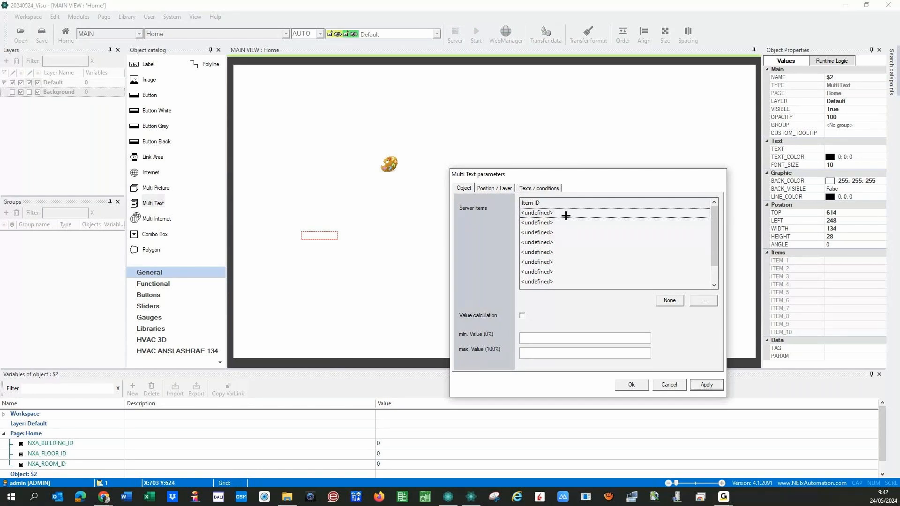
- On the Texts / conditions tab, keep Text 1 as the index and open its font settings
left_click(537, 213)
left_click(530, 188)
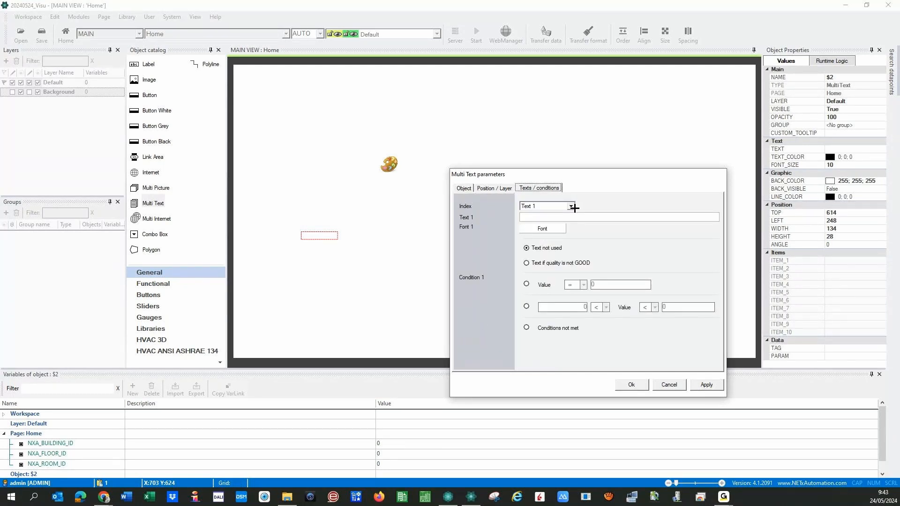
left_click(571, 206)
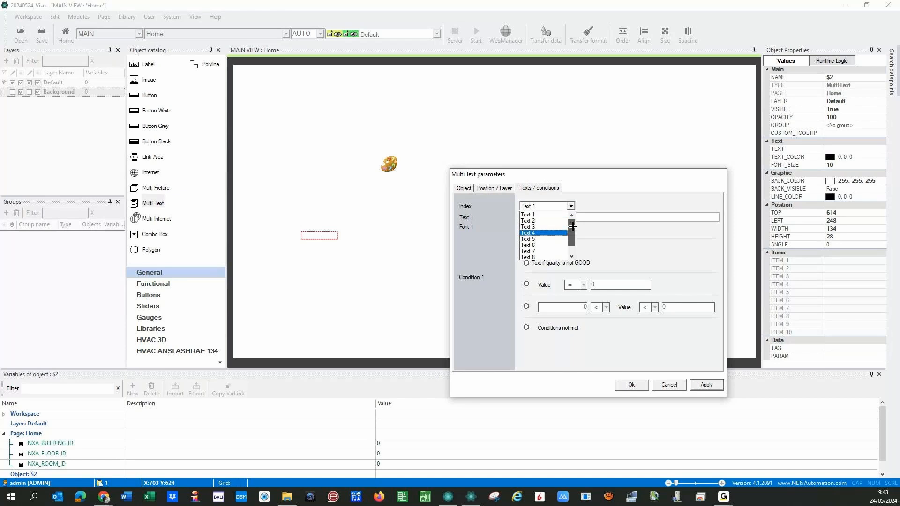
left_click(526, 268)
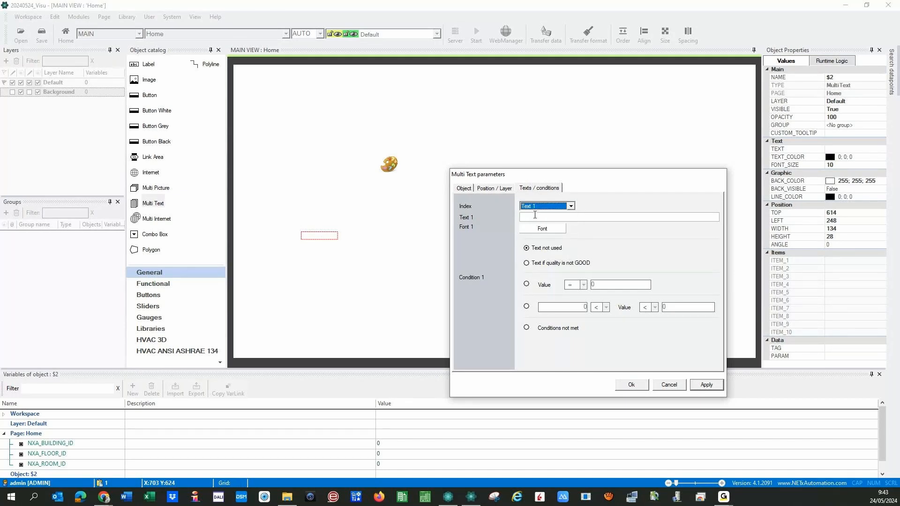
left_click(548, 228)
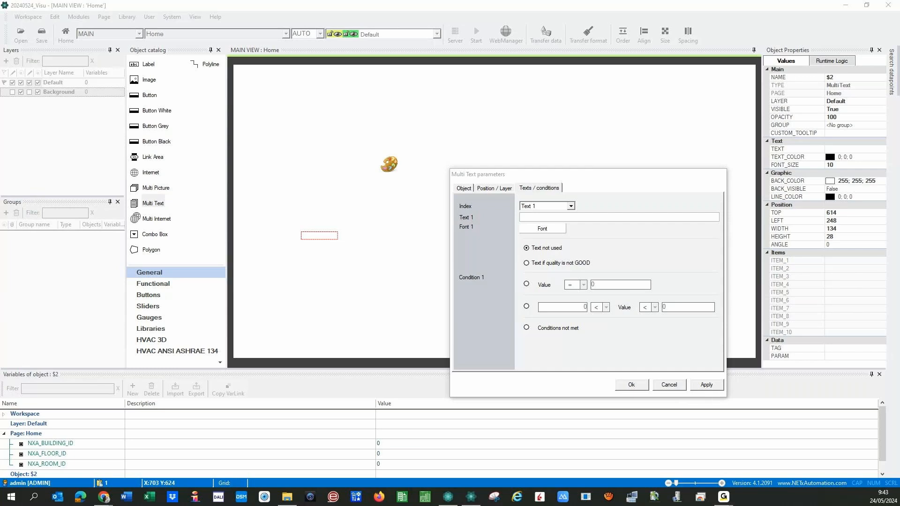
- Cancel the Font dialog, check the Position / Layer tab, then select the palette image and apply the Multi Text changes
left_click_drag(205, 87, 297, 148)
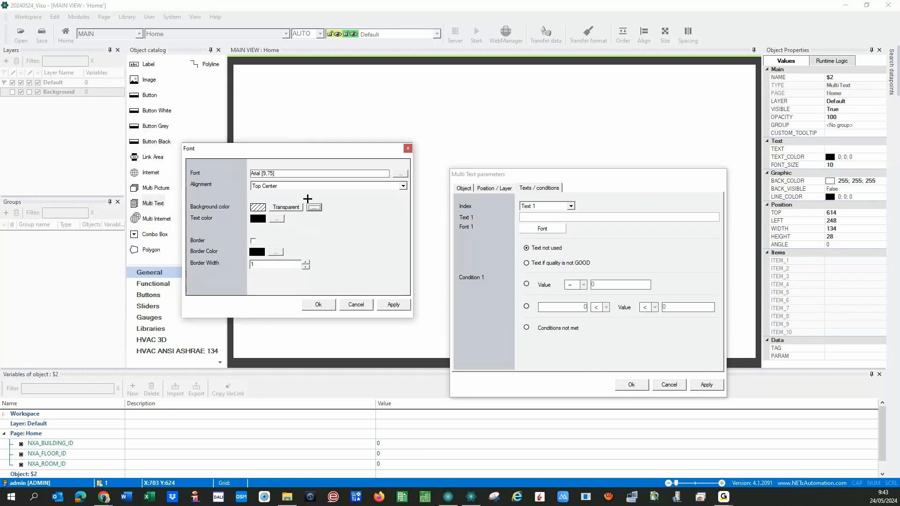
left_click(352, 305)
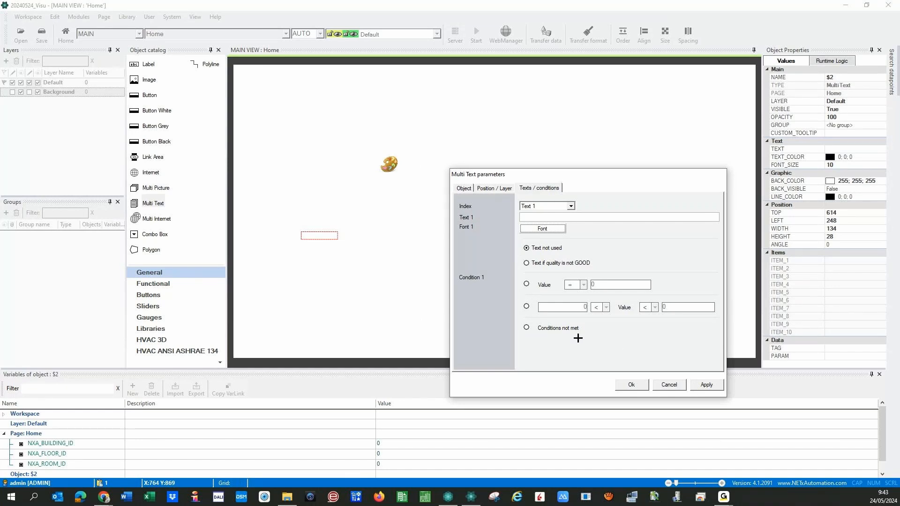
left_click(499, 188)
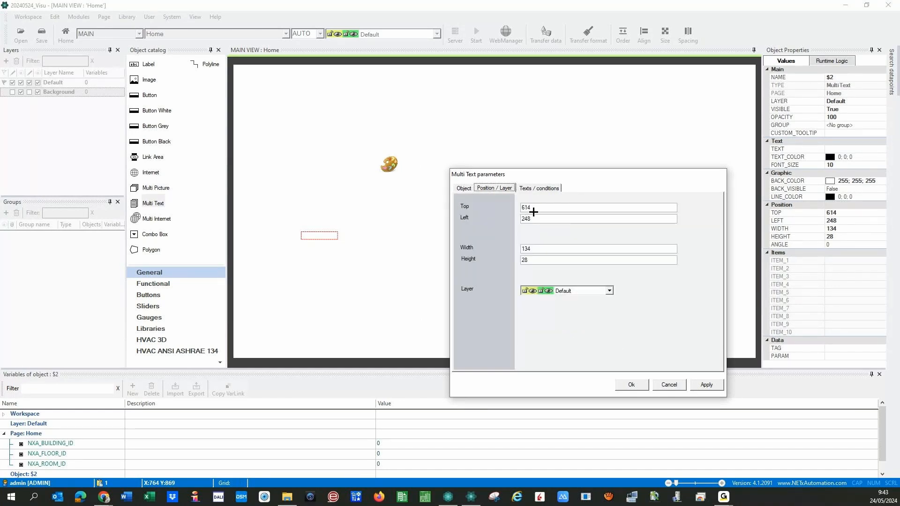
left_click(460, 188)
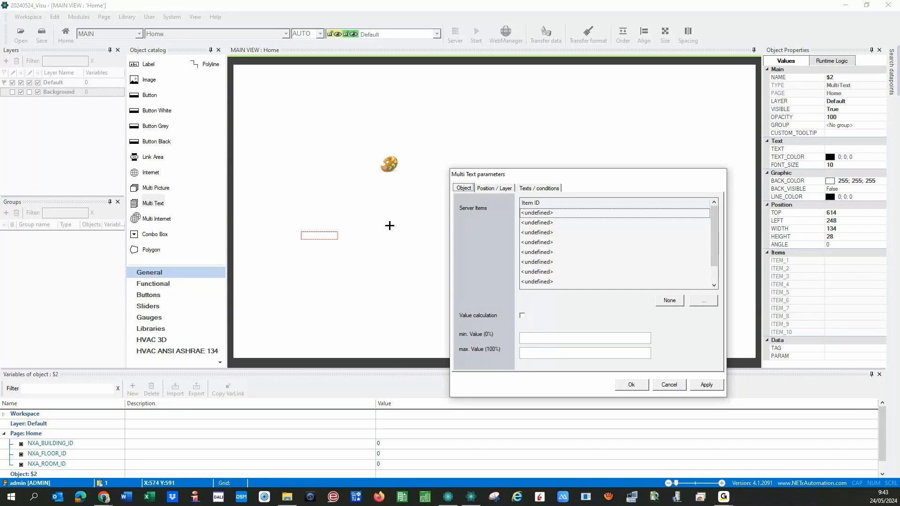
left_click(389, 164)
left_click(435, 283)
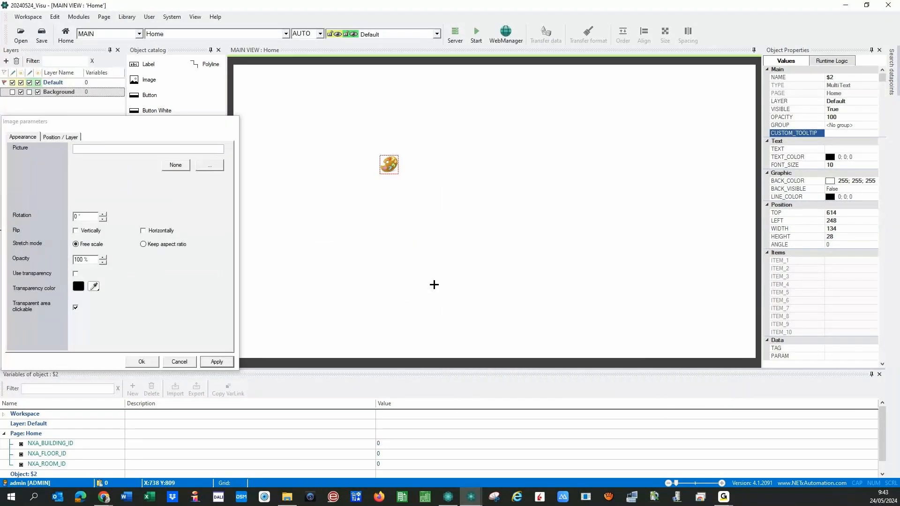
- Reselect the Multi Text object and reopen its parameters, applying pending changes
left_click_drag(105, 120, 577, 121)
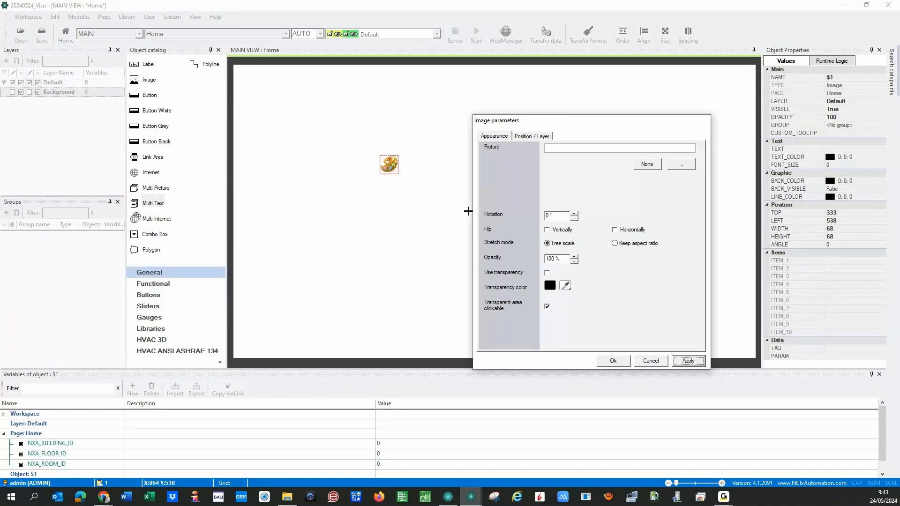
left_click(304, 254)
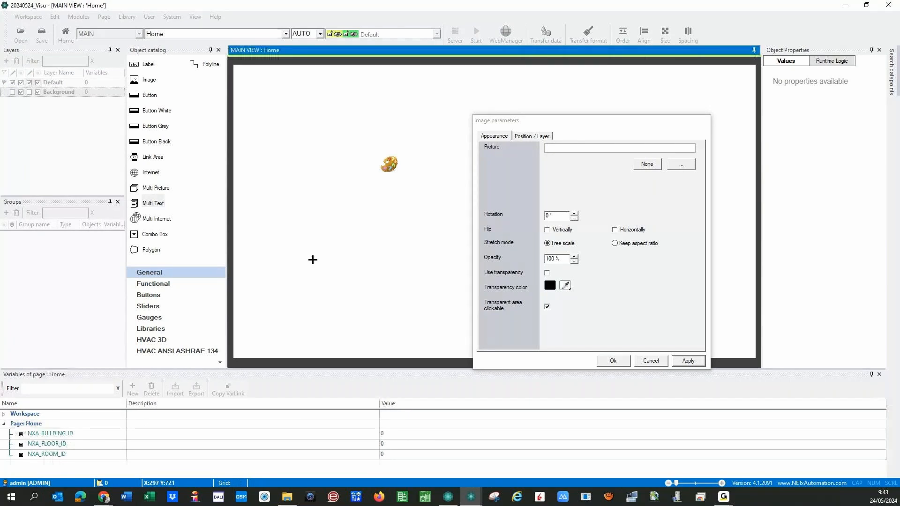
left_click_drag(267, 227, 376, 296)
double_click(315, 236)
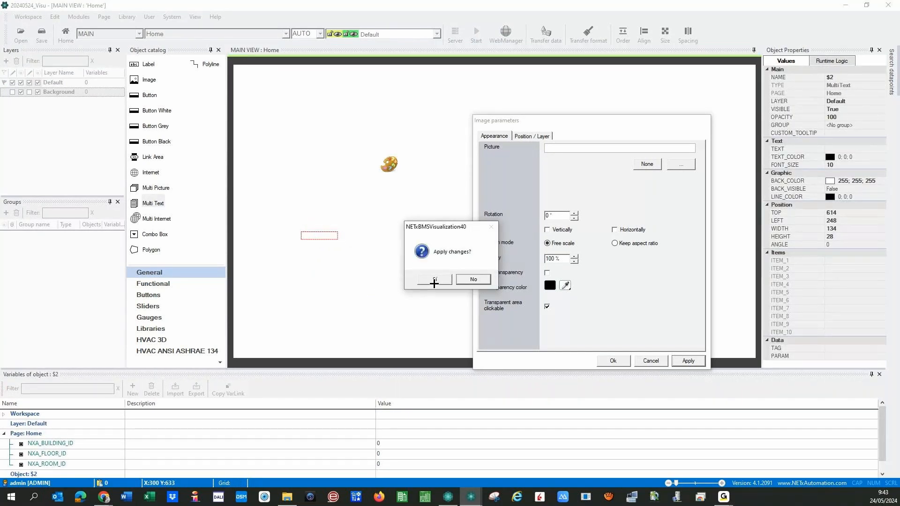
left_click(434, 280)
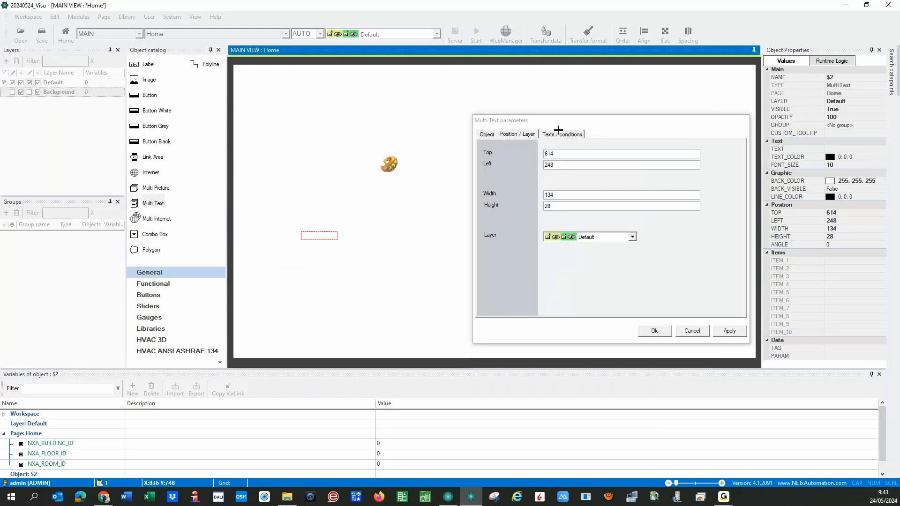
- Select the palette image without applying Multi Text changes, then cancel the Image parameters dialog
left_click(559, 134)
left_click(486, 134)
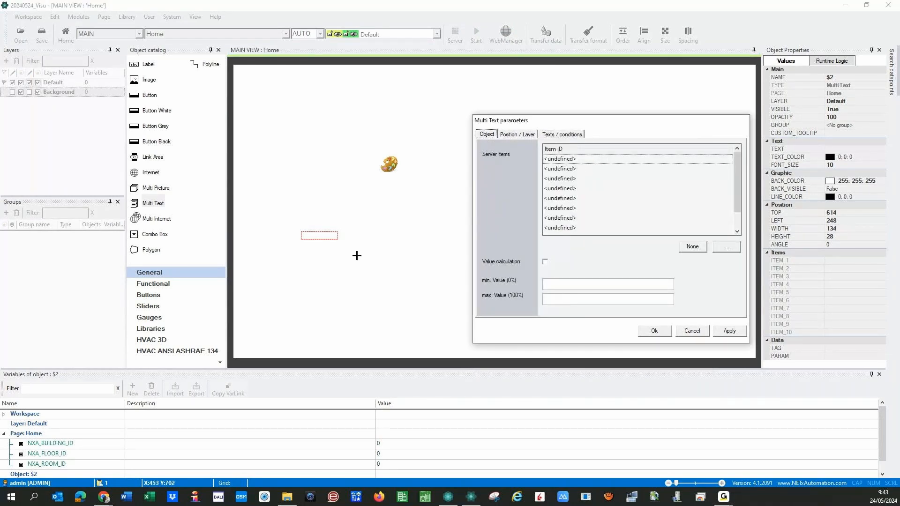
left_click(388, 165)
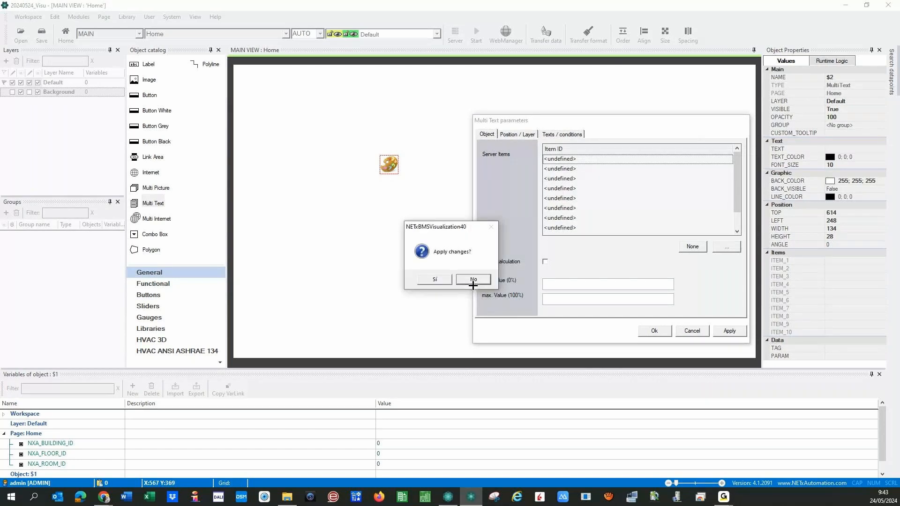
left_click(472, 279)
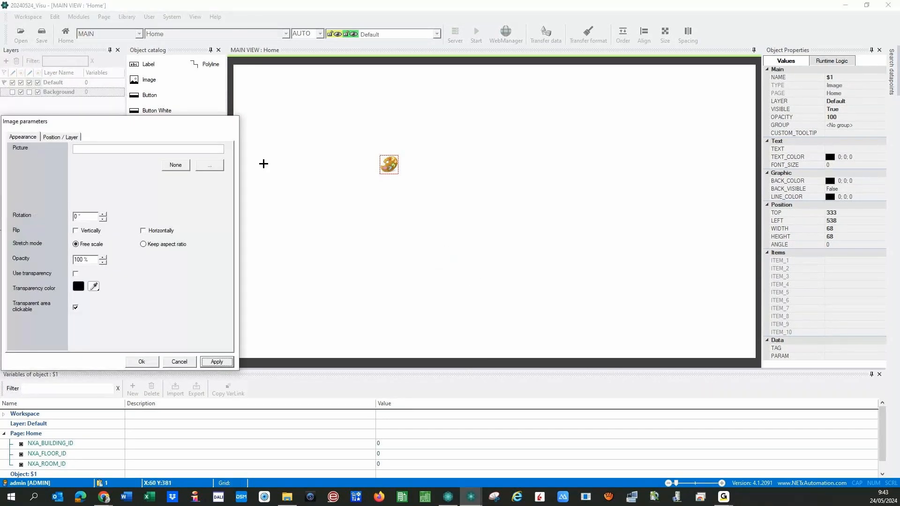
left_click_drag(167, 122, 650, 112)
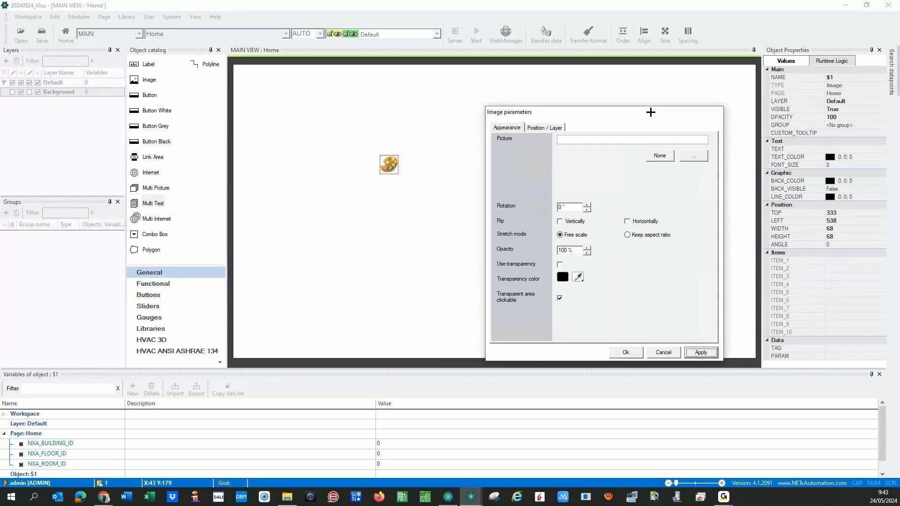
left_click(663, 352)
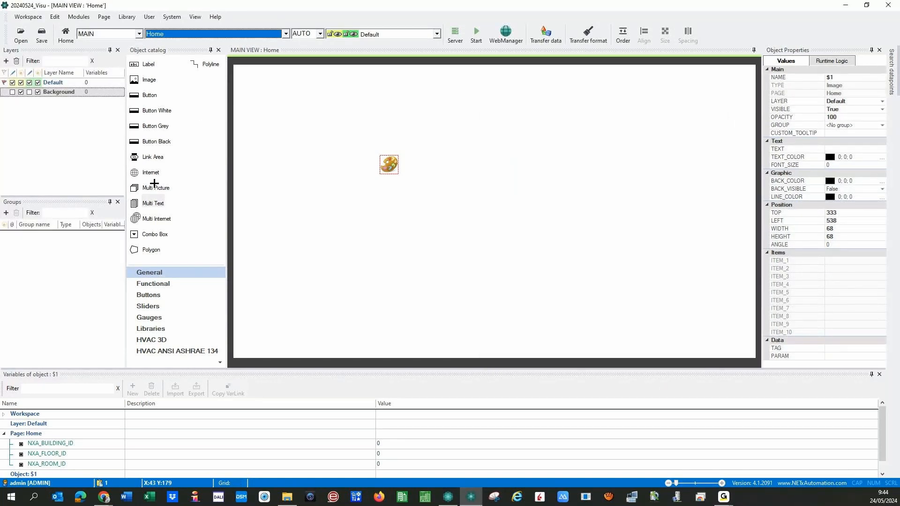
left_click(158, 218)
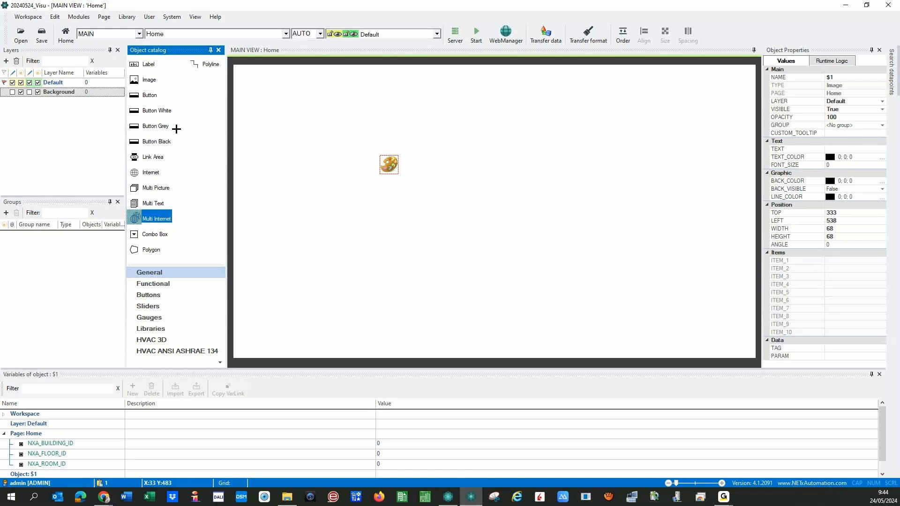
- Browse the Functional, Buttons, Sliders and Gauges categories, ending on Libraries
left_click(151, 285)
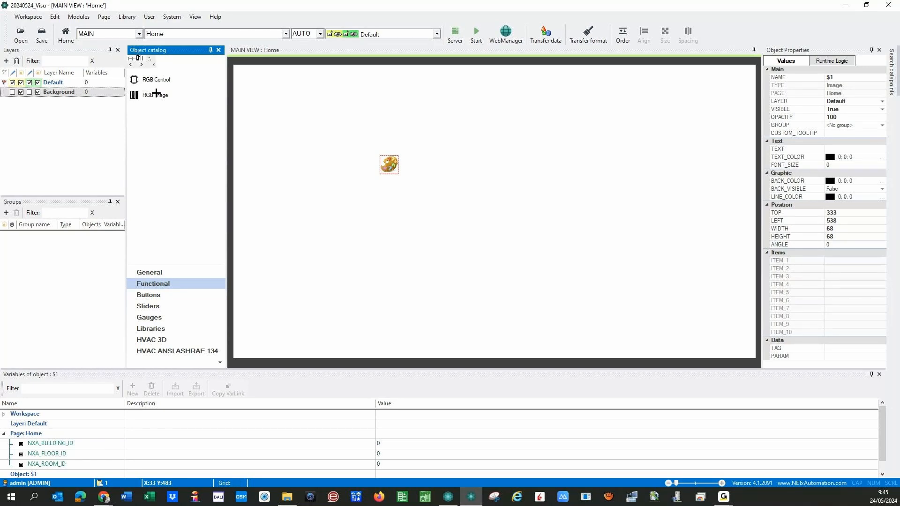
left_click(148, 295)
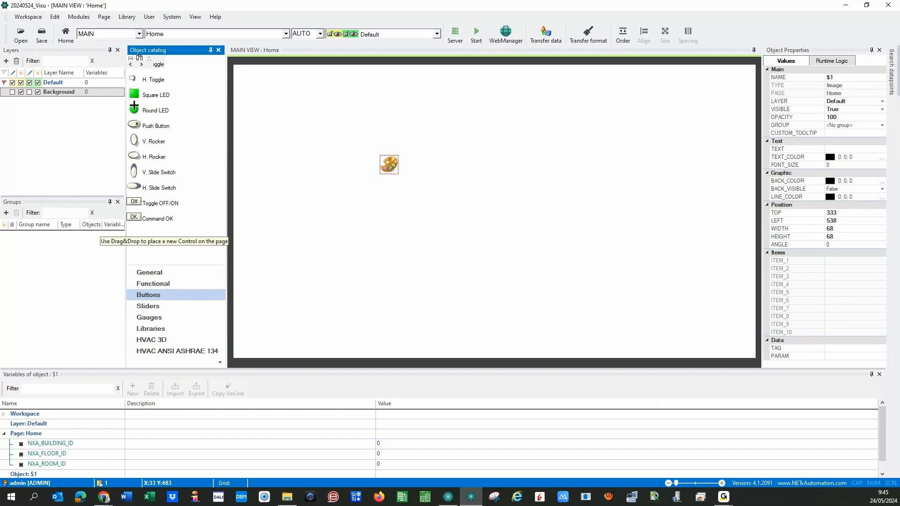
left_click(149, 307)
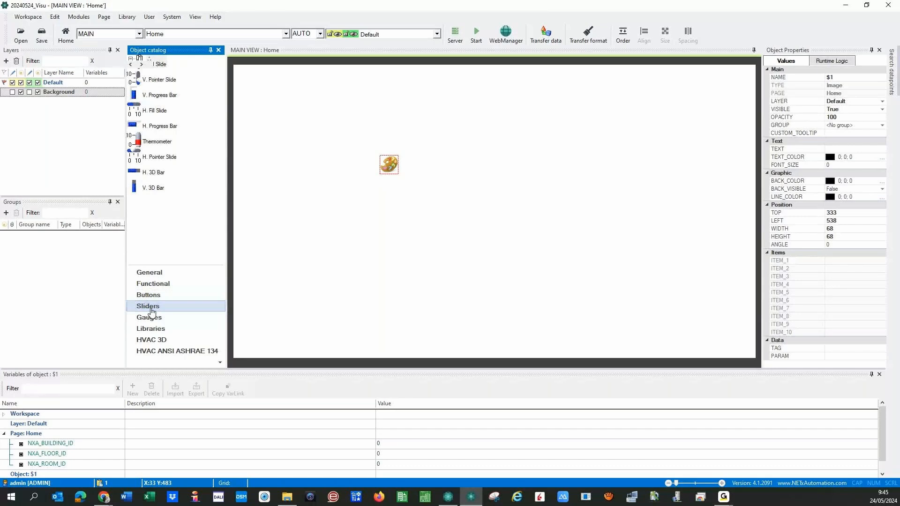
left_click(149, 317)
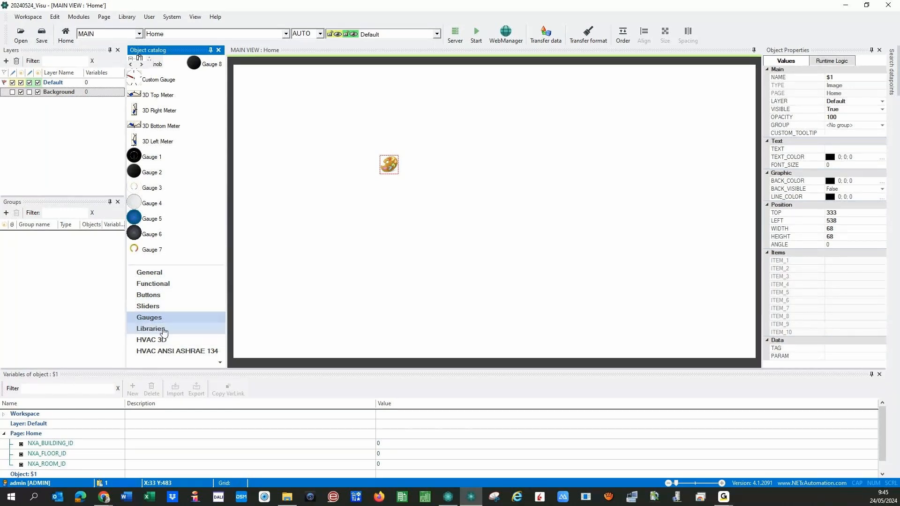
left_click(146, 330)
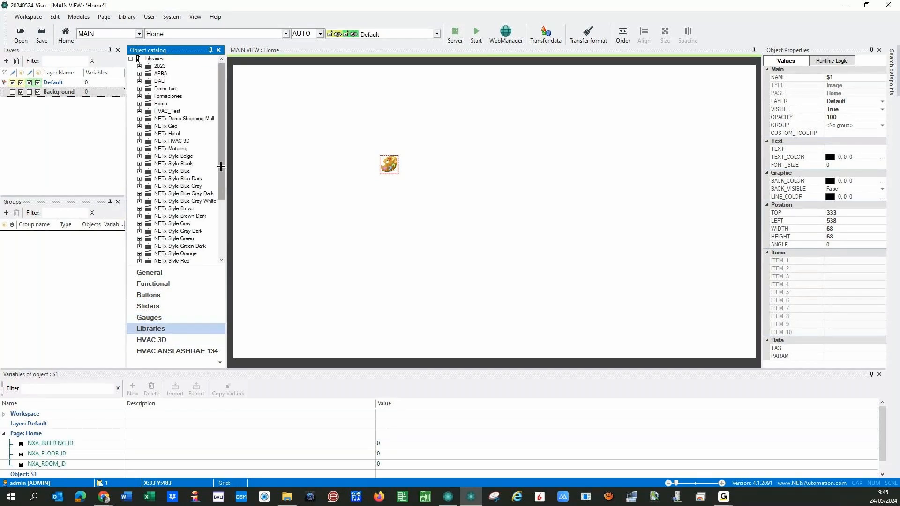
- Expand the NETx Style Beige library, scroll through its items, then collapse it
left_click_drag(221, 167, 225, 206)
left_click(140, 96)
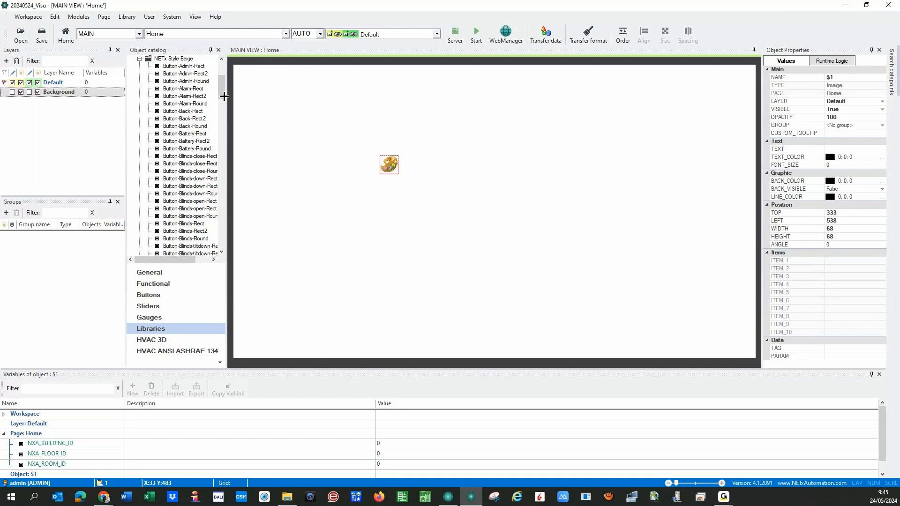
left_click_drag(223, 91, 223, 115)
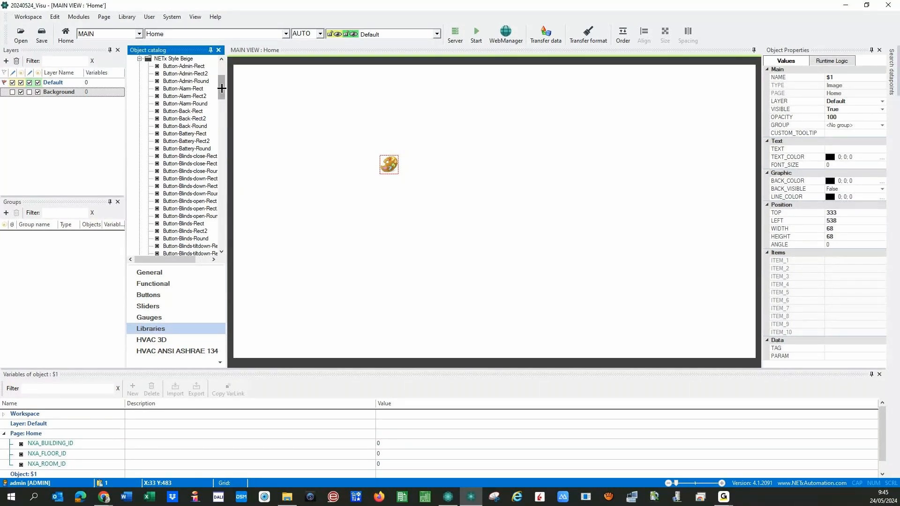
left_click_drag(222, 88, 222, 113)
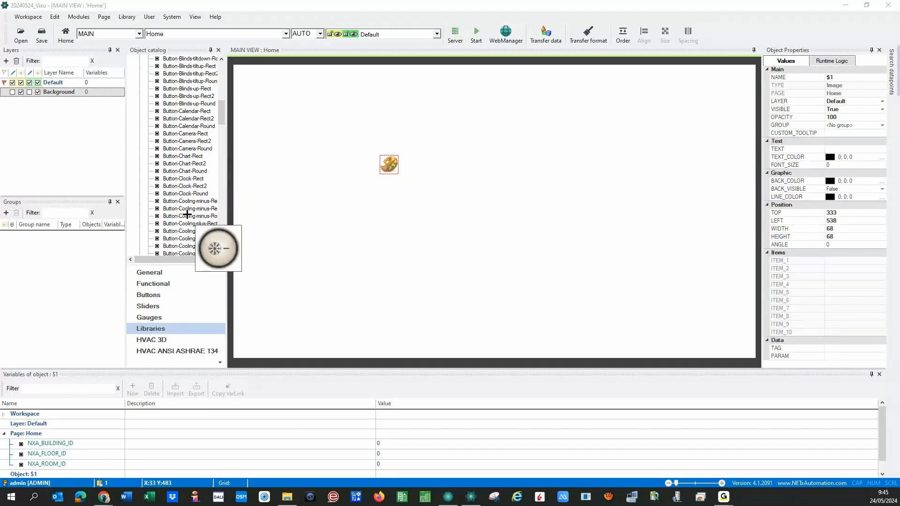
left_click_drag(221, 114, 221, 152)
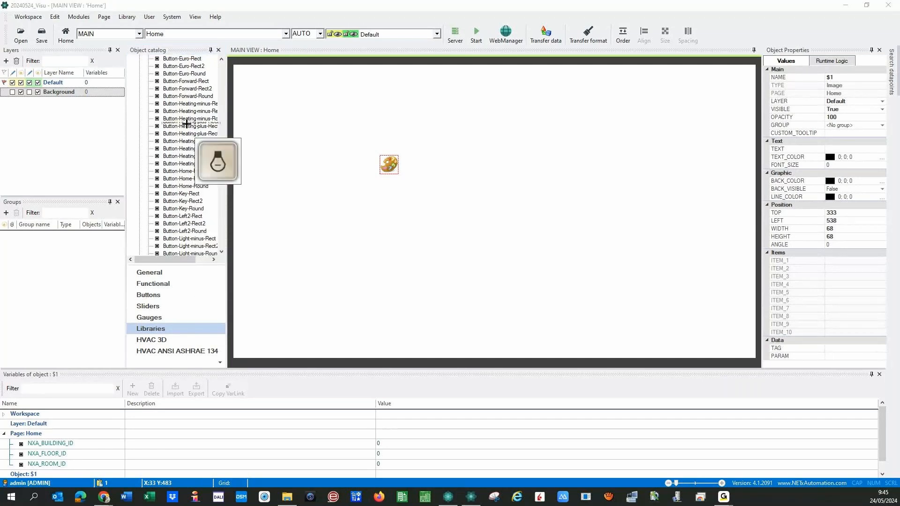
left_click_drag(221, 151, 222, 196)
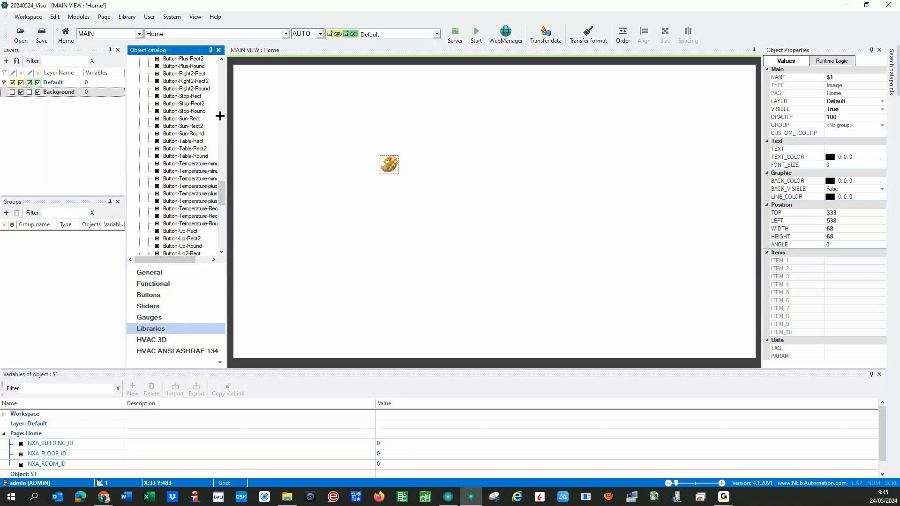
left_click_drag(220, 192, 138, 81)
left_click(138, 81)
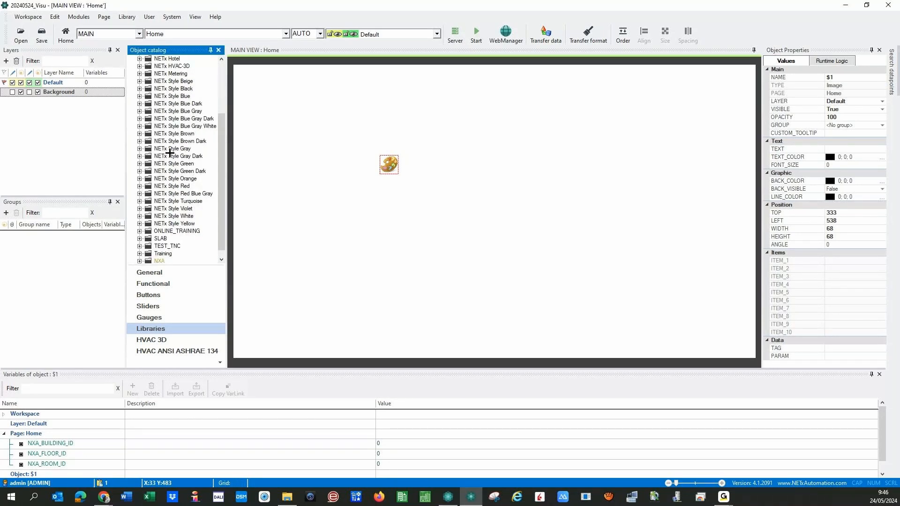
- Look through NETx Style Red and the NXA LAMPS and TOOLS folders, then expand Training and TEST_TNC
left_click(139, 186)
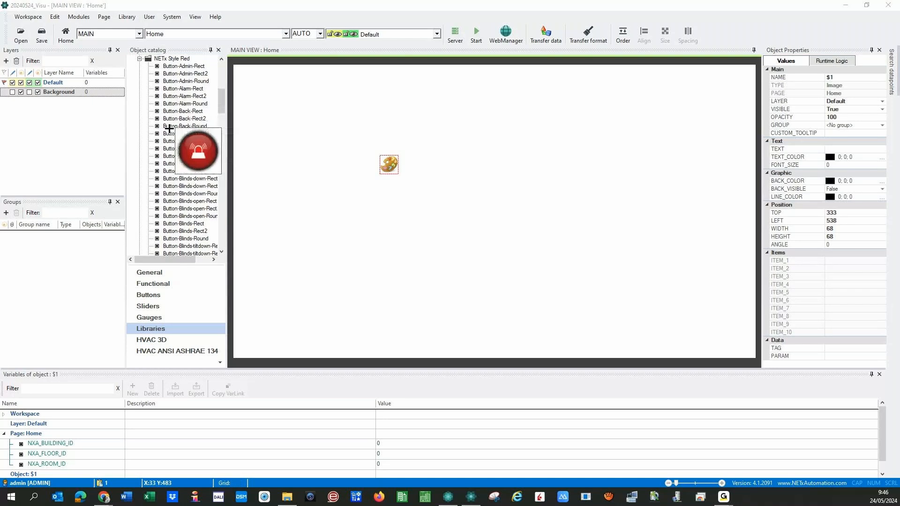
left_click(140, 59)
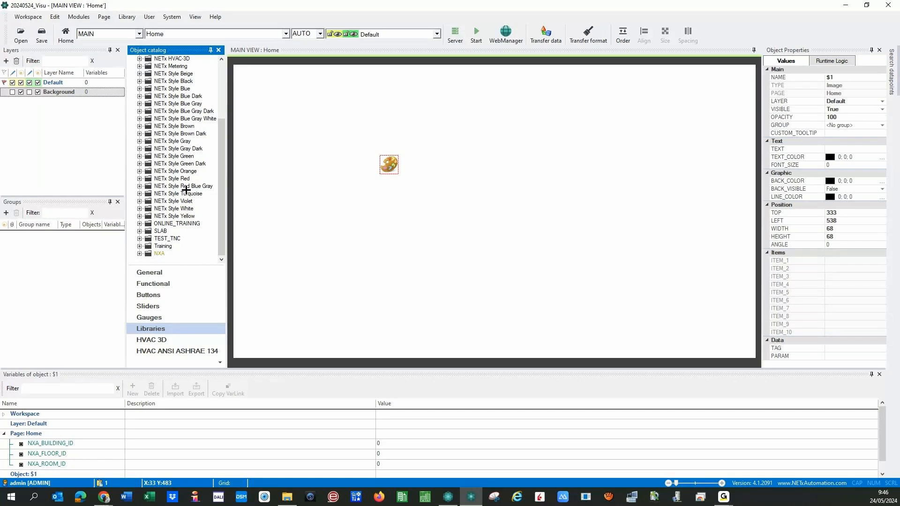
left_click(139, 254)
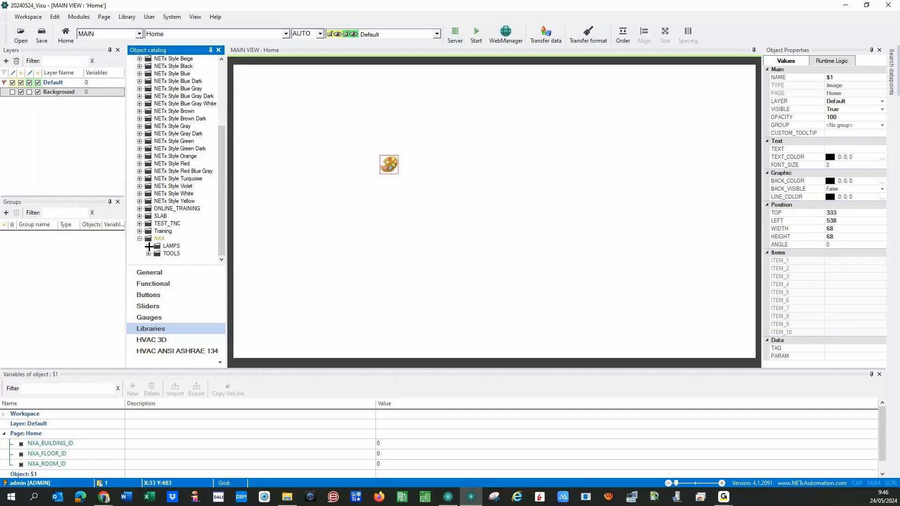
left_click(148, 246)
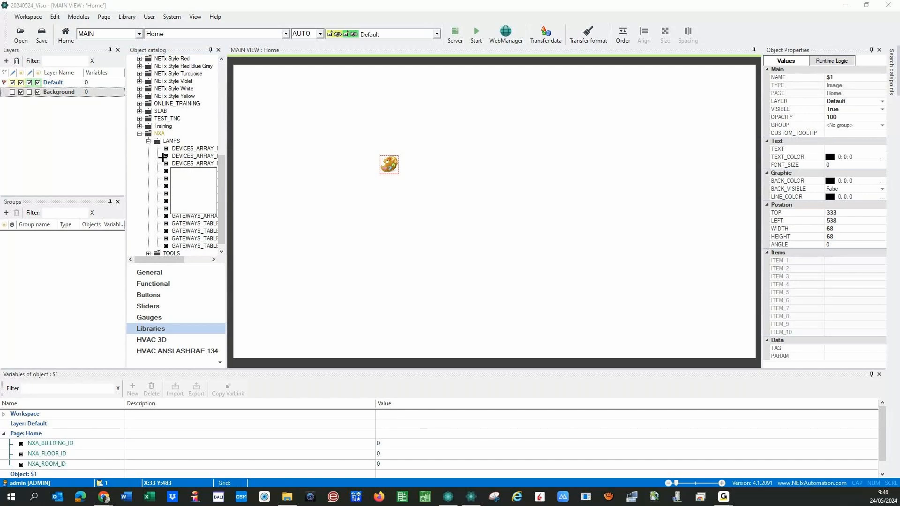
left_click(148, 140)
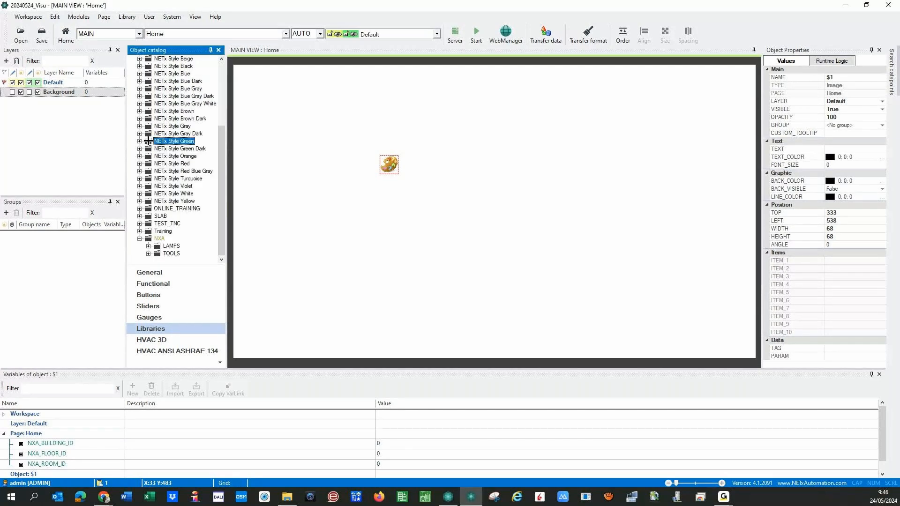
left_click(148, 200)
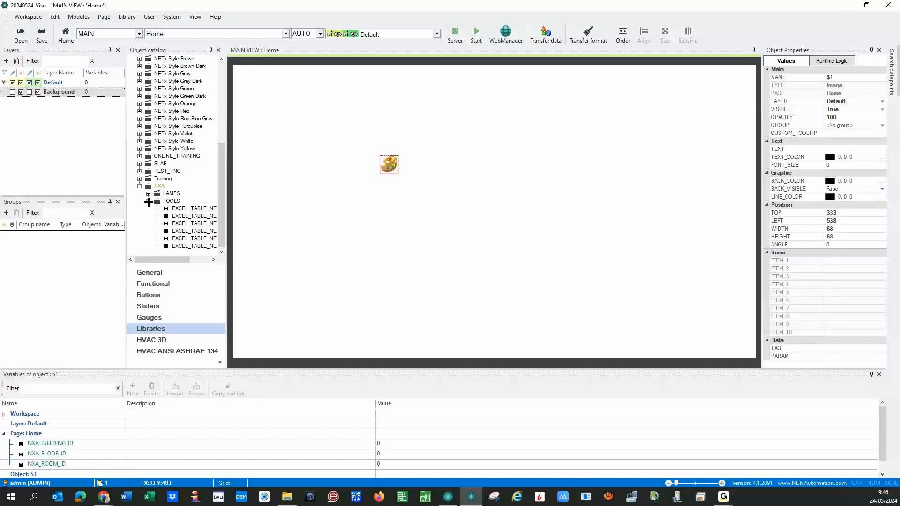
left_click(148, 201)
left_click(140, 231)
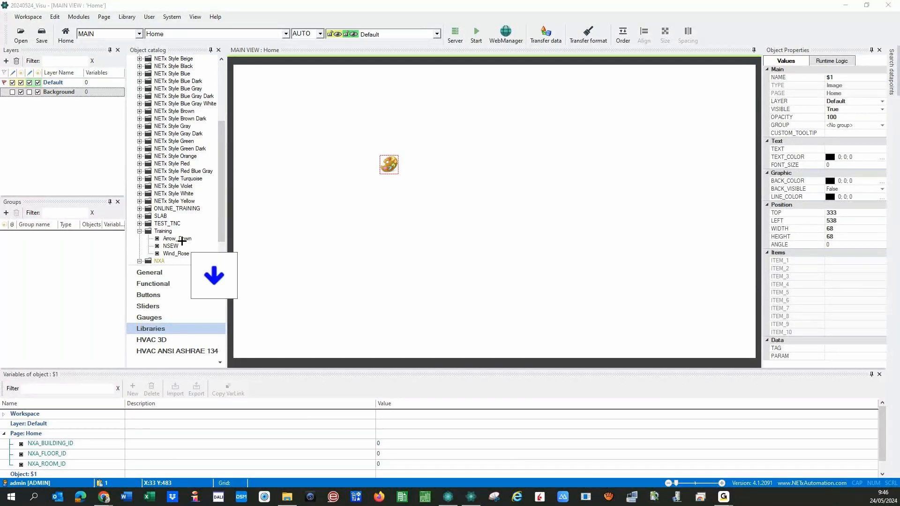
left_click(139, 223)
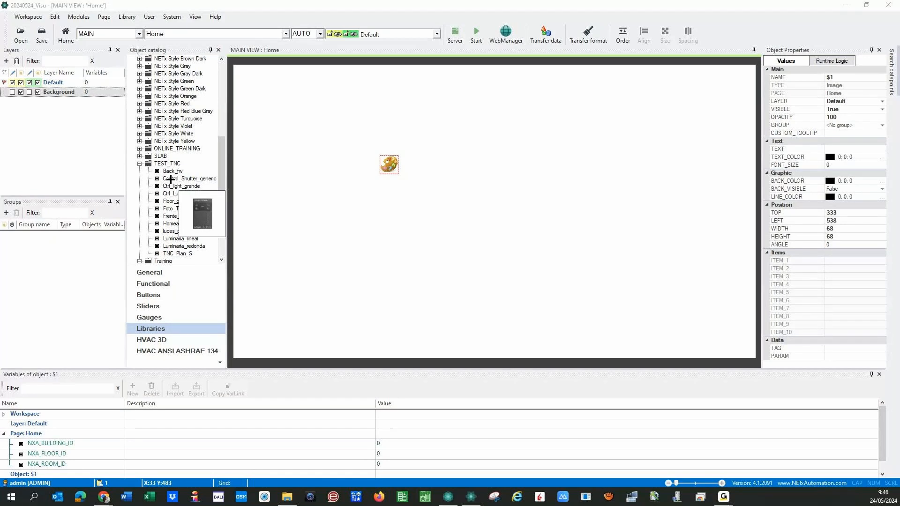
- Place the Control_Shutter_generic template on the Home page, inspect its label settings, then delete the group
left_click_drag(171, 178, 587, 176)
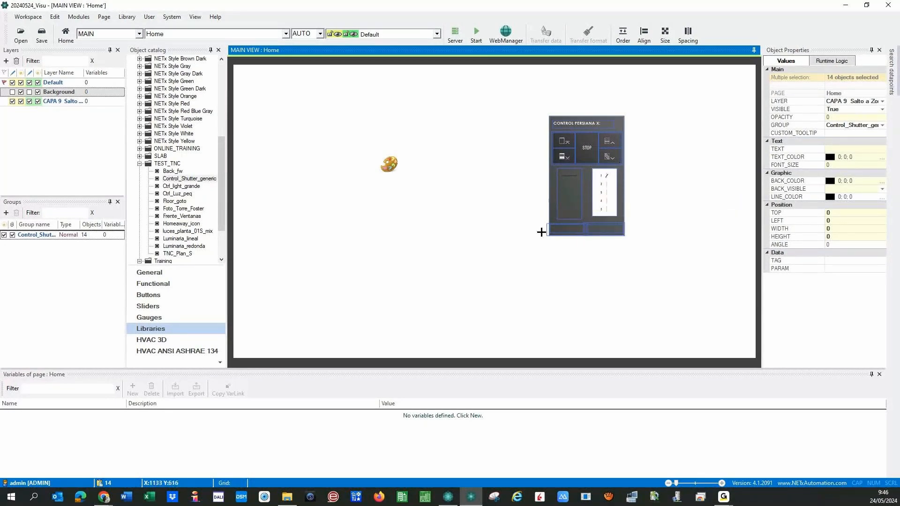
left_click_drag(536, 107, 661, 263)
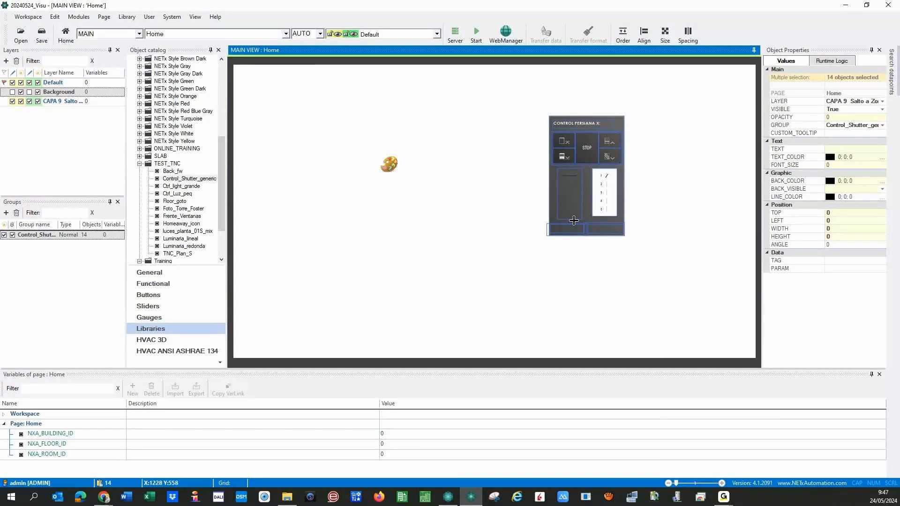
double_click(610, 122)
left_click(649, 358)
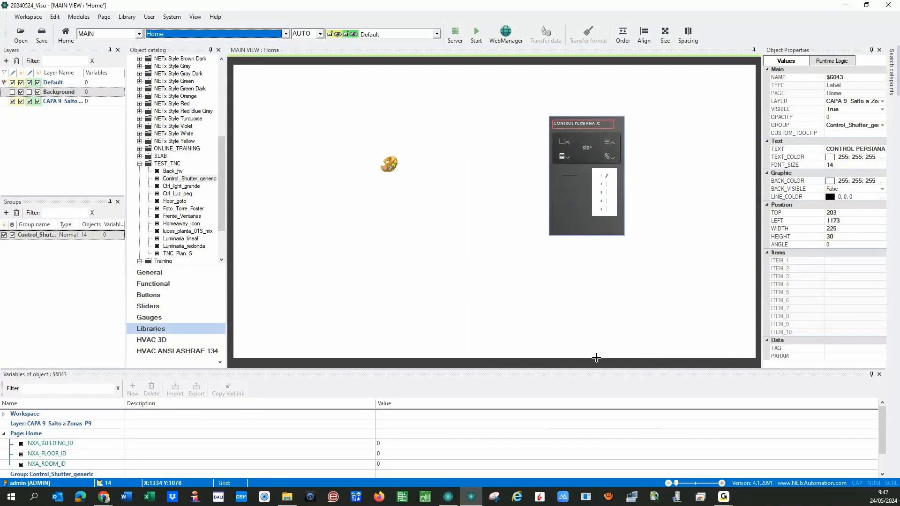
key("Delete")
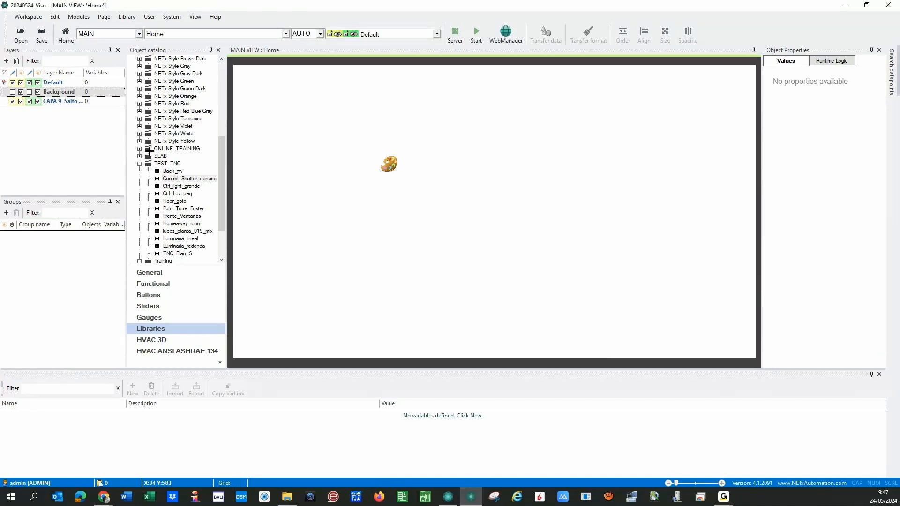
- Collapse TEST_TNC, peek into SLAB, and expand the ONLINE_TRAINING library
left_click(139, 163)
left_click(139, 193)
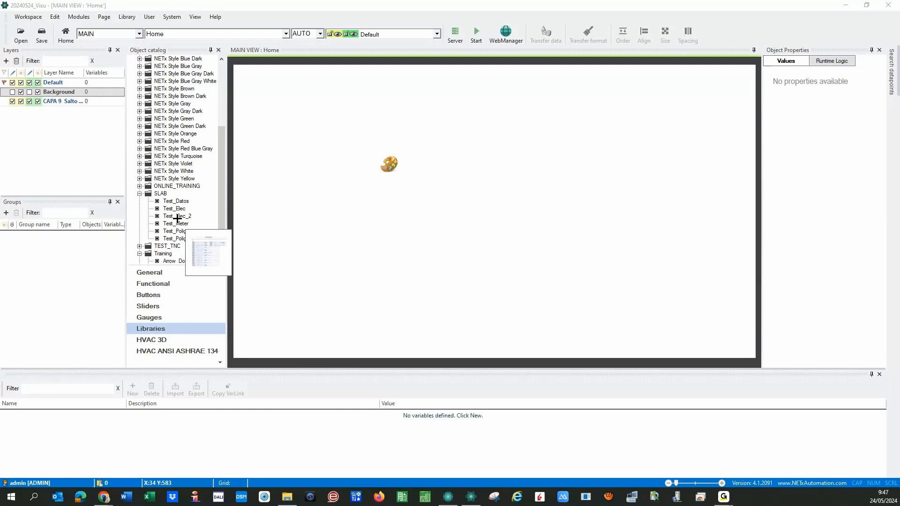
left_click(139, 193)
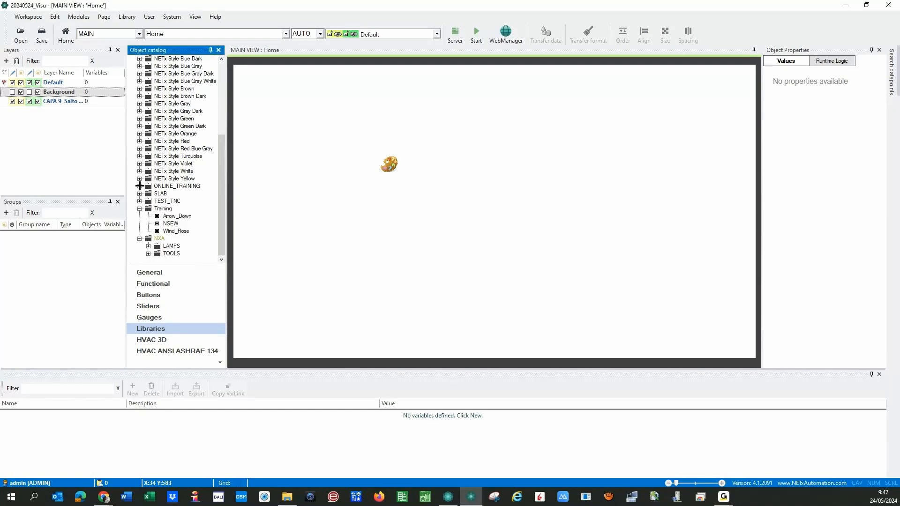
left_click(139, 186)
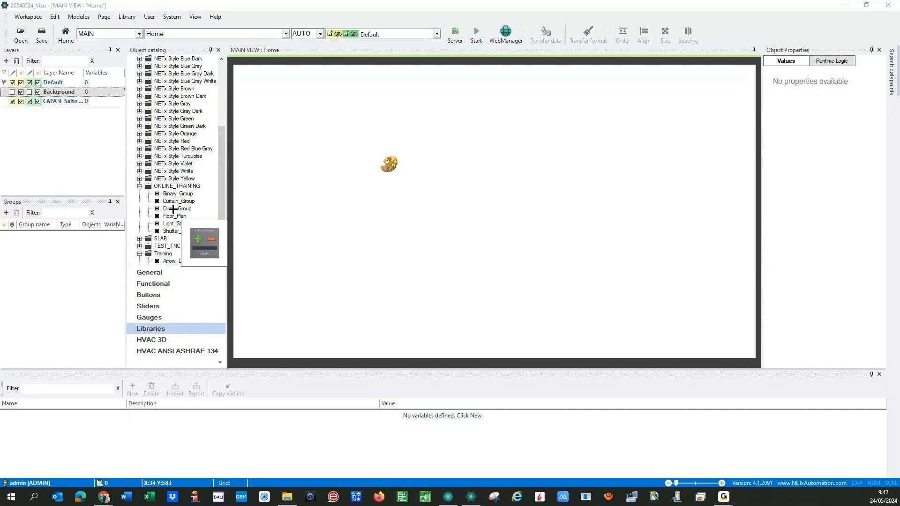
- Place the Dimm_Group template on the Home page, delete it, and collapse ONLINE_TRAINING
left_click_drag(172, 209, 499, 263)
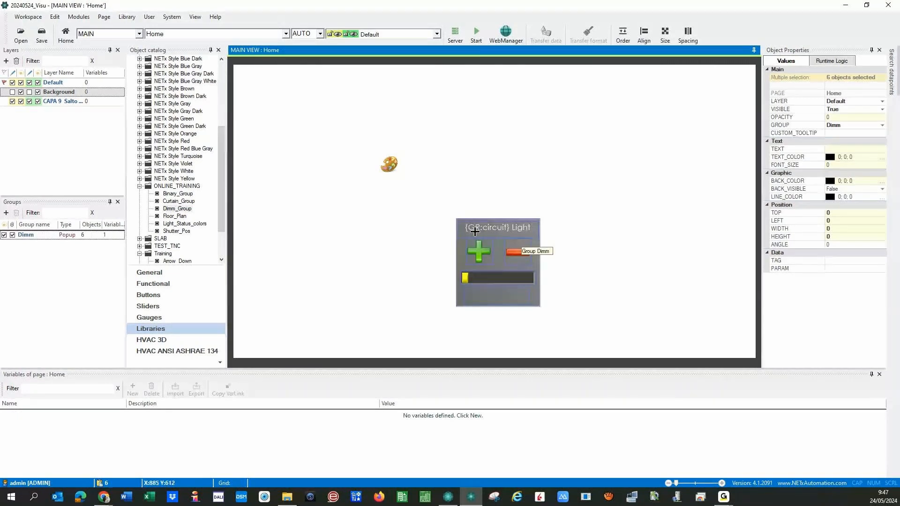
left_click(460, 259)
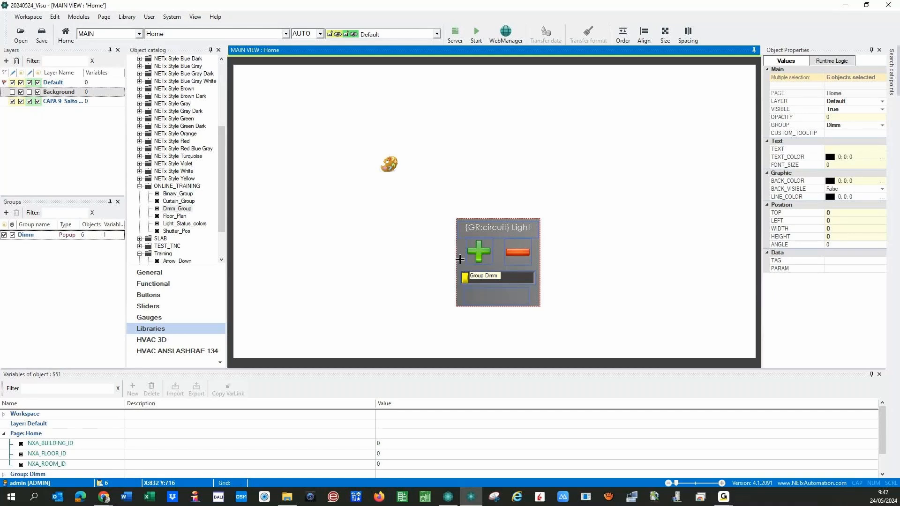
key("Delete")
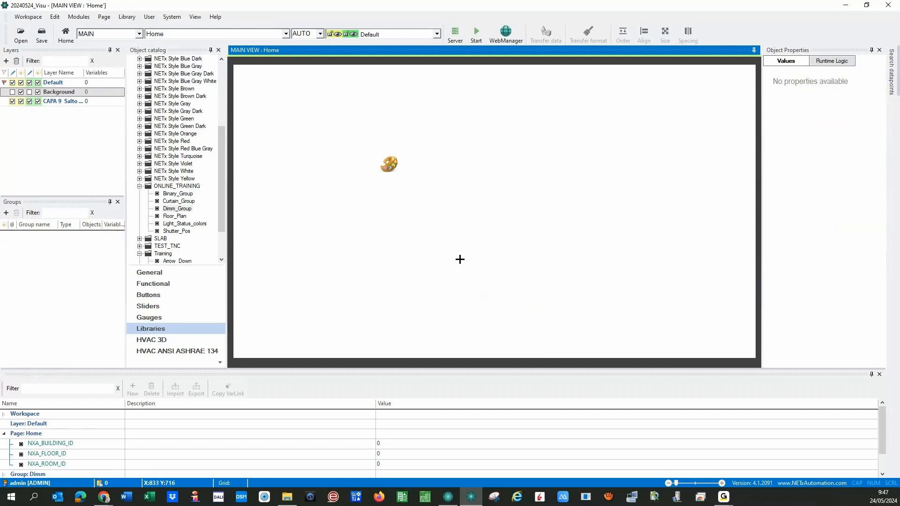
left_click(139, 186)
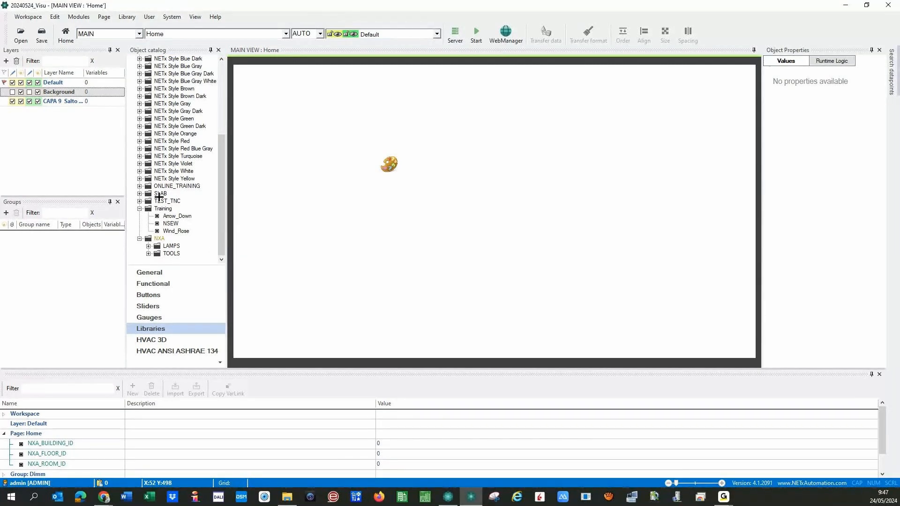
- Expand and collapse the DALI, Formaciones and 2023 libraries in turn
scroll(159, 197, "up", 5)
left_click(139, 82)
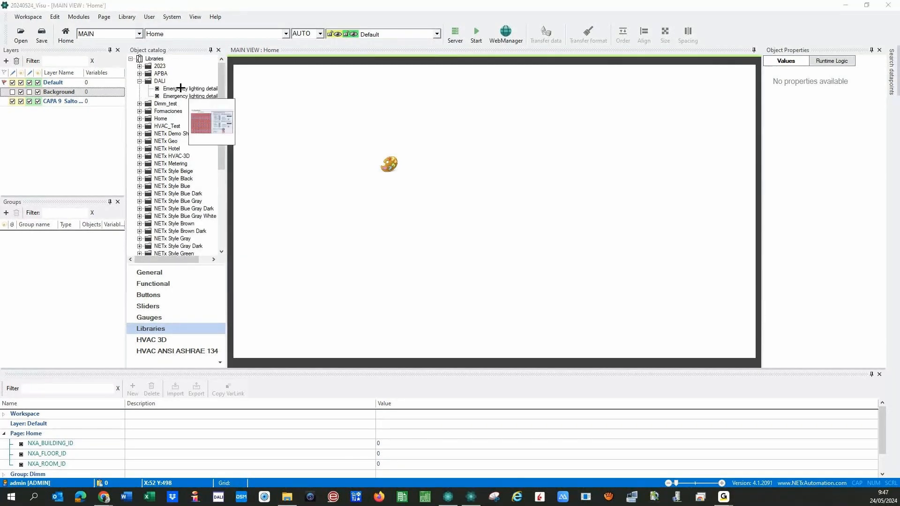
left_click(139, 81)
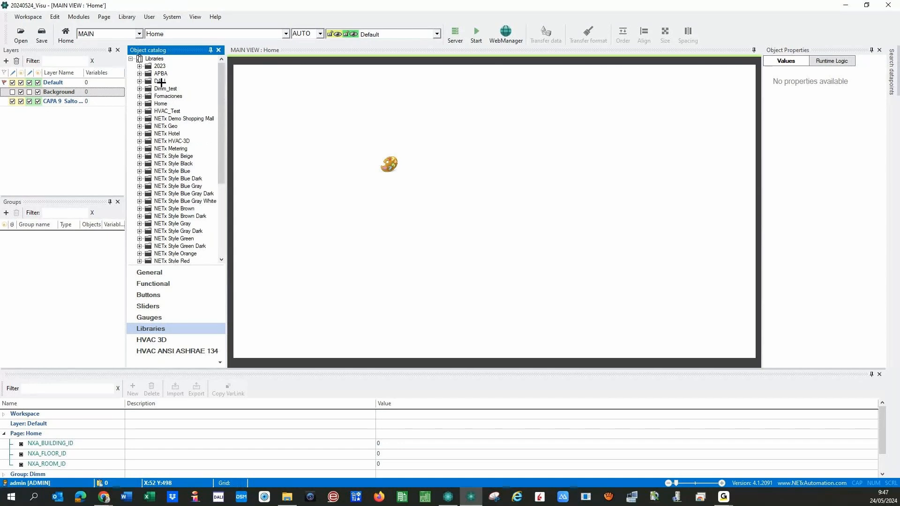
left_click(139, 95)
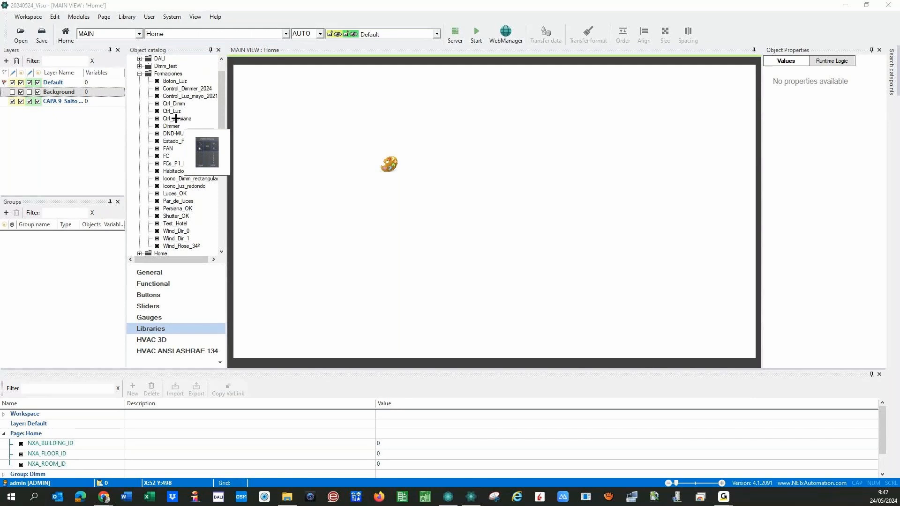
left_click(139, 73)
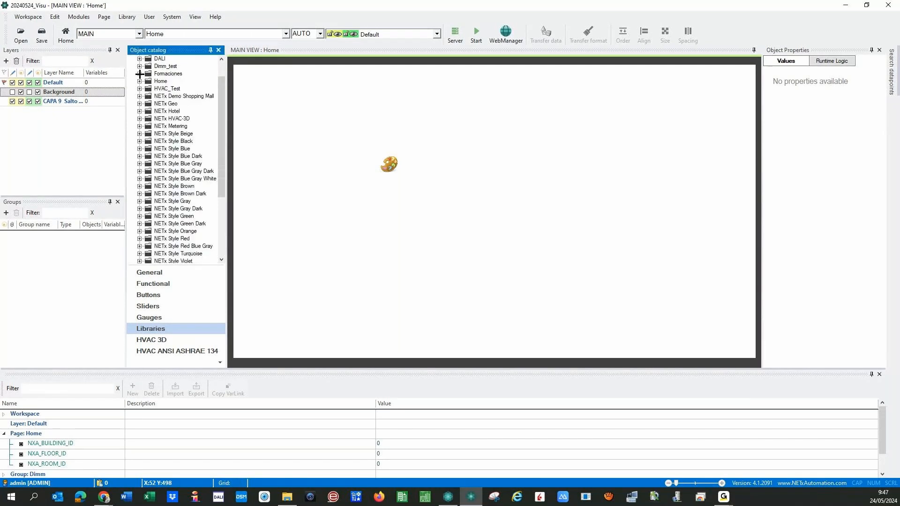
scroll(167, 99, "up", 1)
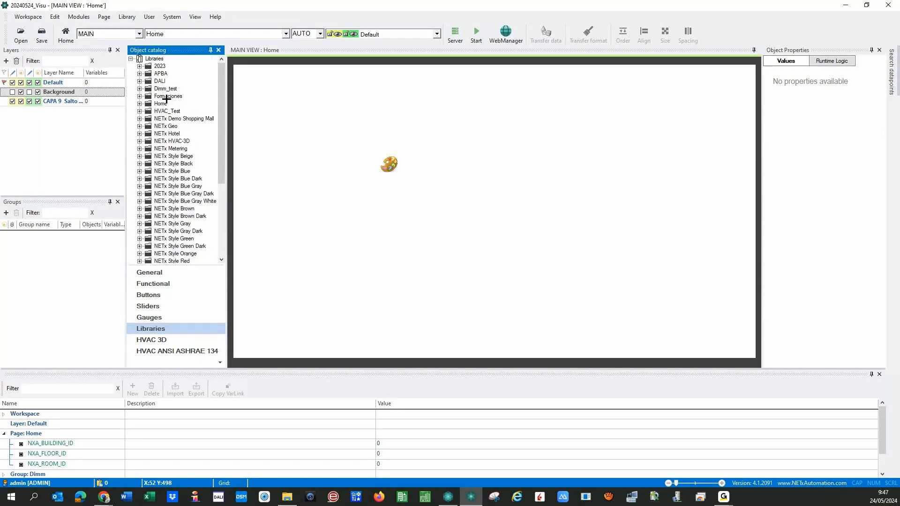
left_click(140, 67)
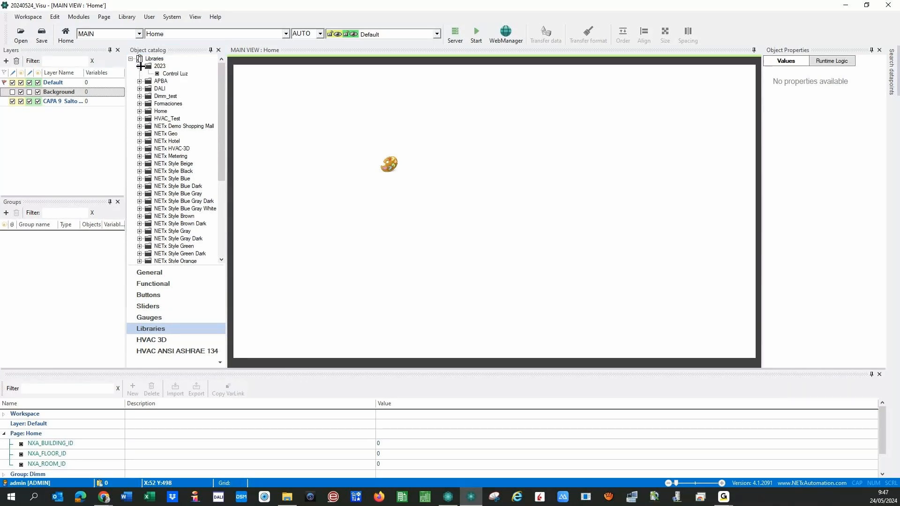
left_click(140, 66)
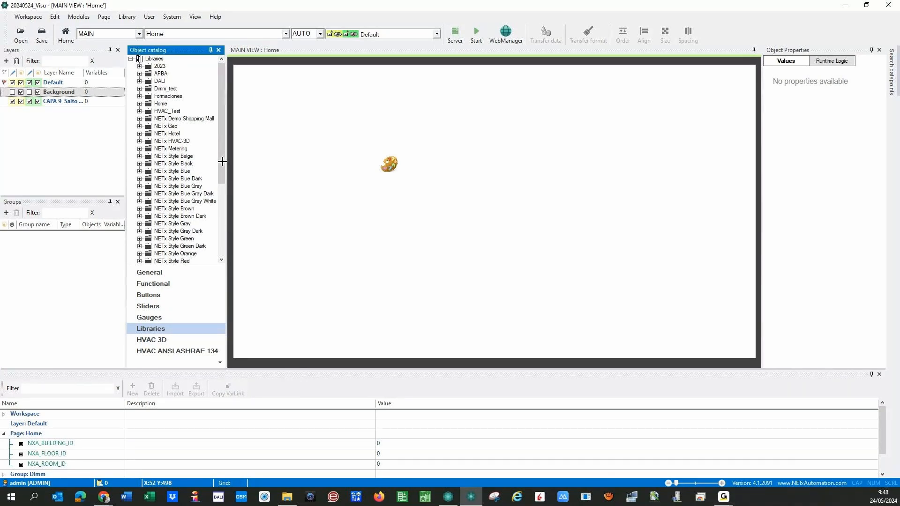
left_click_drag(222, 163, 225, 231)
- In the HVAC 3D section, expand the coils group to view cooling and heating coil symbols
left_click(152, 339)
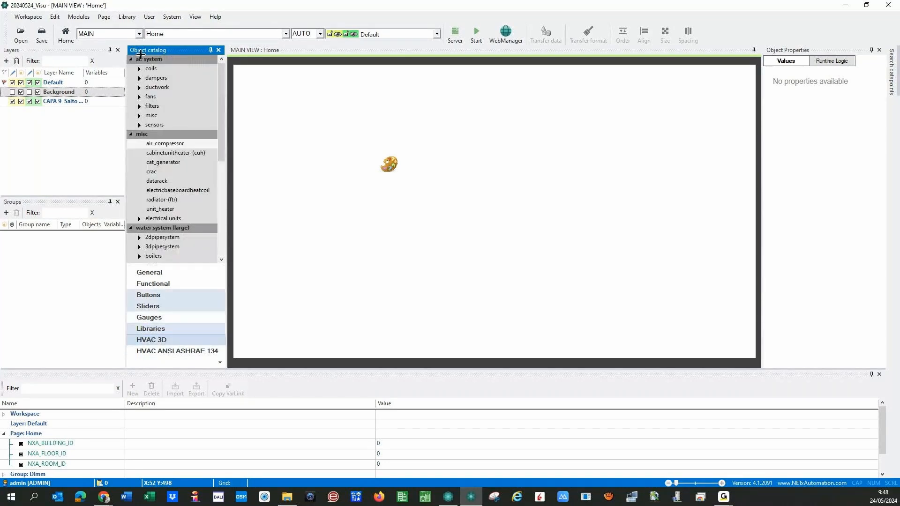
left_click(139, 68)
left_click(139, 68)
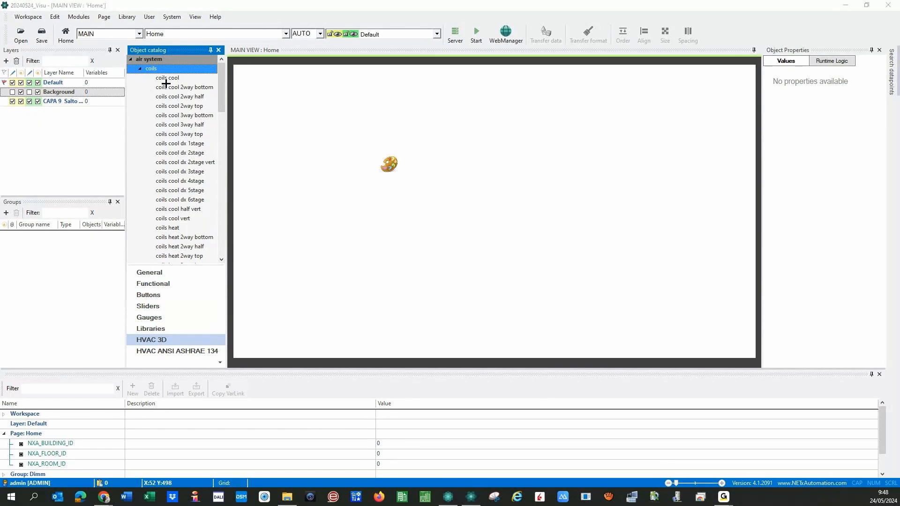
left_click_drag(166, 82, 164, 157)
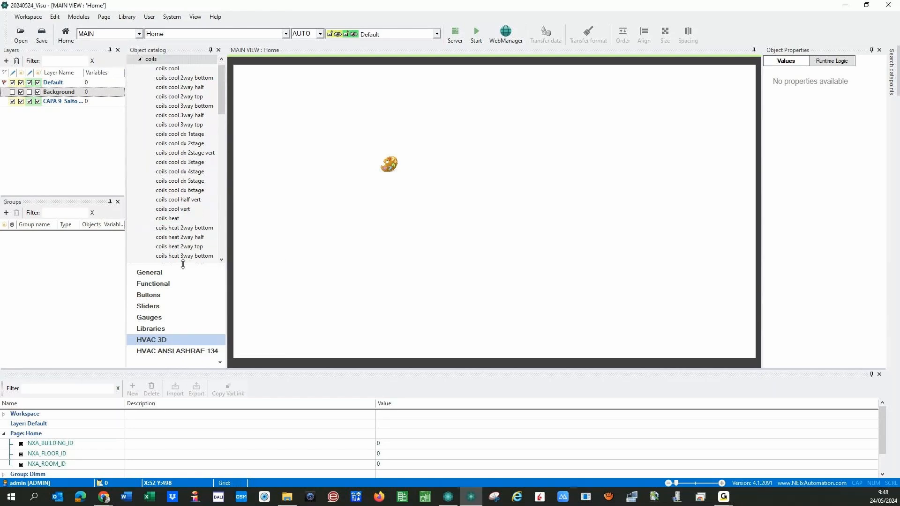
left_click_drag(183, 263, 185, 307)
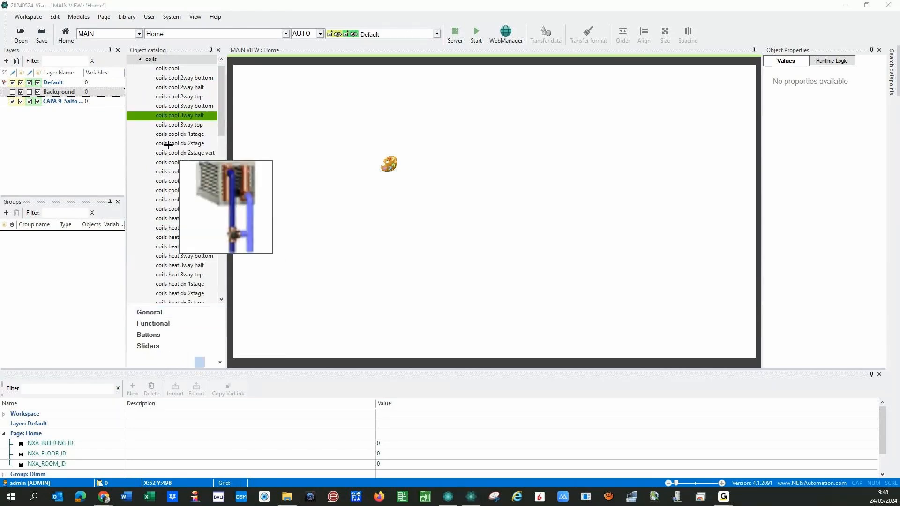
left_click(138, 59)
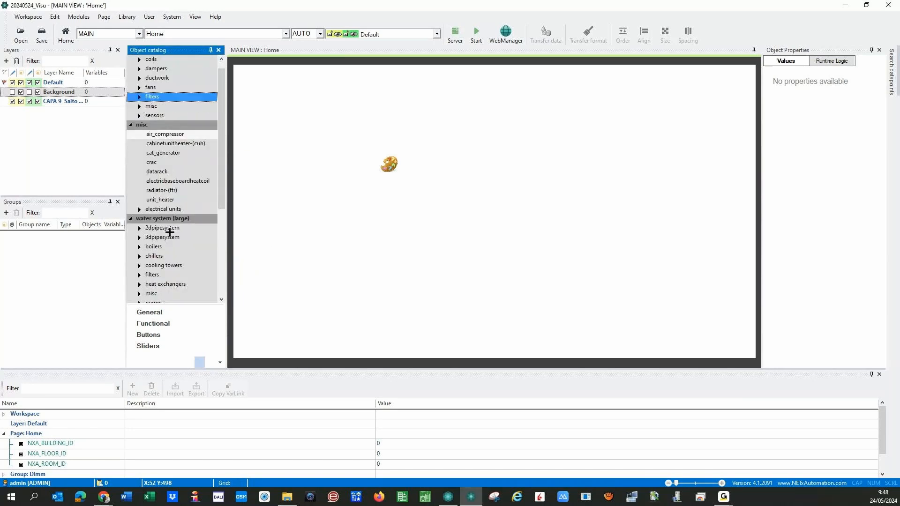
- Switch to the HVAC ANSI ASHRAE 134 section and look through its Multi pictures list
scroll(217, 297, "down", 1)
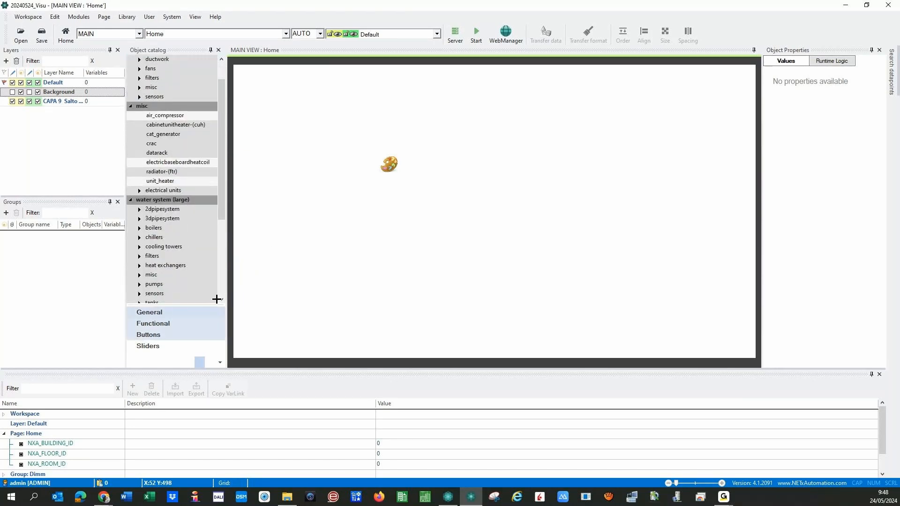
left_click(220, 363)
scroll(177, 300, "down", 3)
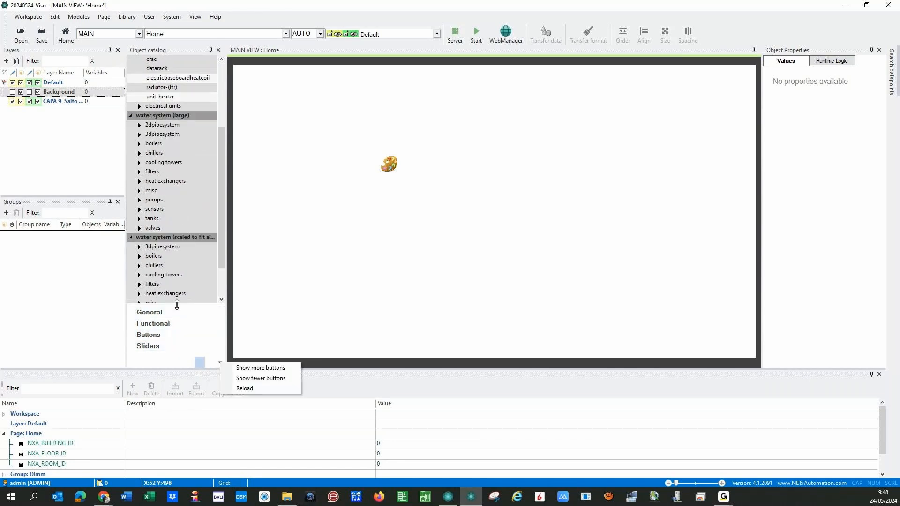
left_click_drag(177, 305, 177, 237)
left_click(160, 323)
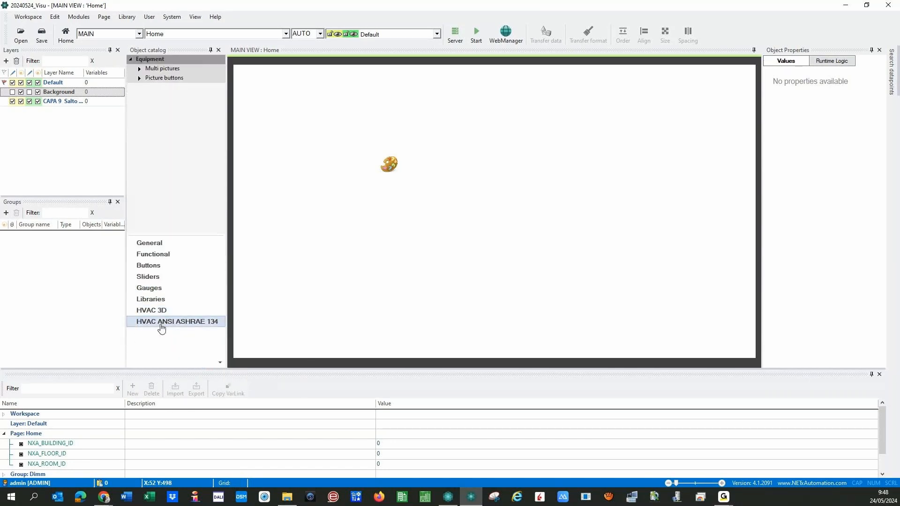
left_click(139, 69)
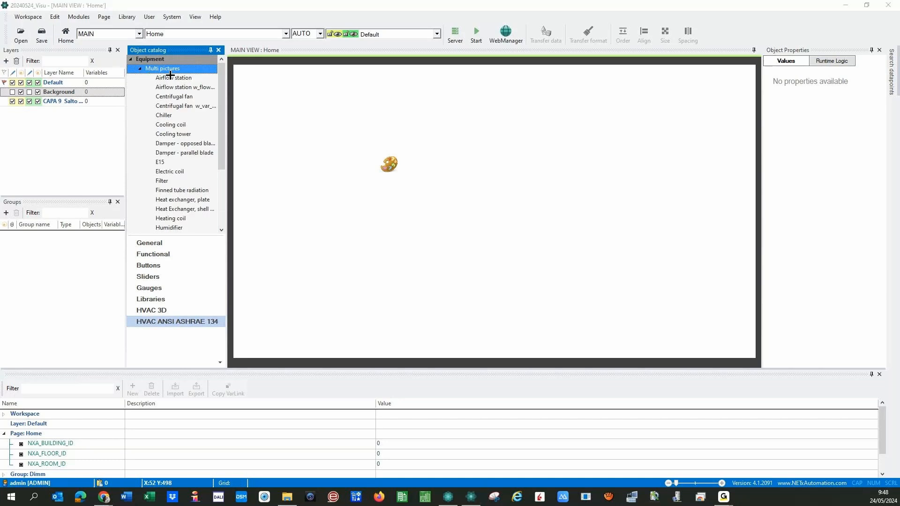
mouse_move(177, 80)
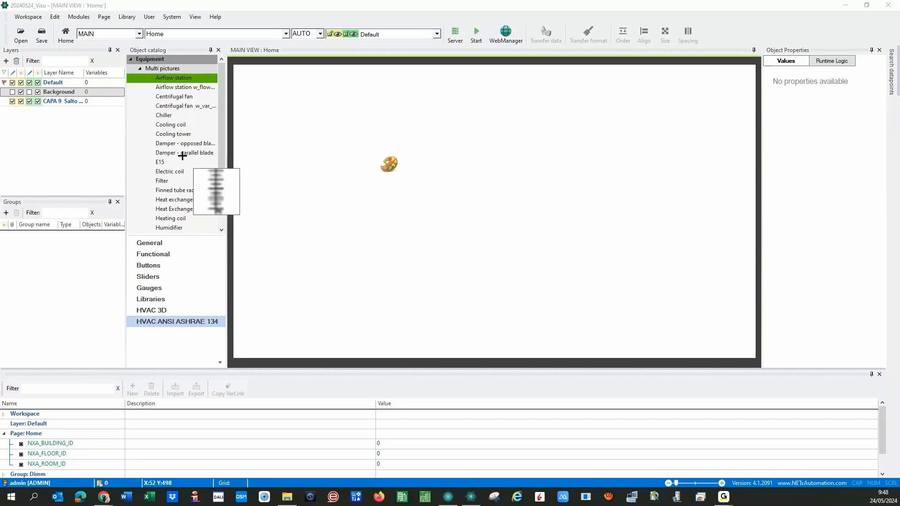
double_click(143, 68)
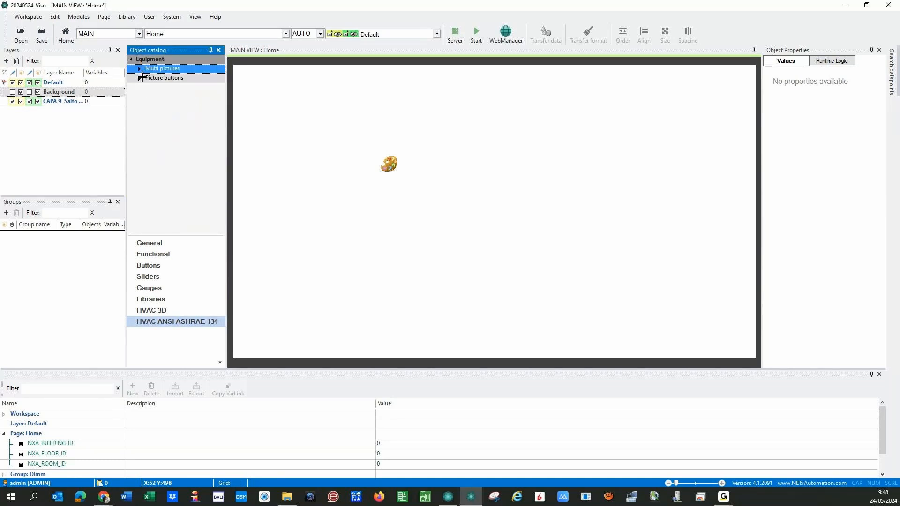
- Browse the Picture buttons fan symbols, then return to the Libraries collection
left_click(140, 78)
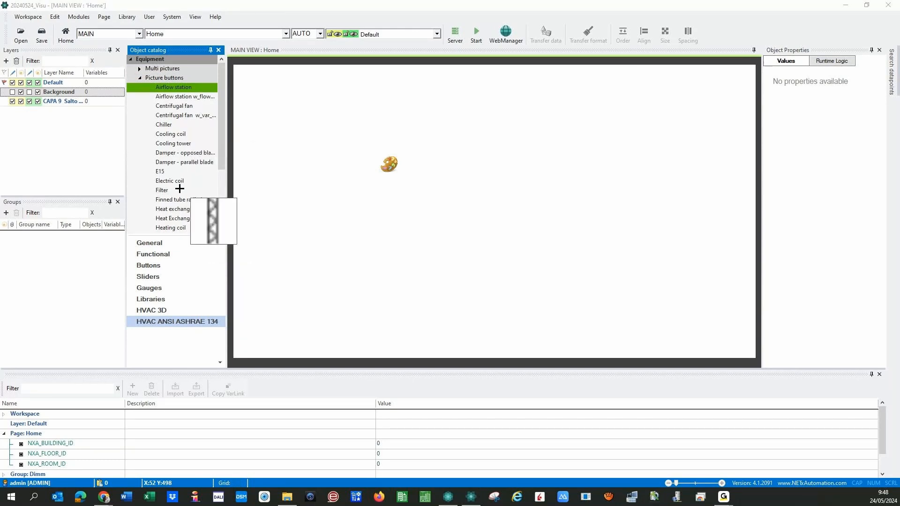
left_click(177, 117)
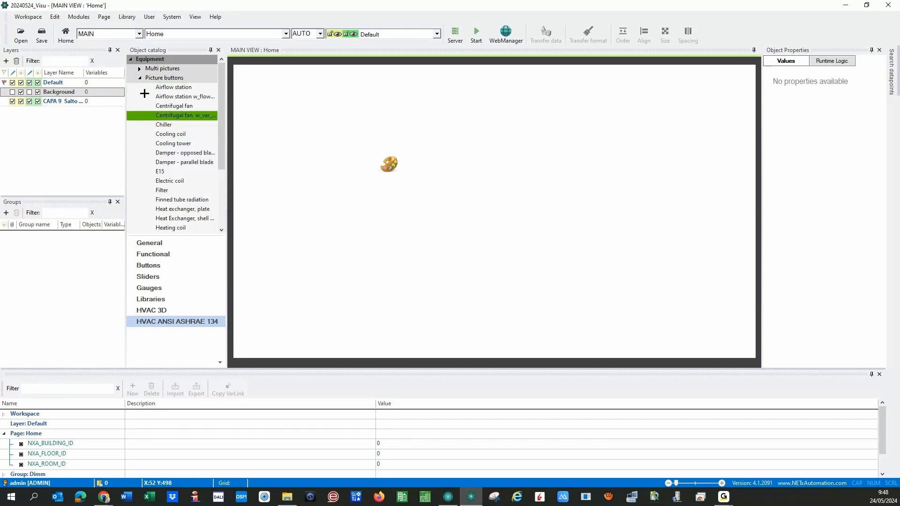
left_click(140, 79)
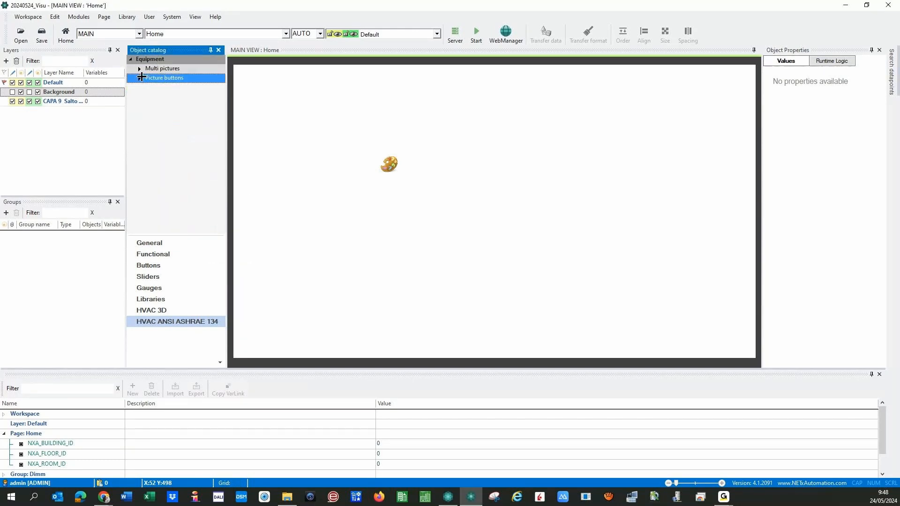
left_click(151, 299)
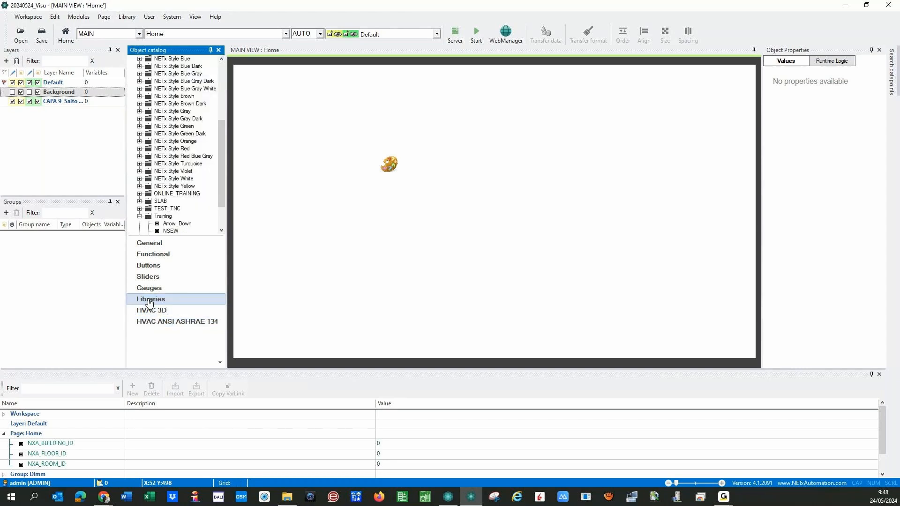
- Place a 98 × 28 Button from the General objects on the Home page and reposition it lower
left_click(150, 244)
left_click_drag(183, 229, 192, 304)
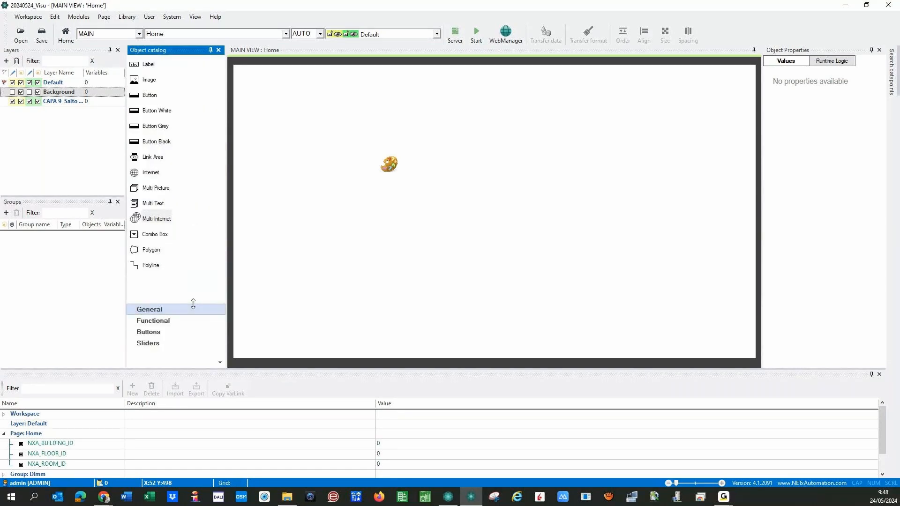
left_click_drag(149, 94, 322, 188)
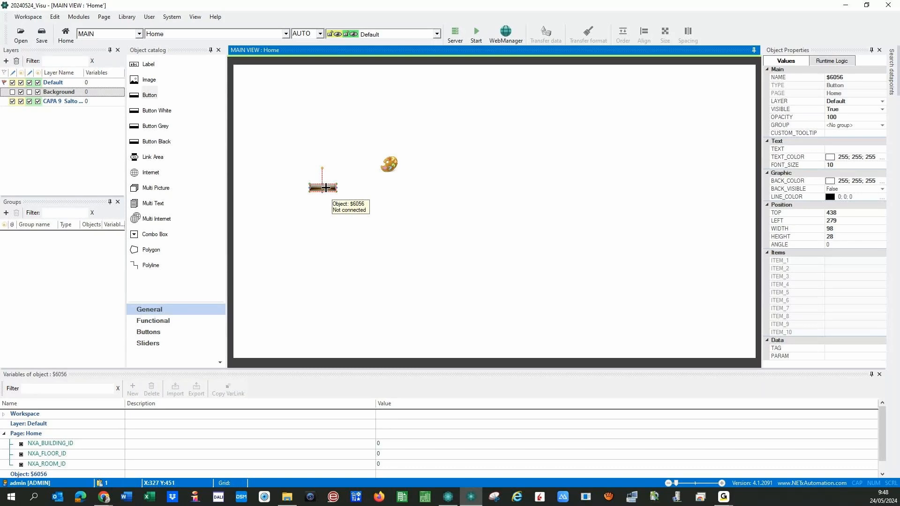
left_click_drag(328, 187, 358, 229)
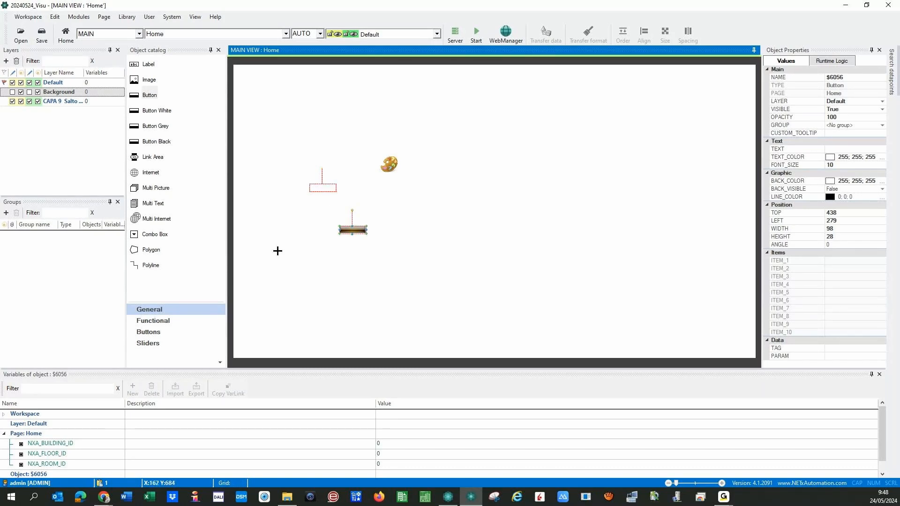
- Close the new button's picture file dialog unchanged and cancel its parameters, discarding the button
double_click(352, 229)
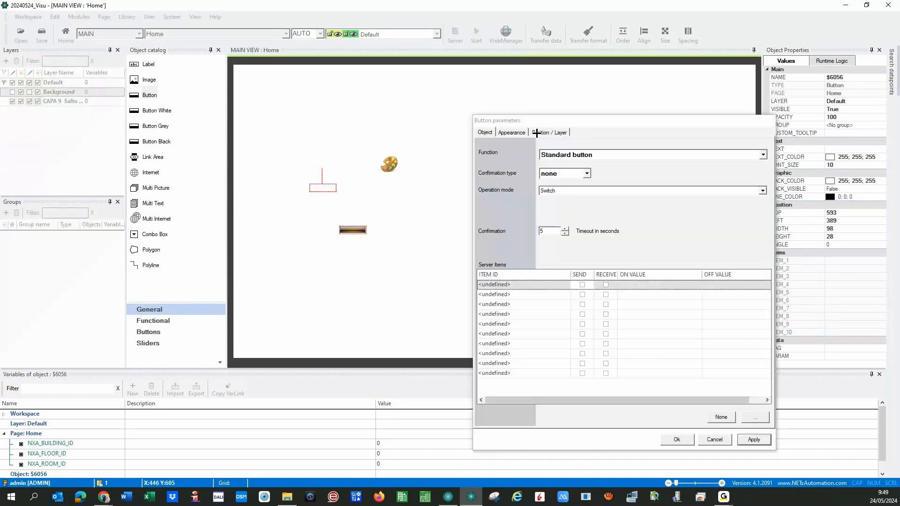
left_click(511, 132)
left_click(671, 164)
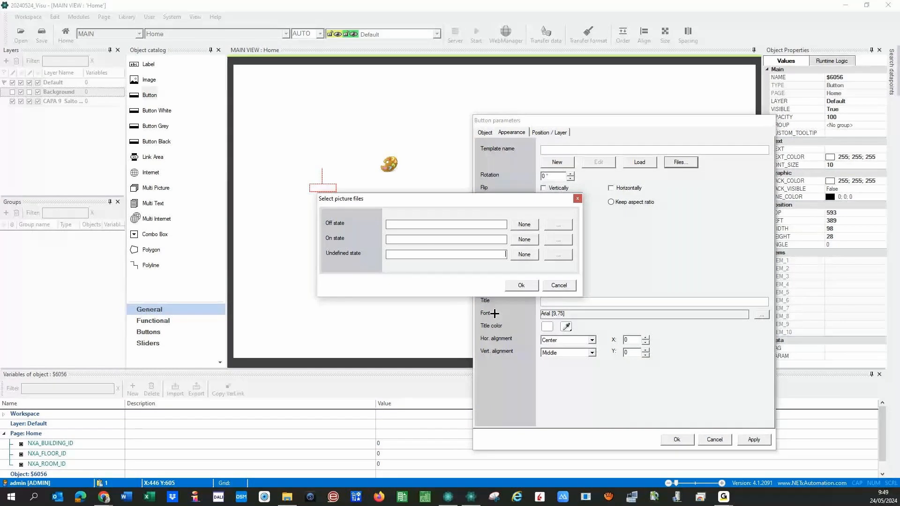
left_click(573, 284)
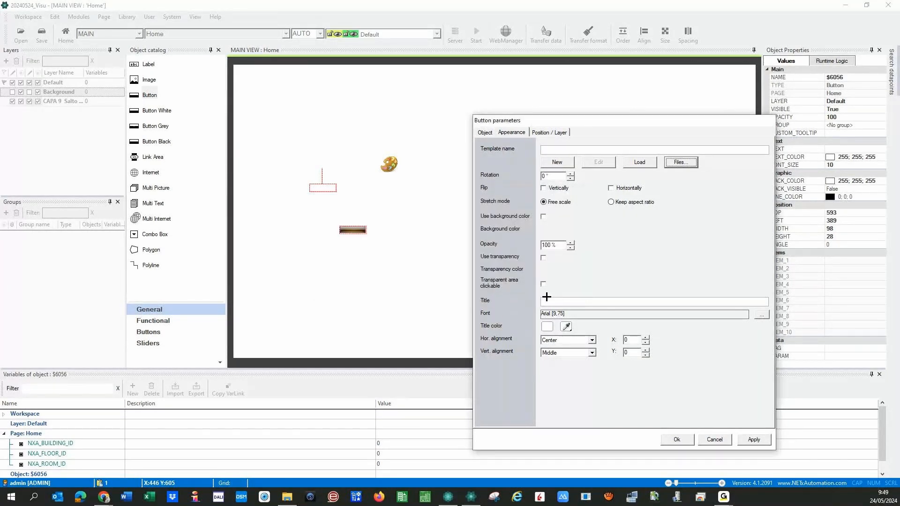
left_click(716, 439)
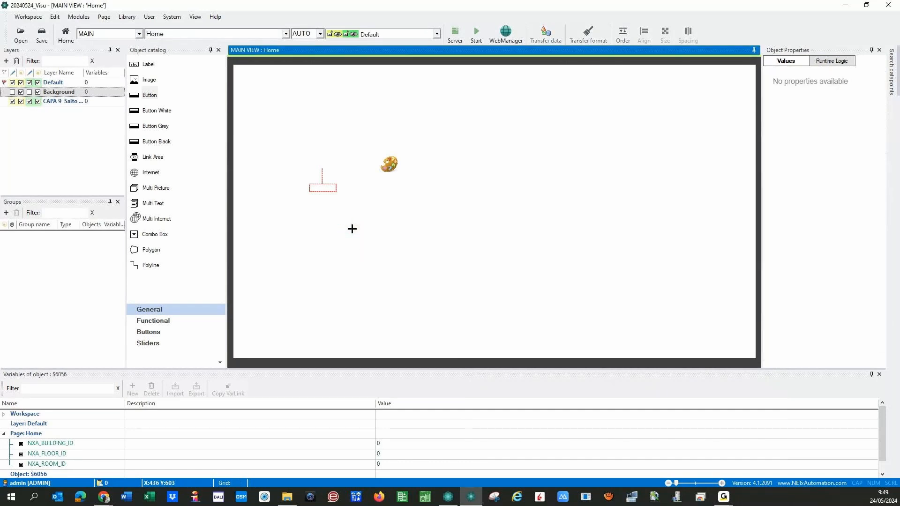
- Clear the Home page selection and open the Search datapoints side panel
left_click(333, 191)
left_click_drag(265, 206, 394, 319)
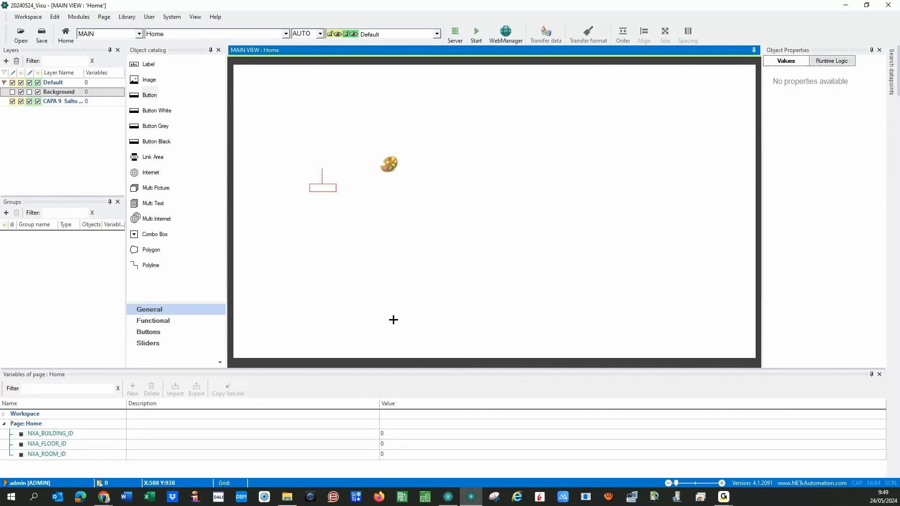
left_click(387, 163)
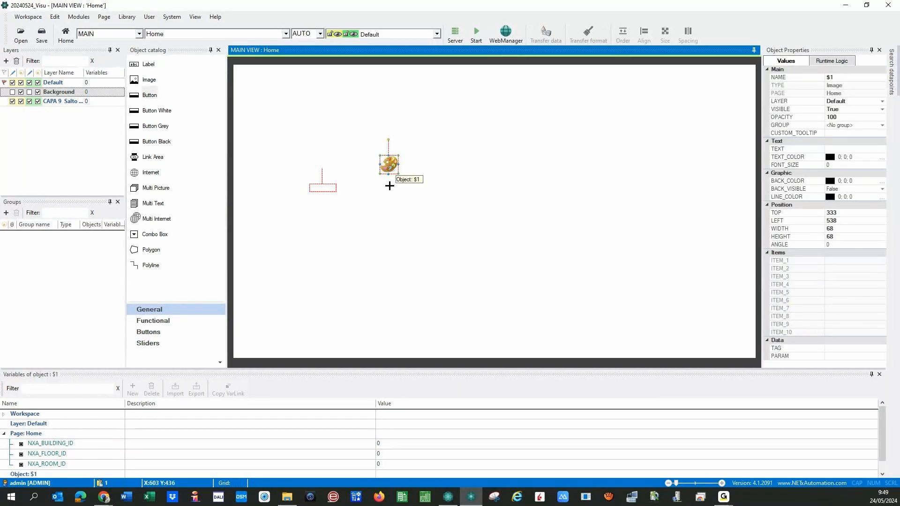
left_click(388, 185)
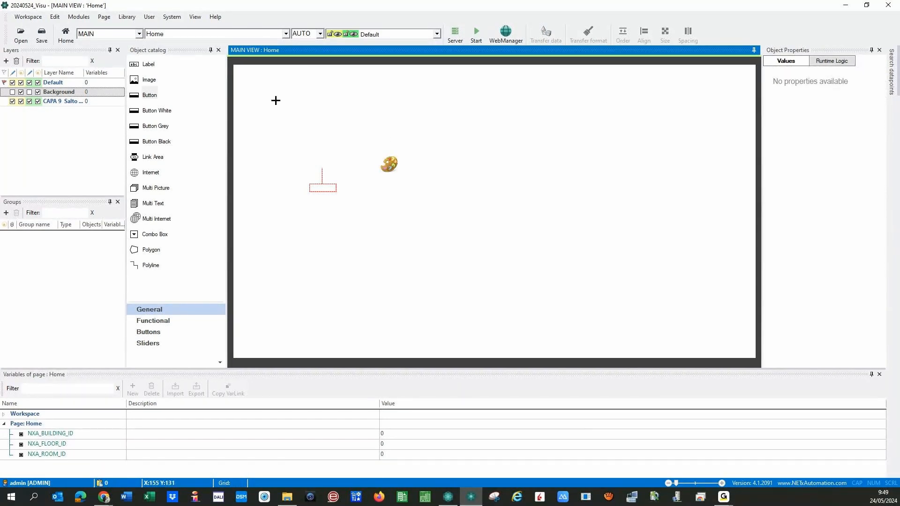
left_click(893, 79)
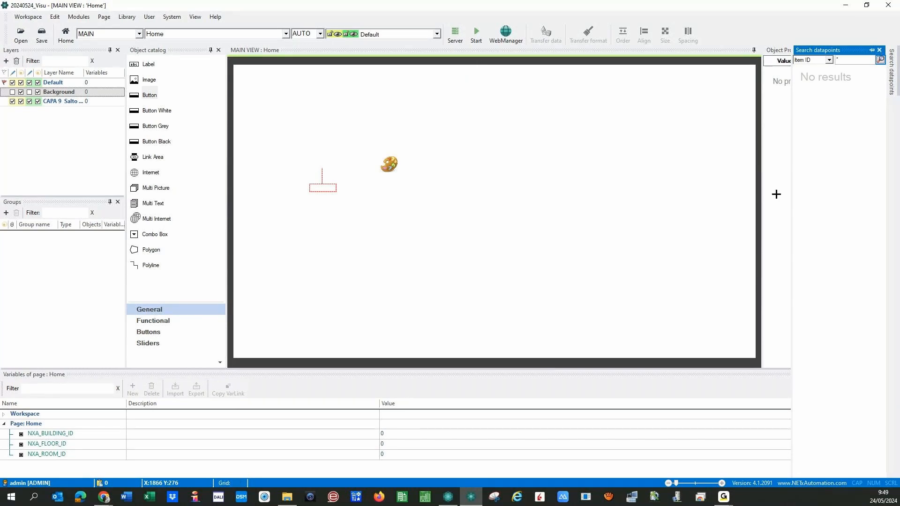
- Show the Item Tree panel and expand the XIO, KNX and Room 0101 branches
left_click(191, 18)
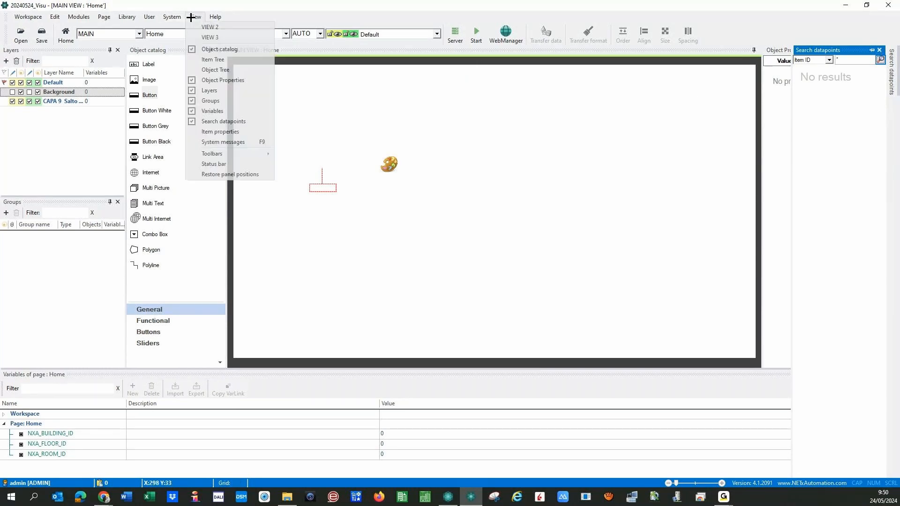
left_click(195, 59)
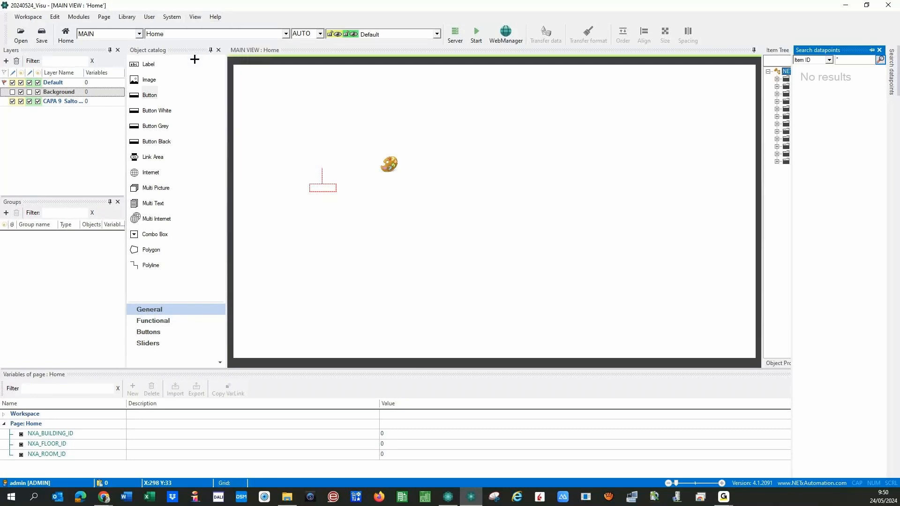
left_click(778, 80)
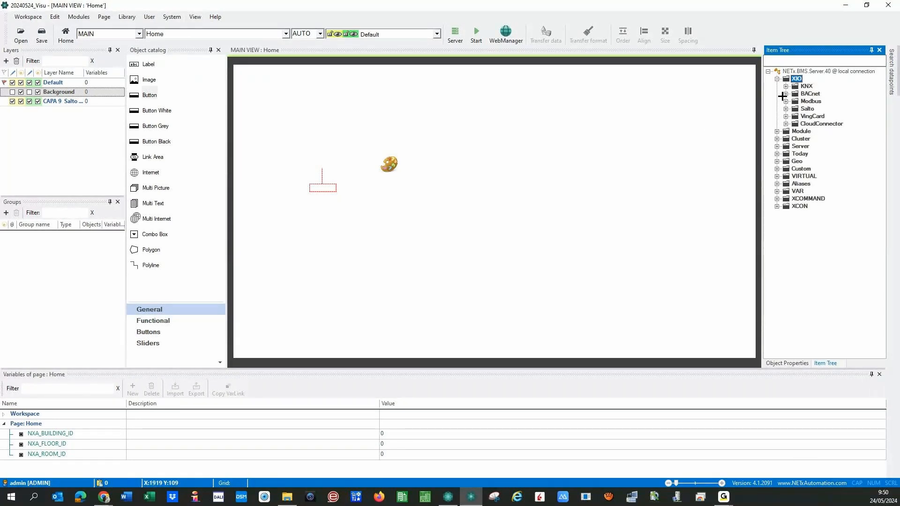
left_click(785, 87)
left_click(794, 109)
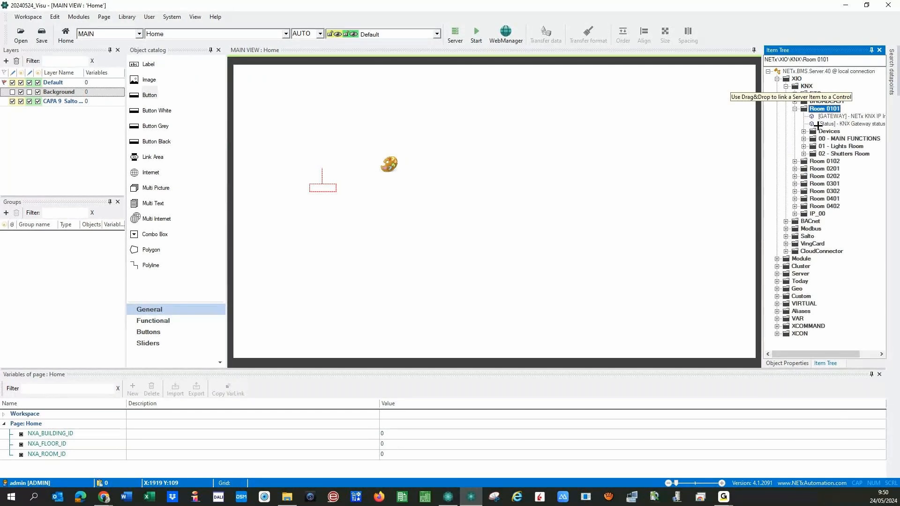
- Try attaching the Room 0101 Status datapoint to the page, then collapse Room 0101
left_click_drag(818, 125, 876, 125)
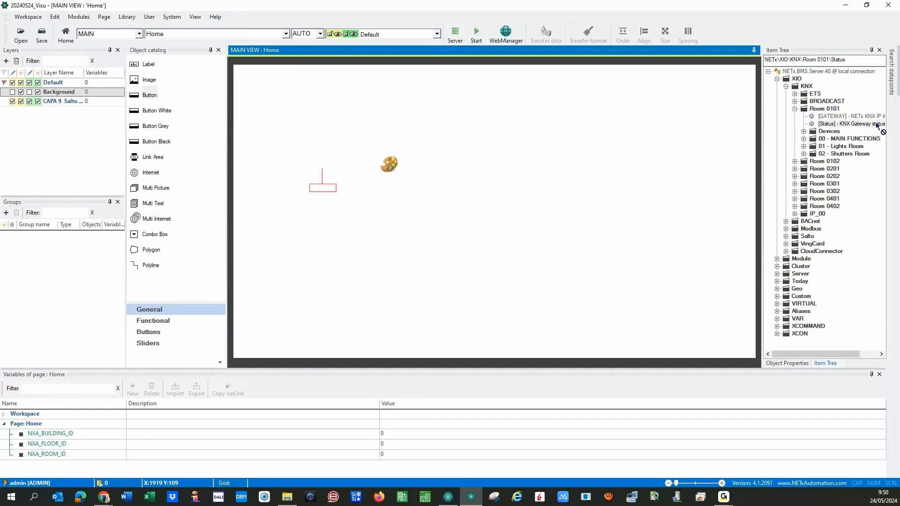
left_click(795, 109)
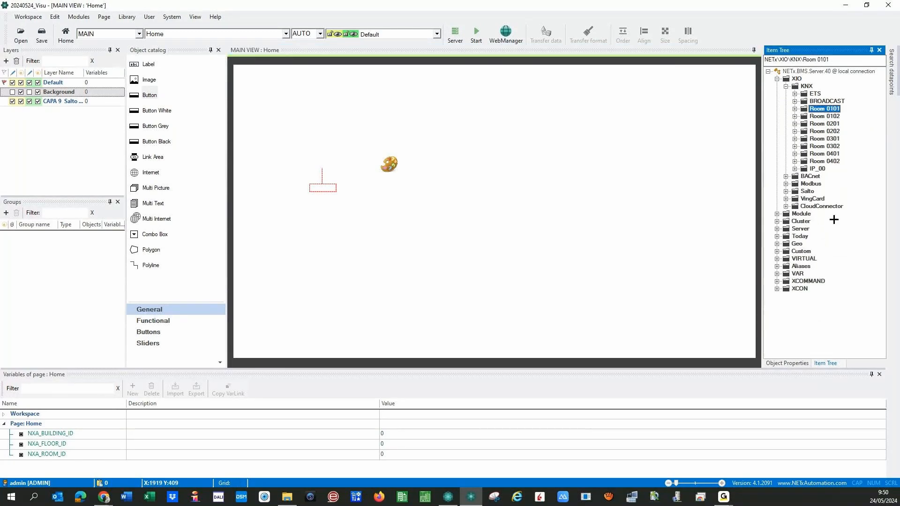
left_click(787, 364)
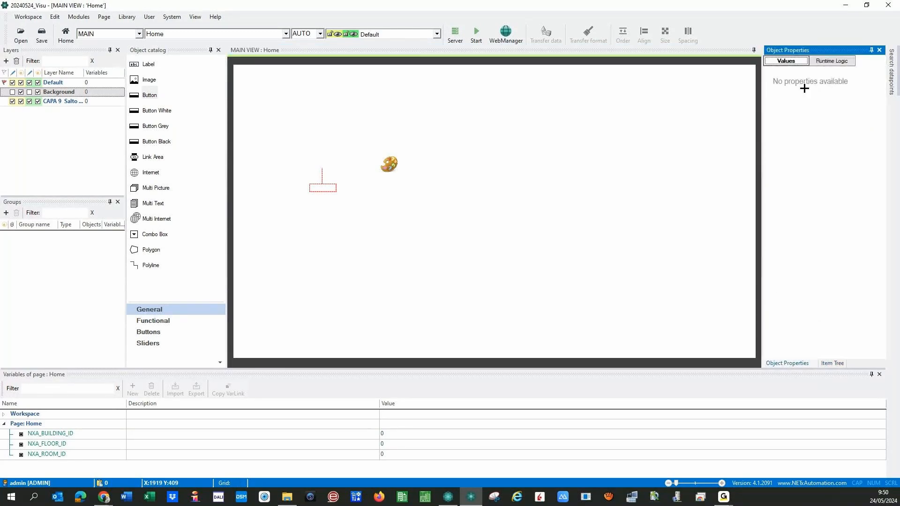
left_click(831, 363)
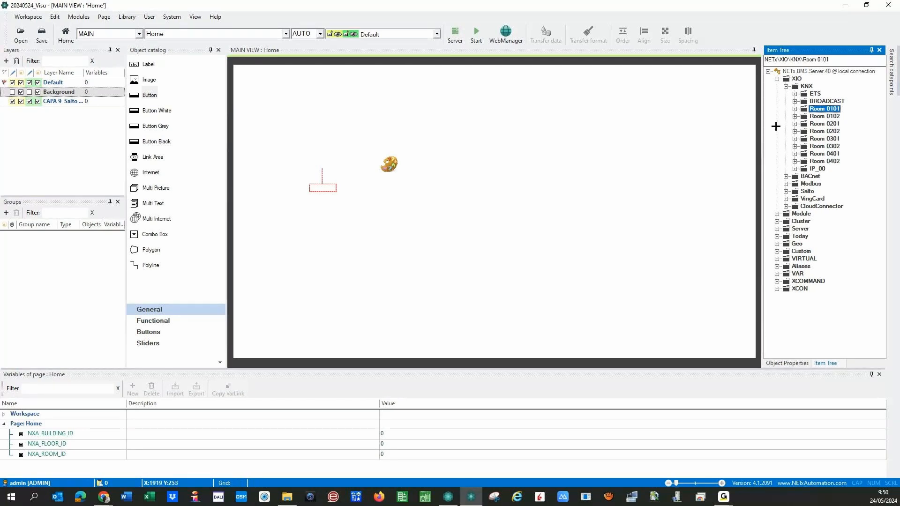
- Collapse KNX and expand Aliases to list Room 0101 through Room 0402
left_click(787, 86)
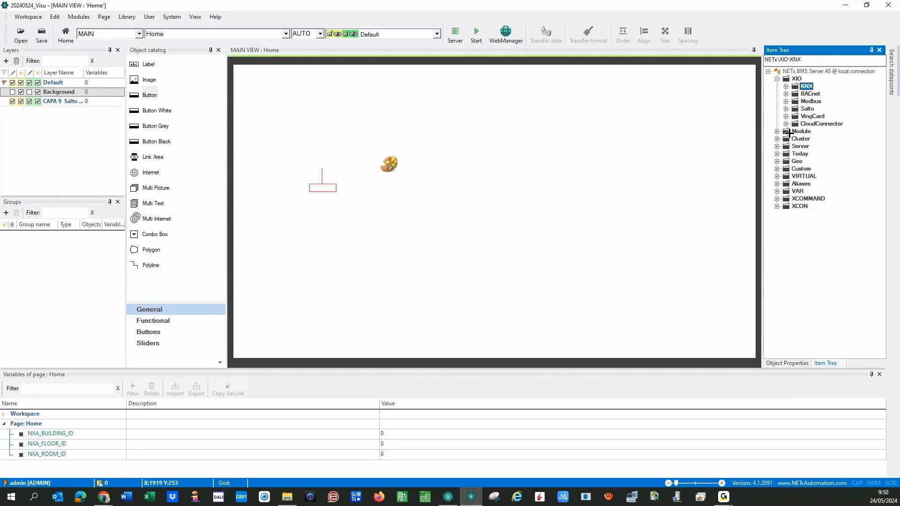
left_click(776, 183)
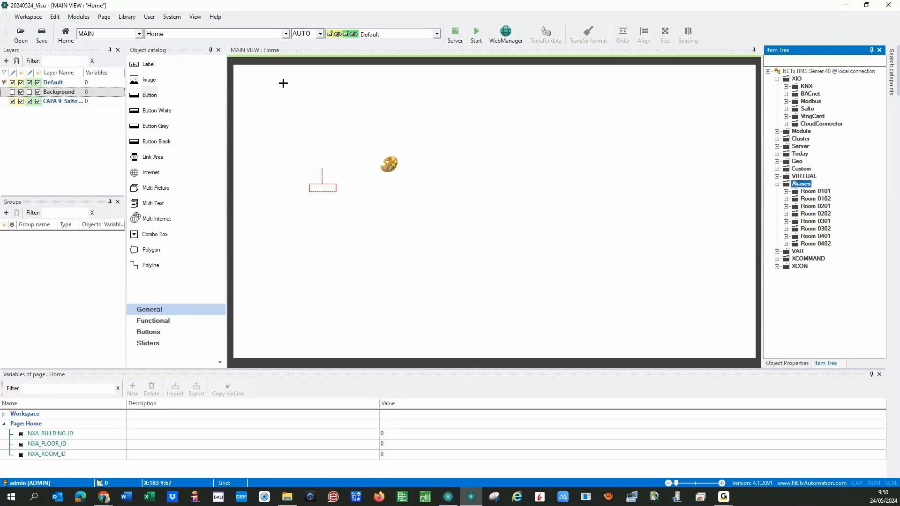
left_click(195, 17)
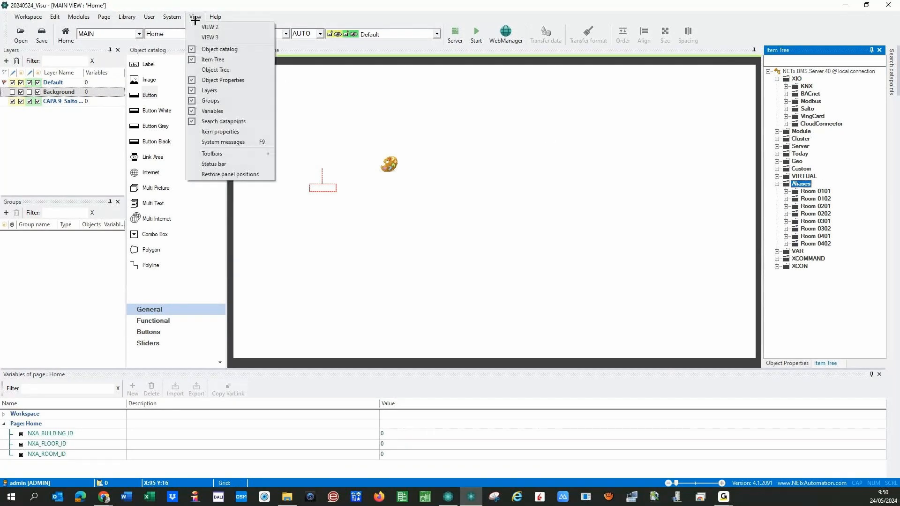
- Show the Object Tree, widen it and expand the Home page's objects
left_click(193, 70)
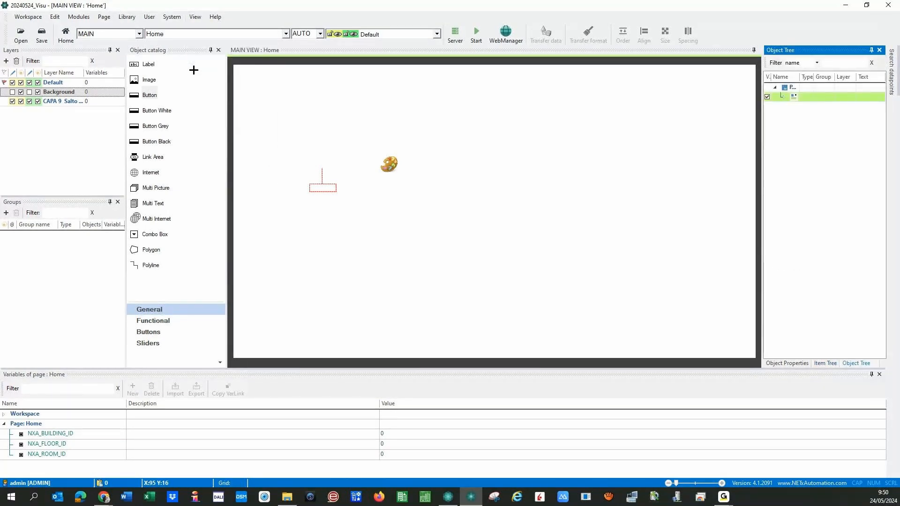
left_click_drag(800, 76, 811, 76)
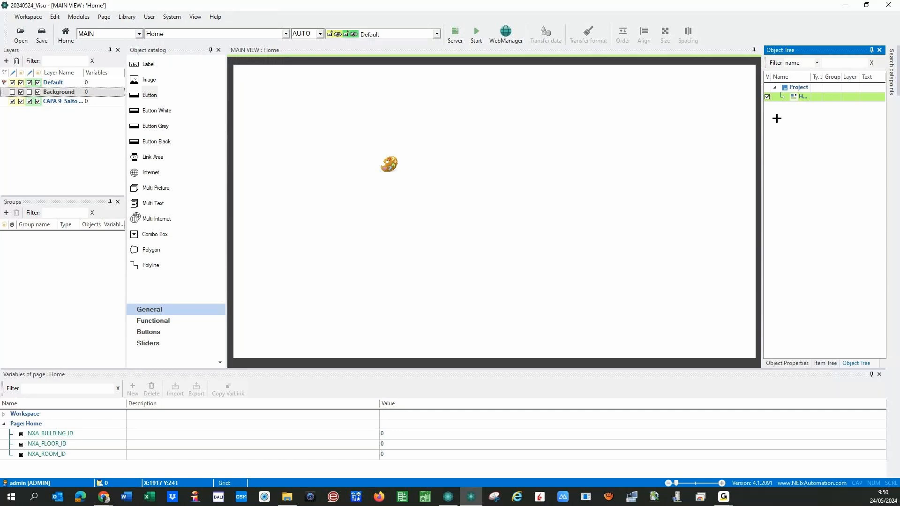
left_click(782, 96)
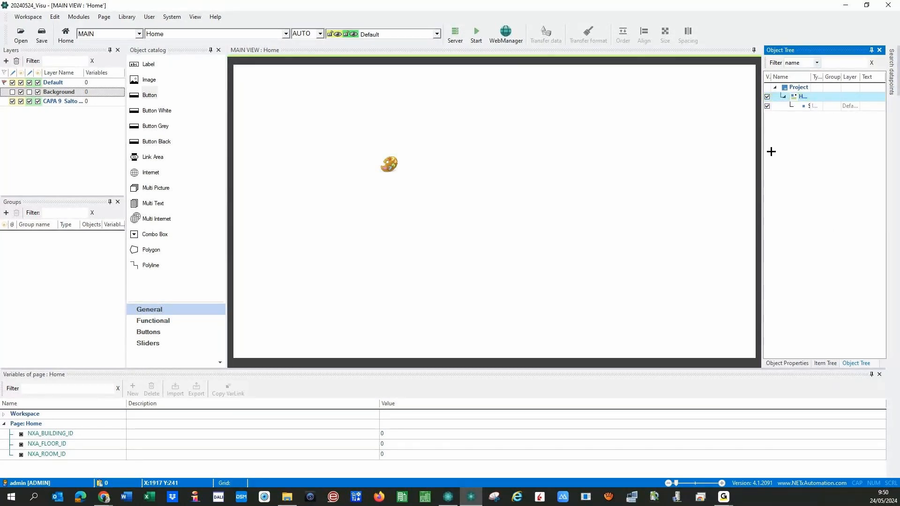
left_click_drag(765, 152, 630, 182)
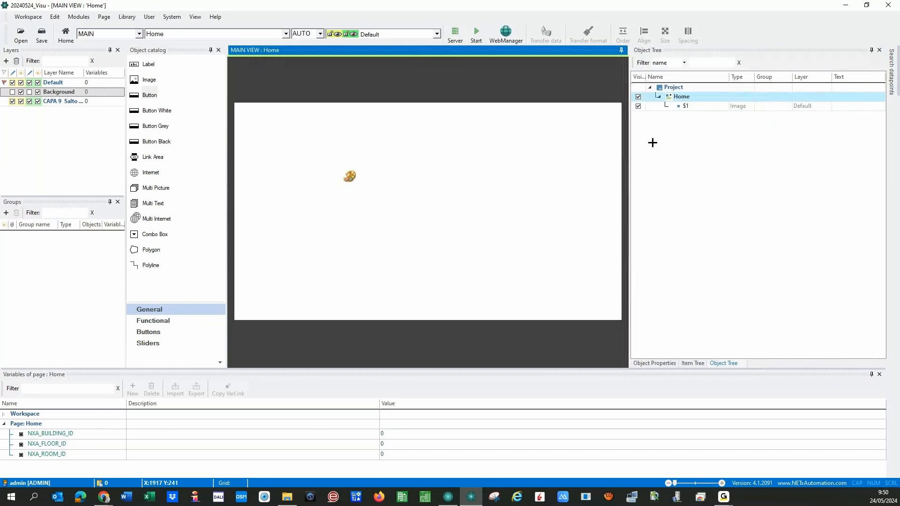
- Rename the $1 image object to $Background
left_click(686, 106)
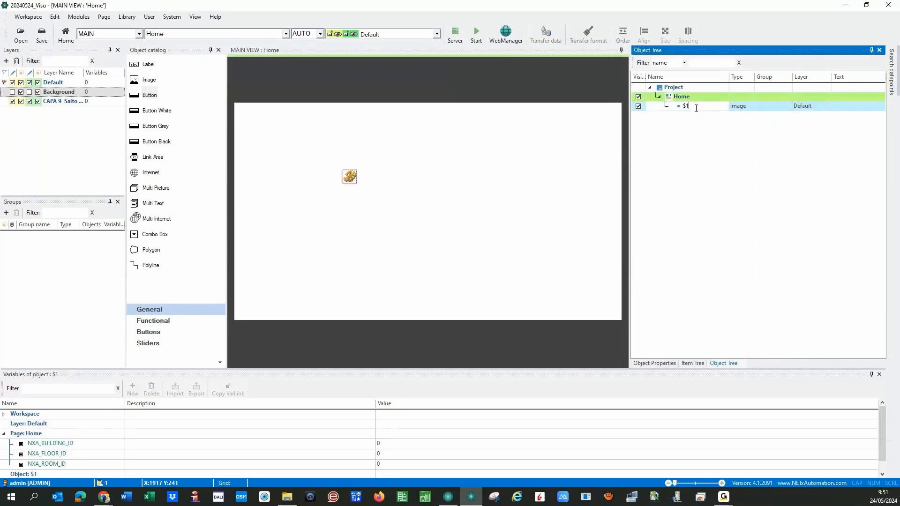
key("BackSpace")
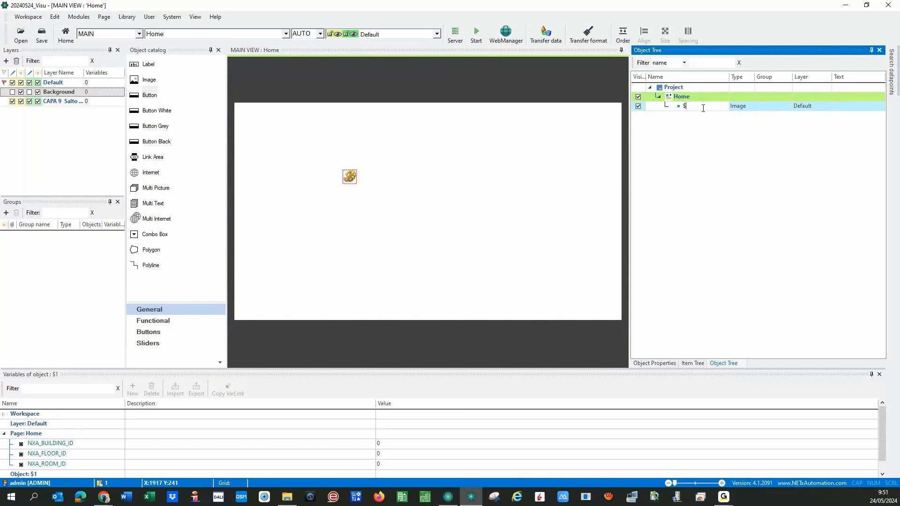
type("Backgroung")
key("BackSpace")
type("d")
key("Return")
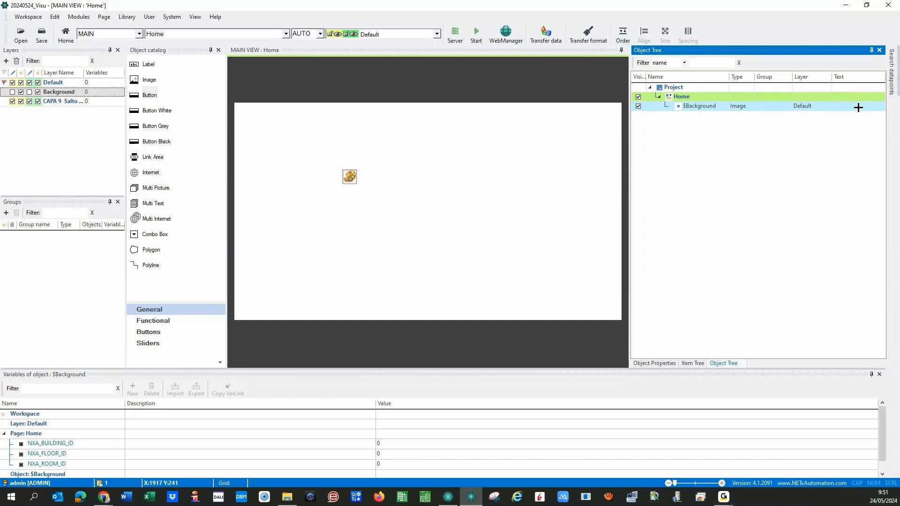
- Toggle $Background's visibility off and on, then view its Object Properties (Image, 68 × 68)
left_click(638, 107)
left_click(638, 106)
left_click(637, 107)
left_click(637, 107)
left_click_drag(628, 132, 783, 117)
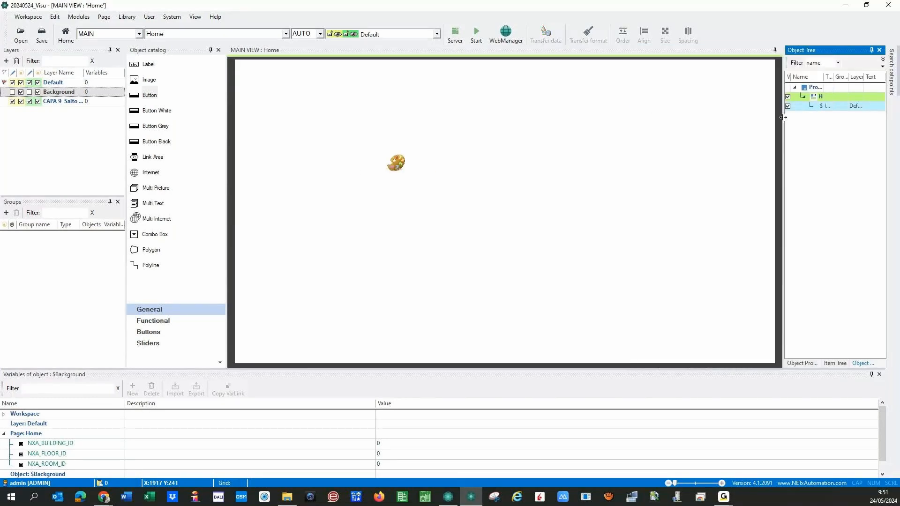
left_click(802, 363)
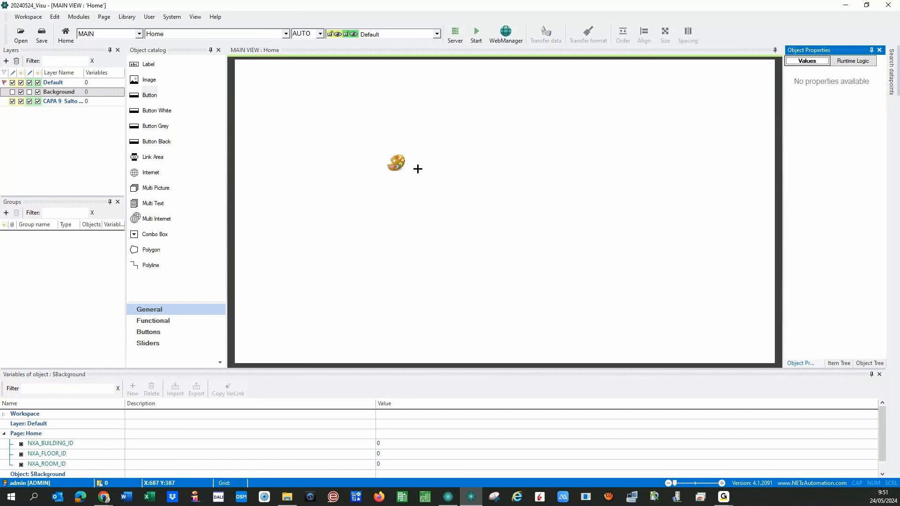
left_click(396, 162)
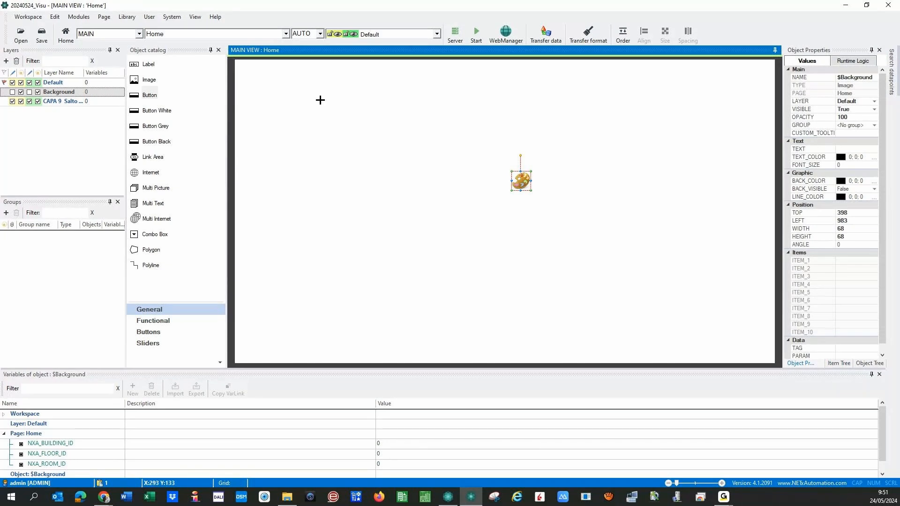
- Show the Item properties panel, nudge the palette image slightly, then close Item properties
left_click(195, 17)
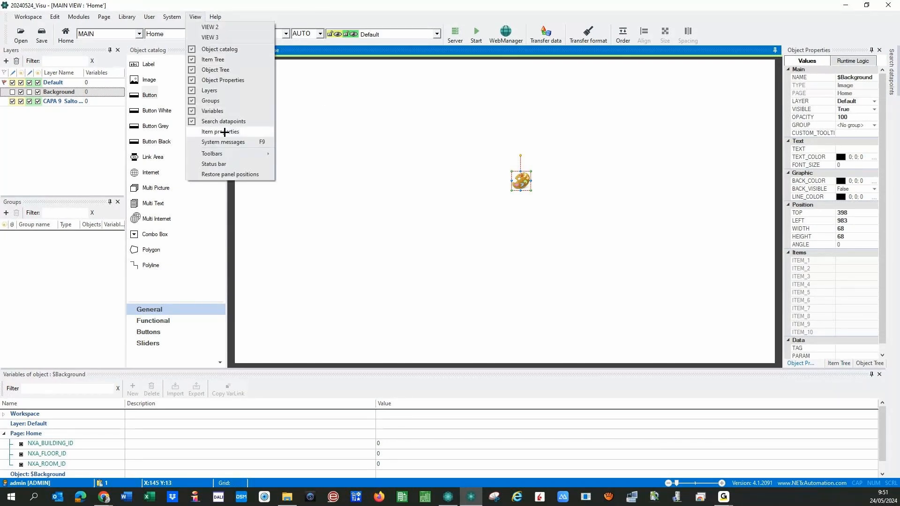
left_click(191, 133)
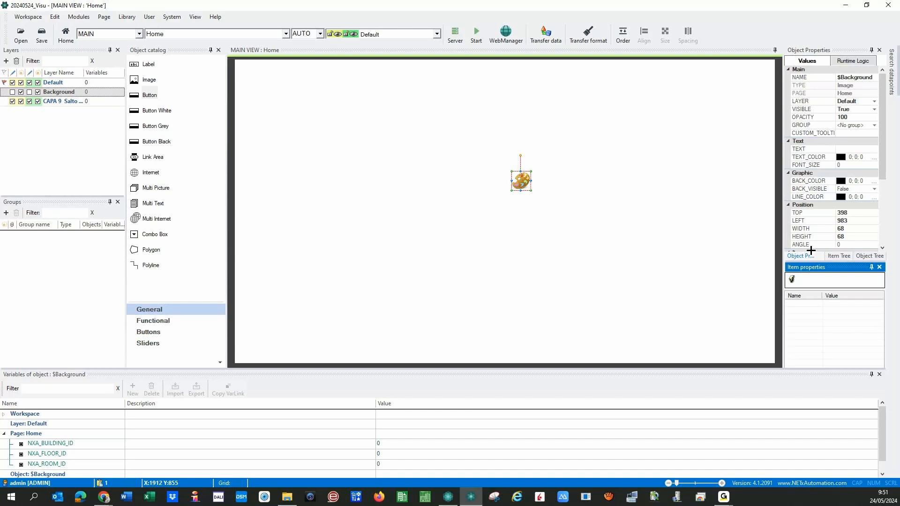
left_click_drag(513, 180, 521, 183)
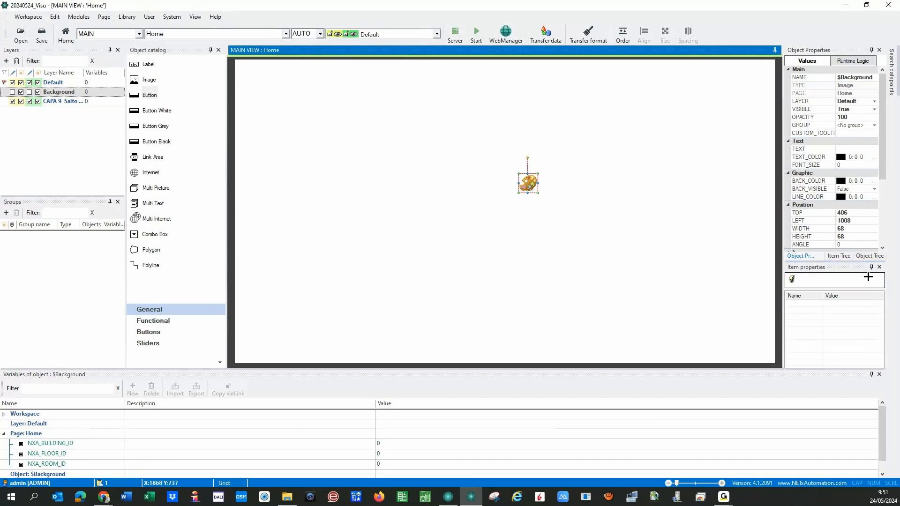
left_click(879, 267)
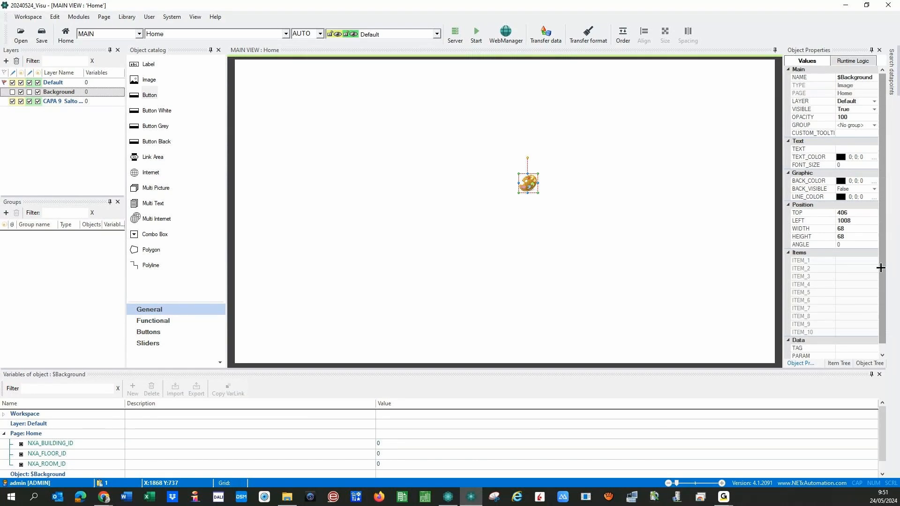
- Close the System messages panel
left_click(192, 17)
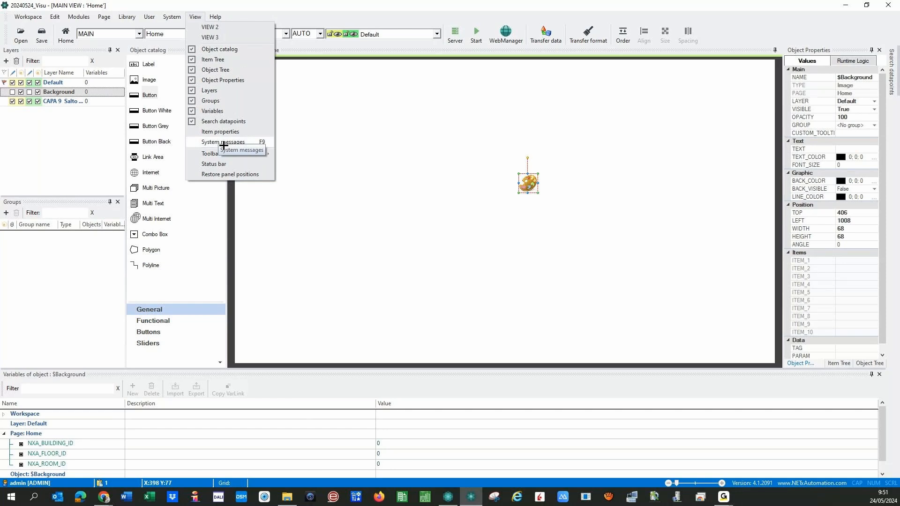
key("Escape")
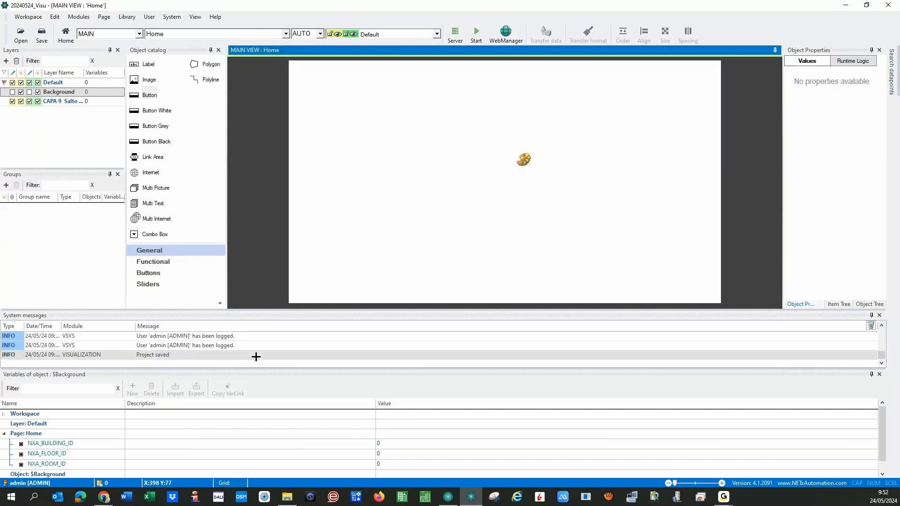
scroll(256, 357, "up", 5)
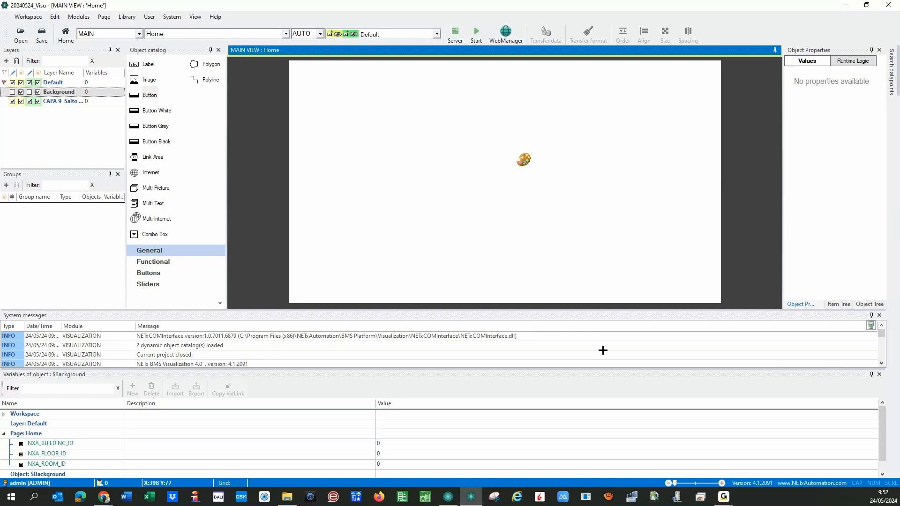
left_click(878, 316)
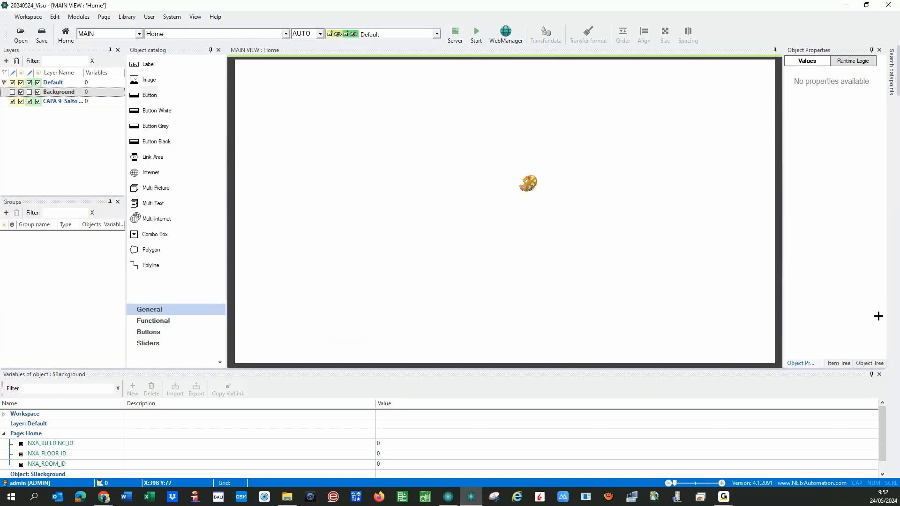
- Hide the Search datapoints and Object Tree panels and toggle the Item Tree panel
left_click(191, 16)
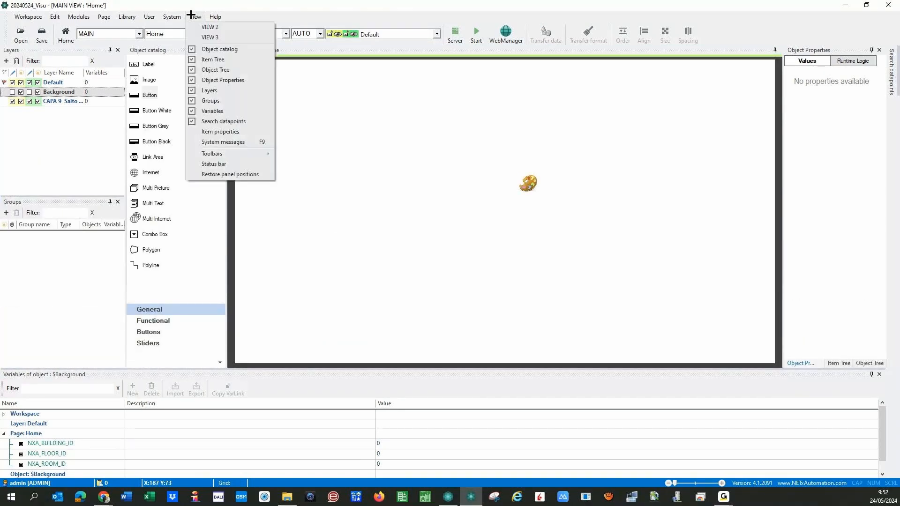
left_click(192, 121)
left_click(194, 16)
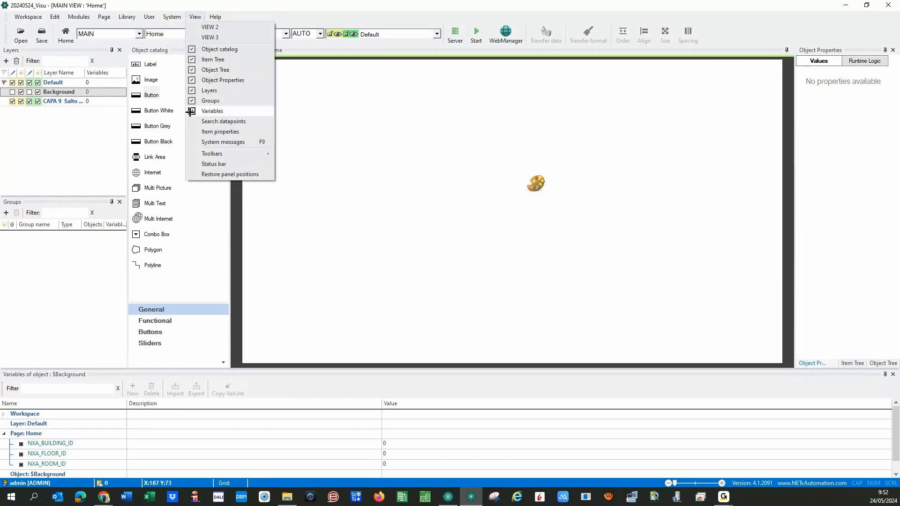
left_click(192, 69)
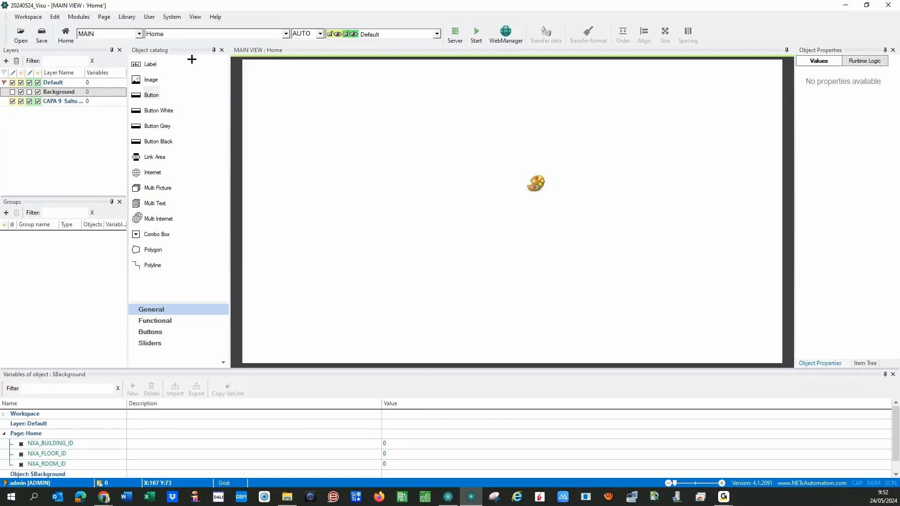
left_click(196, 17)
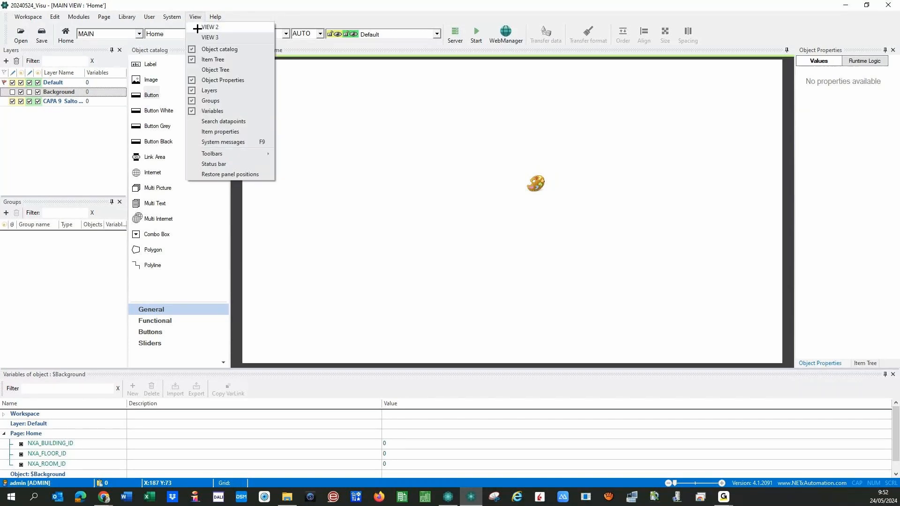
left_click(191, 59)
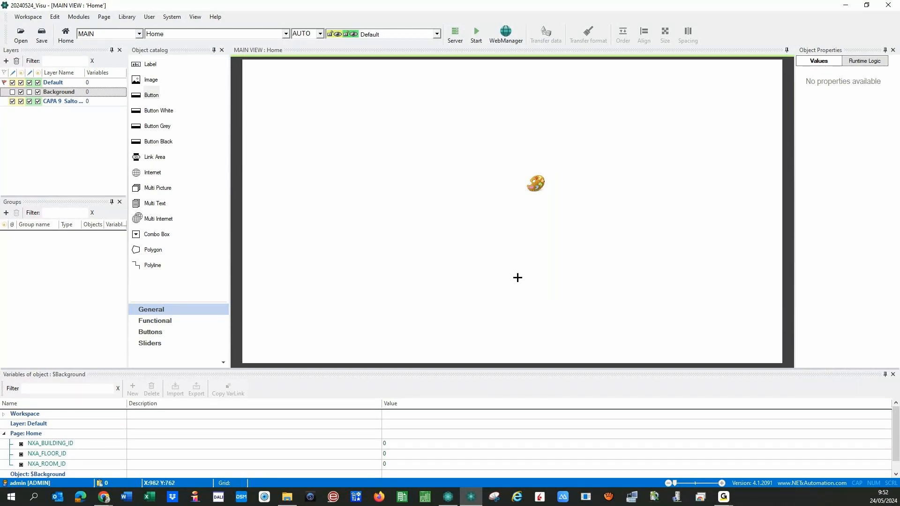
- Stretch the $Background image across the page and apply its building photo at 1570 × 848
left_click(538, 182)
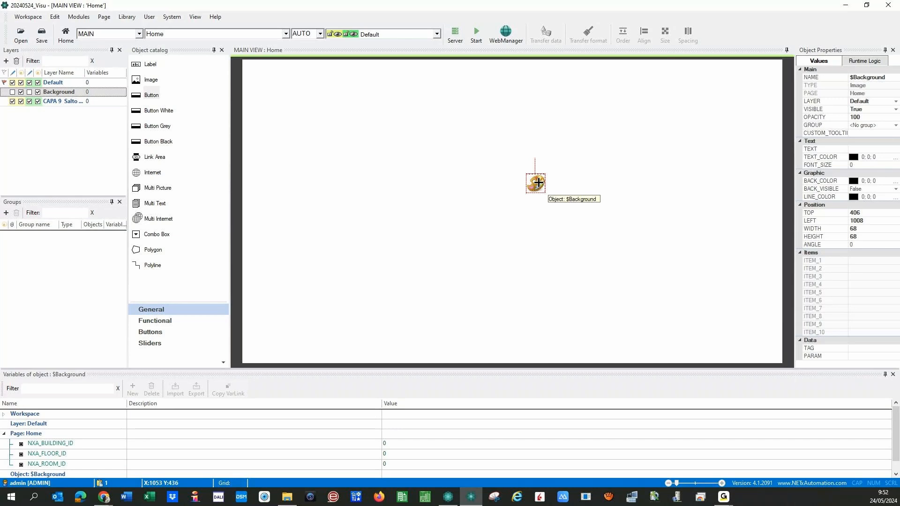
left_click_drag(538, 183, 730, 336)
double_click(518, 213)
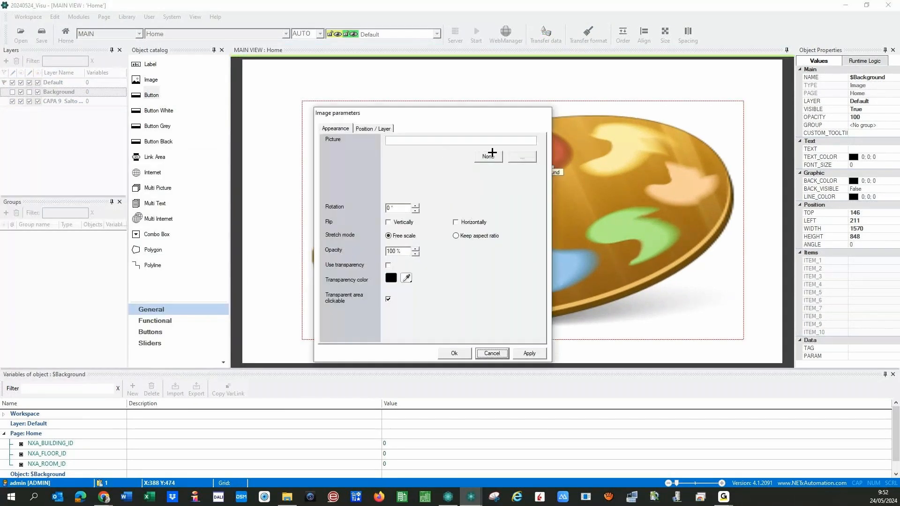
left_click(521, 158)
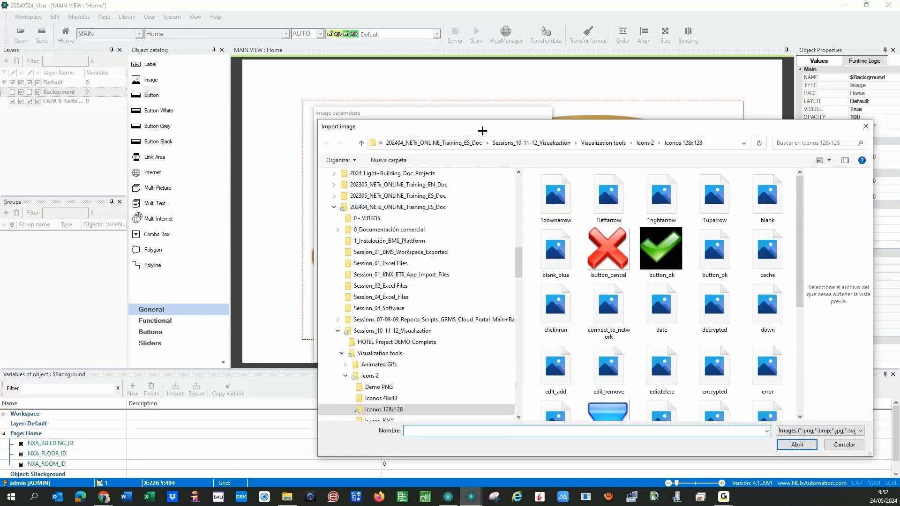
left_click(866, 126)
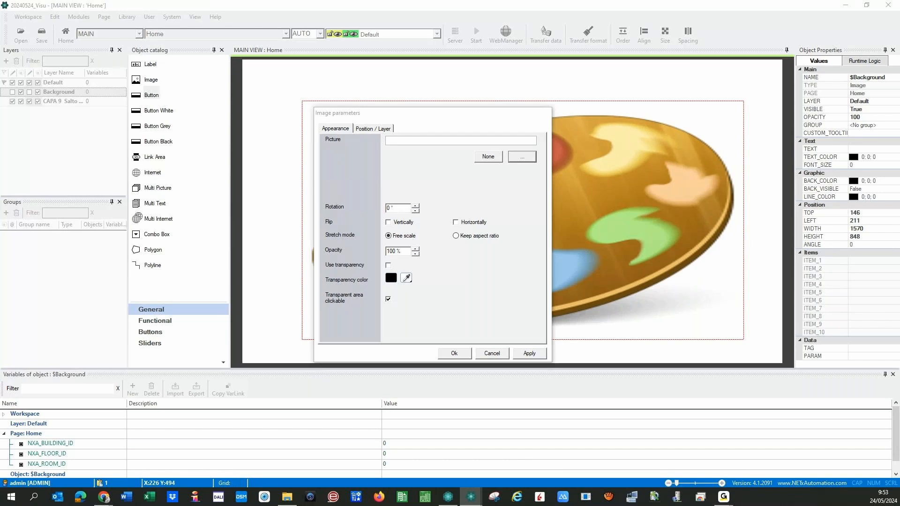
left_click(523, 356)
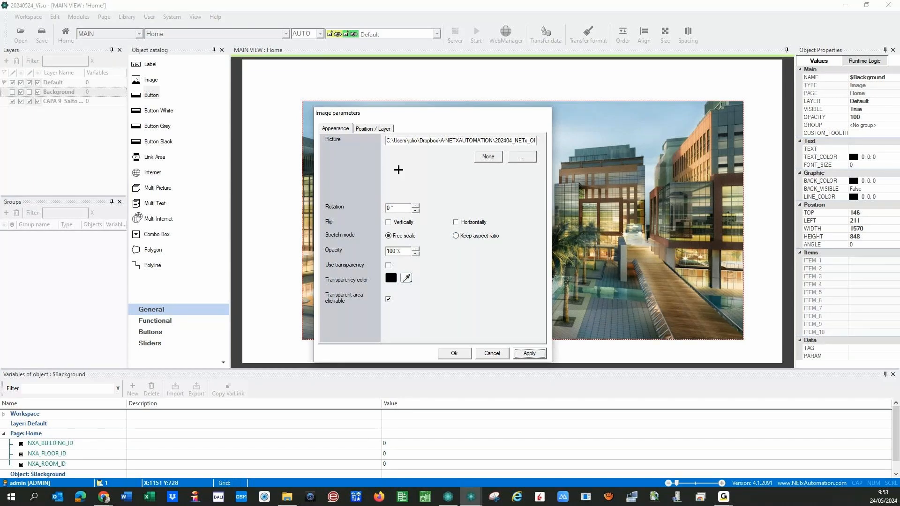
- Position the building photo at Top 0, Left 0
left_click(371, 130)
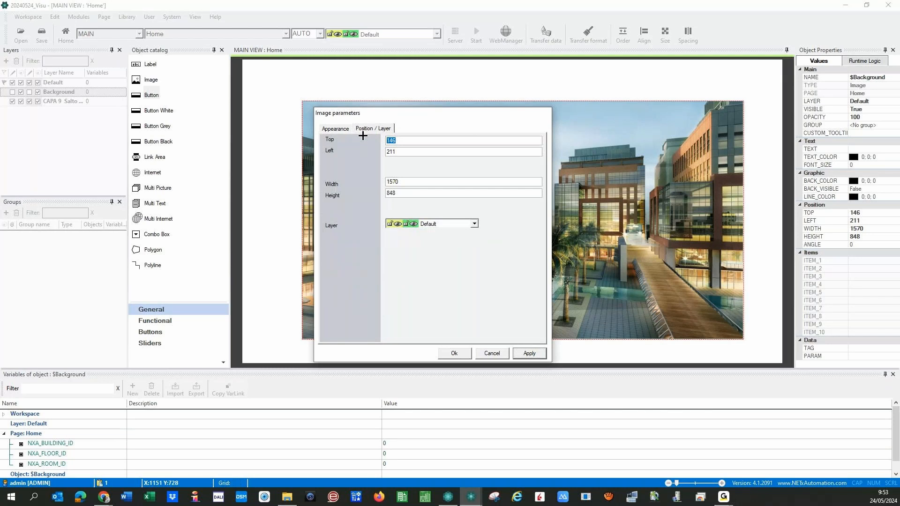
type("0")
key("Tab")
type("0")
left_click(529, 353)
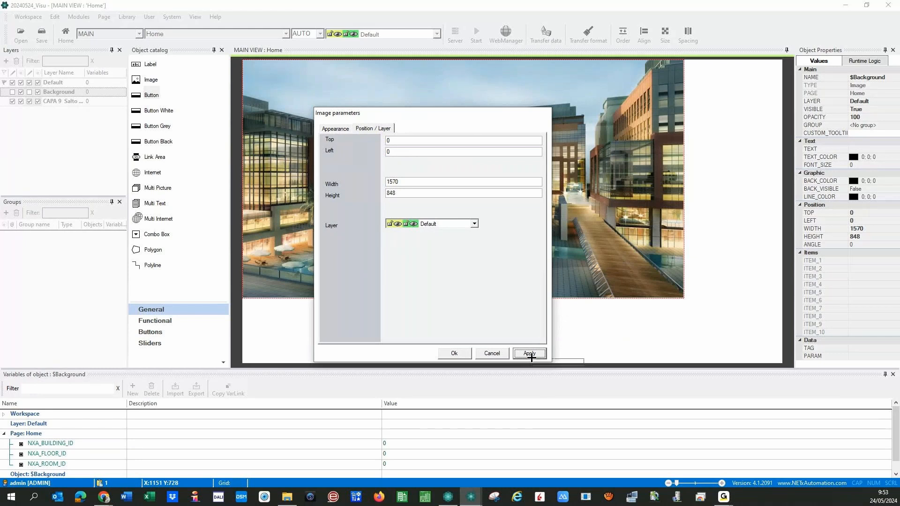
- Resize the building photo to Width 1920, Height 1080
left_click_drag(413, 184, 368, 183)
type("198")
key("BackSpace")
type("2")
key("Tab")
type("1080")
left_click(527, 354)
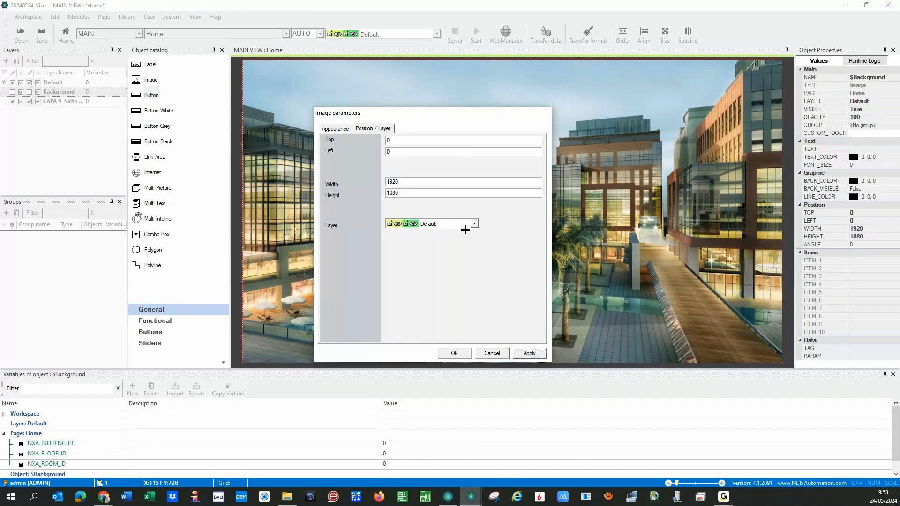
- Put the building photo on the Background layer and close its settings
left_click(471, 227)
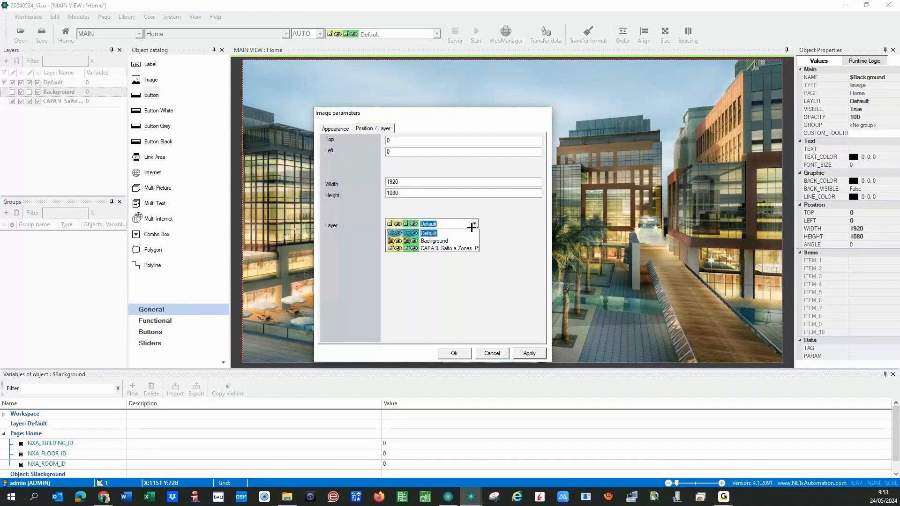
left_click(429, 240)
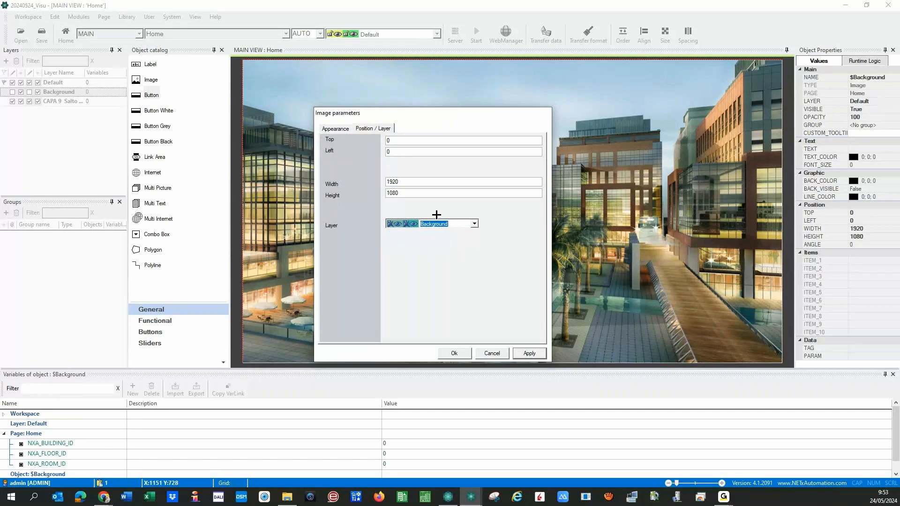
left_click(526, 354)
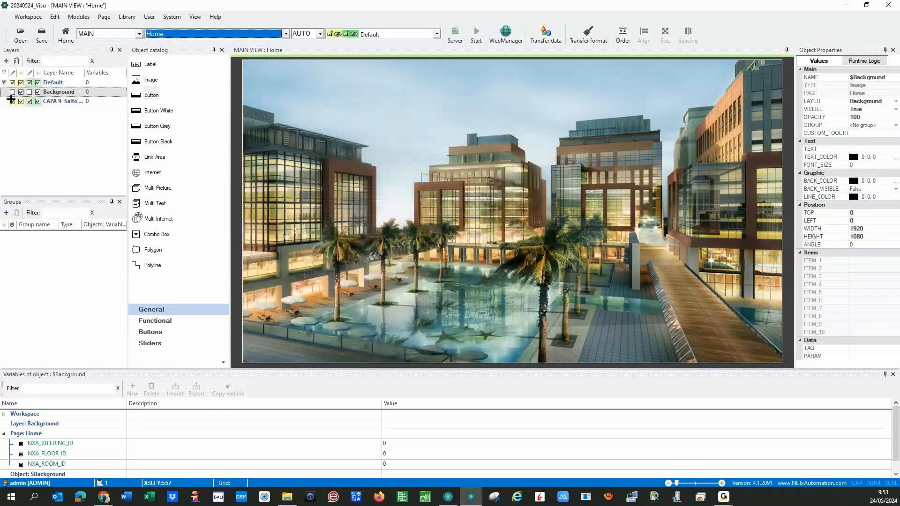
- Delete the CAPA 9 Salto a Zonas P9 layer
left_click(11, 101)
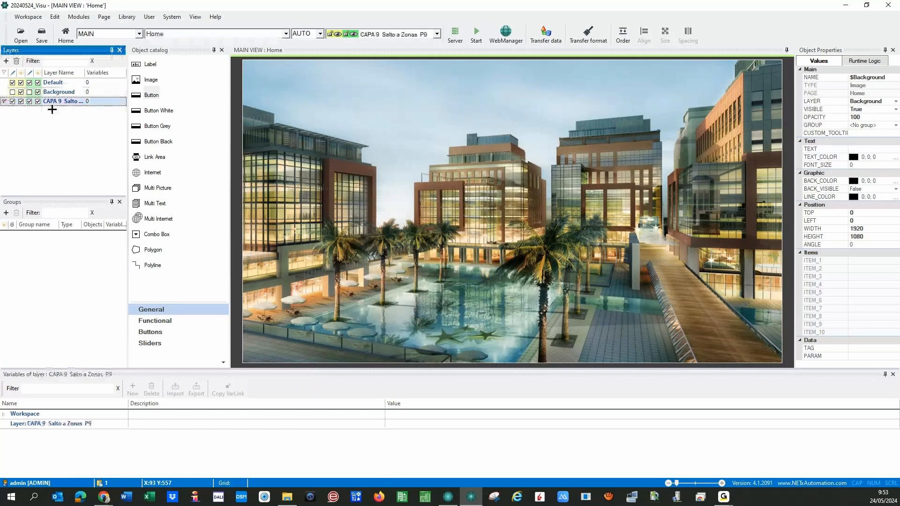
left_click(17, 61)
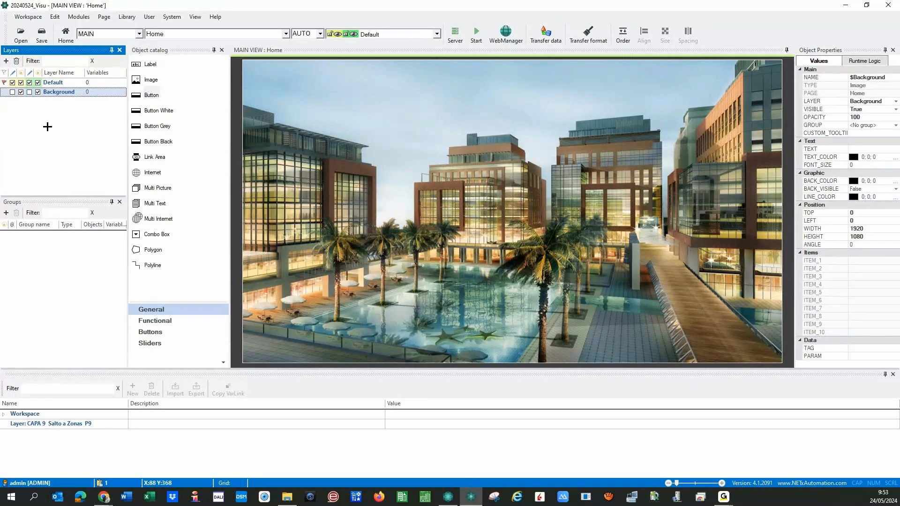
left_click_drag(382, 139, 498, 220)
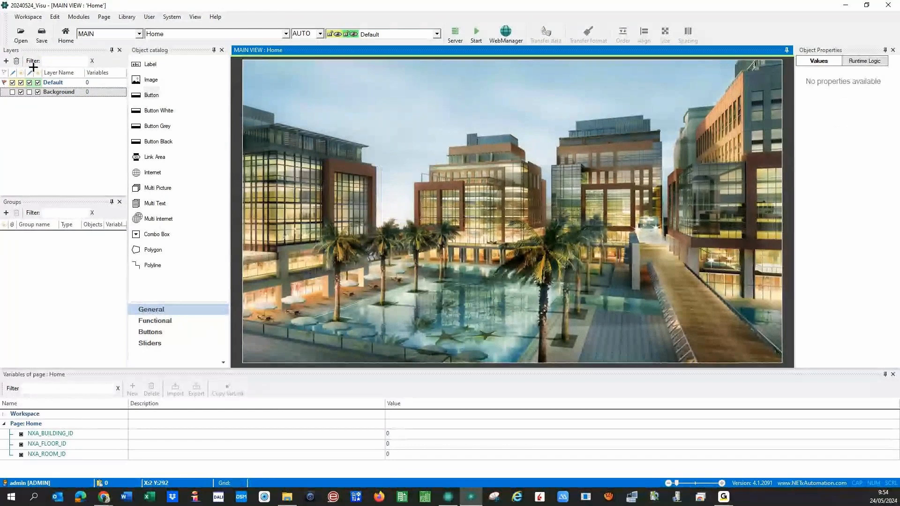
- Unlock the Background layer and undo the photo's accidental moves, returning it to 0,0
left_click(10, 92)
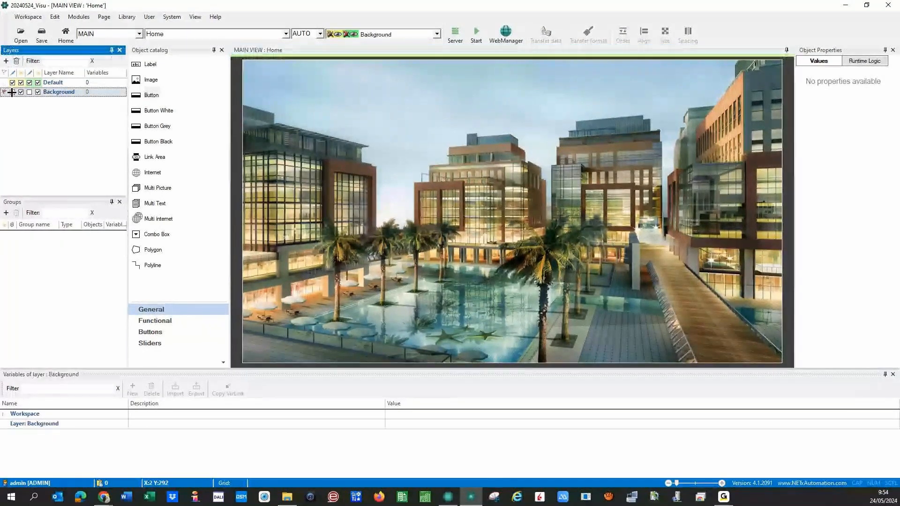
left_click(12, 92)
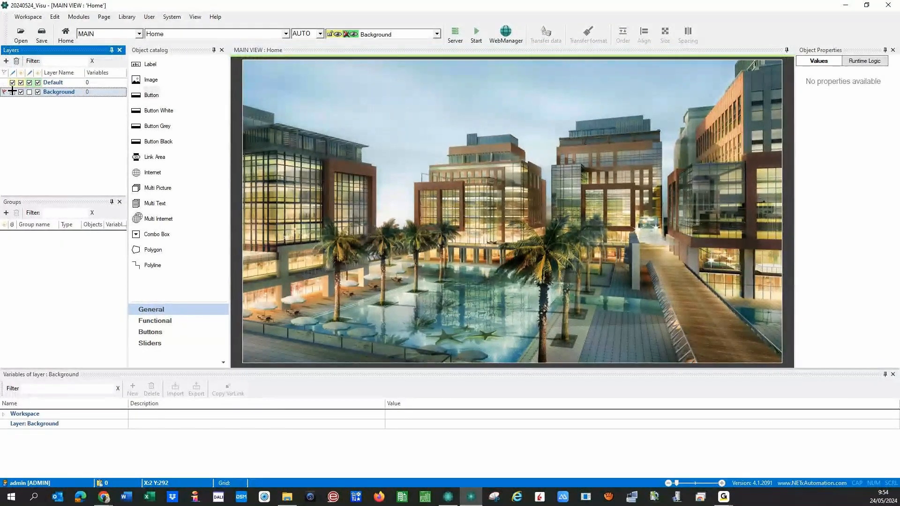
left_click(5, 83)
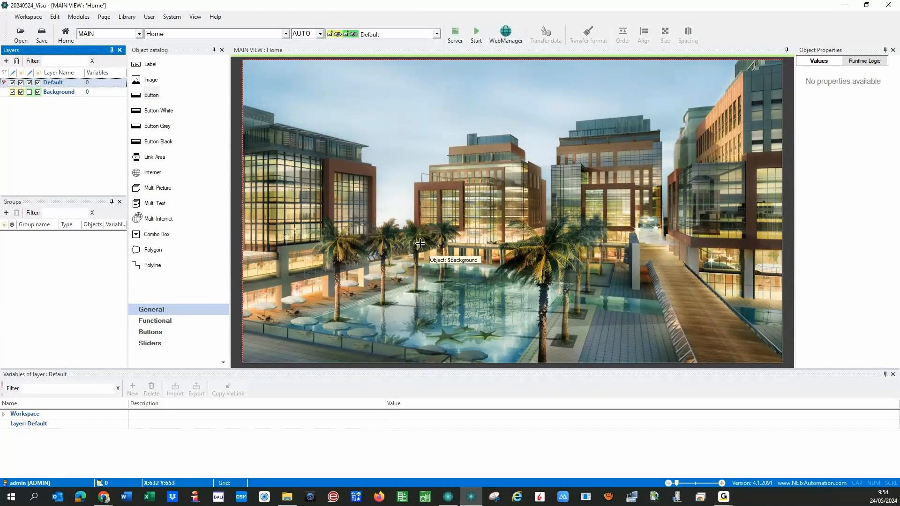
left_click_drag(419, 243, 442, 240)
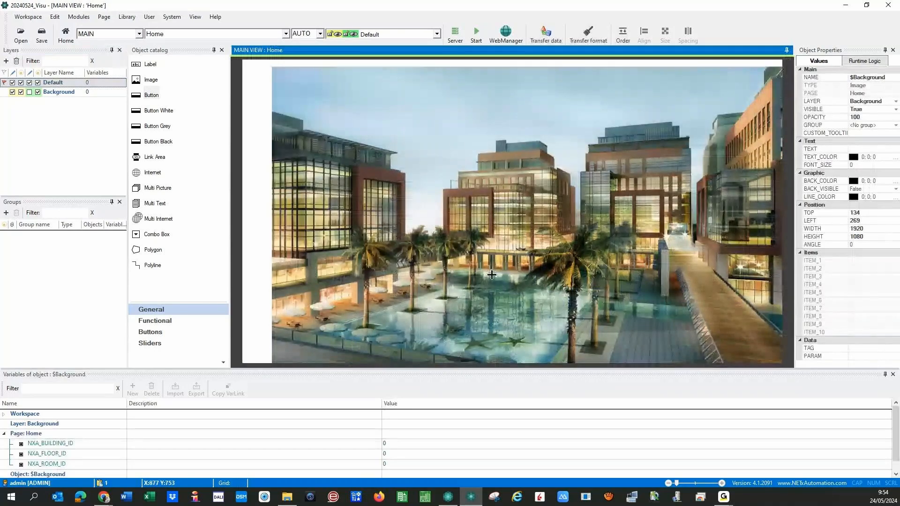
left_click_drag(491, 275, 499, 281)
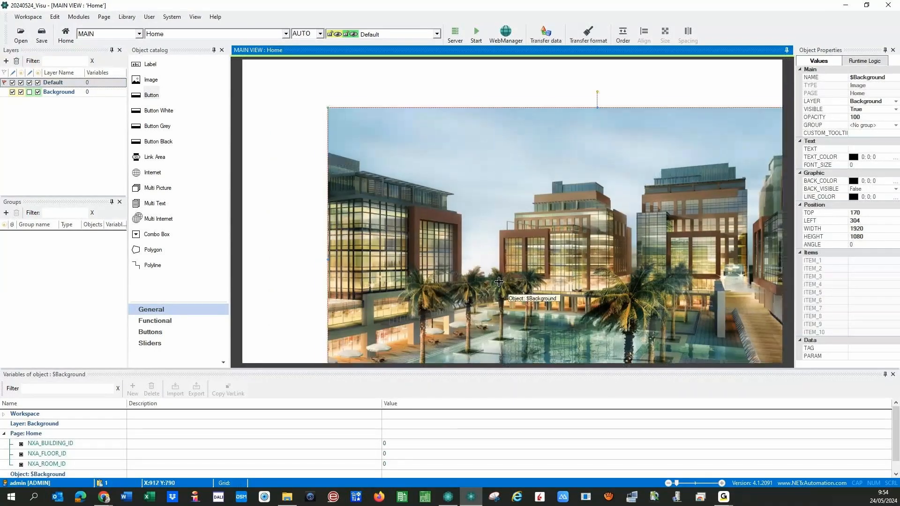
key("ctrl+z")
key("ctrl+z")
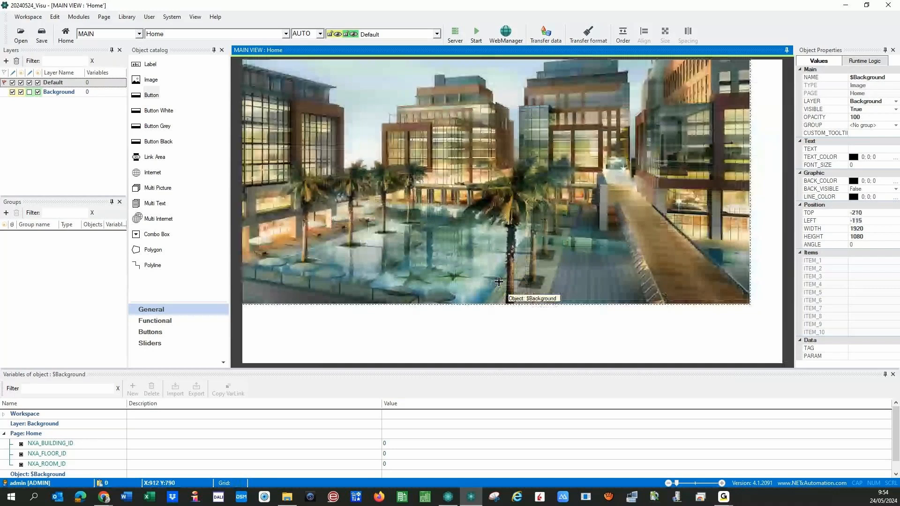
key("ctrl+z")
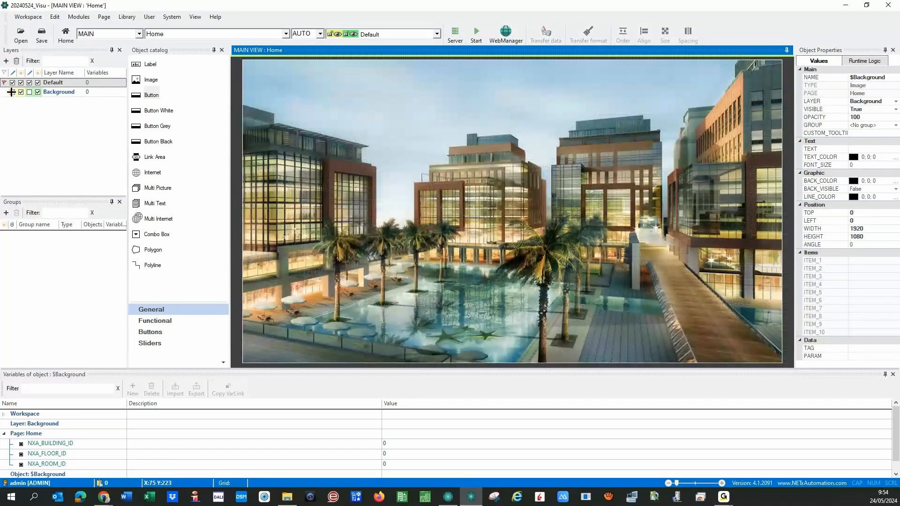
- Lock the Background layer and draw a new label near the top of the page
left_click(12, 92)
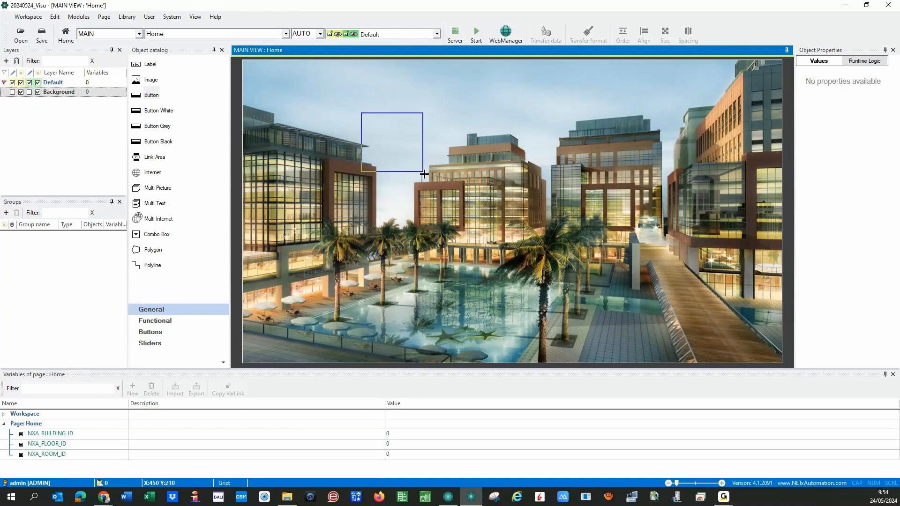
left_click_drag(290, 108, 380, 190)
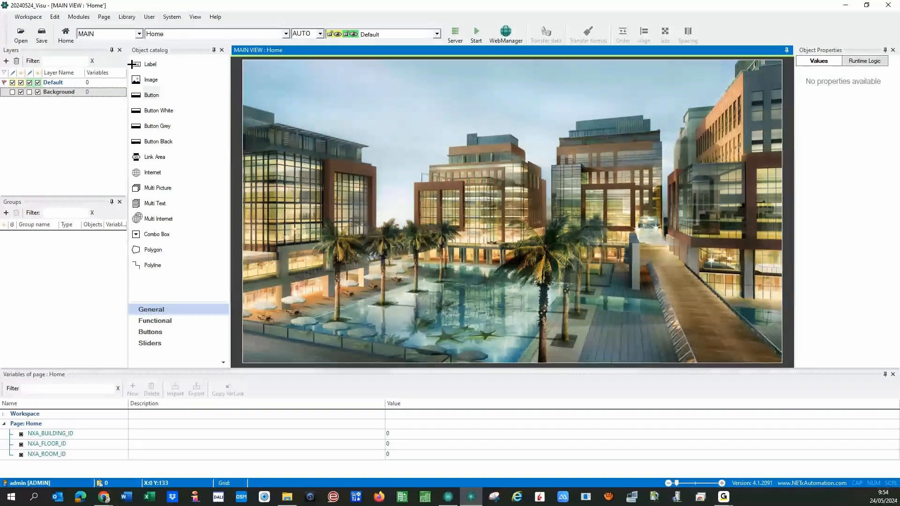
left_click_drag(150, 64, 247, 87)
mouse_move(362, 71)
left_mouse_down()
mouse_move(432, 93)
mouse_move(535, 90)
left_mouse_up()
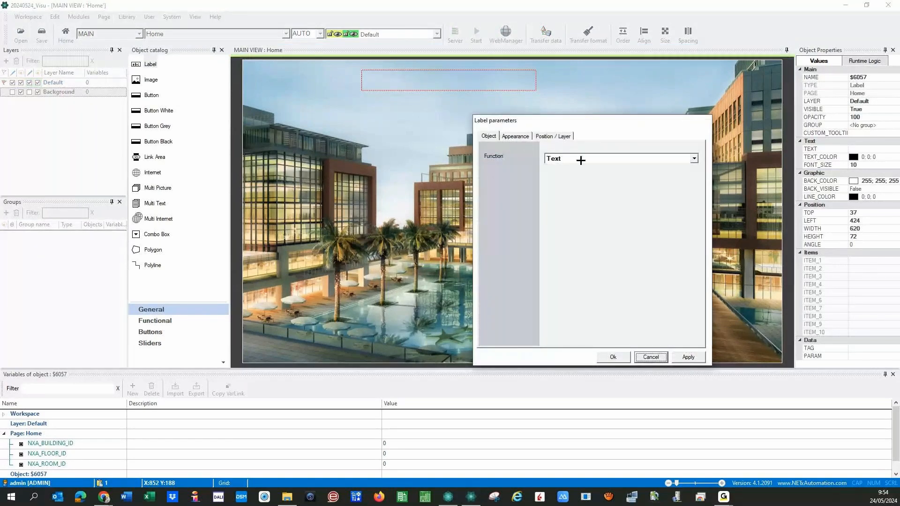
- Set the label text to 'NETx Hotel' with Font AutoSize, then apply and close
left_click(514, 135)
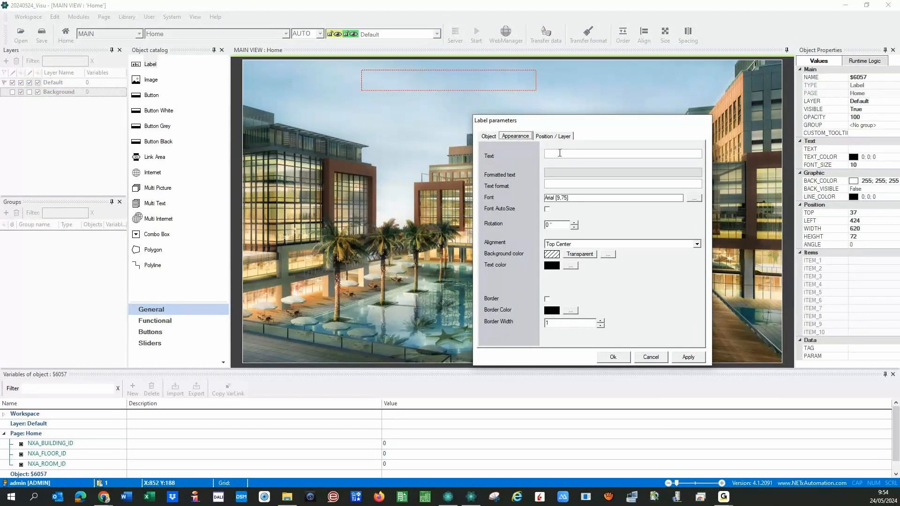
left_click(560, 154)
type("NETx Hotel")
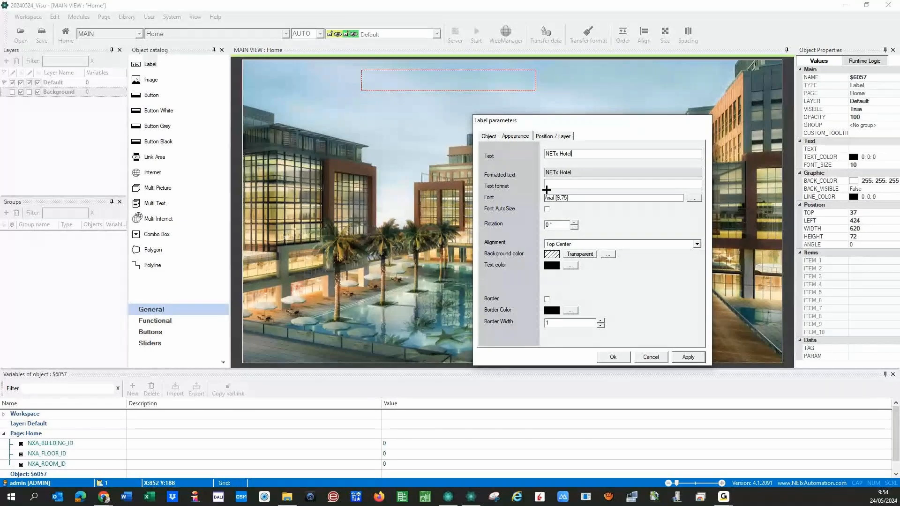
left_click(695, 199)
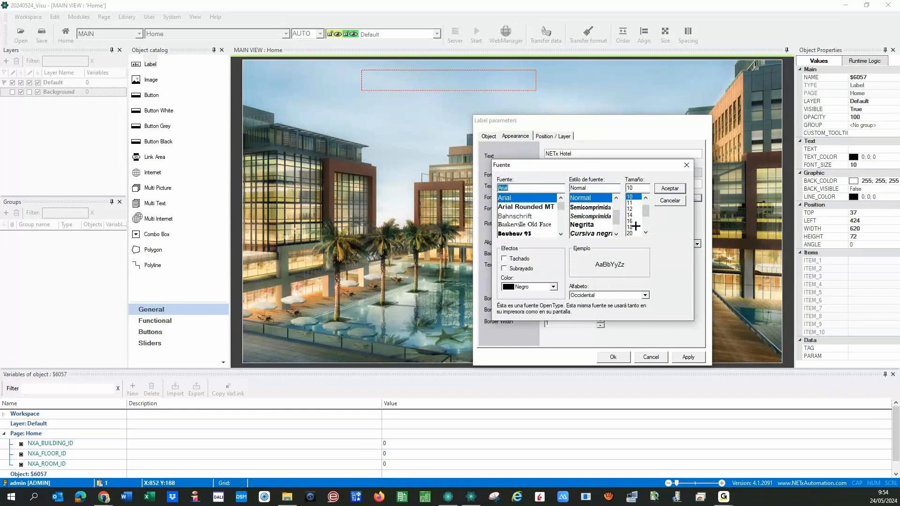
left_click(667, 201)
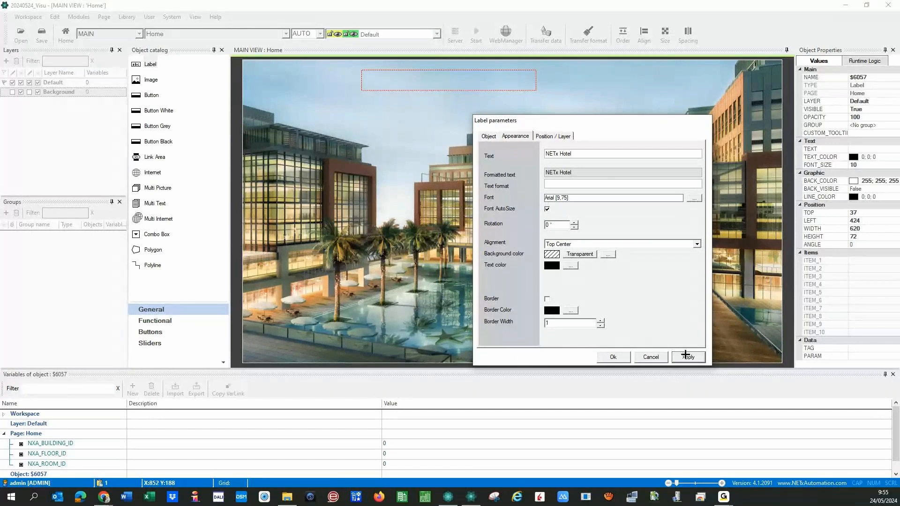
left_click(685, 355)
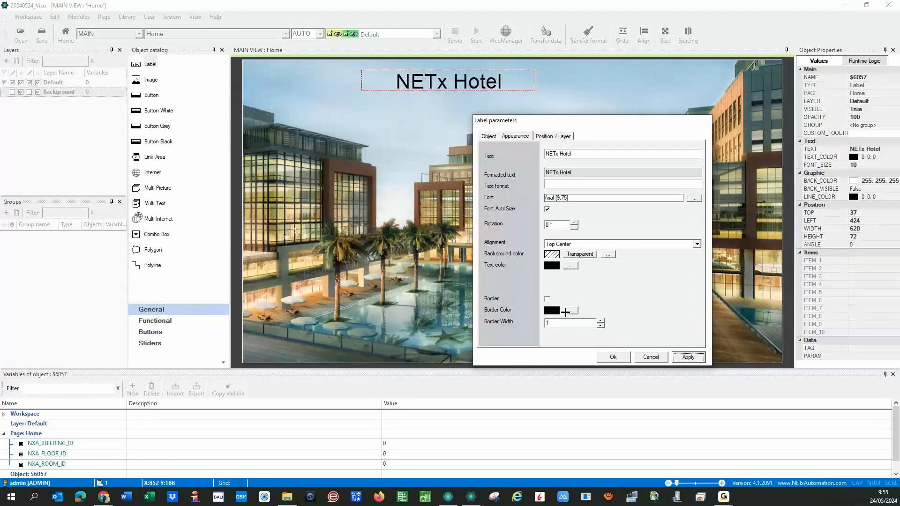
left_click(611, 357)
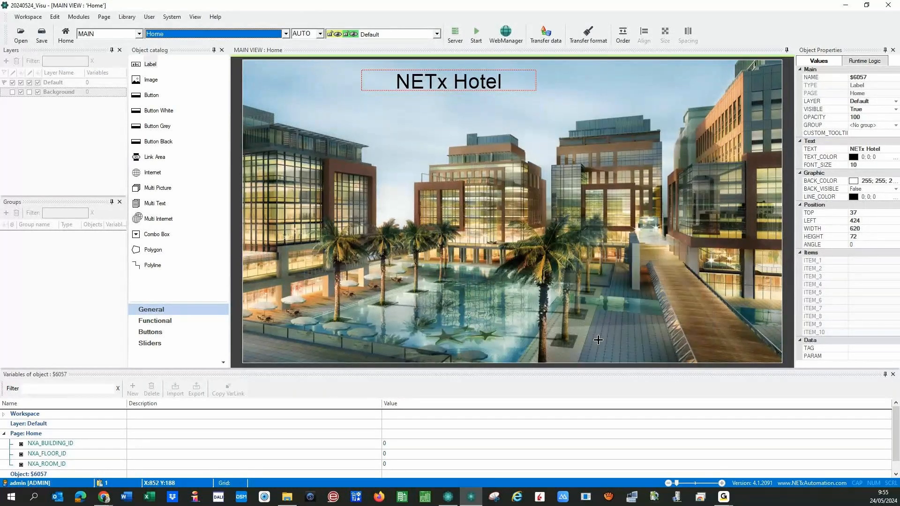
- Shrink the NETx Hotel label to 402 × 62 and move it into the photo's top-left corner
left_click(469, 79)
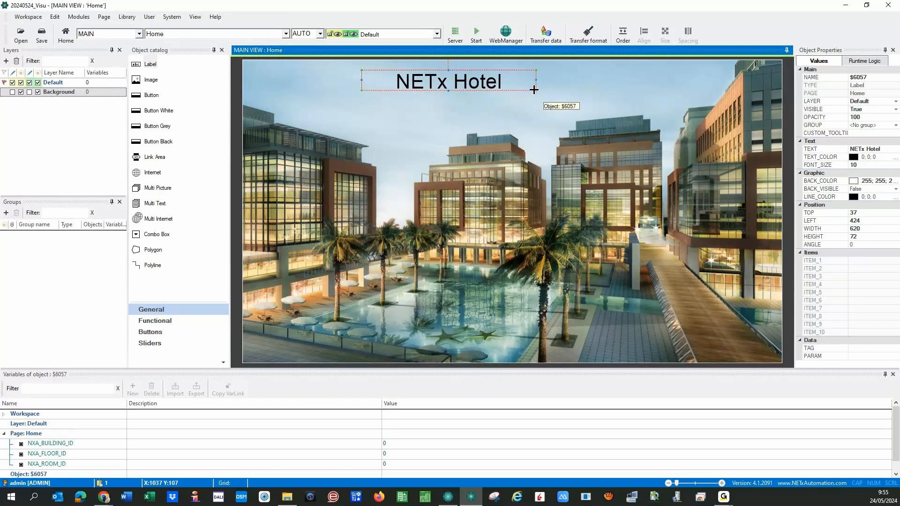
left_click_drag(533, 89, 473, 87)
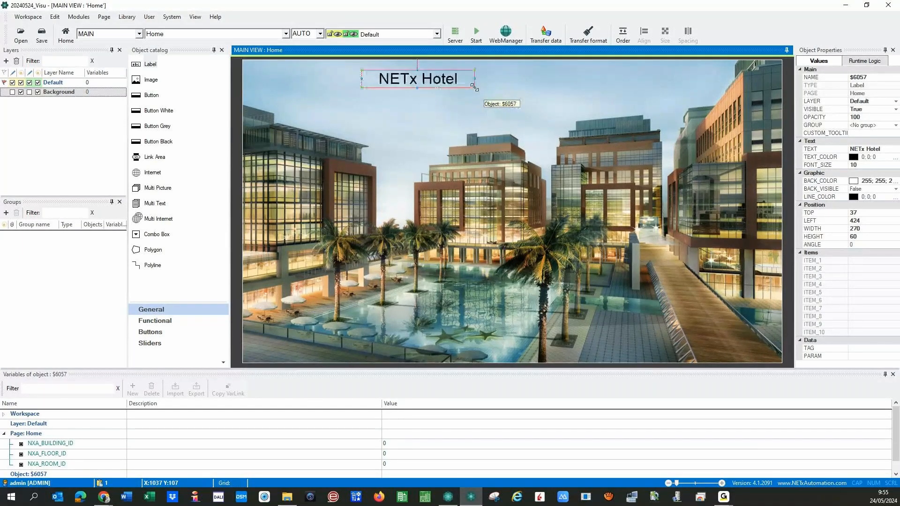
left_click_drag(411, 79, 309, 70)
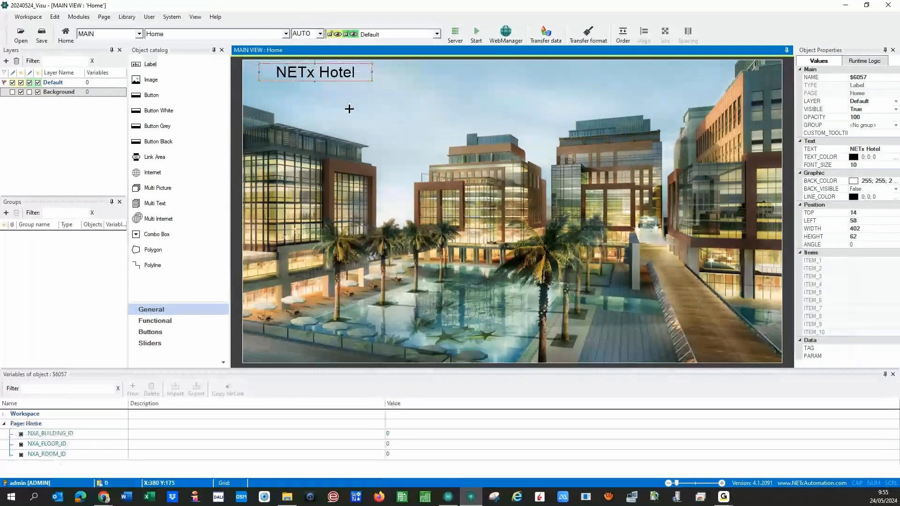
left_click(349, 109)
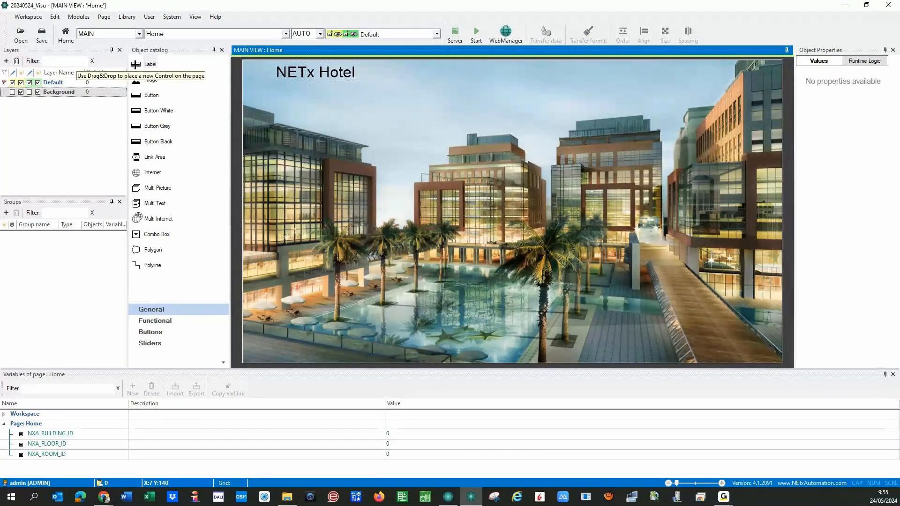
- Place a second label near the top and set it to Date / time with Font AutoSize enabled
left_click_drag(133, 67, 510, 74)
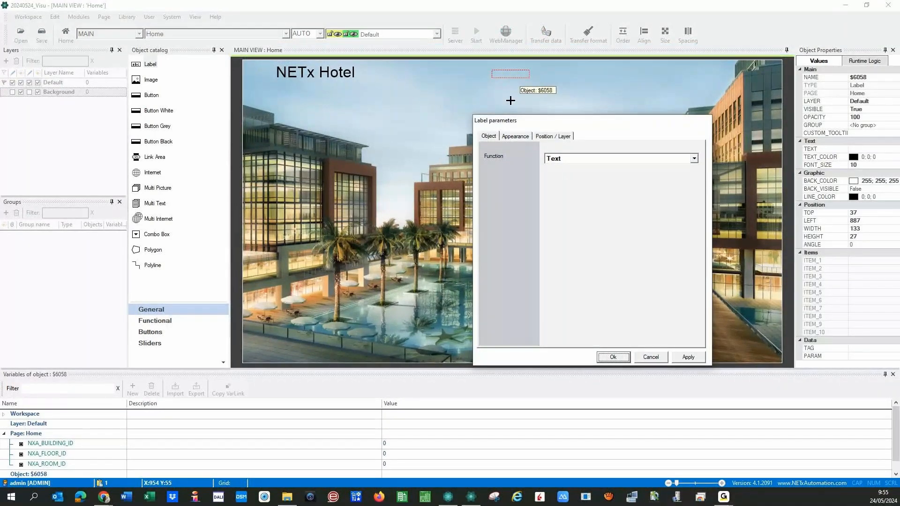
left_click(694, 159)
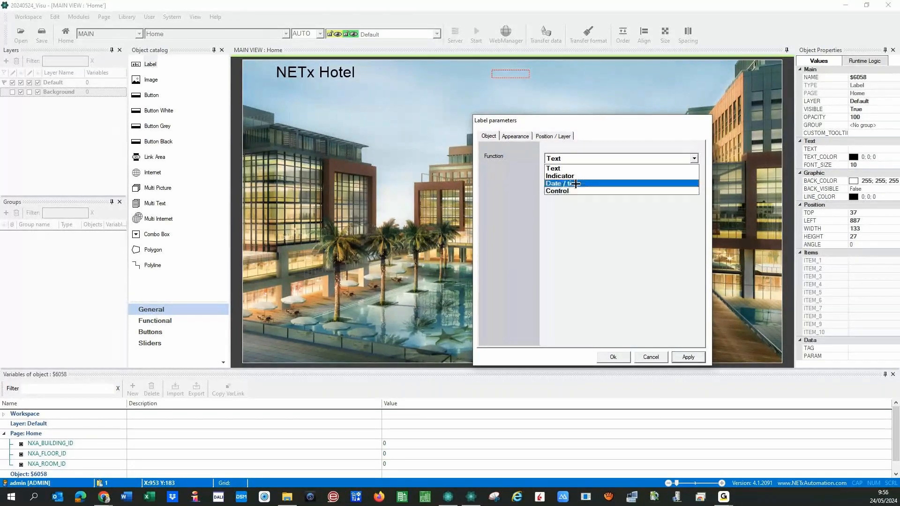
left_click(575, 183)
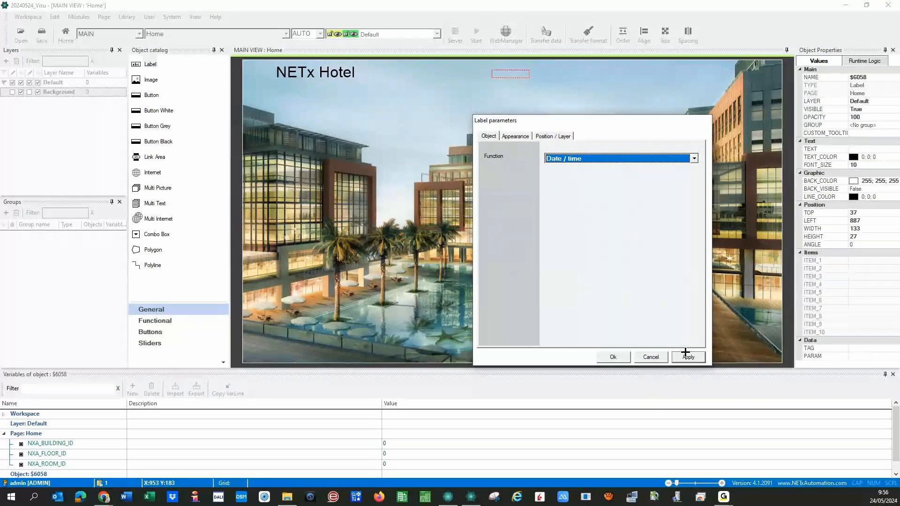
left_click(512, 139)
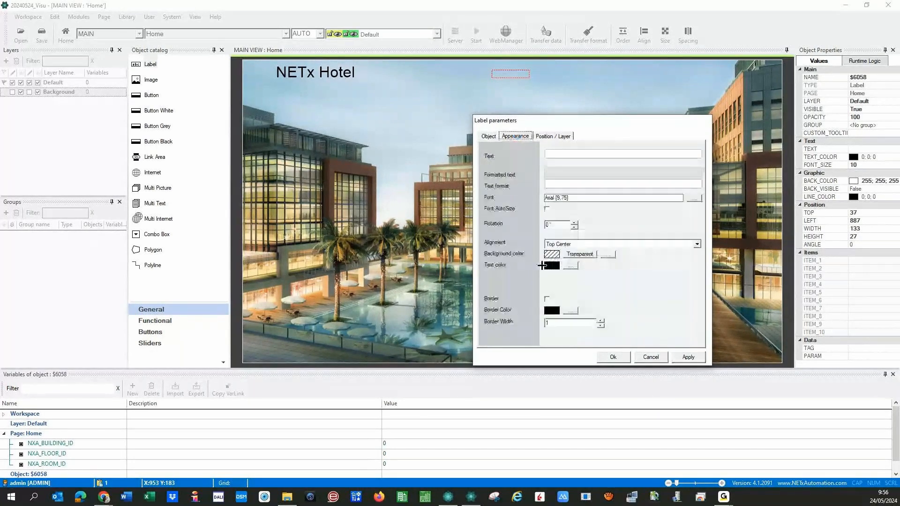
left_click(547, 209)
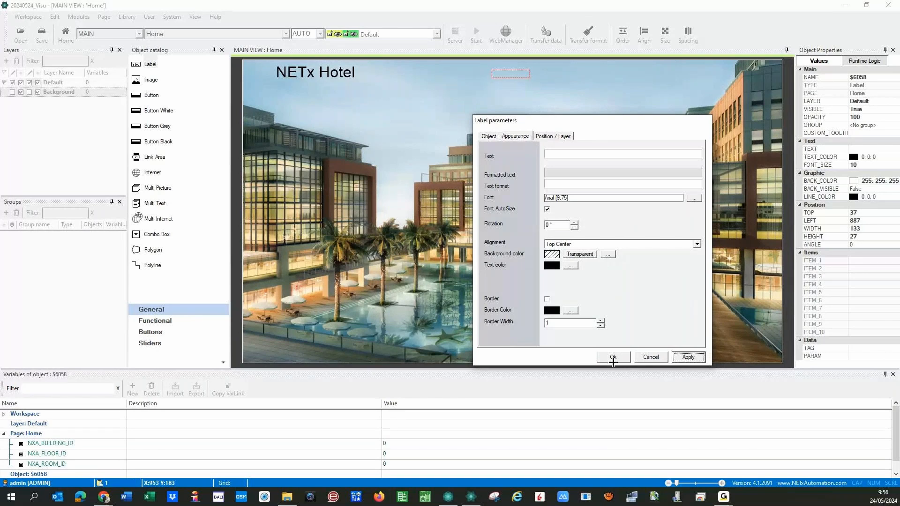
left_click(609, 357)
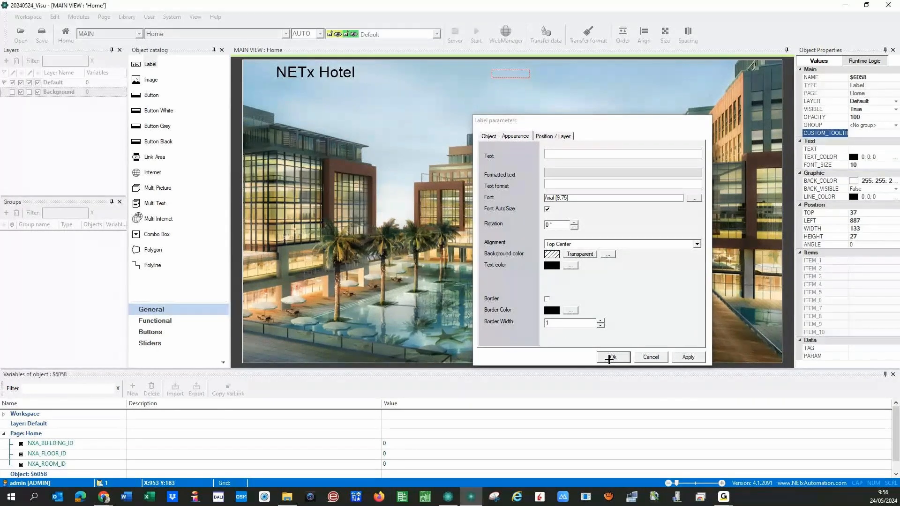
left_click(609, 358)
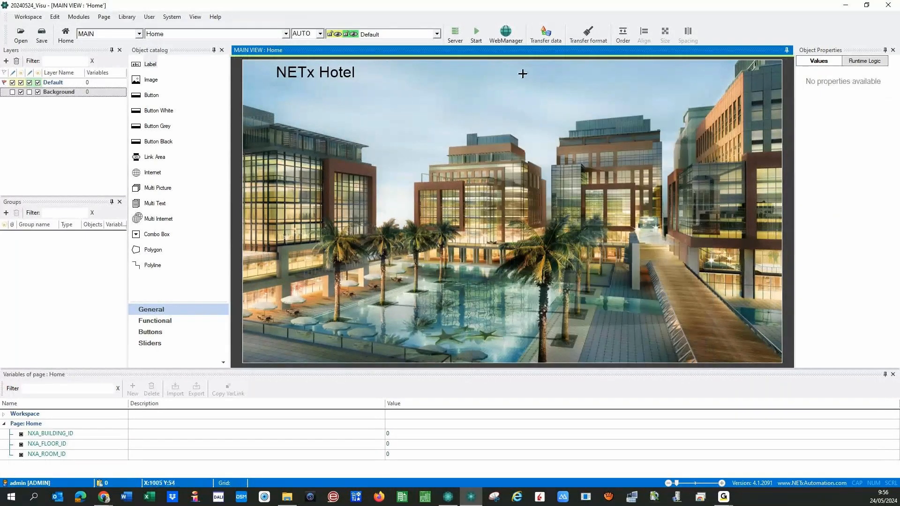
- Enlarge the date/time label and move it to the photo's top right (top 17, left 1252)
left_click(518, 71)
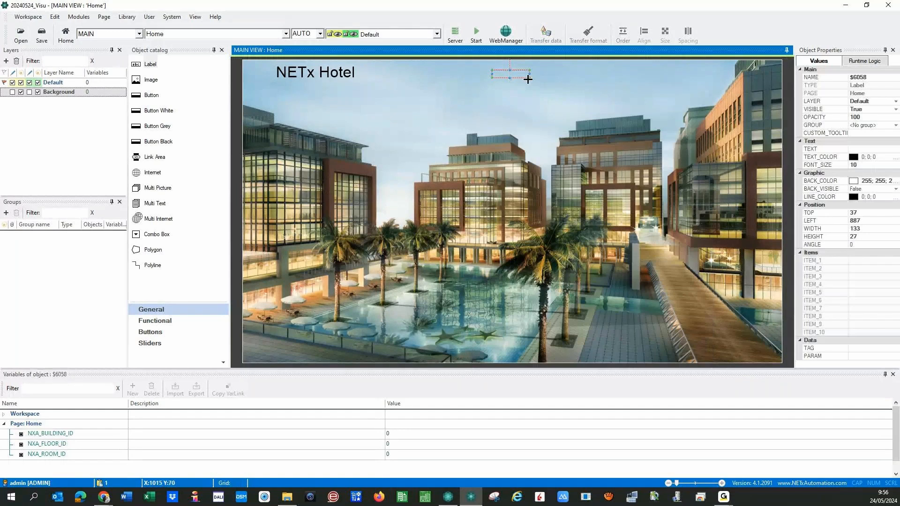
left_click_drag(528, 79, 627, 84)
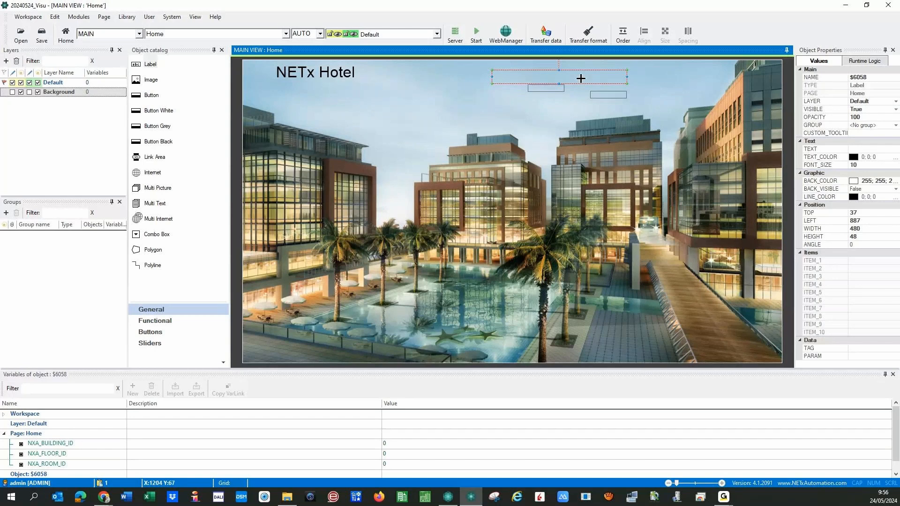
left_click_drag(581, 78, 683, 73)
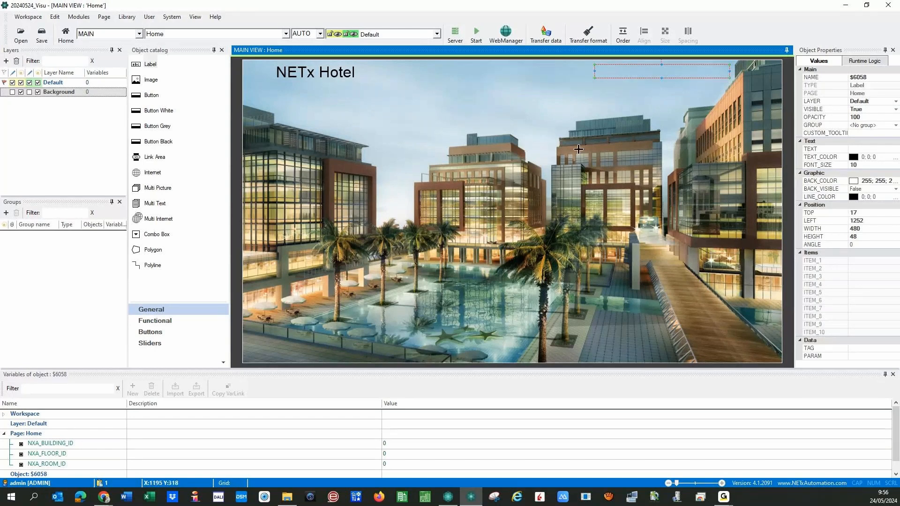
- Start the runtime preview to see the live clock on the Home page
left_click(475, 34)
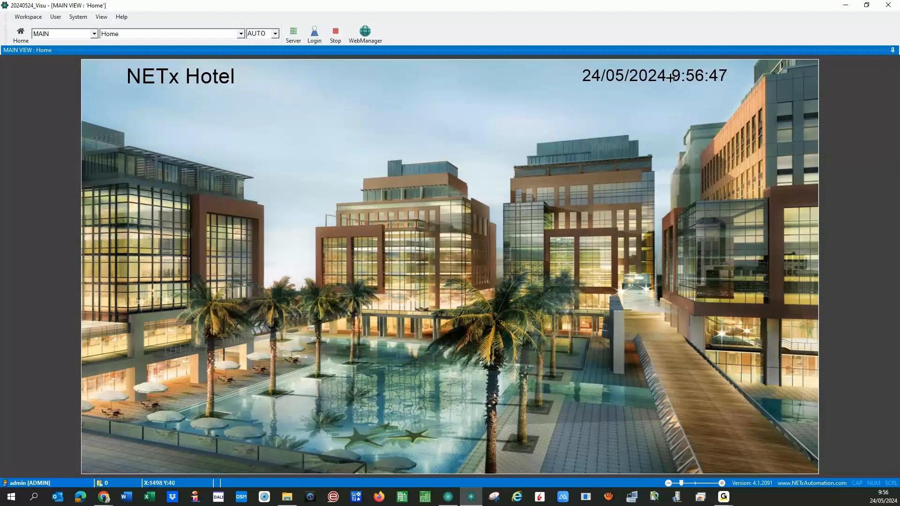
- Stop the preview, set the date label's text format to {0:yyyy}, and rerun the preview
left_click(335, 33)
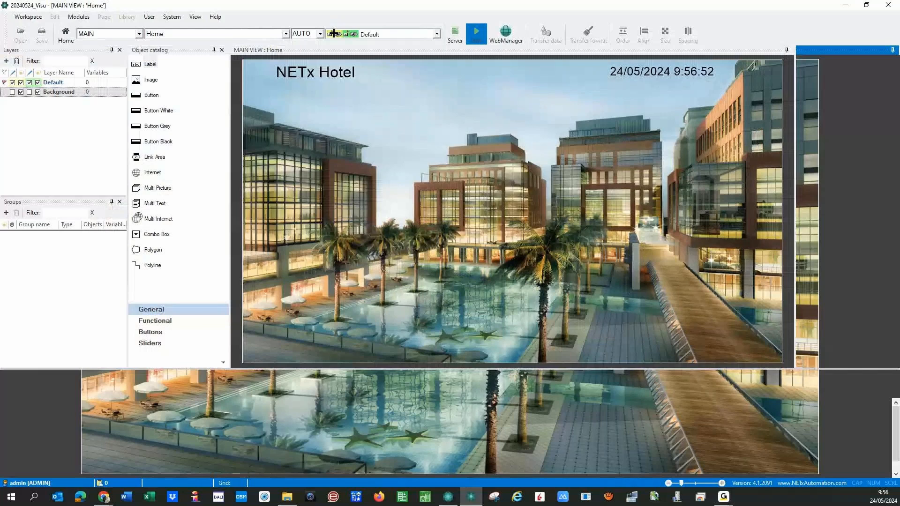
double_click(671, 72)
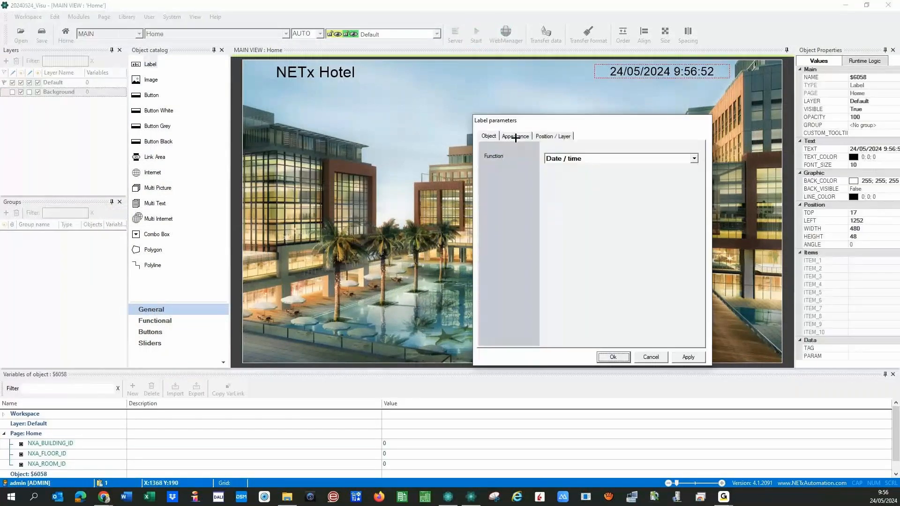
left_click(516, 137)
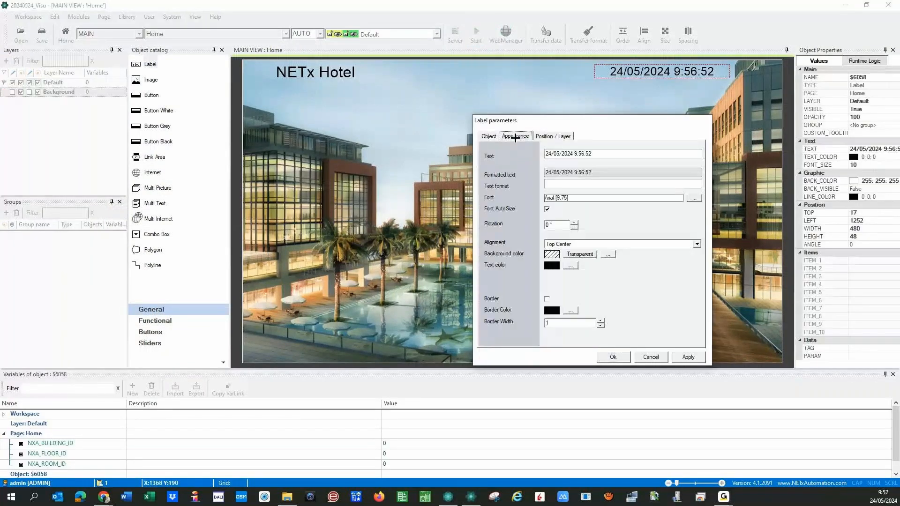
left_click(553, 185)
type("{0:")
type("yyyy}")
left_click(694, 357)
left_click(613, 358)
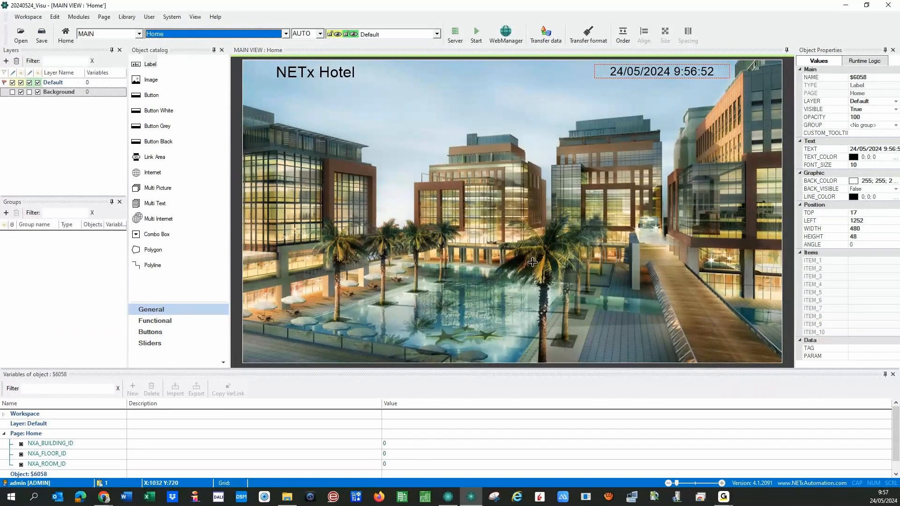
key("F5")
- Save the workspace, stop the preview, and reopen the year label's appearance settings
left_click(412, 281)
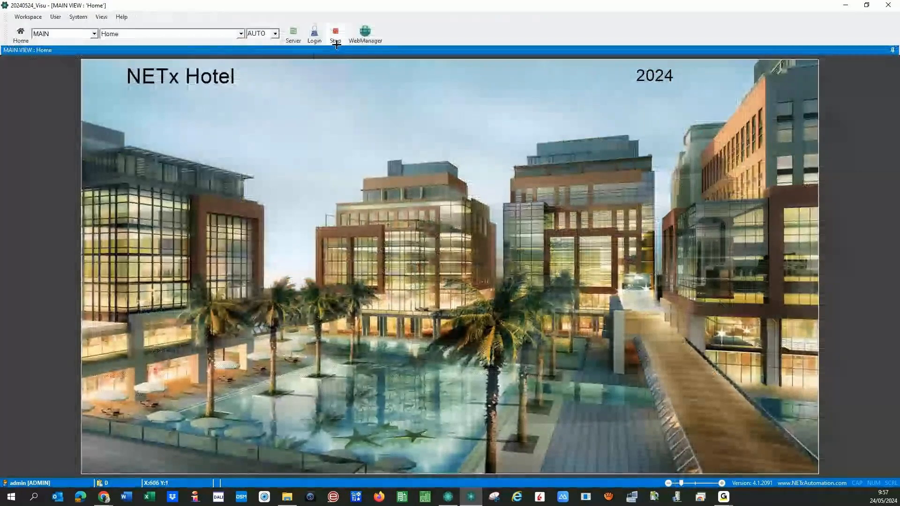
left_click(340, 35)
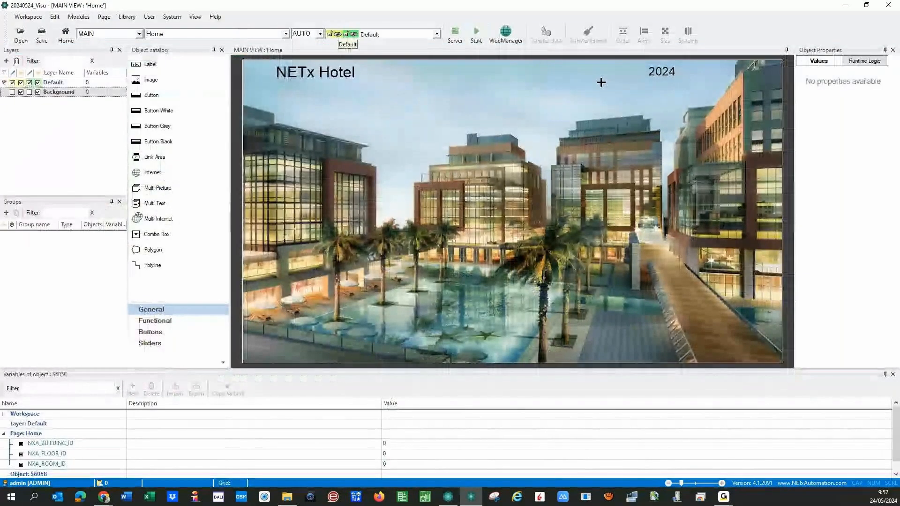
double_click(661, 71)
left_click(515, 136)
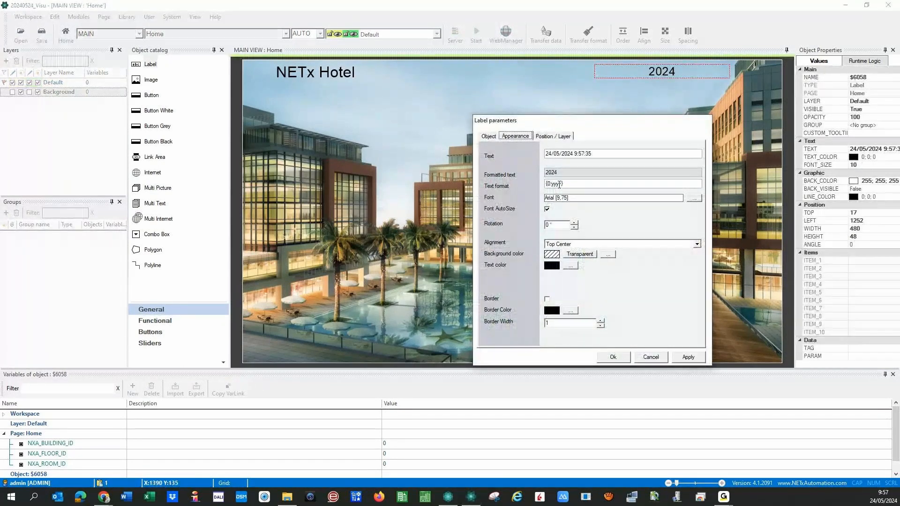
- Replace yyyy with dddd-dd- in the text format so the preview reads viernes-24-
key("BackSpace")
key("BackSpace")
key("BackSpace")
key("BackSpace")
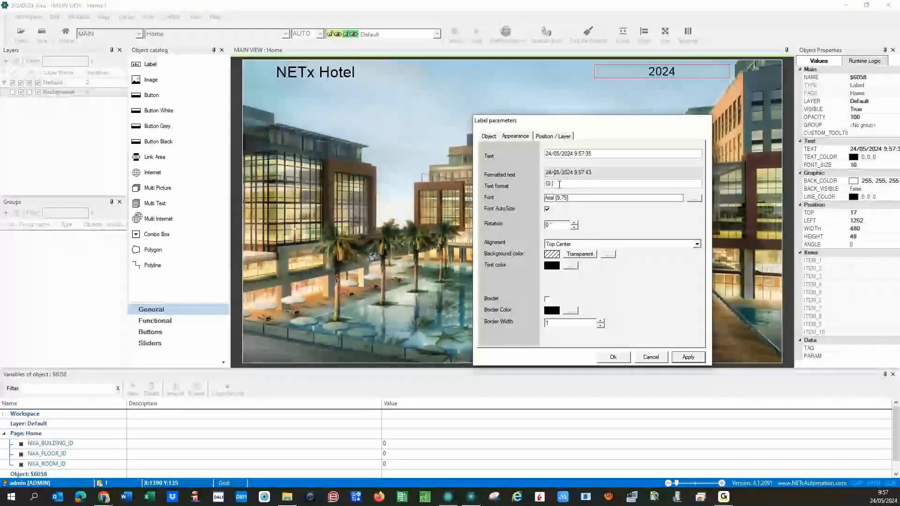
type("d")
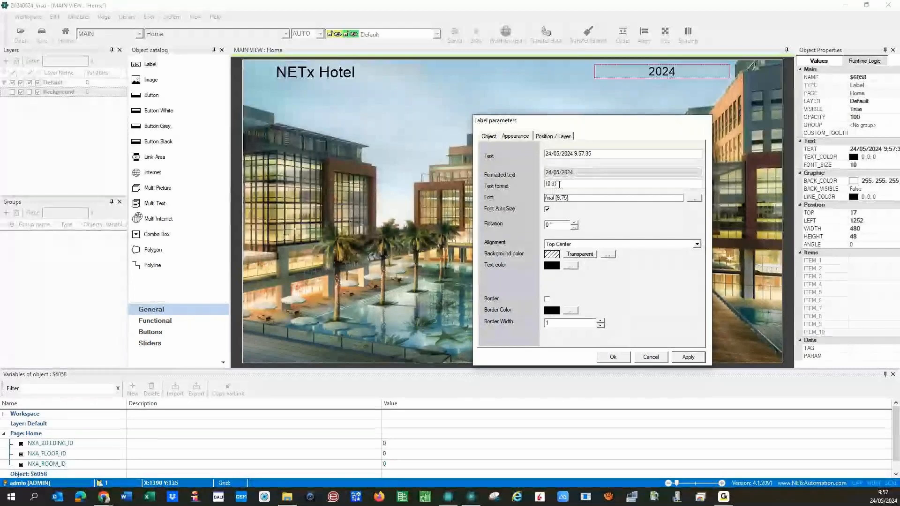
type("d")
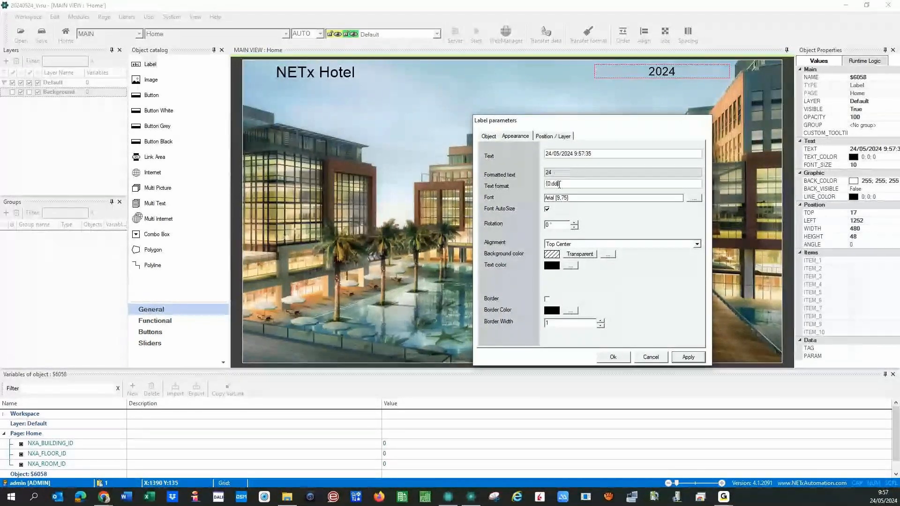
type("d")
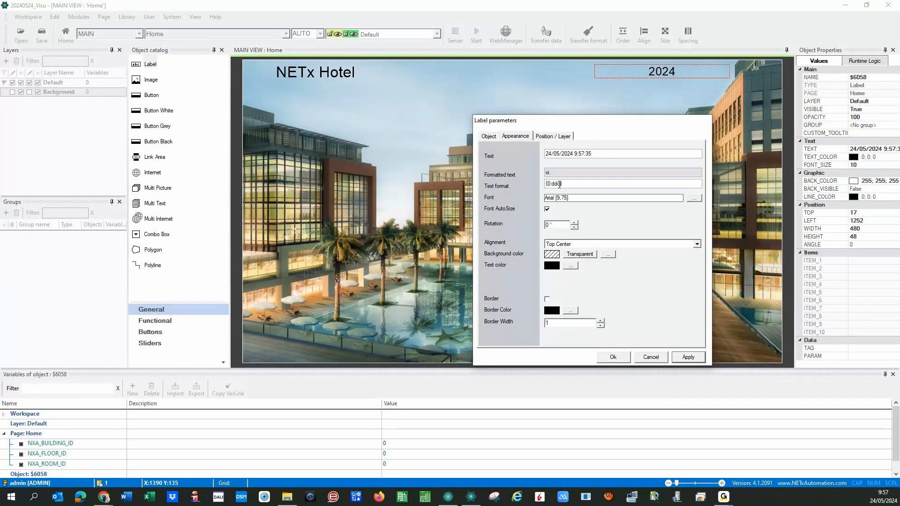
type("d")
type("ddd")
key("BackSpace")
key("BackSpace")
key("BackSpace")
type("-")
type("dd")
type("-")
type("mm")
key("BackSpace")
key("BackSpace")
- Extend the text format with the month and a short year code, giving dddd-dd-MM-yy
type("nn")
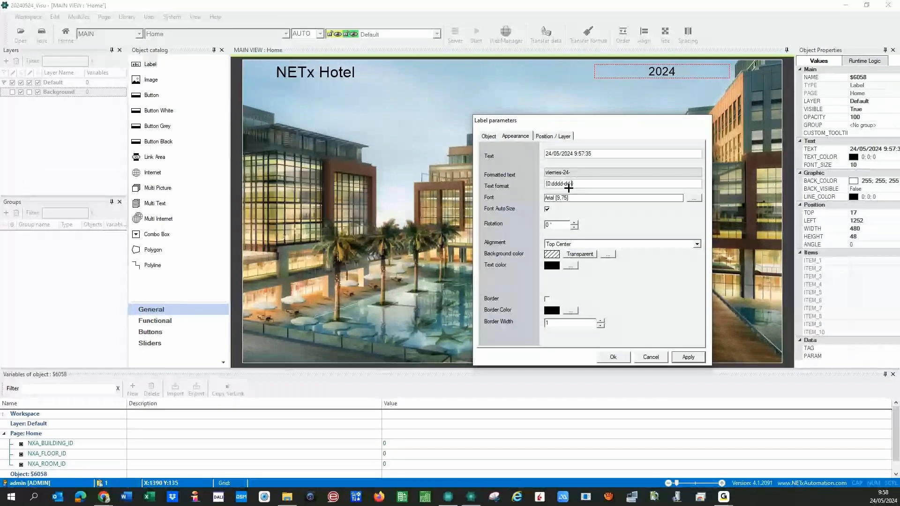
key("BackSpace")
key("BackSpace")
type("MM")
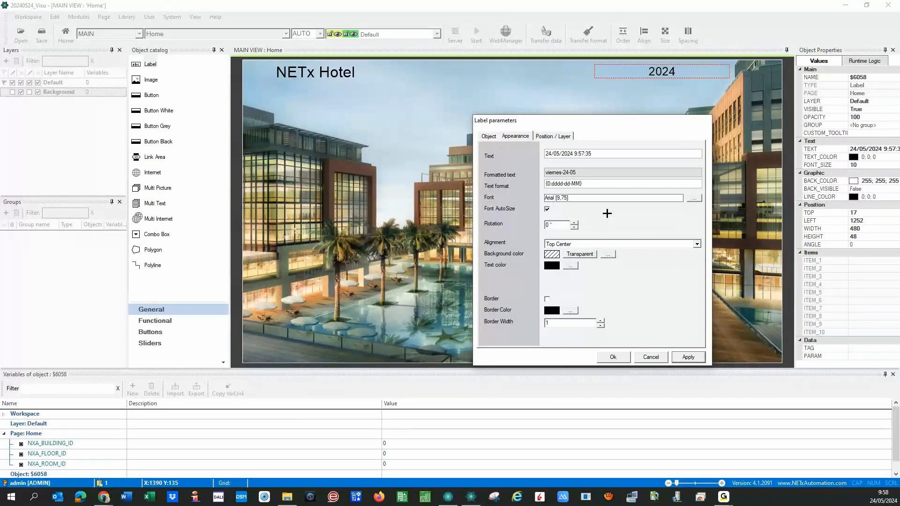
type(" mm")
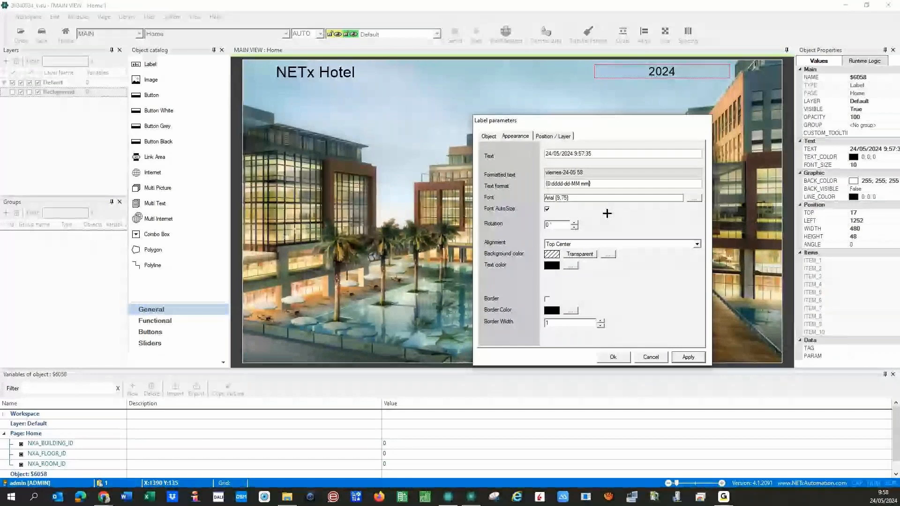
key("BackSpace")
key("BackSpace")
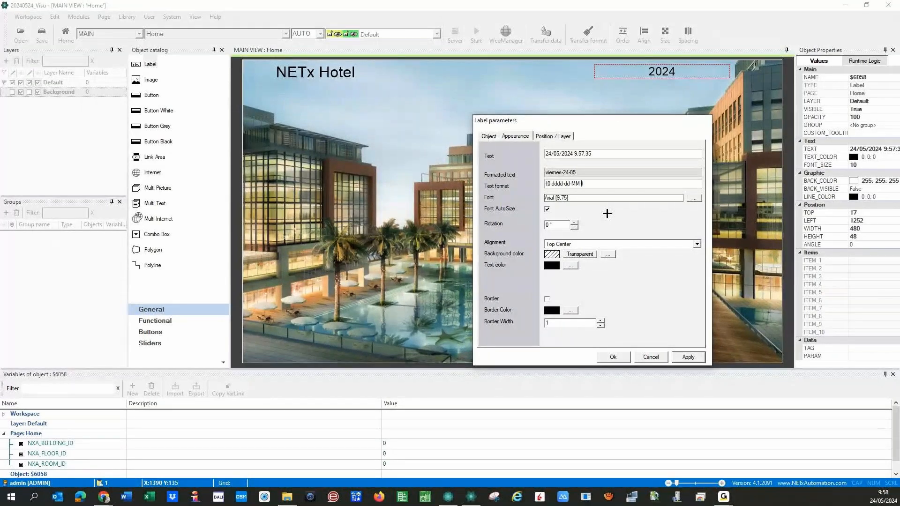
key("BackSpace")
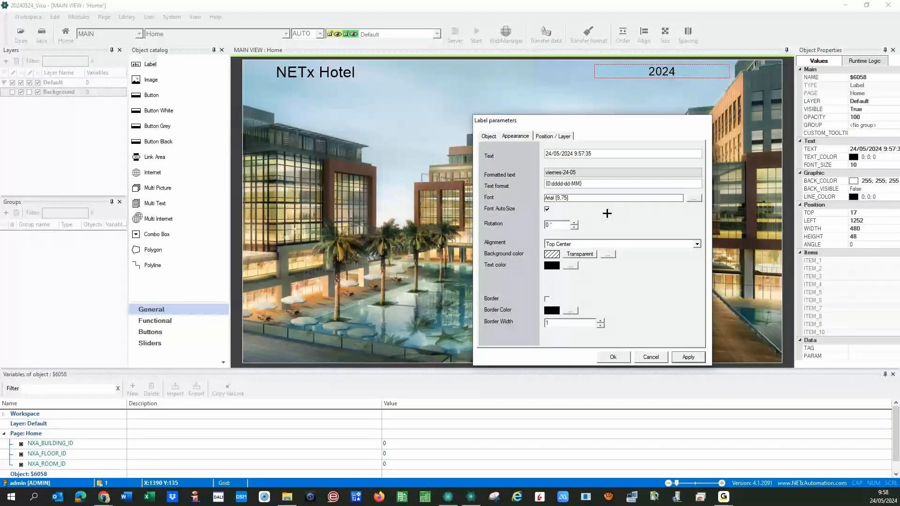
type("-")
type("yy")
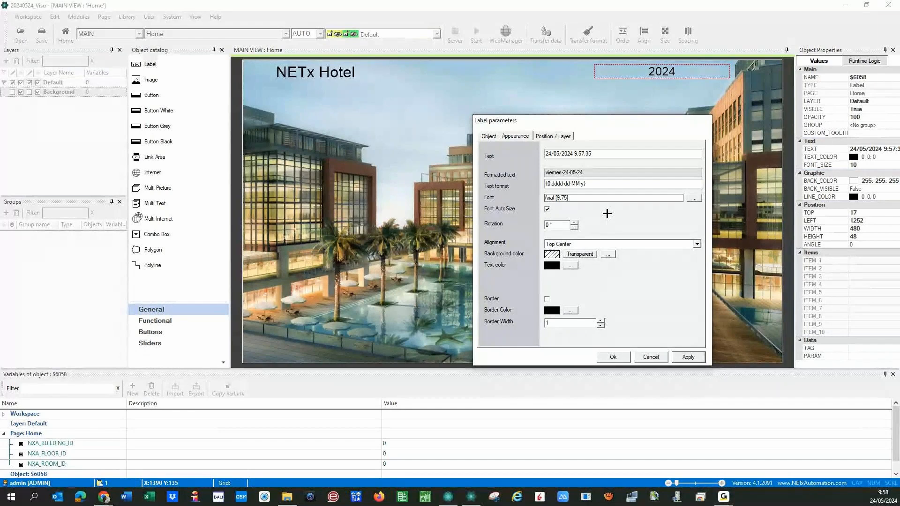
- Complete the format as dddd-dd-MM-yyyy, hh-mm-ss, then delete the whole format string
type("yy")
key("BackSpace")
key("BackSpace")
type("yy, hh-mm-")
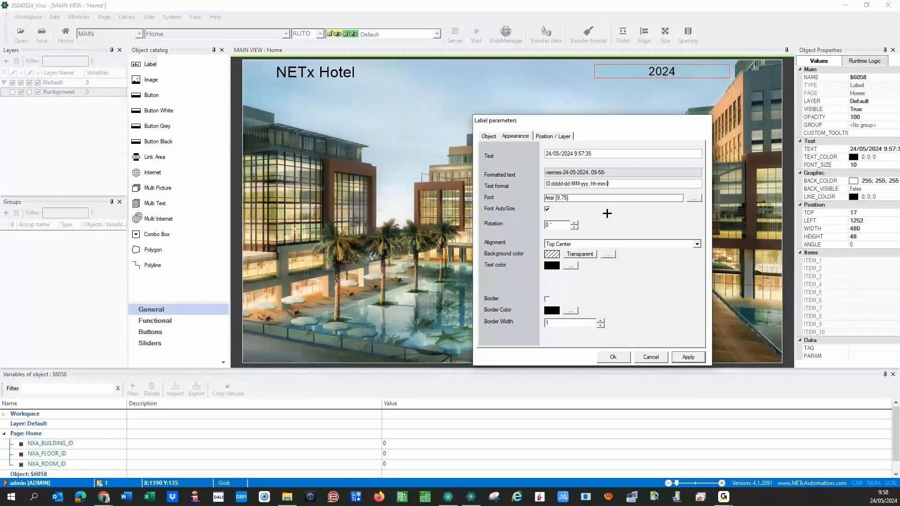
type("ss")
key("BackSpace")
type("s")
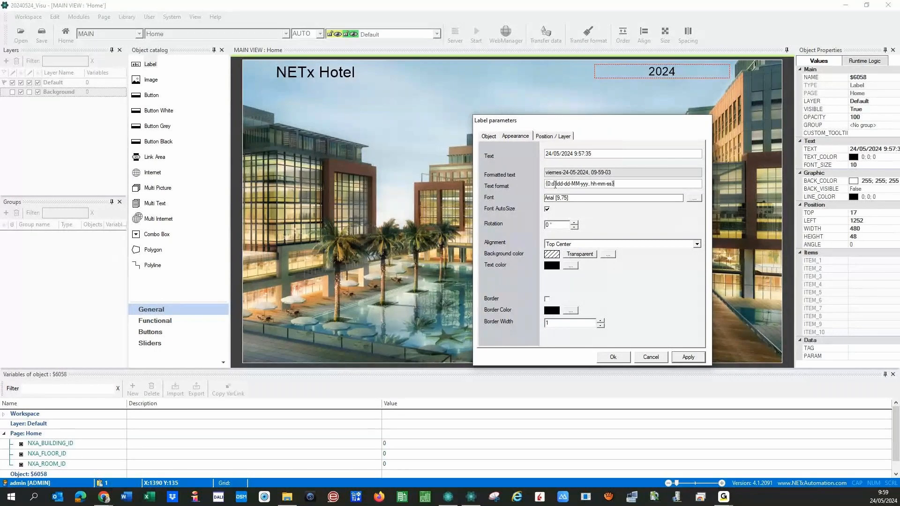
left_click_drag(622, 185, 520, 182)
key("BackSpace")
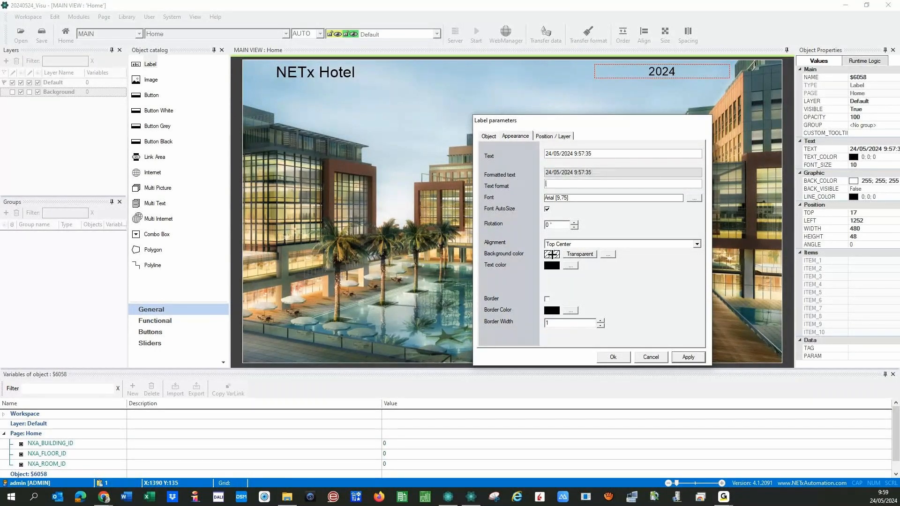
- Apply the cleared format and move the date label to the top-right corner (top 7, left 1311)
left_click(687, 357)
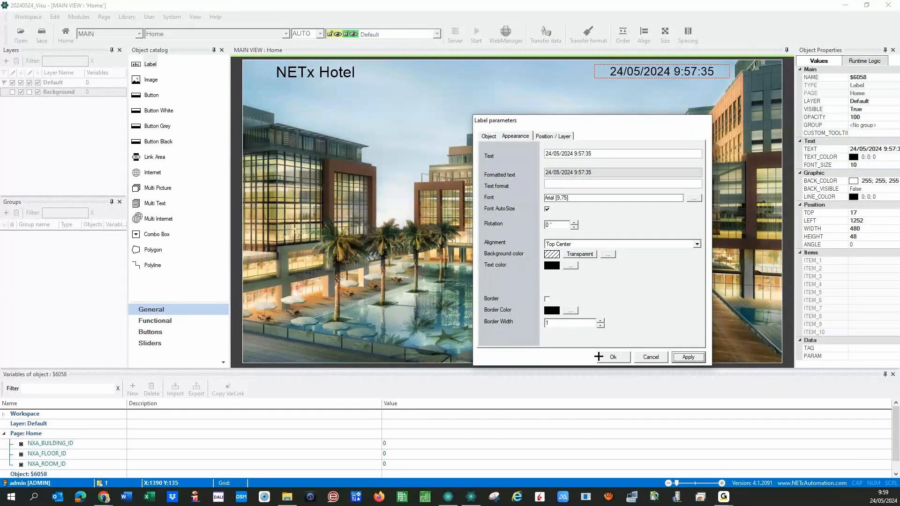
left_click(602, 357)
left_click_drag(610, 71, 625, 68)
left_click(427, 132)
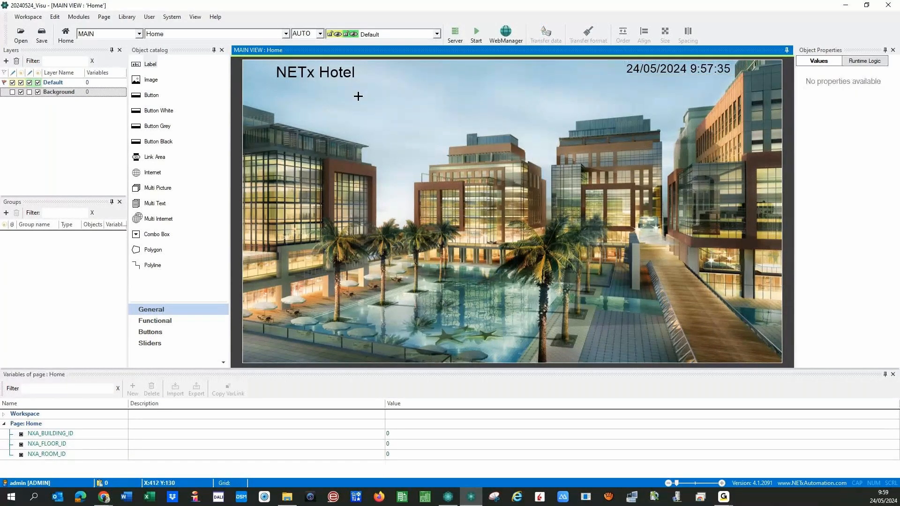
left_click(650, 69)
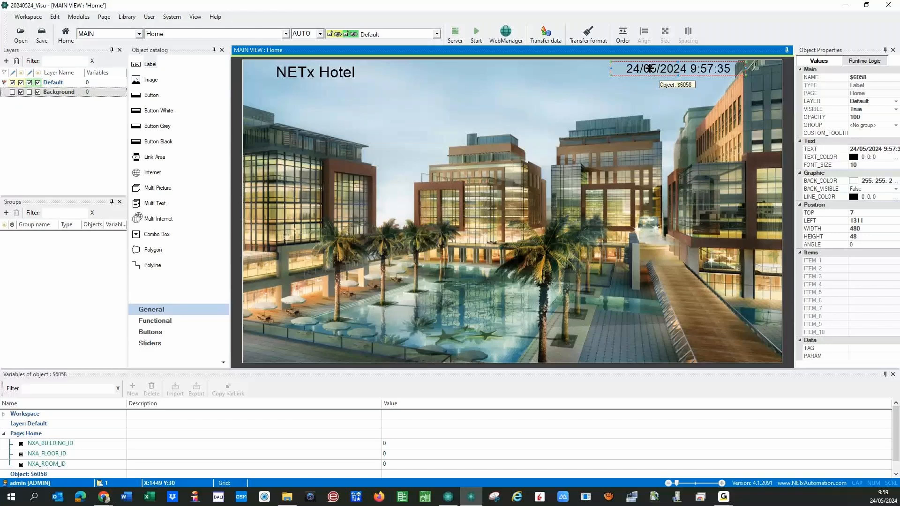
- Duplicate the date label just below it (top 69, left 1299) and open the copy's settings for the Indicator function
left_click_drag(650, 68, 647, 86)
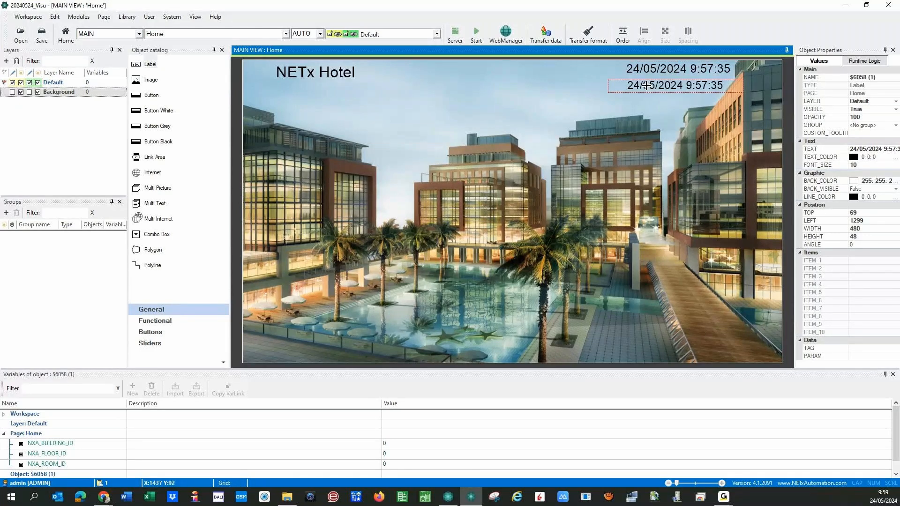
double_click(647, 85)
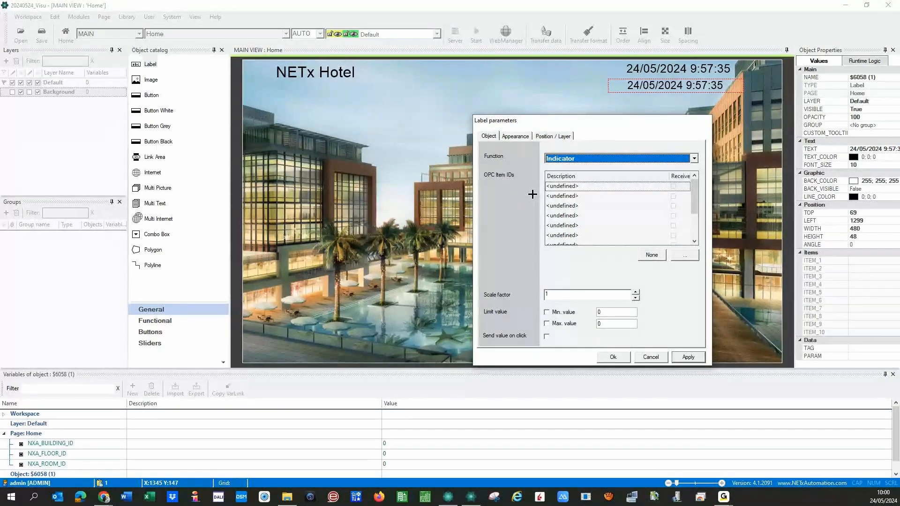
- Link the copied label's Indicator to the Aliases > Room 0101 [Temperature] data point
left_click(682, 257)
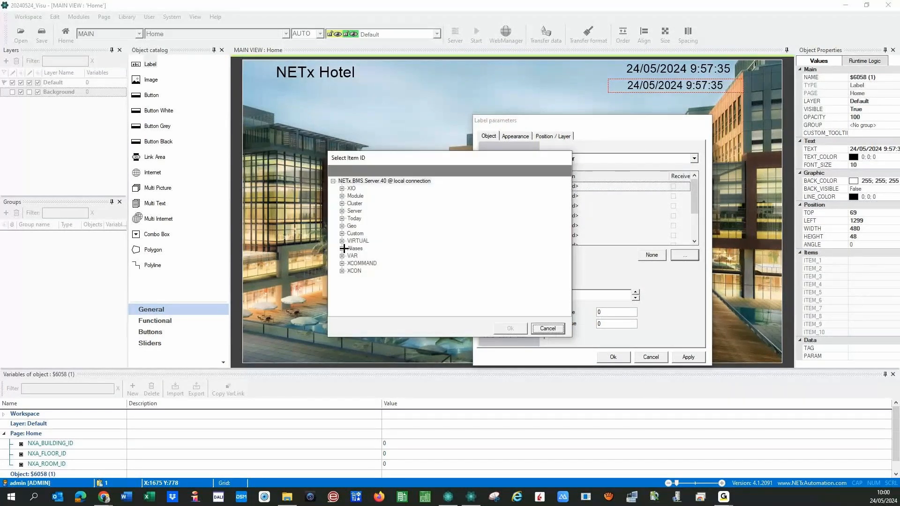
left_click(343, 249)
left_click(351, 256)
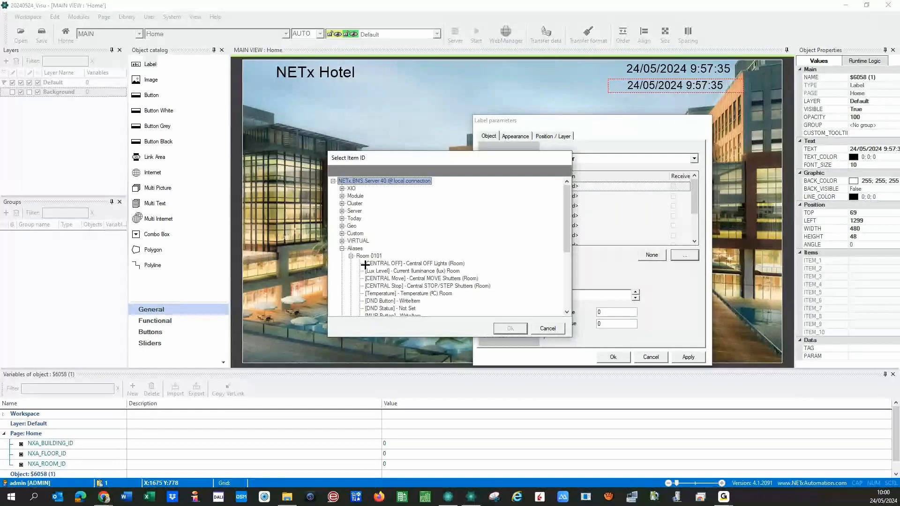
scroll(436, 282, "down", 2)
left_click(418, 249)
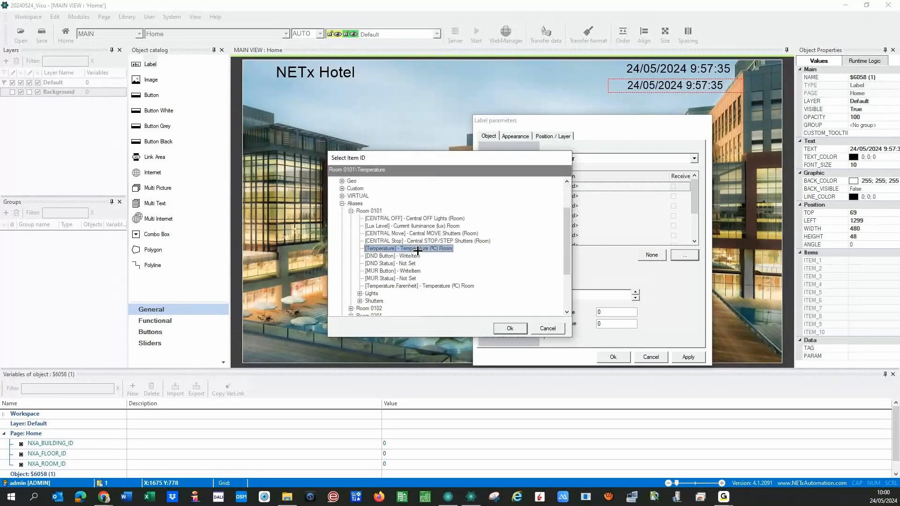
left_click(509, 328)
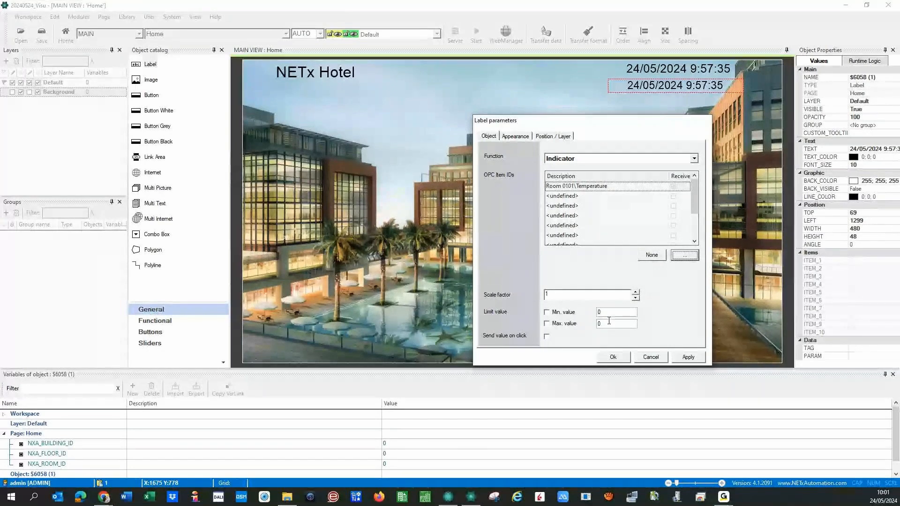
- Delete the copied label's static date text in its Appearance settings, leaving the 'Temp.: {0}' format
left_click(520, 136)
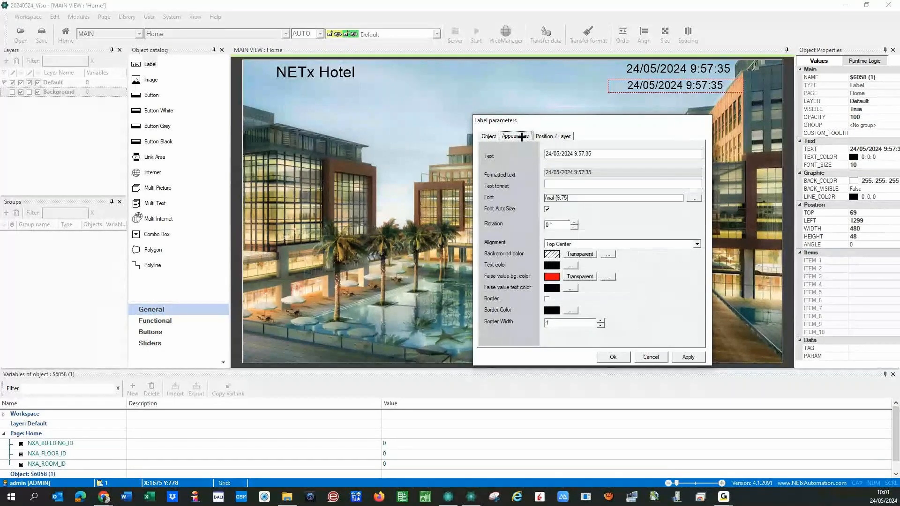
key("Tab")
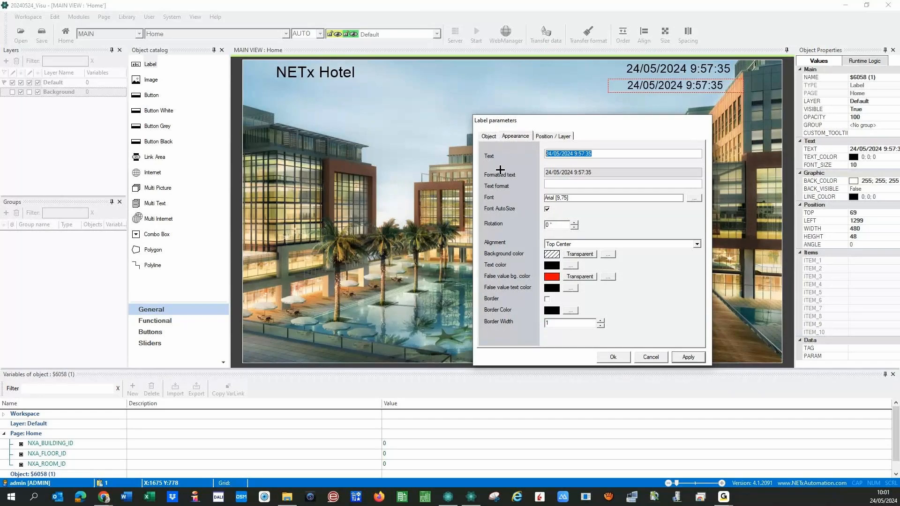
key("Delete")
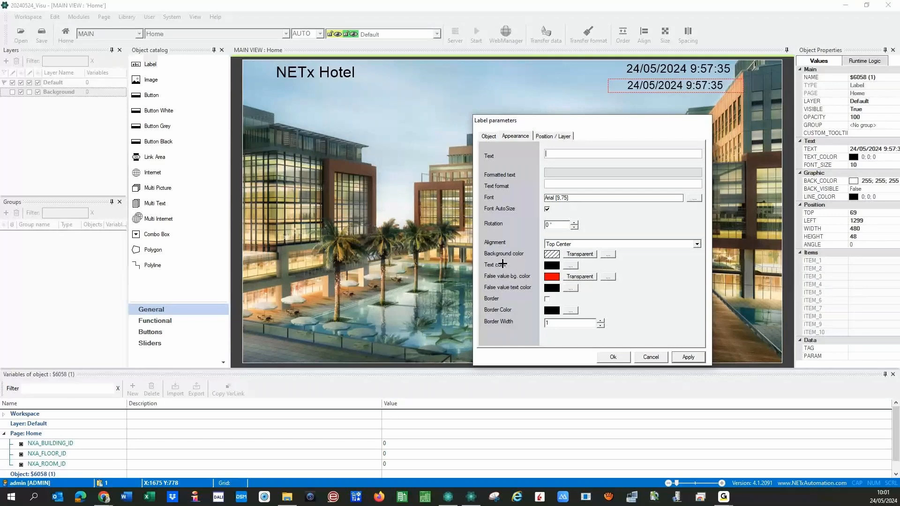
left_click(489, 135)
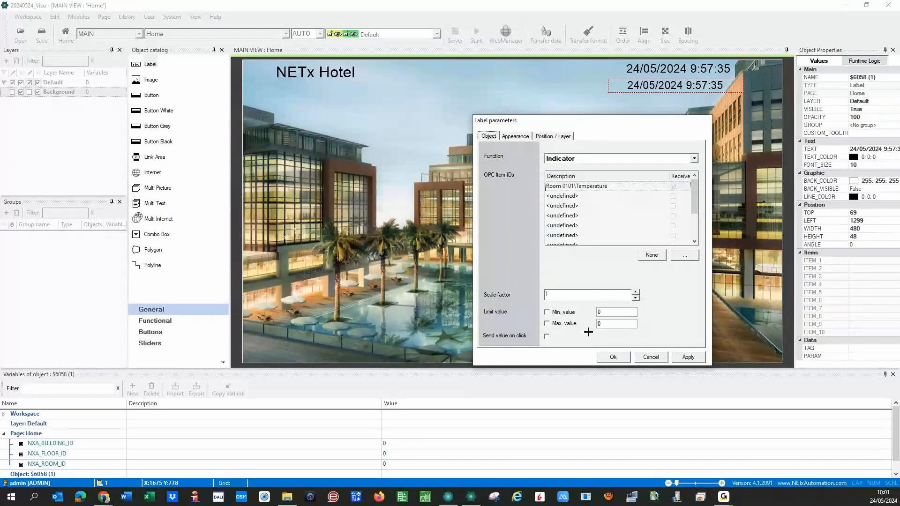
left_click(522, 136)
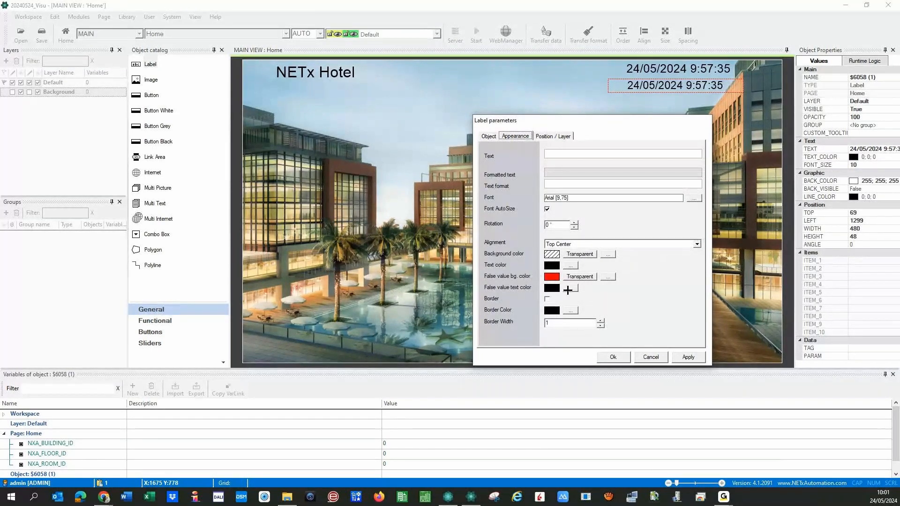
left_click(569, 289)
- Enter 'Temp.: {0:0.#0} °C' as the temperature label's text format, fixing typos
left_click(559, 184)
type("Temp.: {")
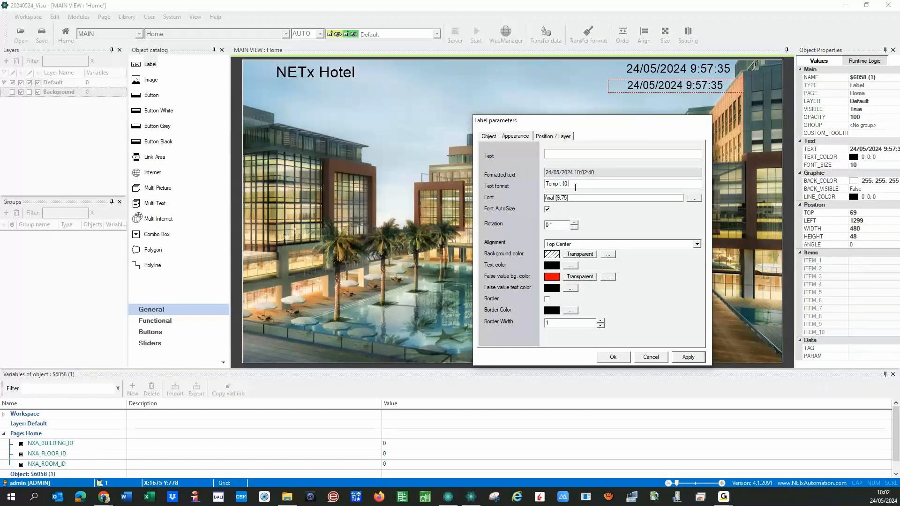
type("0.#0")
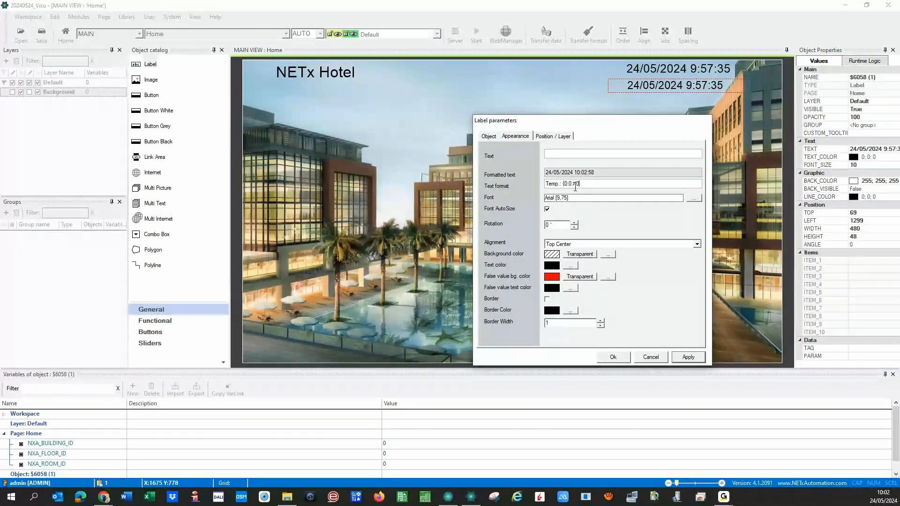
key("BackSpace")
key("BackSpace")
type("0")
key("BackSpace")
type("#0} °C")
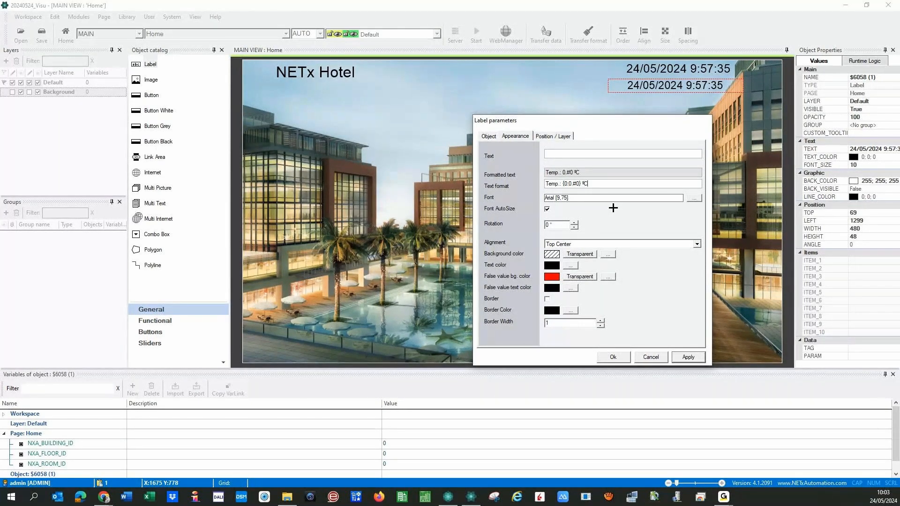
- Apply the label settings and test-run the page, confirming it shows 'Temp.: 19,90 ºC'
left_click(688, 357)
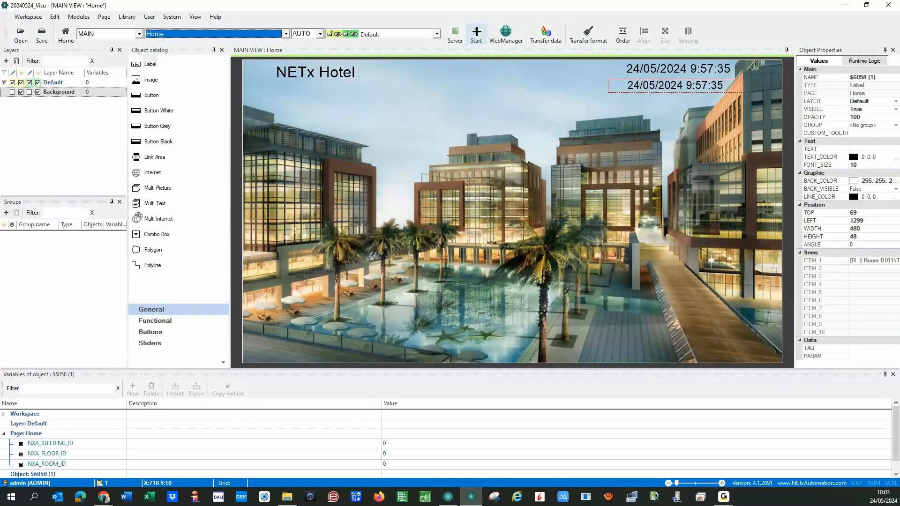
left_click(477, 34)
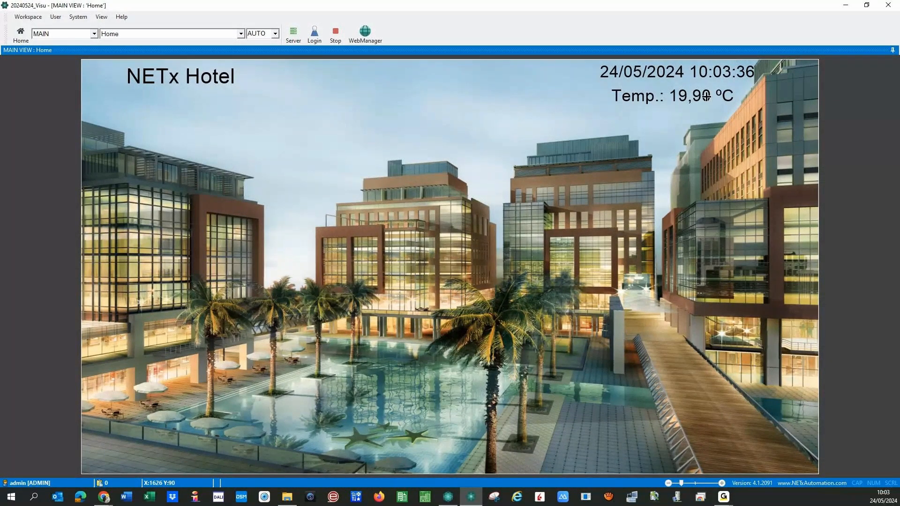
mouse_move(701, 96)
left_click(334, 36)
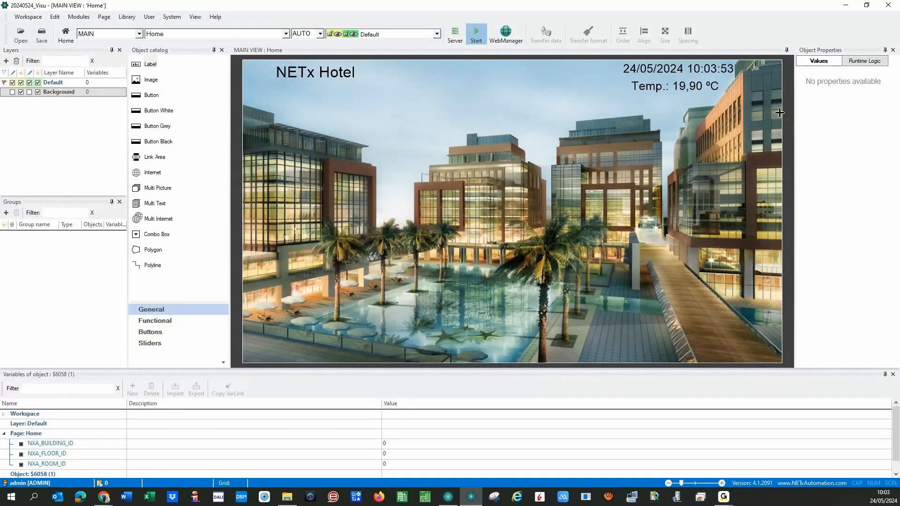
- Set the temperature label's CUSTOM_TOOLTIP property to 'External Temperature'
left_click(710, 88)
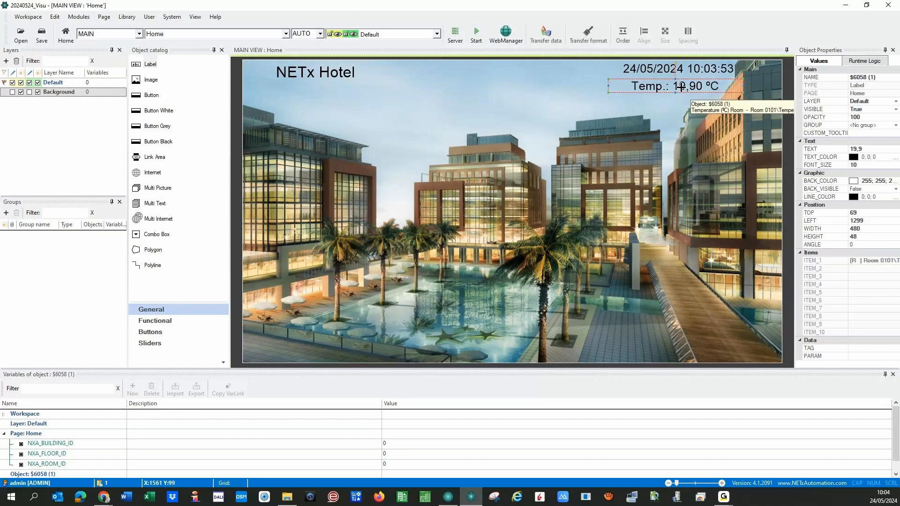
left_click(864, 133)
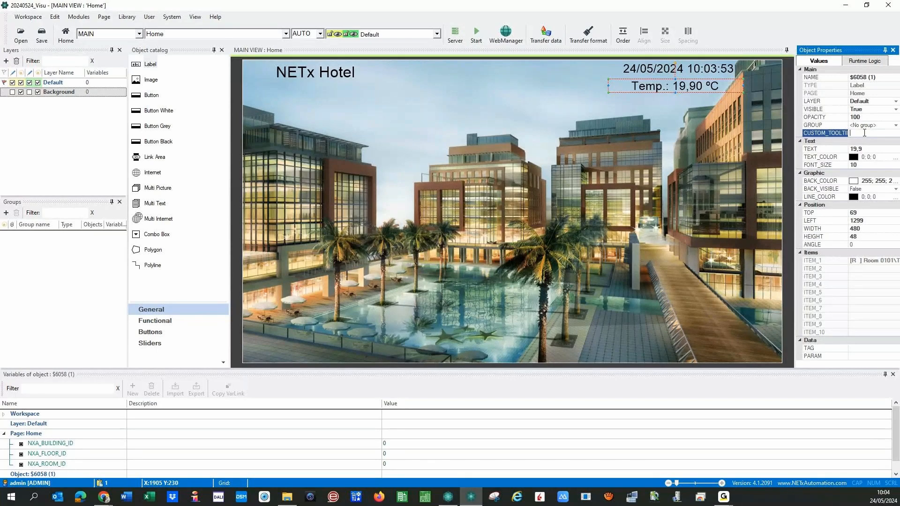
type("External Temperature")
key("Return")
left_click(694, 152)
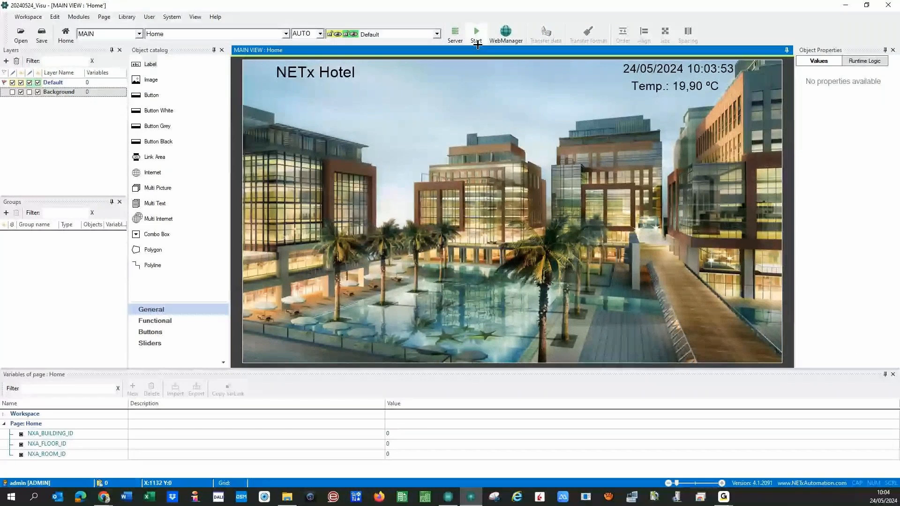
left_click(477, 43)
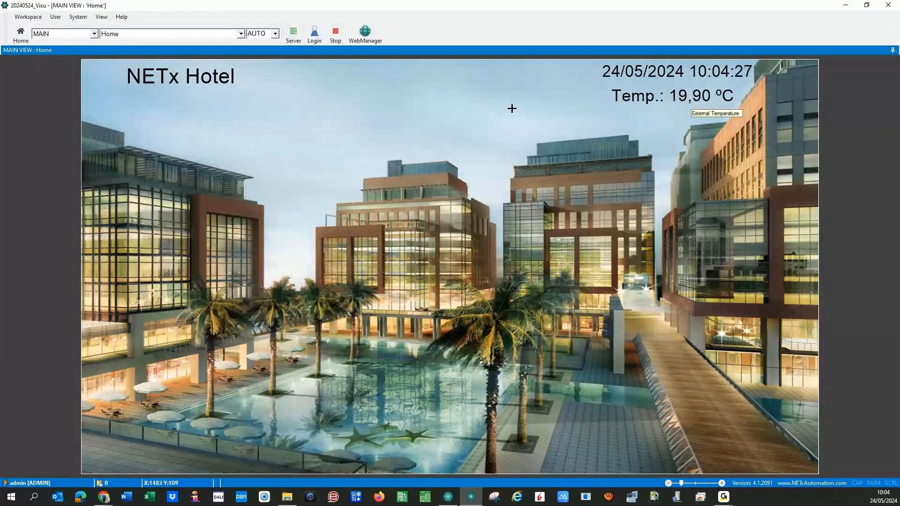
left_click(336, 33)
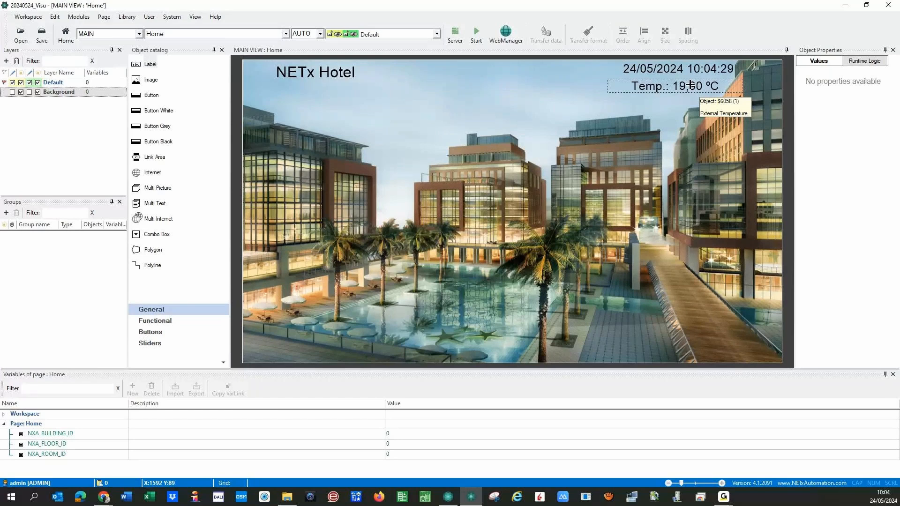
double_click(690, 84)
left_click(515, 136)
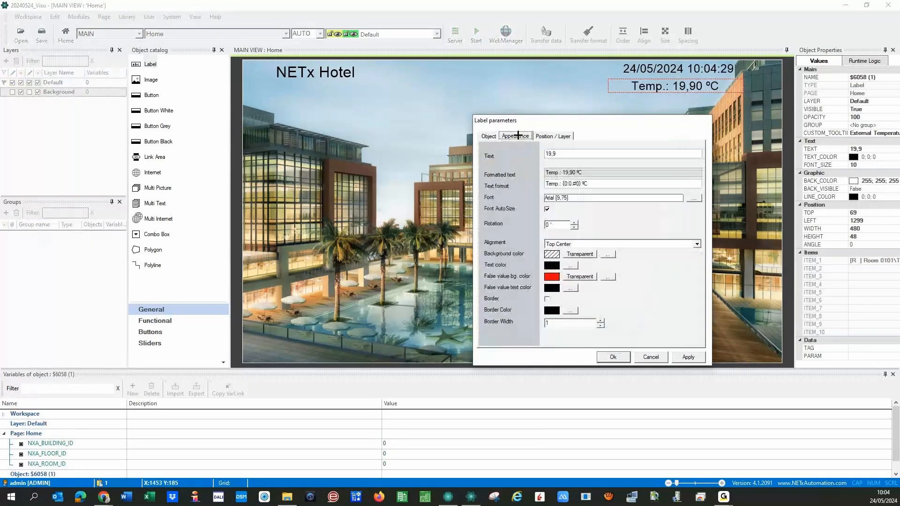
left_click(580, 184)
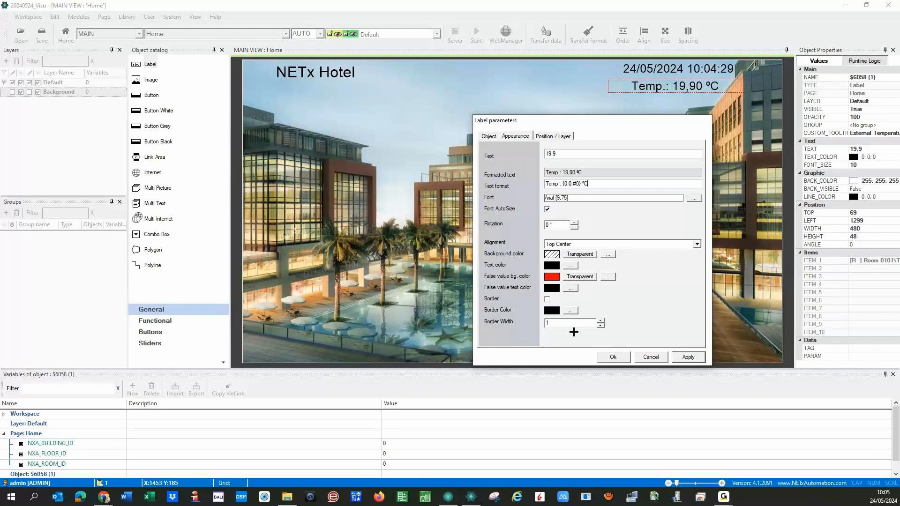
left_click(647, 357)
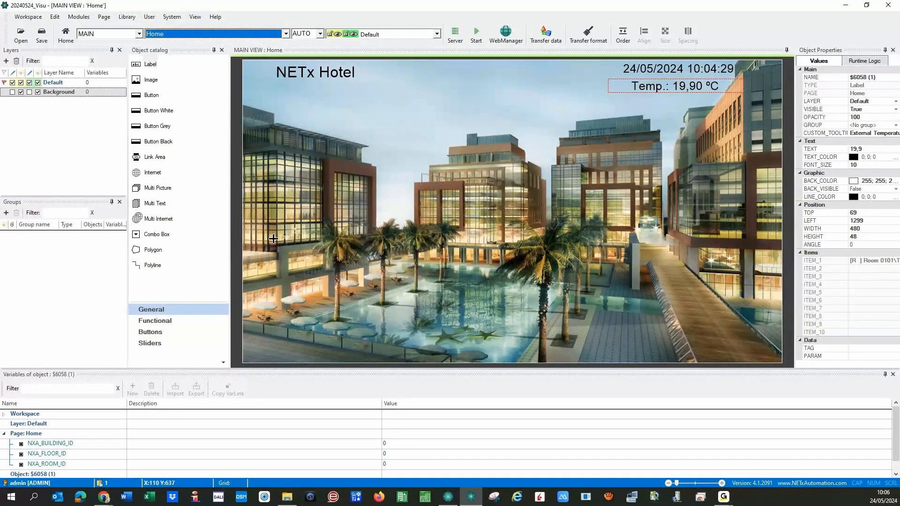
- Start a new page from the Page menu and name it 'Floor'
left_click(107, 19)
key("Escape")
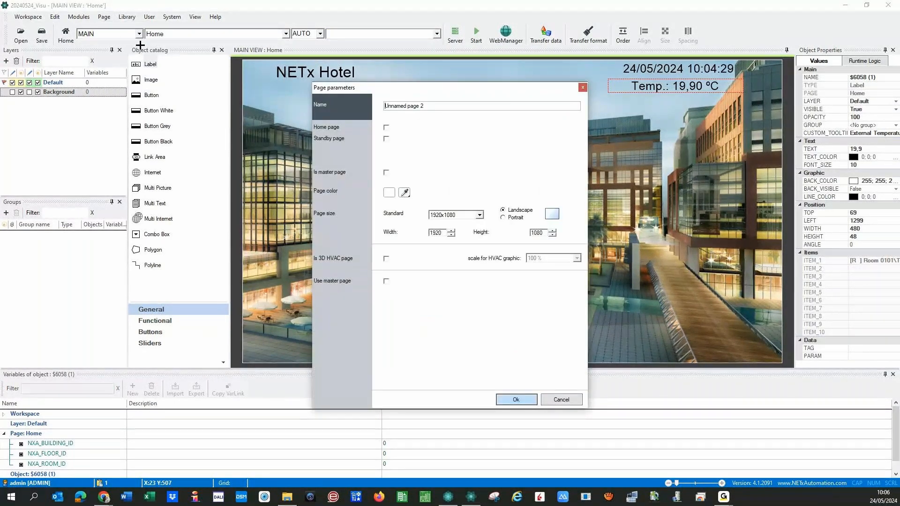
type("Floo")
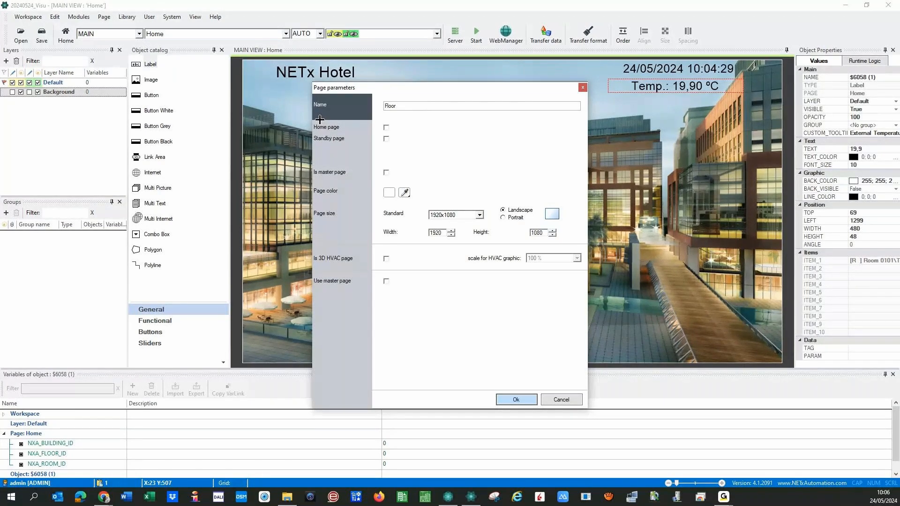
type("r")
- Create the Floor page and place an image object on it
left_click(506, 402)
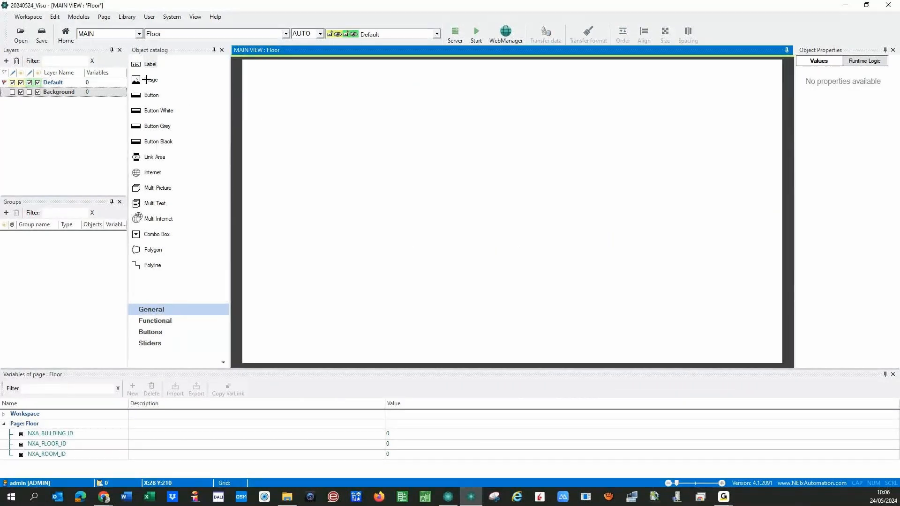
left_click_drag(145, 79, 330, 122)
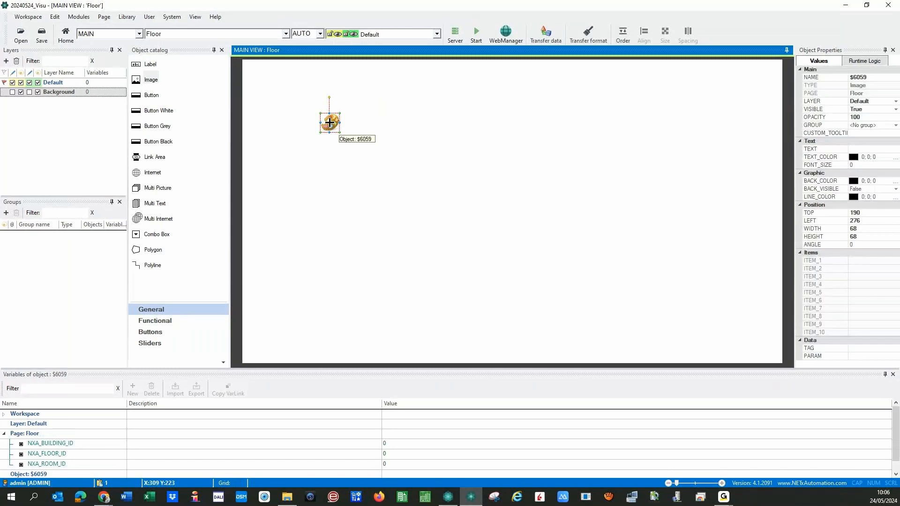
double_click(329, 122)
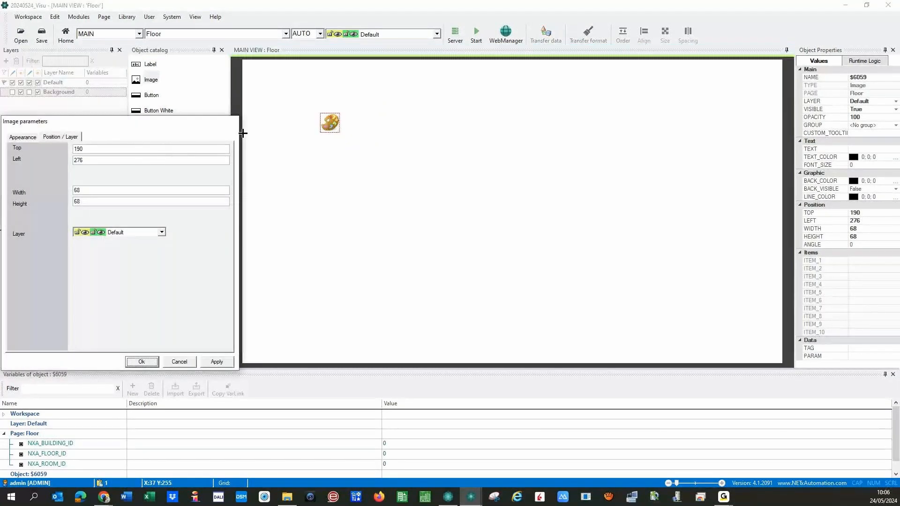
left_click_drag(94, 148, 66, 149)
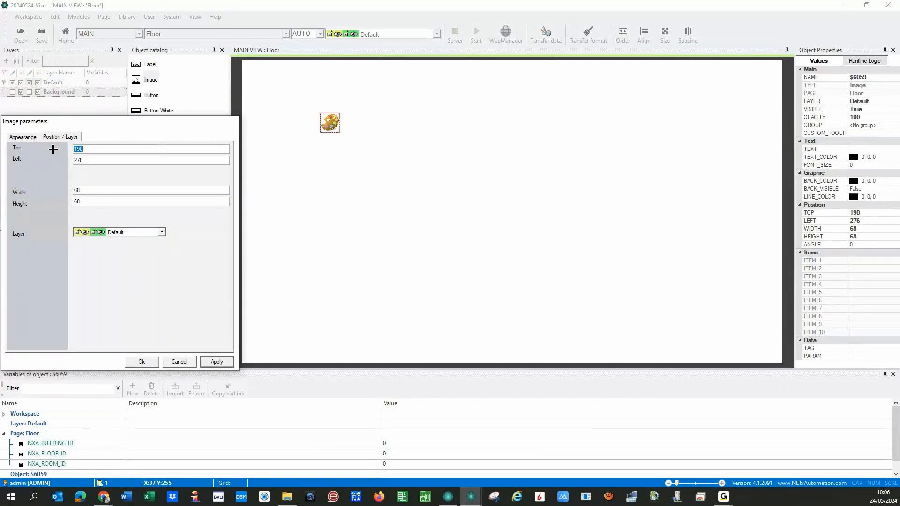
- Set the image's picture to the plan file from NETx Demo Pictures > Floor
left_click(21, 135)
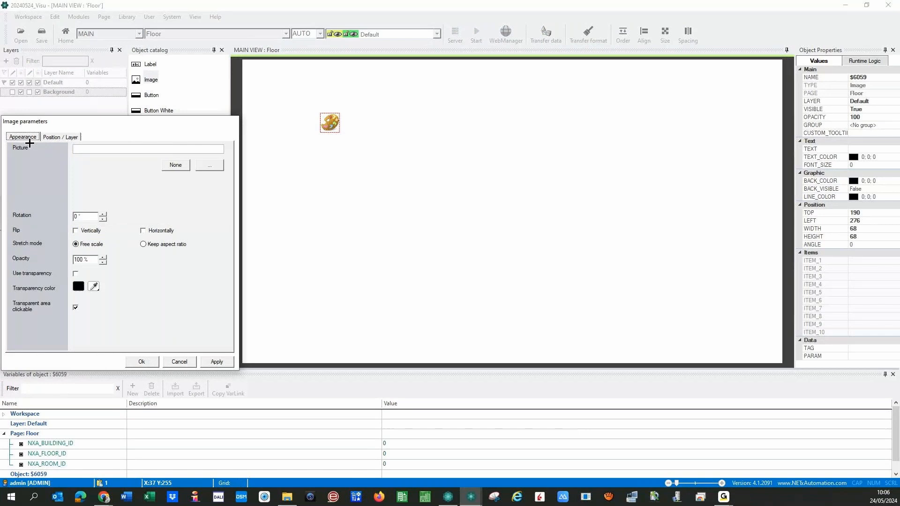
left_click(211, 168)
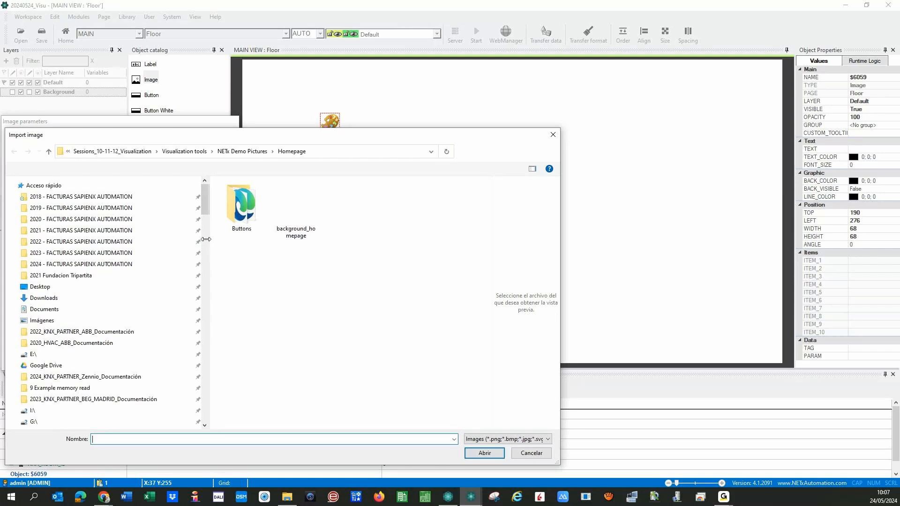
left_click_drag(206, 239, 30, 240)
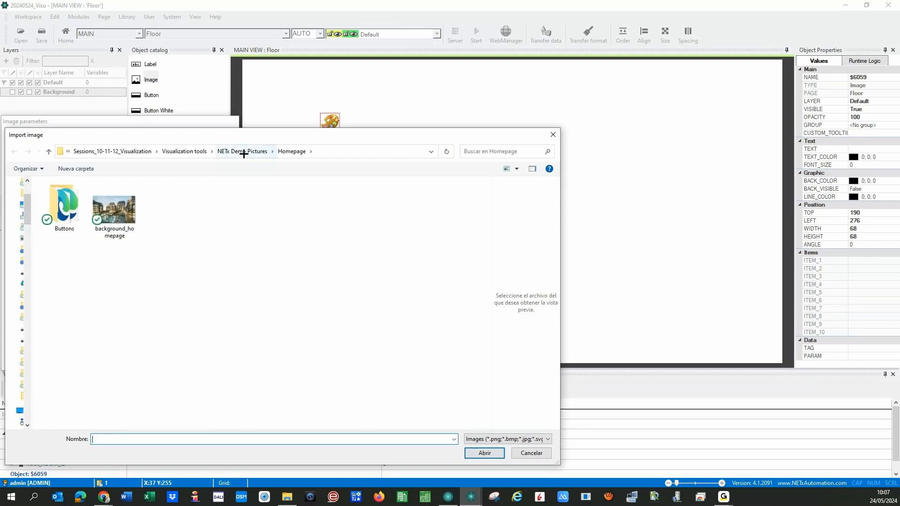
left_click(244, 151)
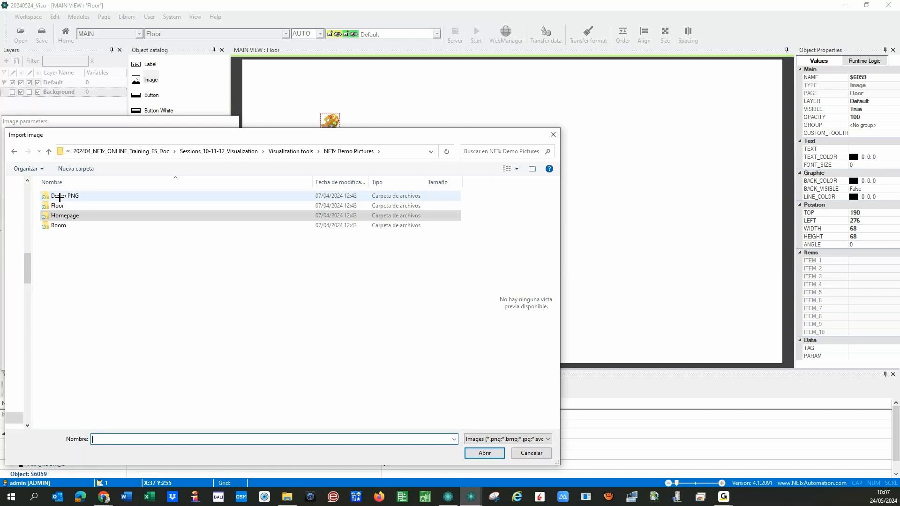
left_click(61, 205)
double_click(66, 205)
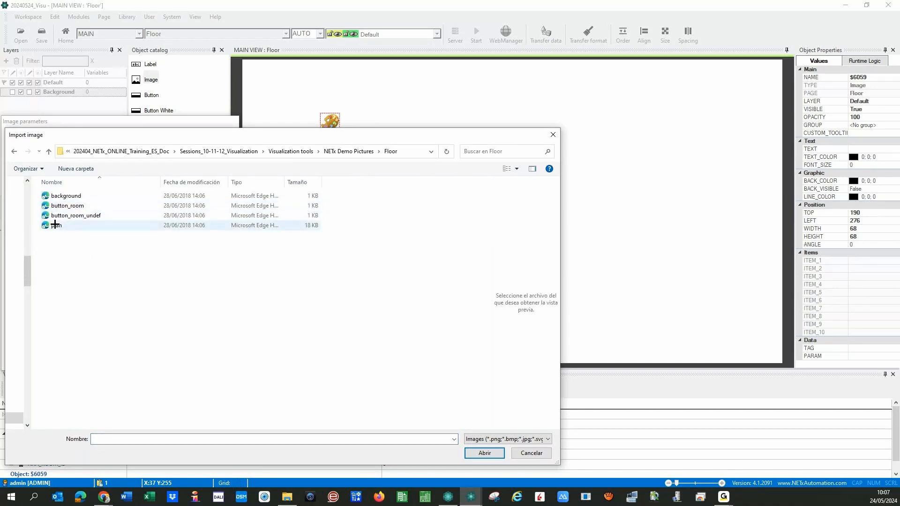
left_click(55, 225)
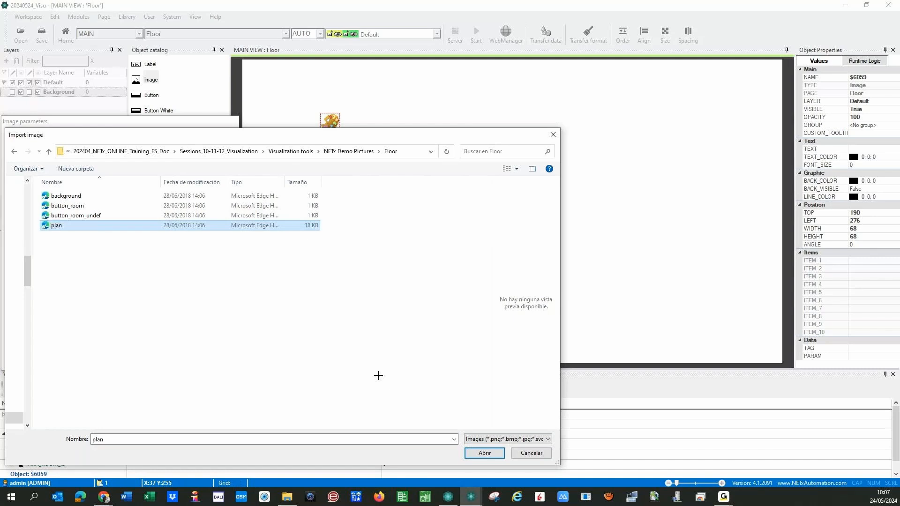
left_click(477, 454)
left_click(217, 361)
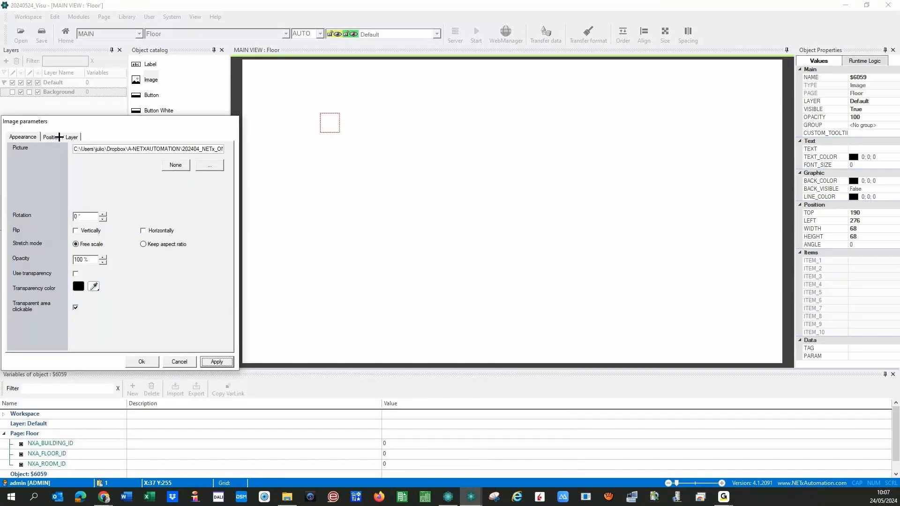
- Position the floor plan image at top 0, left 0, sized 1920×1080
left_click(58, 136)
left_click_drag(94, 149, 48, 150)
type("0")
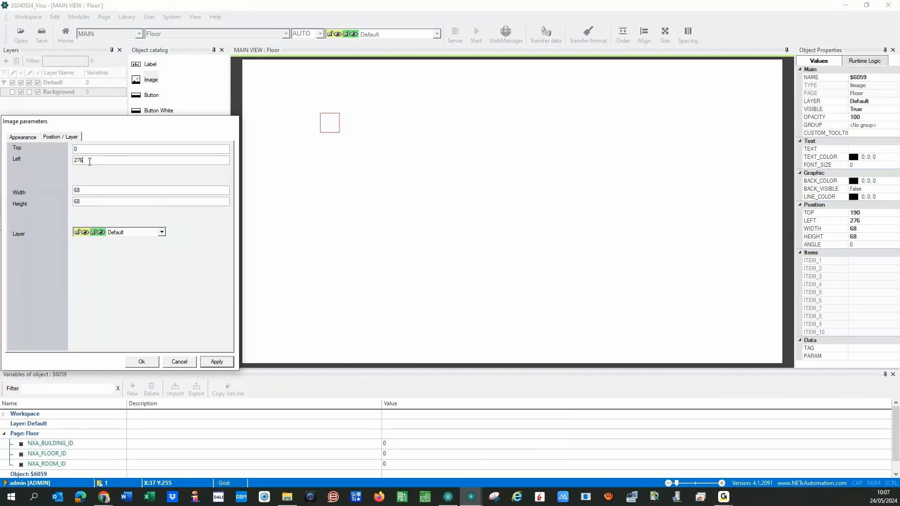
left_click_drag(89, 161, 49, 168)
type("0")
left_click(85, 189)
left_click_drag(85, 189, 68, 192)
type("1920")
key("Tab")
type("1080")
left_click(216, 362)
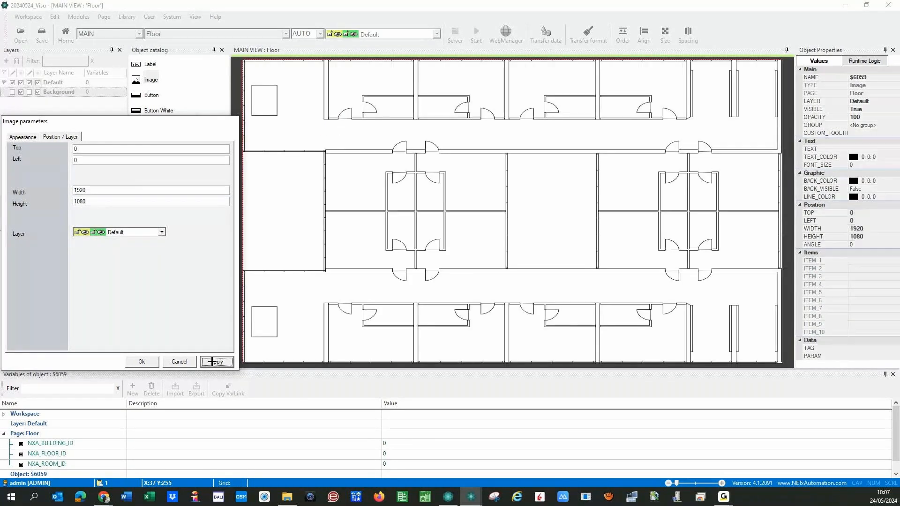
- Move the floor plan image to the Background layer and close its settings
left_click(164, 232)
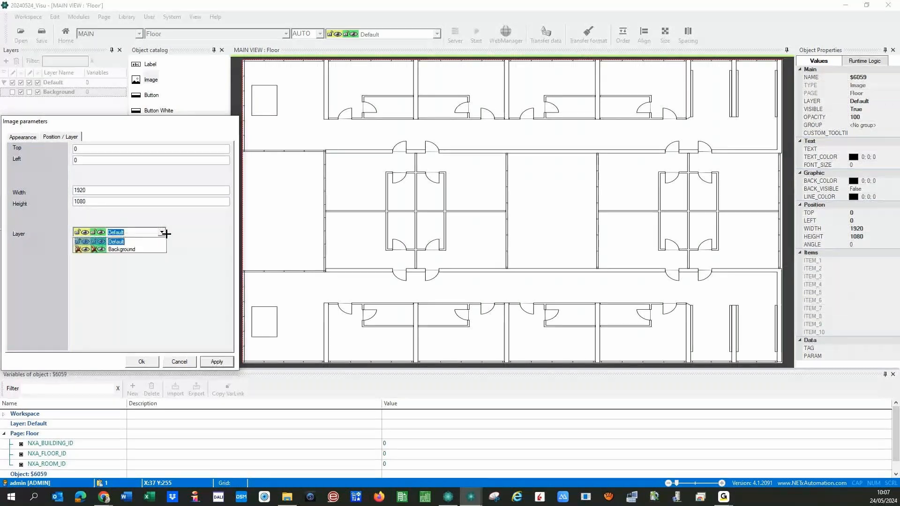
left_click(136, 249)
left_click(211, 361)
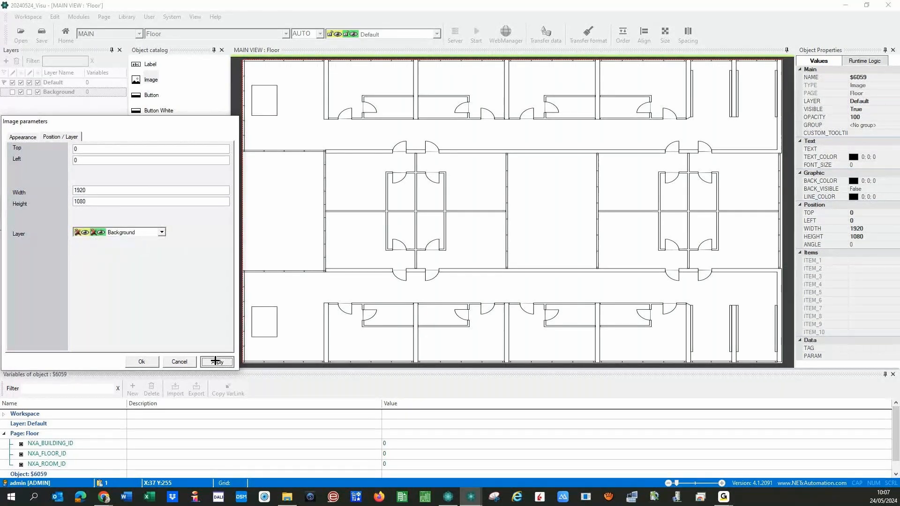
left_click(146, 361)
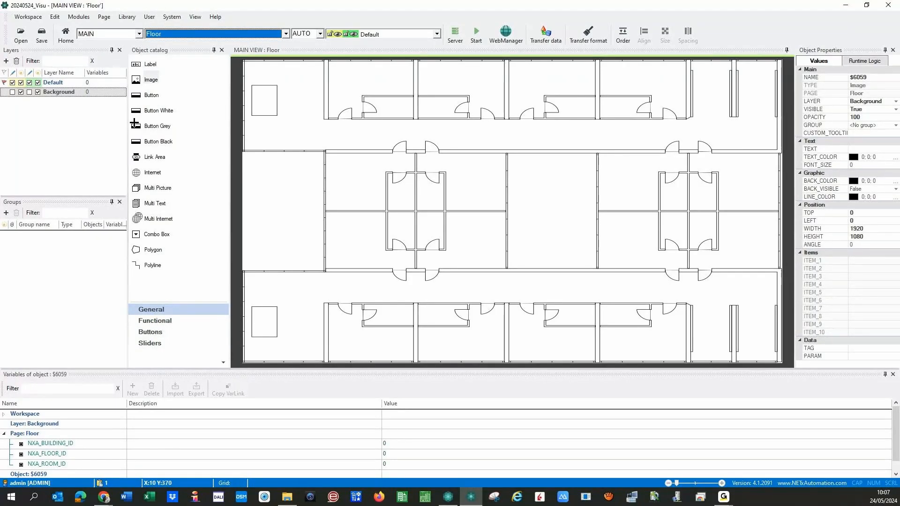
- Add a label about 455×58 near the floor plan's top-left corner
left_click(136, 65)
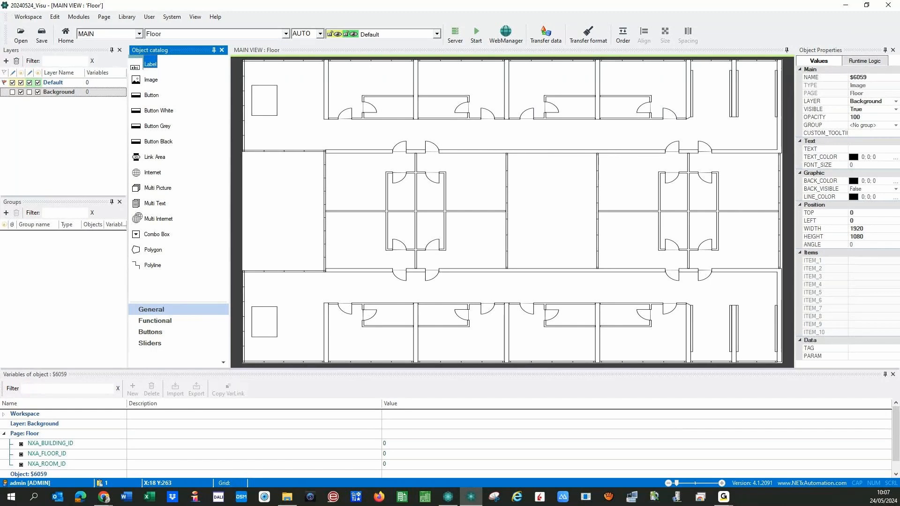
left_click(260, 134)
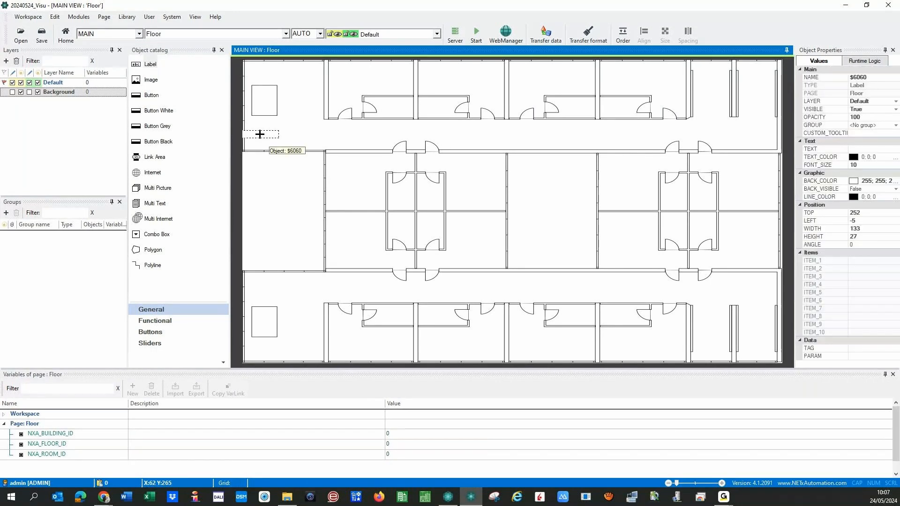
left_click_drag(259, 135, 369, 146)
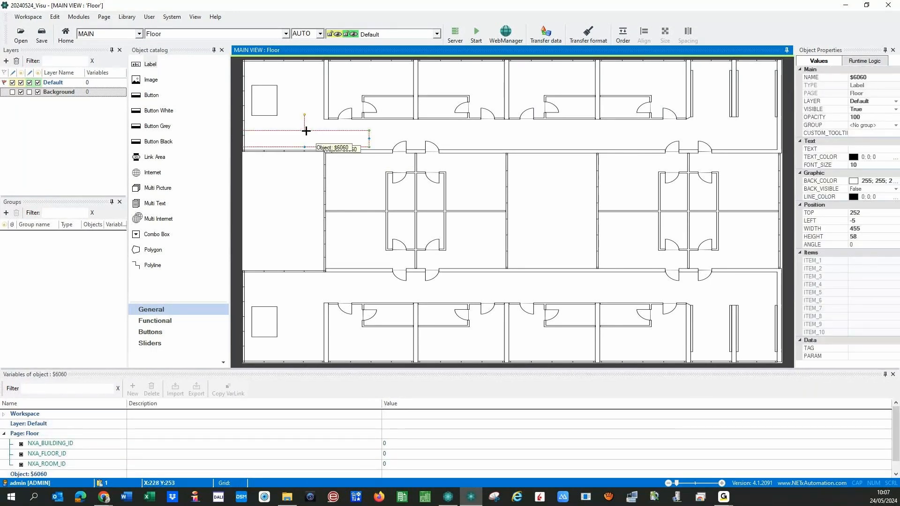
left_click_drag(300, 135, 306, 134)
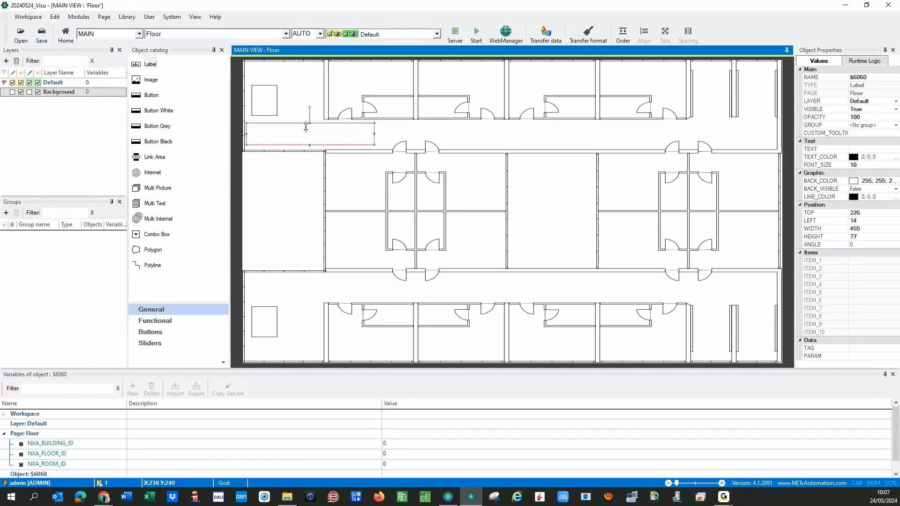
- Set the label text to 'Floor' and begin renaming the NXA_FLOOR_ID page variable
double_click(303, 127)
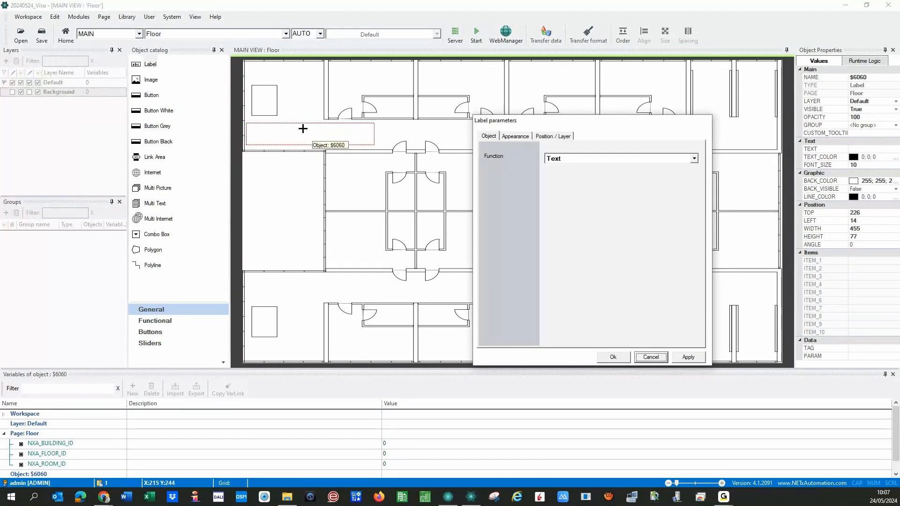
left_click(515, 135)
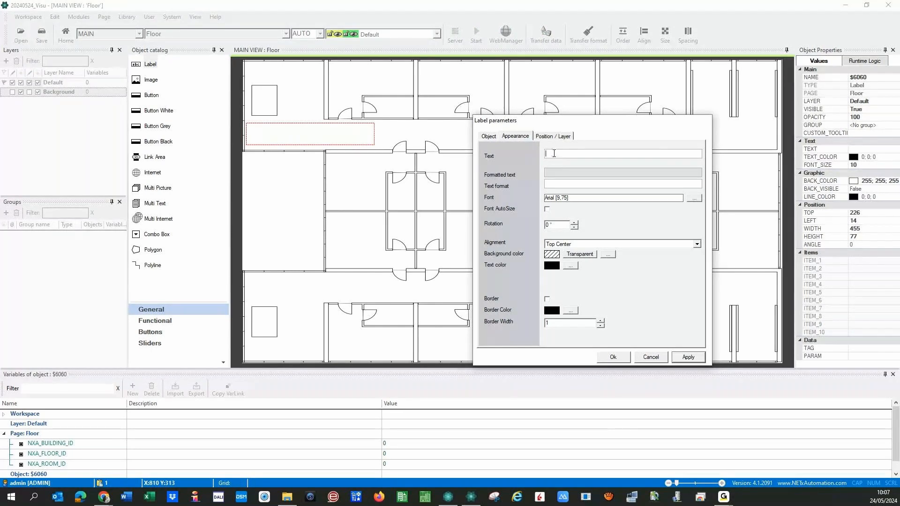
type("Floor")
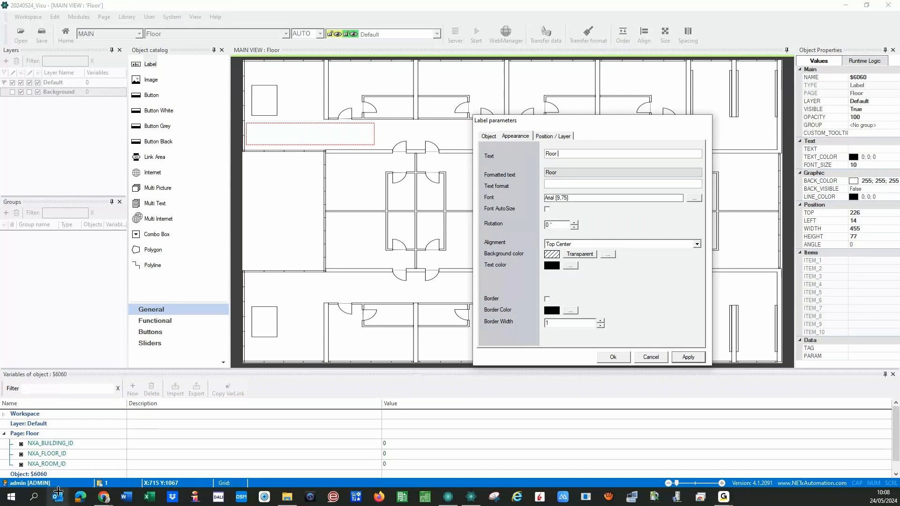
left_click(68, 454)
left_click(74, 454)
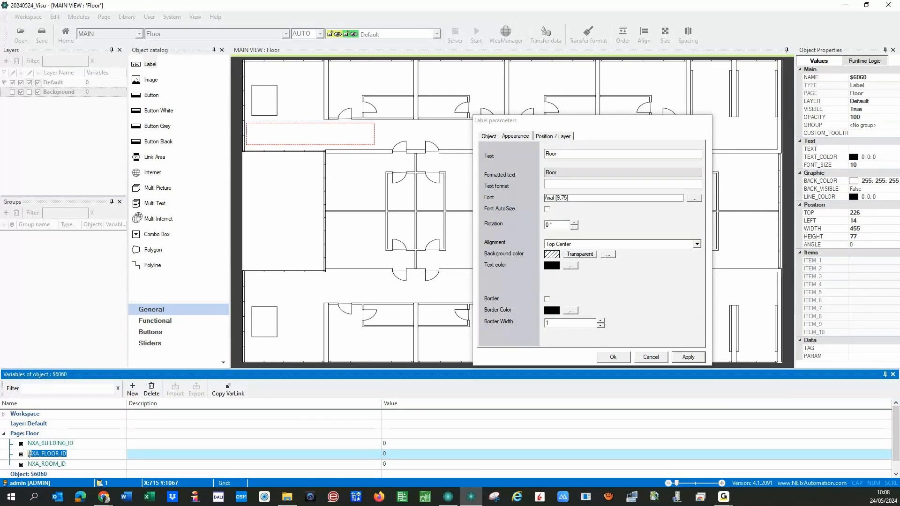
- Rename NXA_FLOOR_ID to F and delete the NXA_ROOM_ID and NXA_BUILDING_ID variables
key("BackSpace")
type("f")
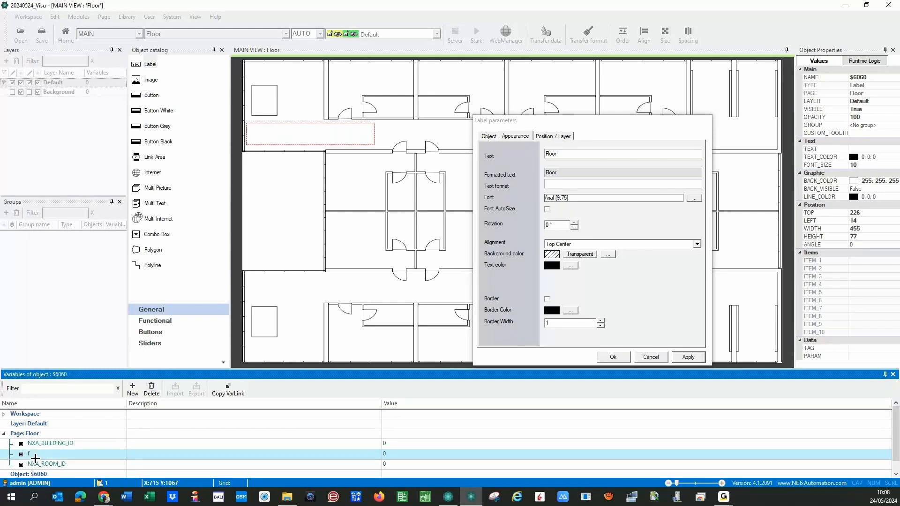
left_click(13, 464)
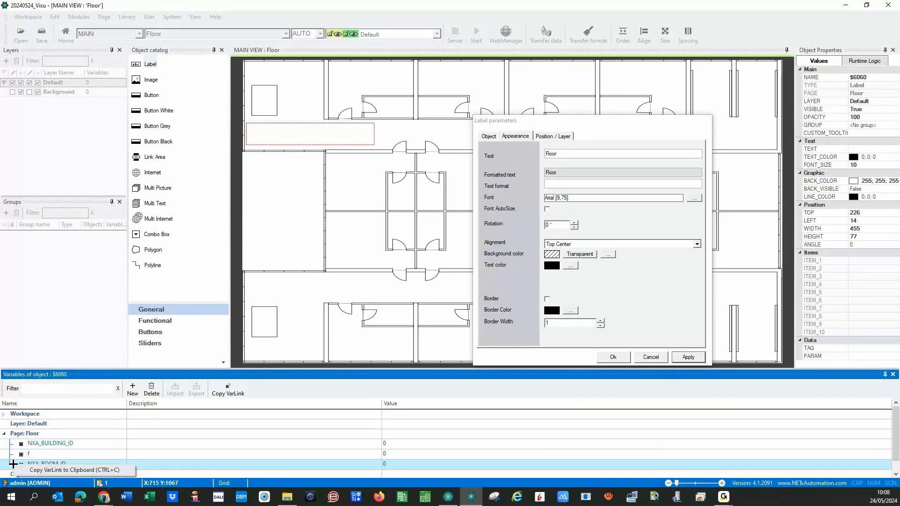
left_click(150, 390)
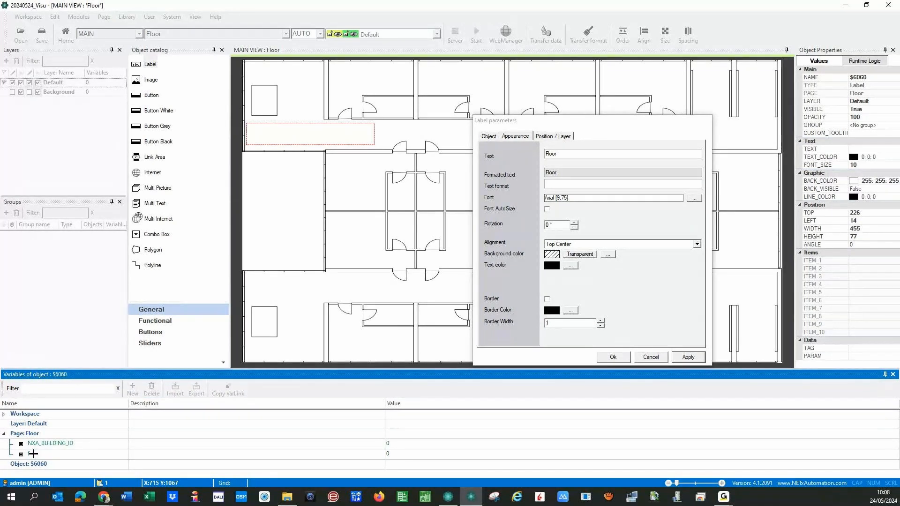
left_click(94, 443)
left_click(151, 392)
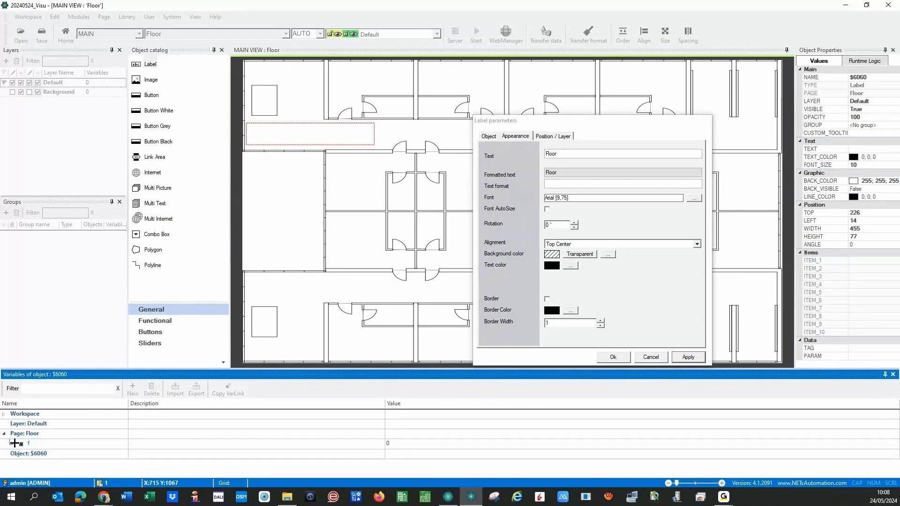
left_click(39, 445)
left_click(16, 444)
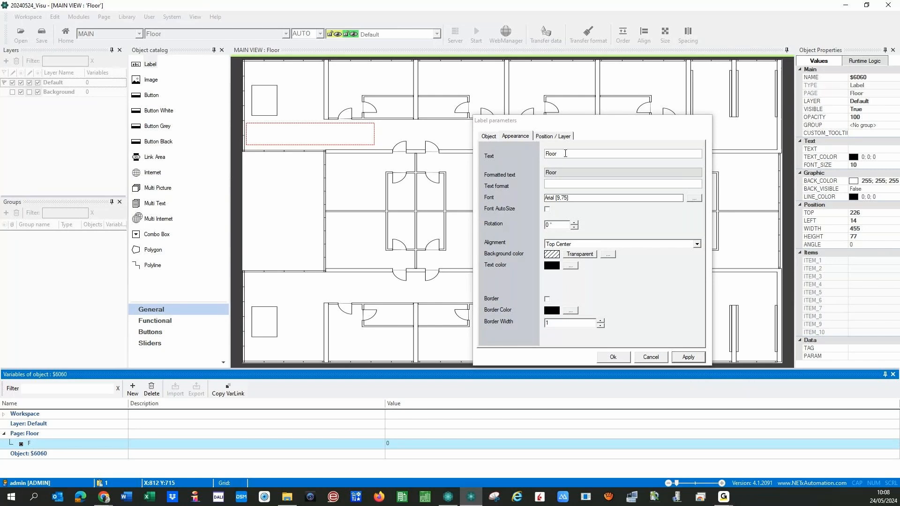
- Remove the hand-typed {PG:F} from the label text and copy page variable F's VarLink
left_click(565, 153)
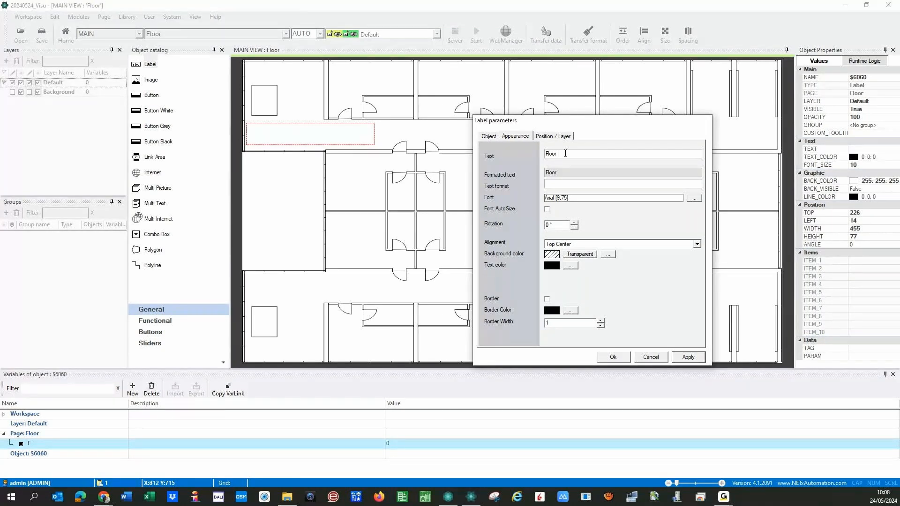
type("{PG:F}")
left_click_drag(573, 154, 558, 154)
key("ctrl+c")
key("Delete")
left_click(234, 394)
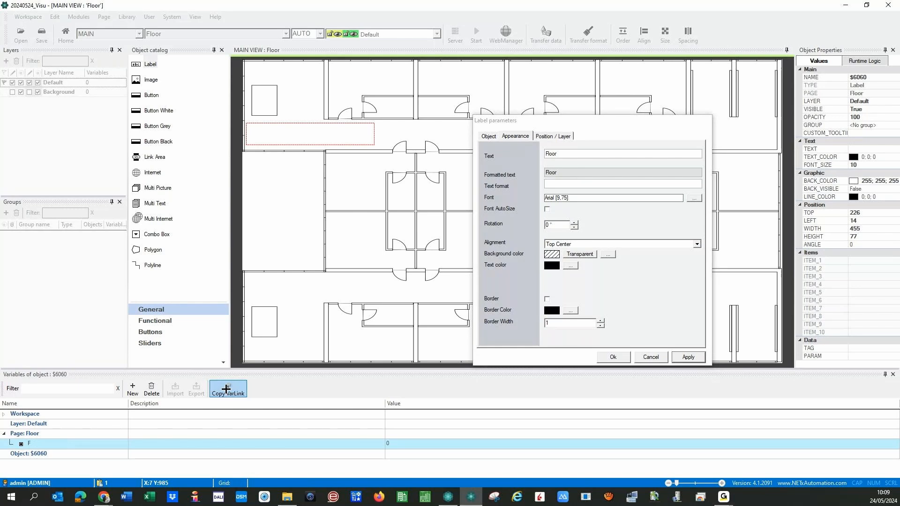
left_click(564, 156)
- Paste the F link so the label reads 'Floor {PG:F}', enable Font AutoSize, and apply
key("ctrl+v")
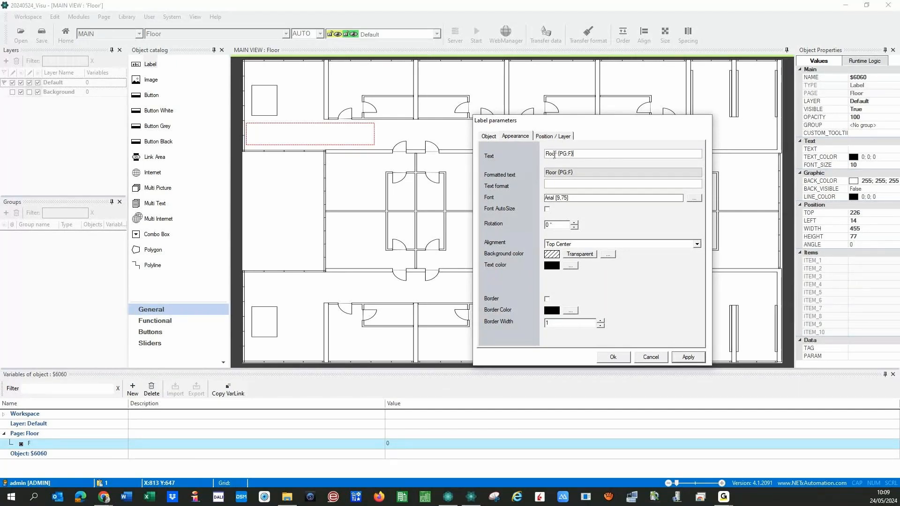
left_click(547, 209)
left_click(689, 356)
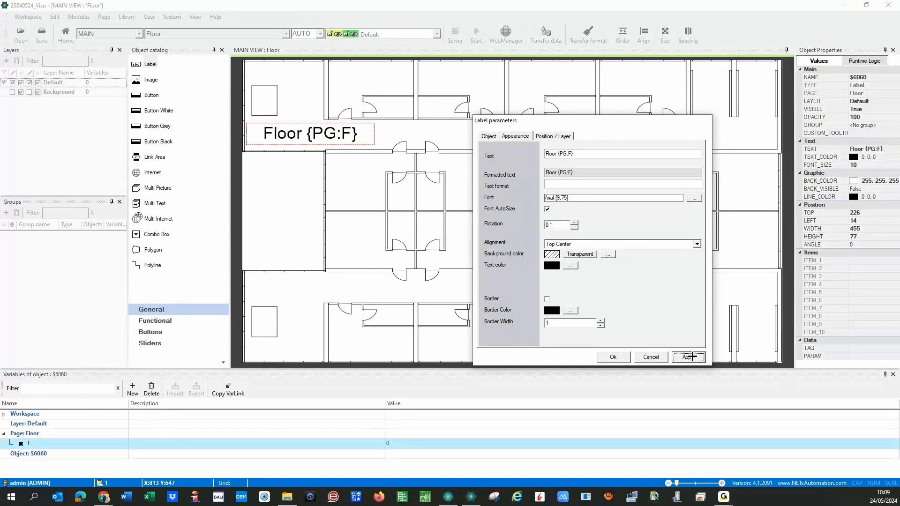
left_click(615, 357)
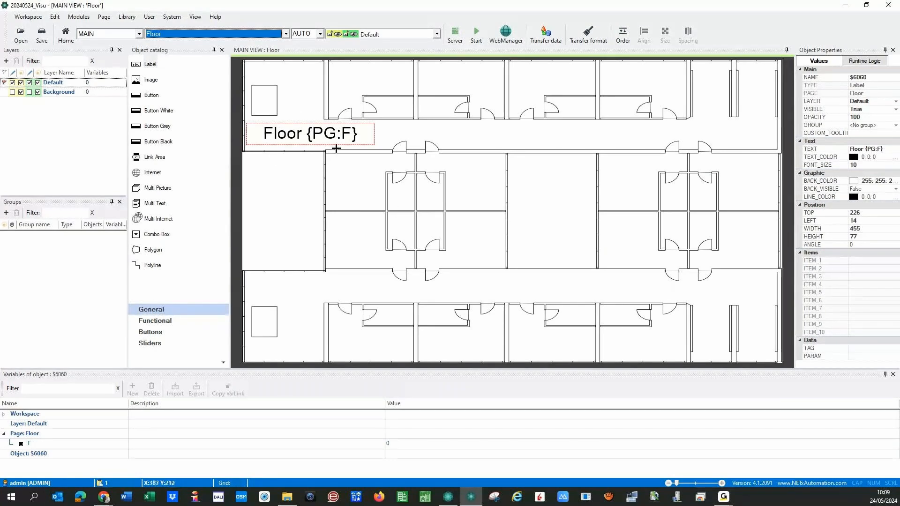
left_click(345, 191)
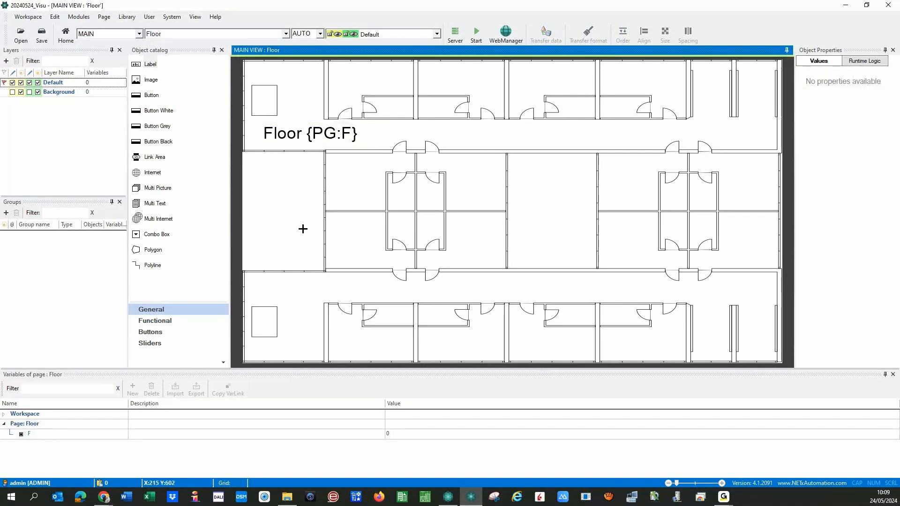
- On the Home page, add link area $6061, 490×75 at left 10, top 580
left_click(285, 34)
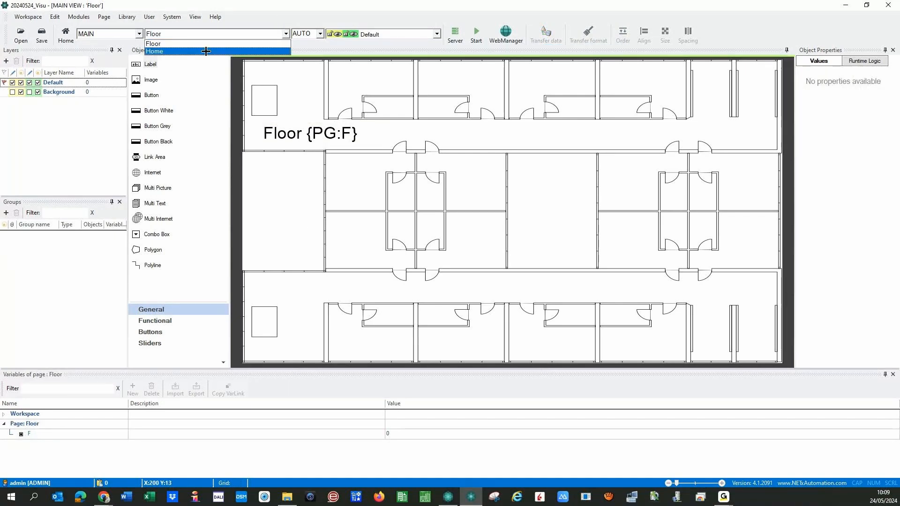
left_click(206, 51)
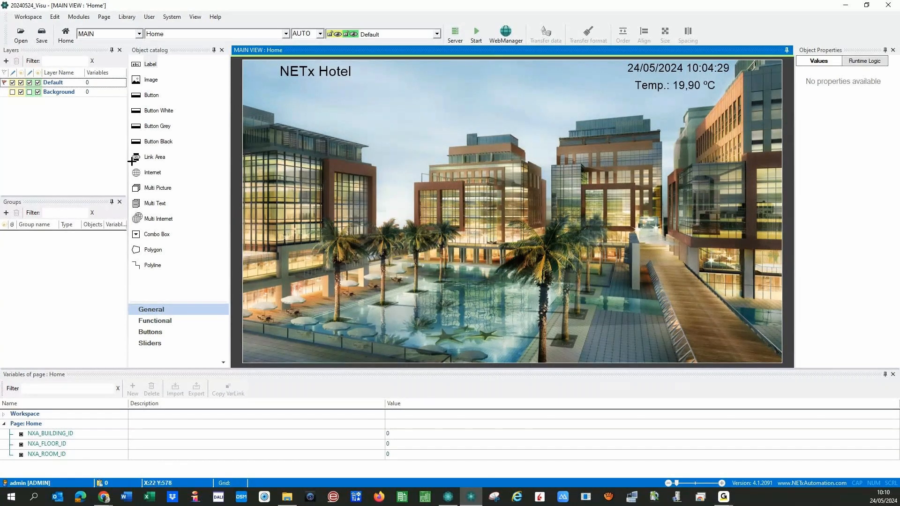
left_click_drag(133, 160, 260, 237)
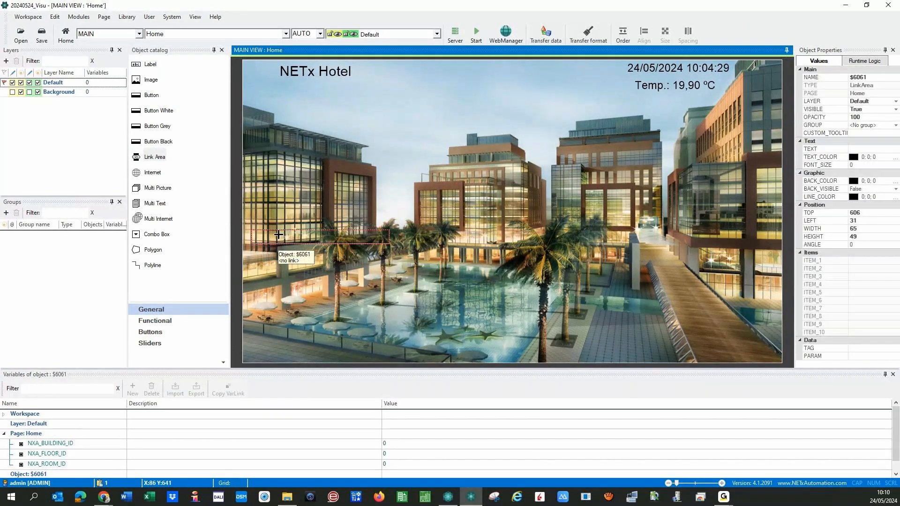
left_click_drag(278, 234, 253, 234)
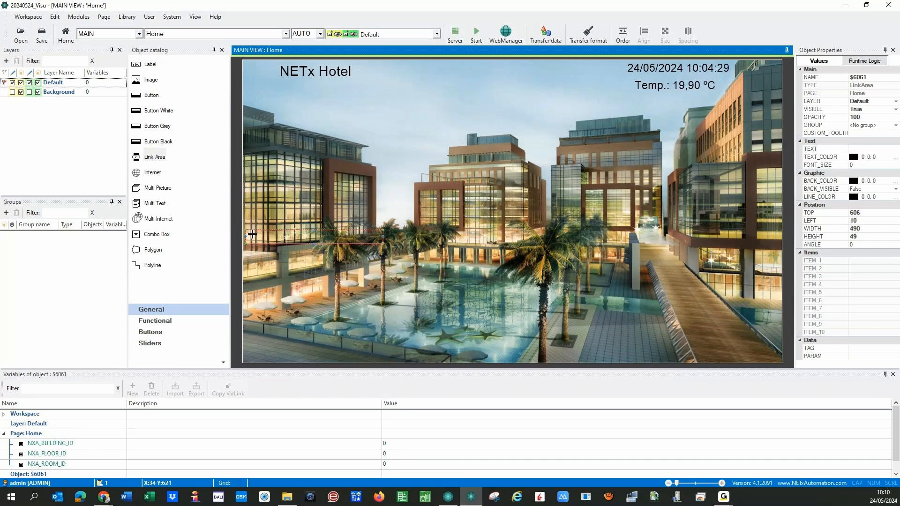
left_click(312, 228)
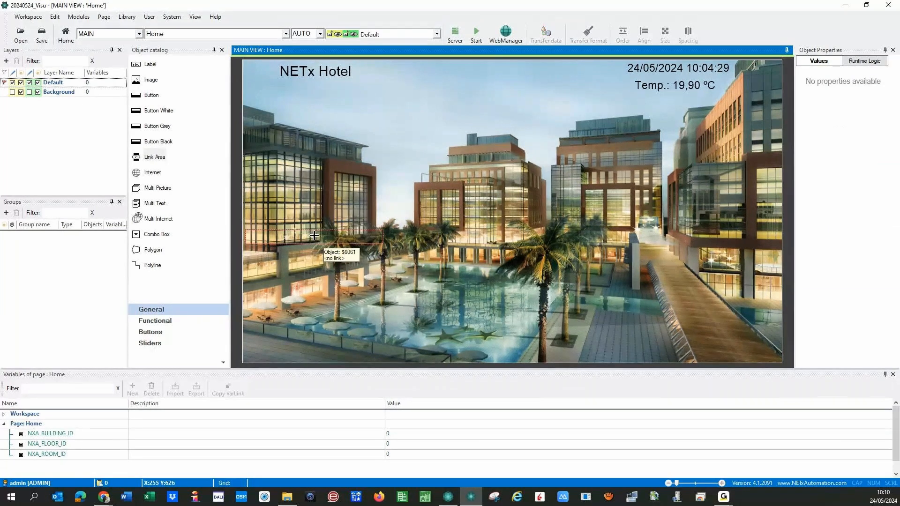
left_click(313, 235)
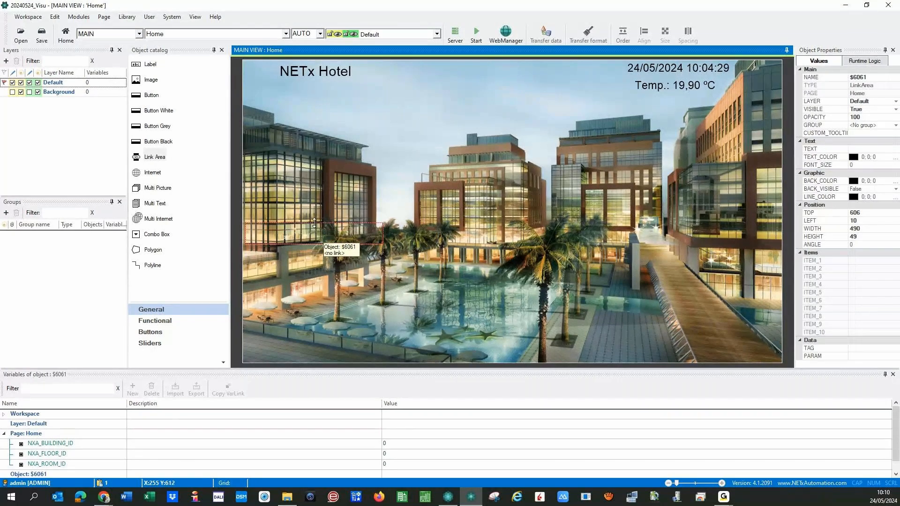
left_click_drag(314, 230, 314, 223)
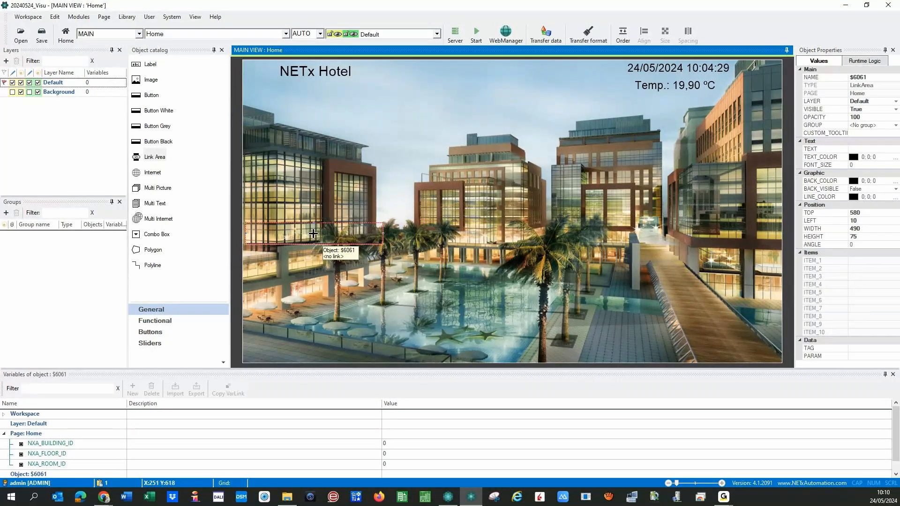
double_click(315, 237)
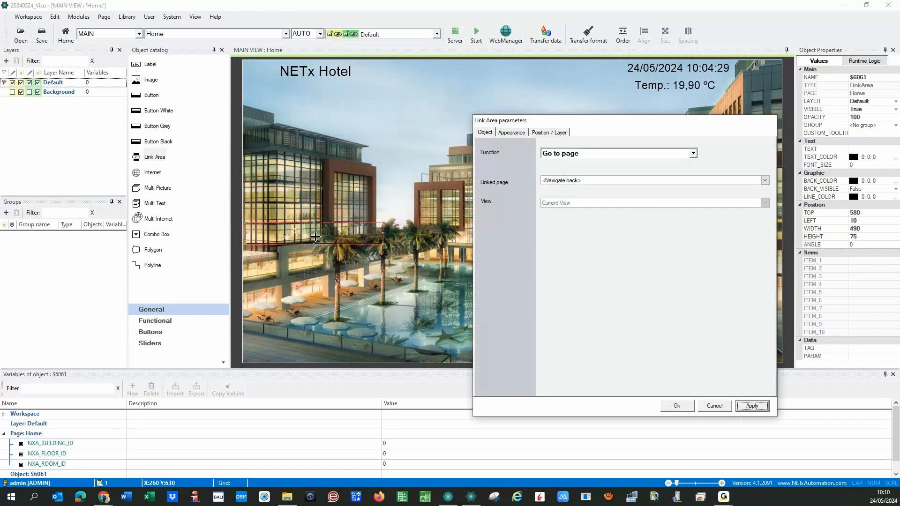
left_click(694, 153)
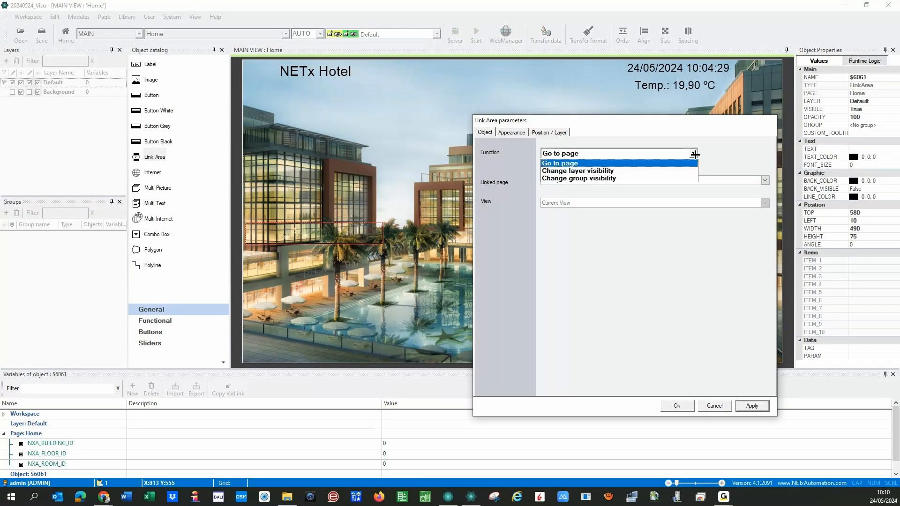
left_click(694, 154)
left_click(694, 154)
left_click(695, 154)
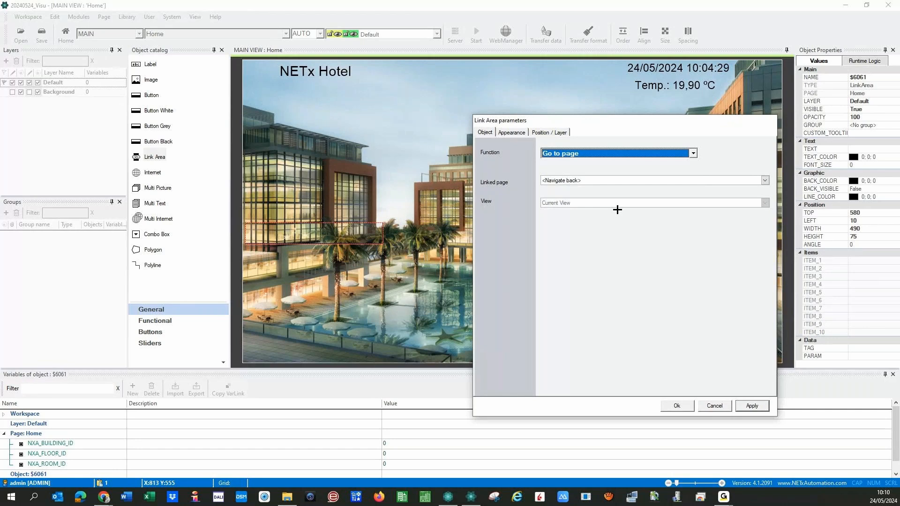
left_click(764, 181)
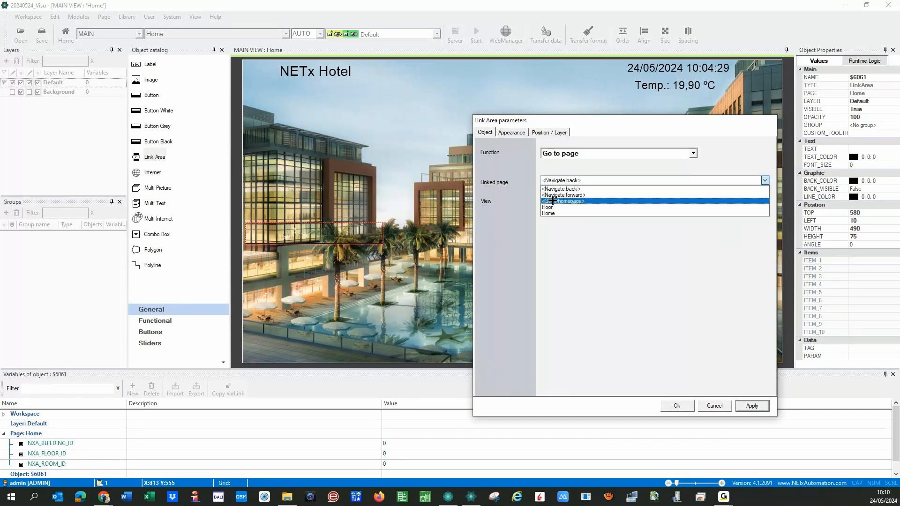
left_click(550, 207)
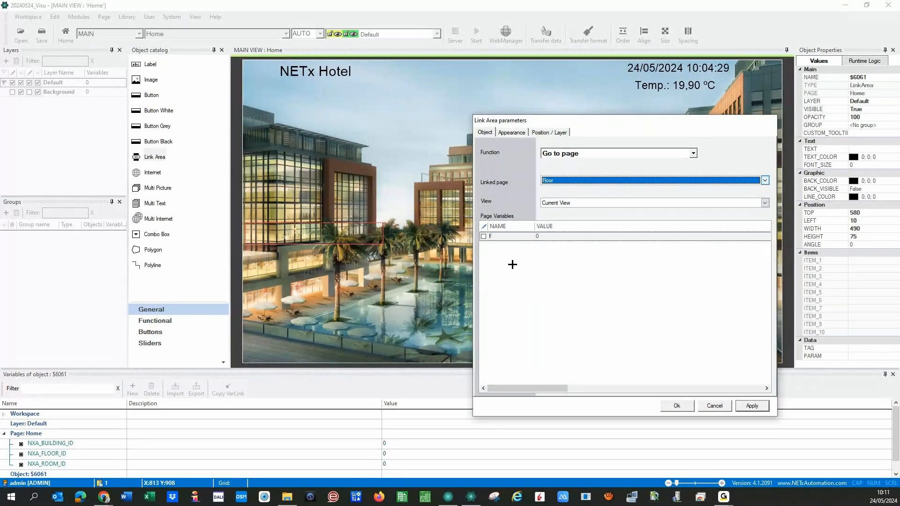
left_click(715, 405)
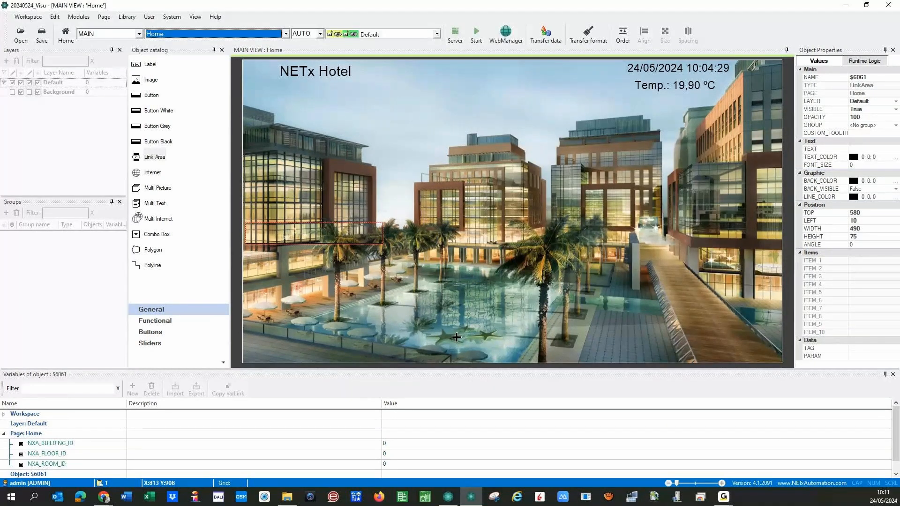
- Delete the stray two-point line left by a failed polygon attempt
left_click(457, 337)
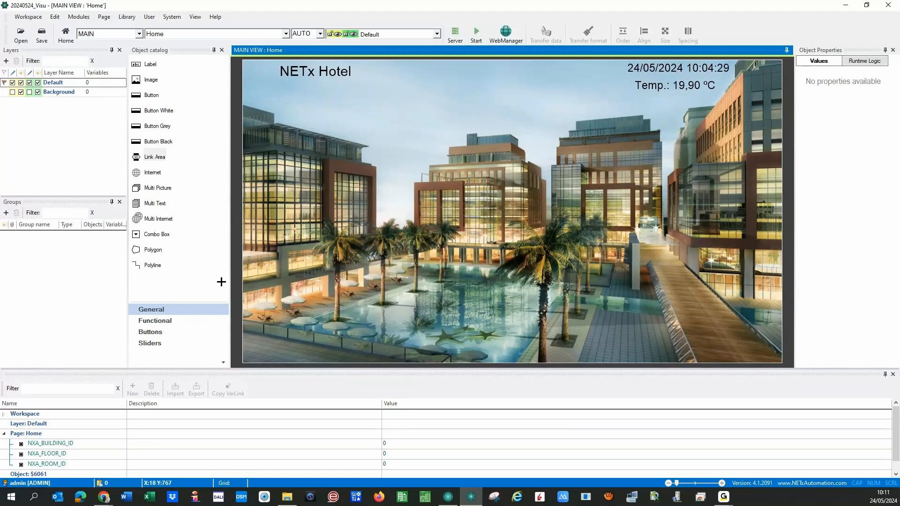
left_click_drag(153, 249, 261, 257)
left_click_drag(271, 249, 268, 239)
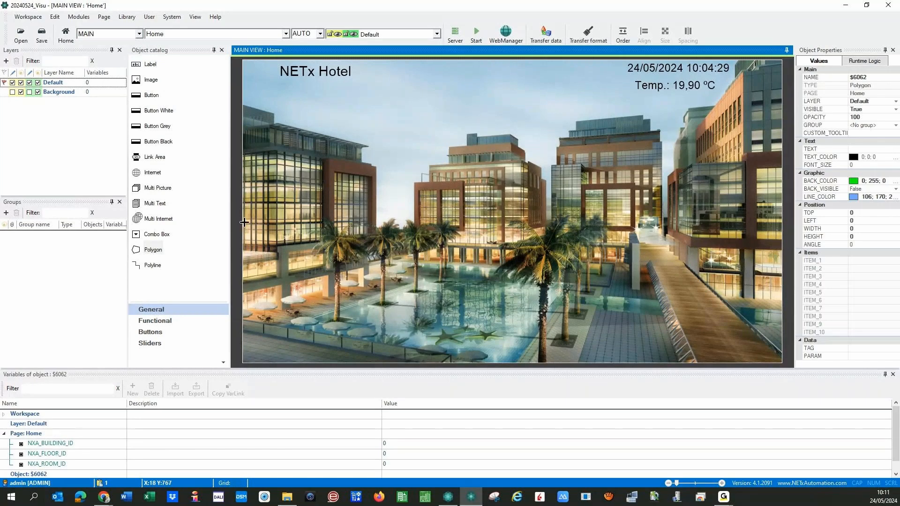
left_click(277, 223)
right_click(376, 240)
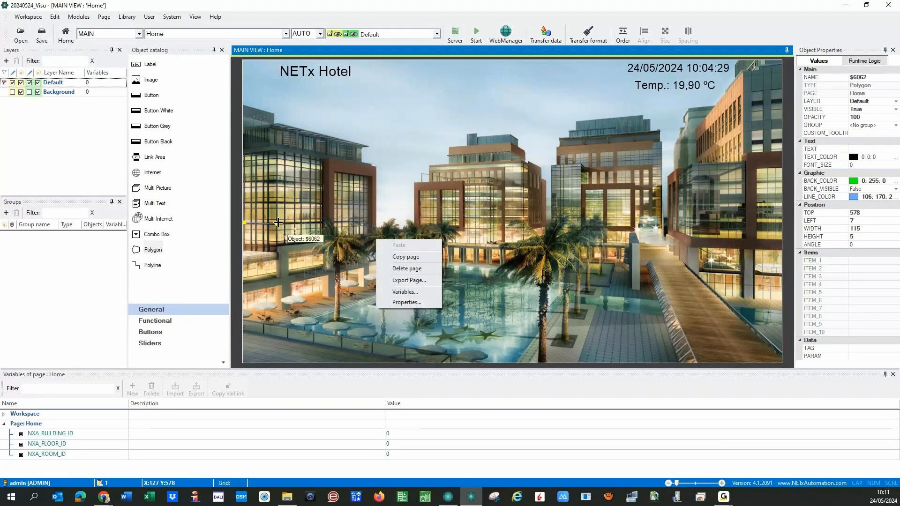
left_click(368, 238)
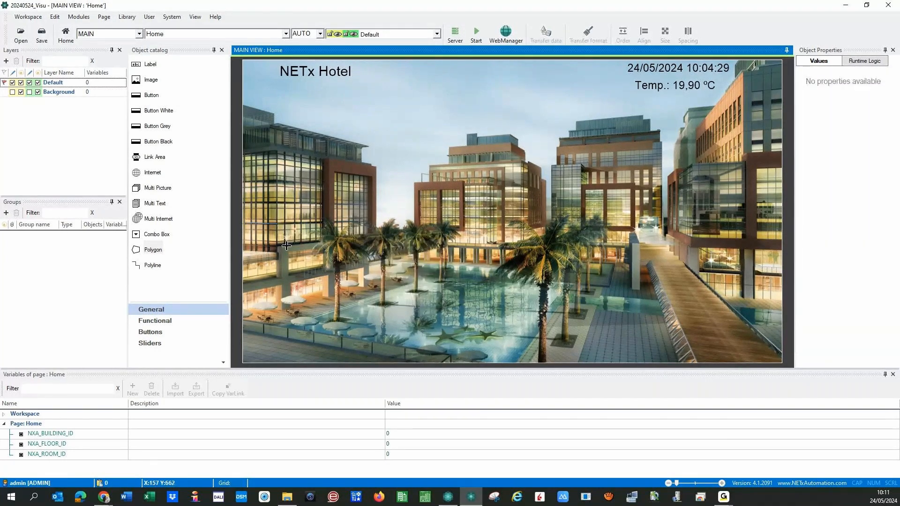
left_click(270, 223)
key("Delete")
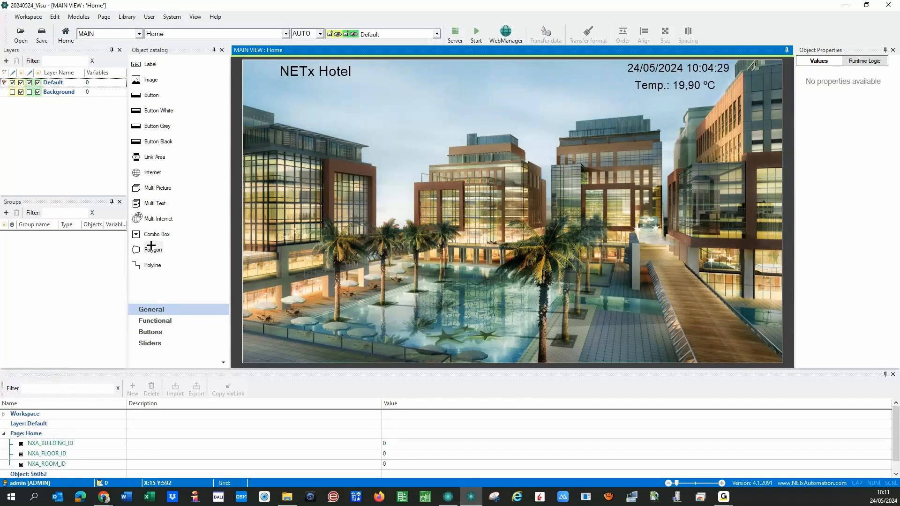
- Draw a new polygon's corners around the lower-left building area of the Home picture
left_click_drag(137, 248, 256, 227)
left_click(245, 223)
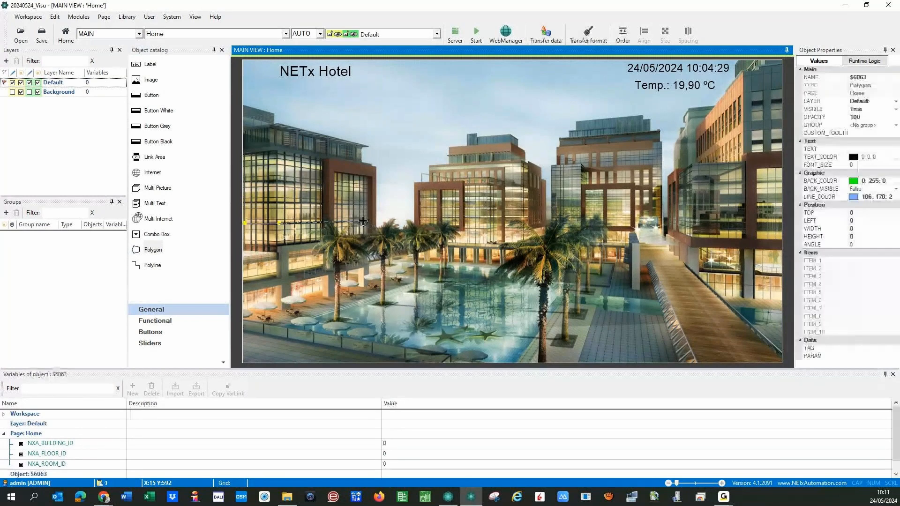
left_click(279, 224)
left_click(377, 219)
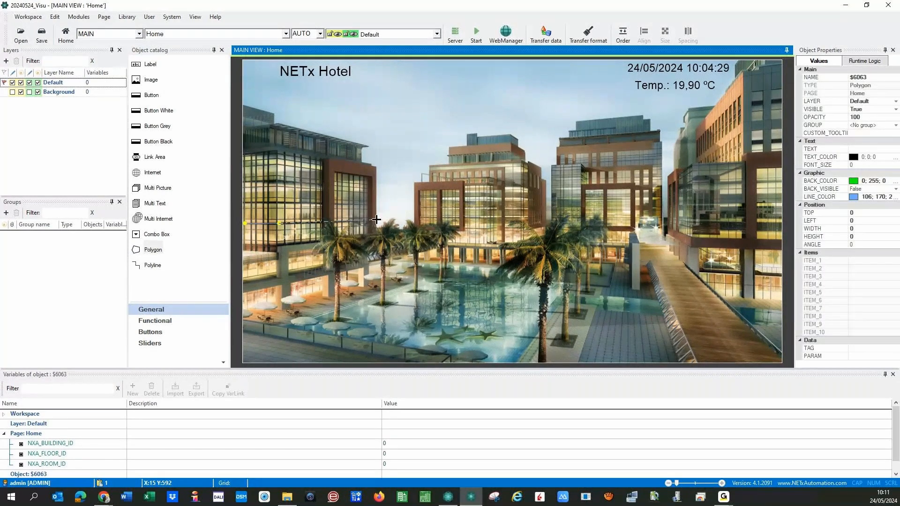
left_click(376, 241)
left_click(278, 245)
- Close the polygon and set its link to Go to page Floor, View 2
double_click(243, 244)
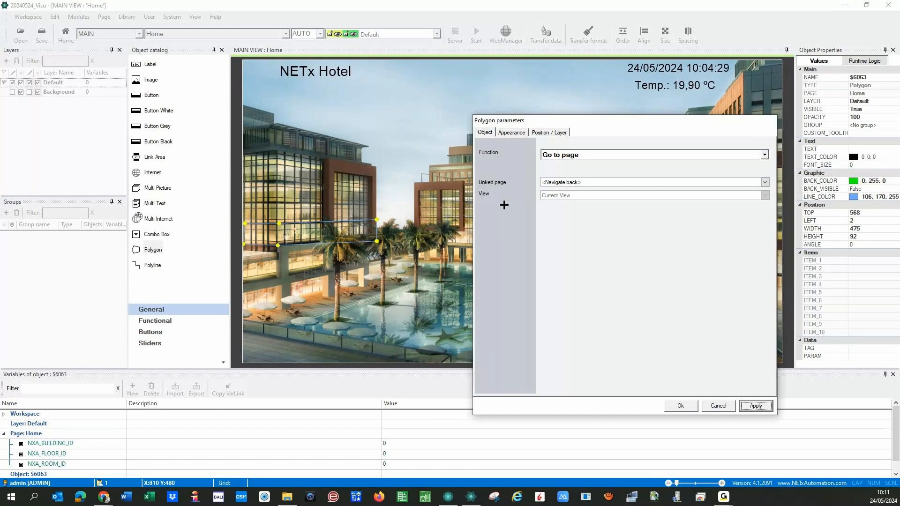
left_click(754, 181)
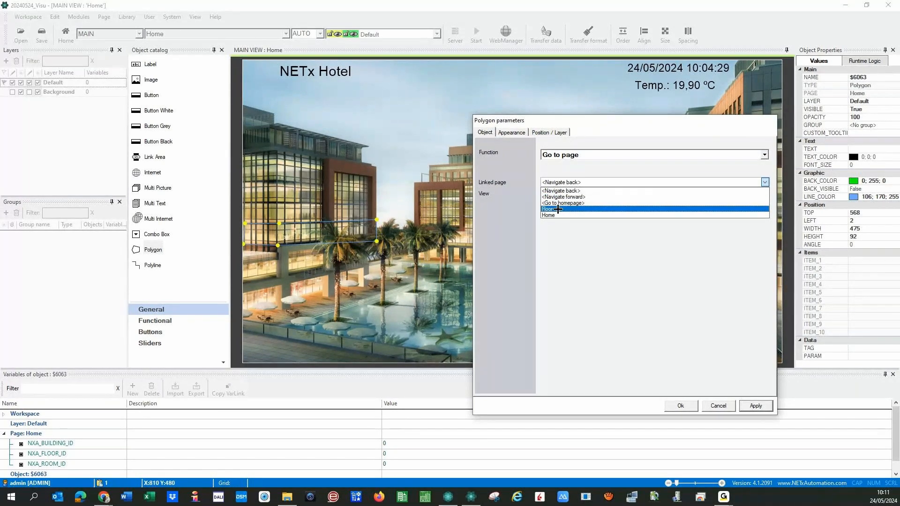
left_click(558, 209)
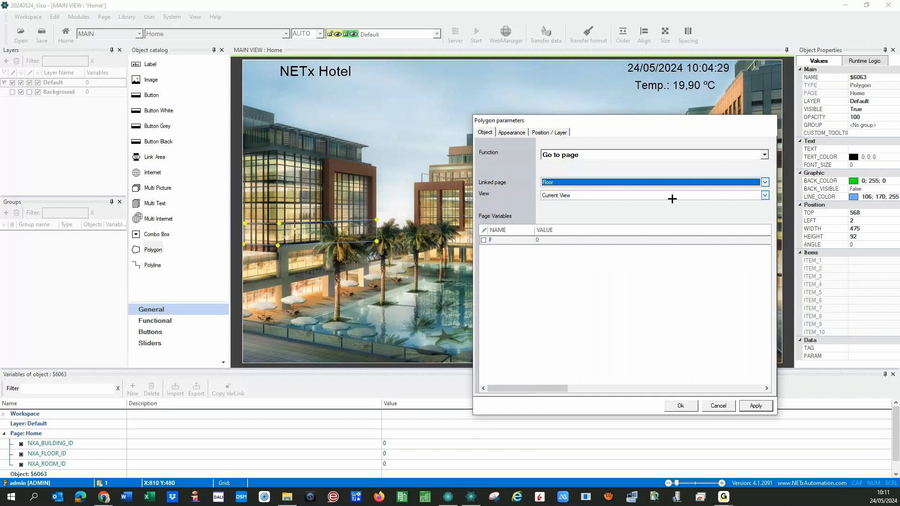
left_click(768, 195)
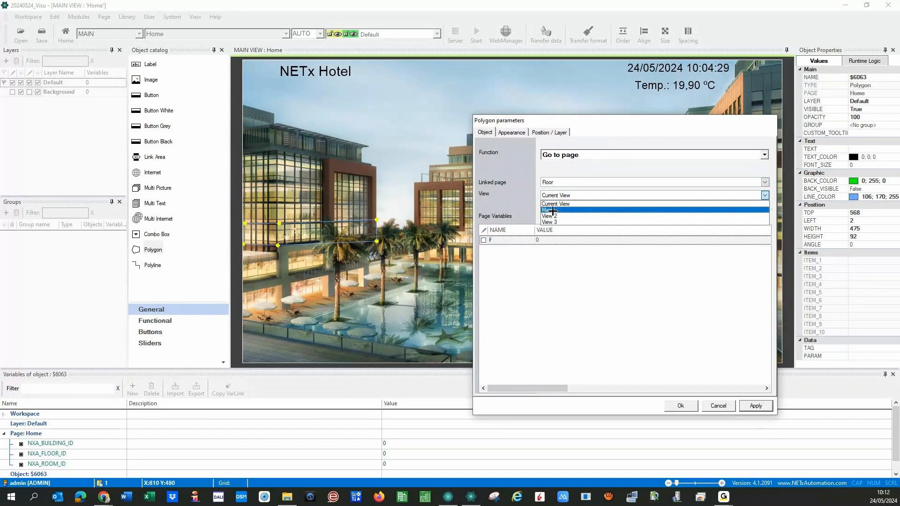
left_click(566, 216)
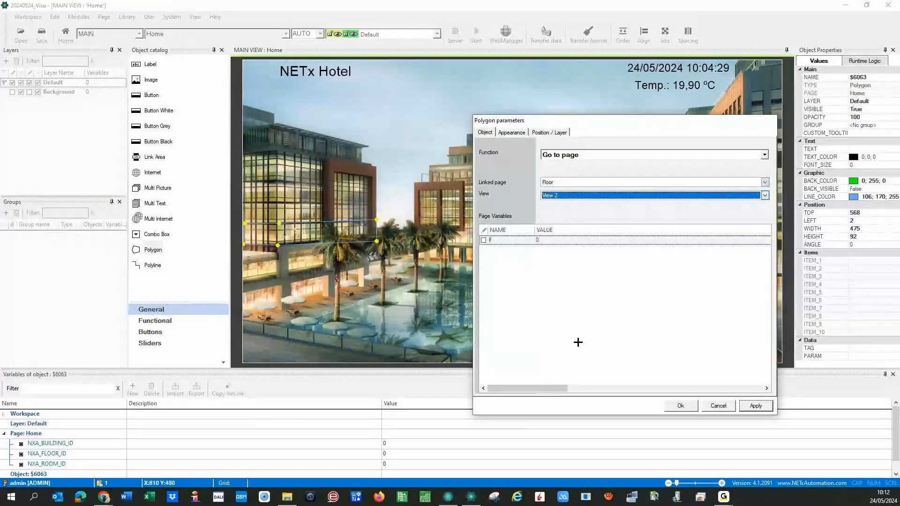
- Add page variable F to the polygon's link, leaving its value empty
left_click(486, 241)
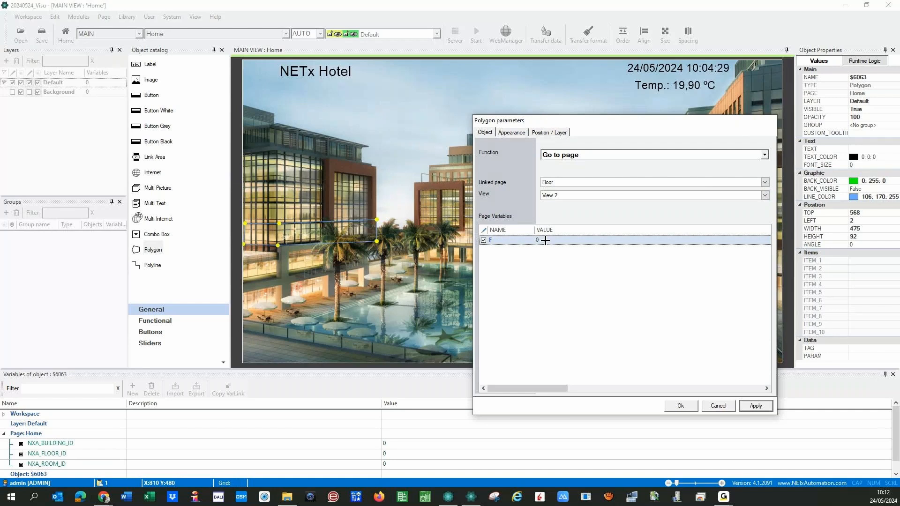
left_click(545, 241)
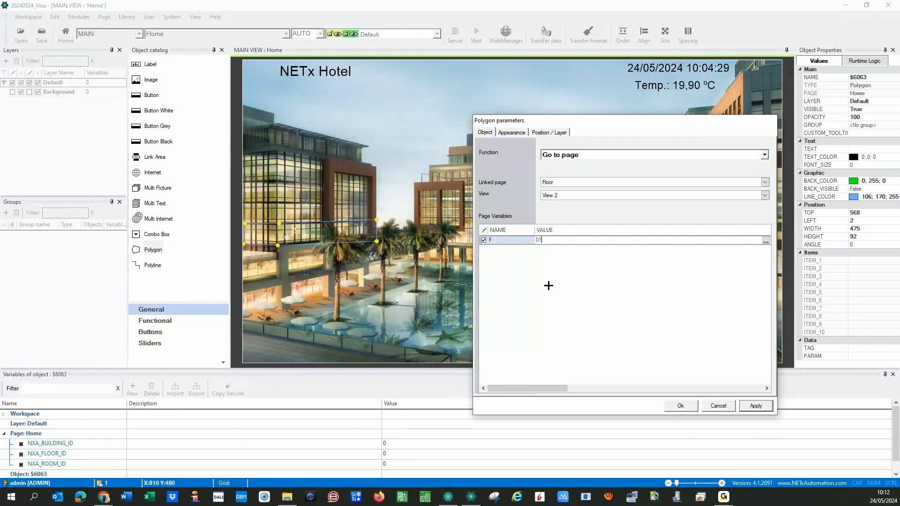
left_click(538, 244)
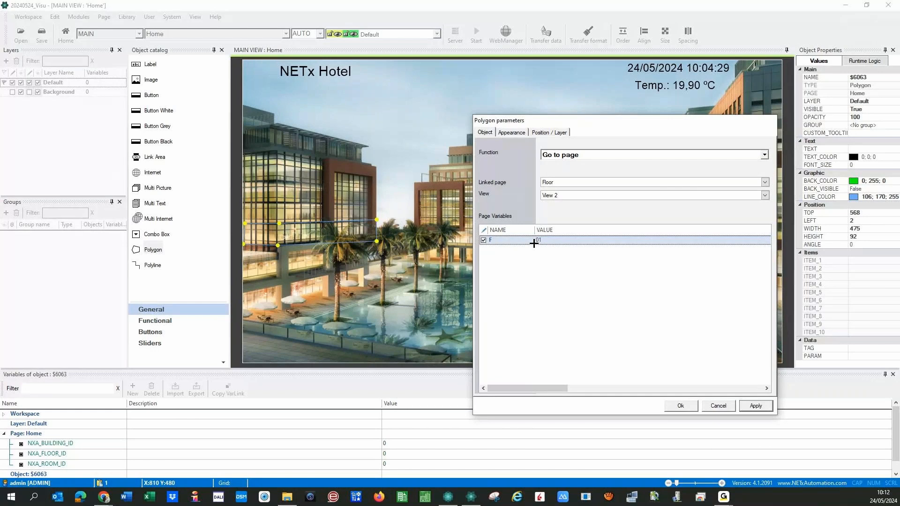
left_click(534, 244)
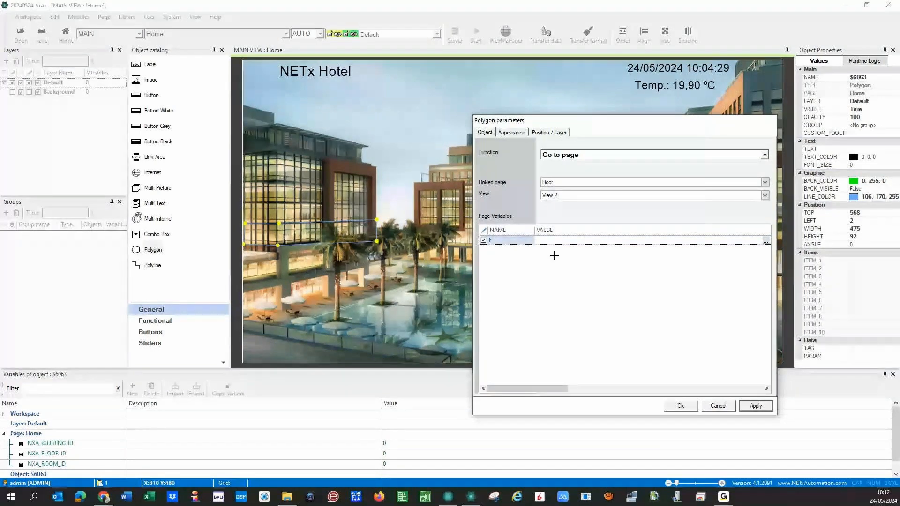
left_click(280, 242)
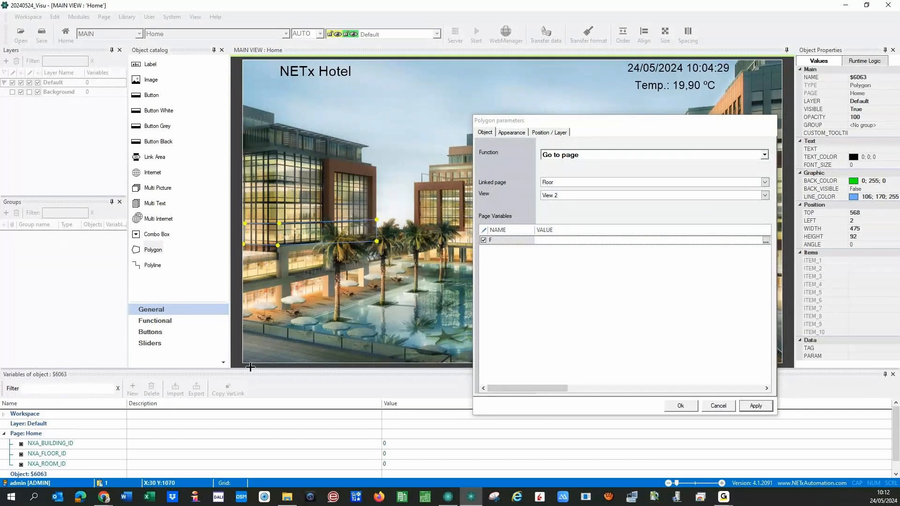
scroll(75, 466, "down", 1)
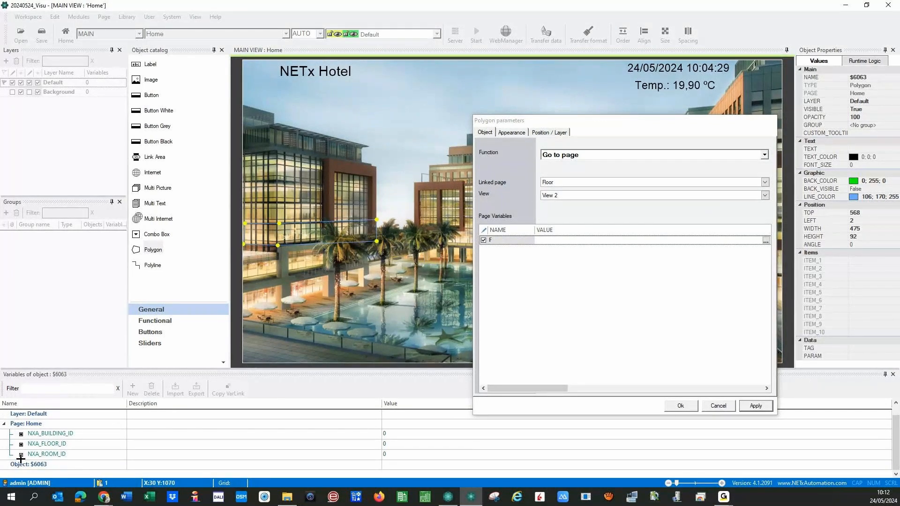
- Add an object variable ID with value 01 to polygon $6063
left_click(35, 464)
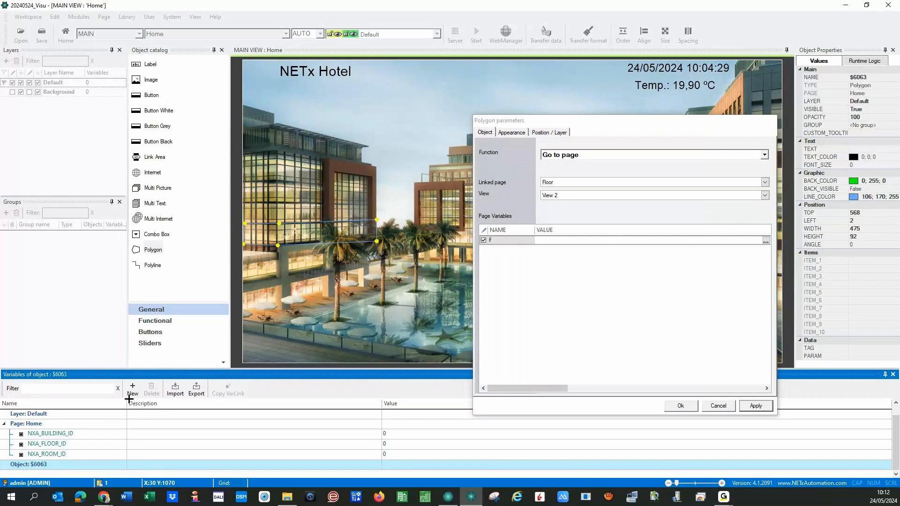
left_click(134, 388)
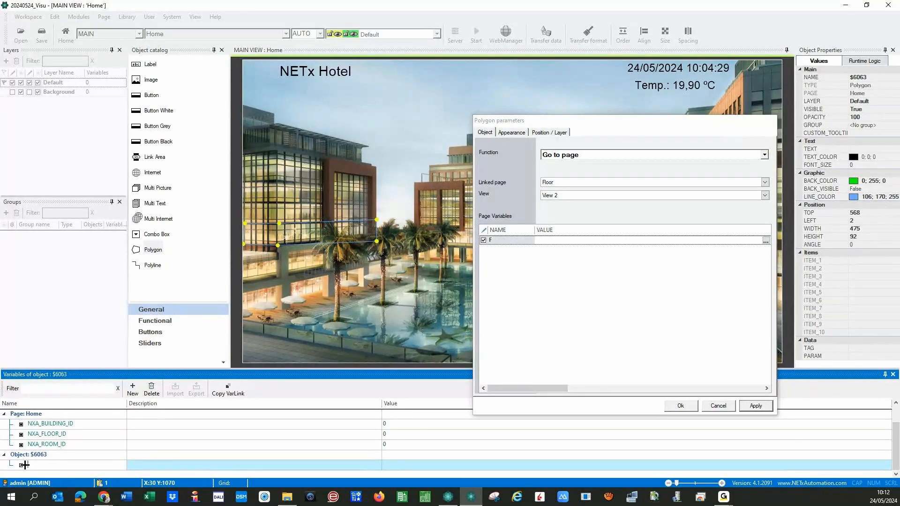
type("ID")
key("Return")
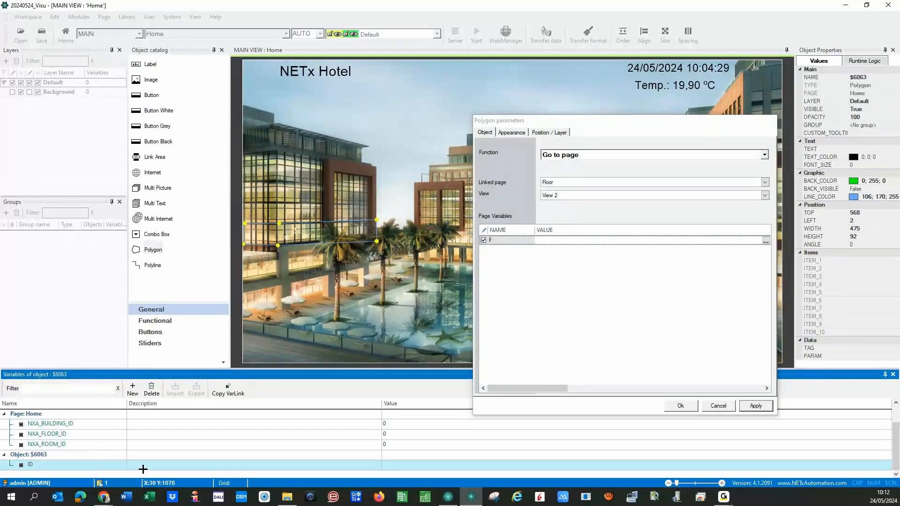
left_click(395, 466)
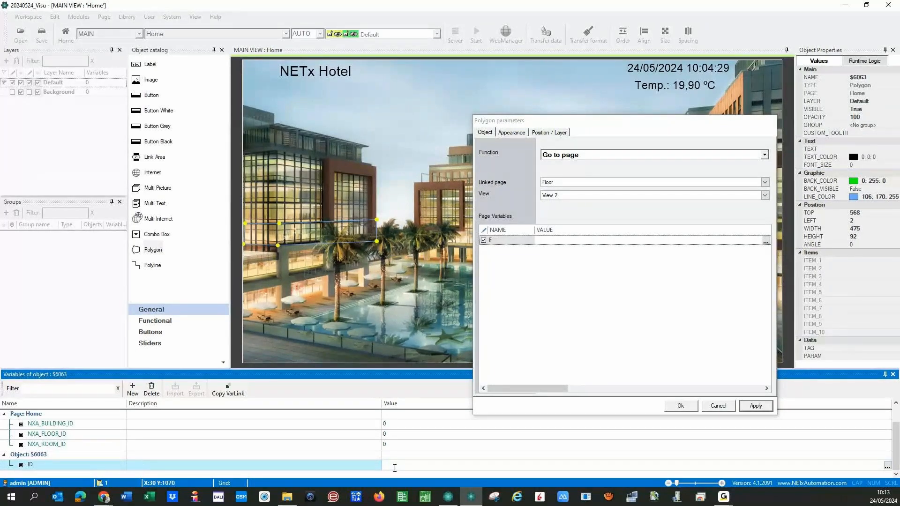
type("01")
left_click(56, 464)
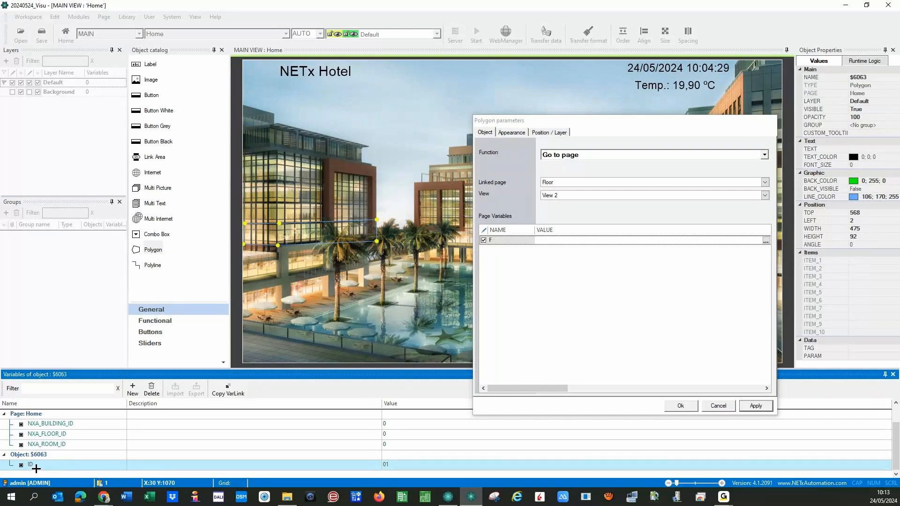
- Paste the ID variable link {OBJ:ID} as F's value and apply the polygon settings
left_click(230, 392)
left_click(545, 239)
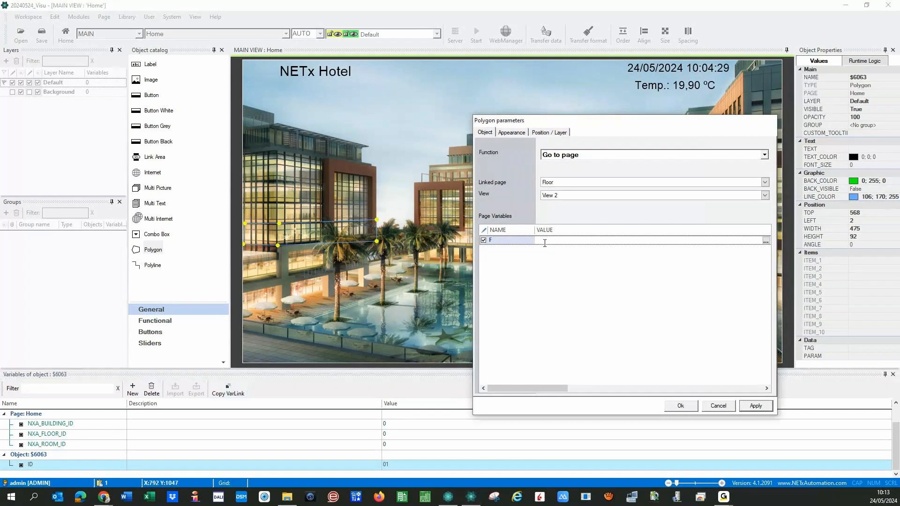
type("{OBJ:ID}")
left_click(751, 407)
- Close the link settings and set the polygon's CUSTOM_TOOLTIP to 'Go to Floor (OB:ID)'
left_click(681, 406)
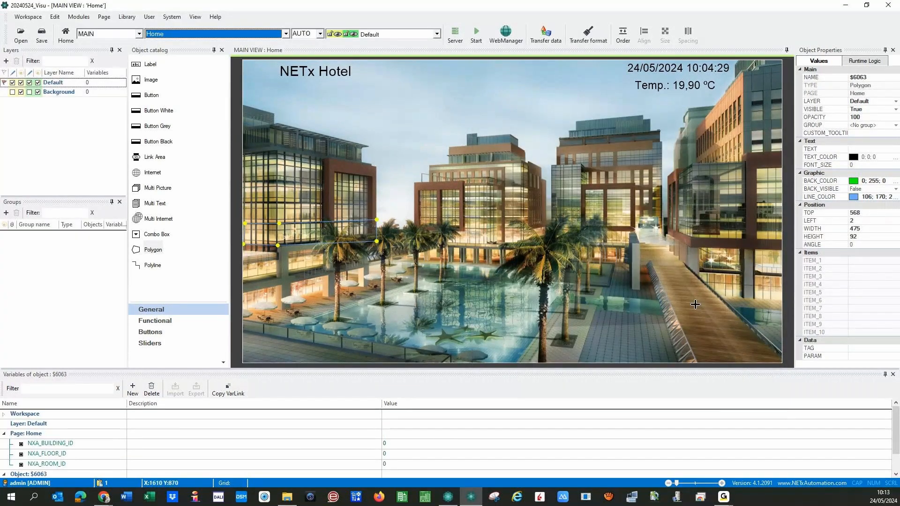
left_click(865, 134)
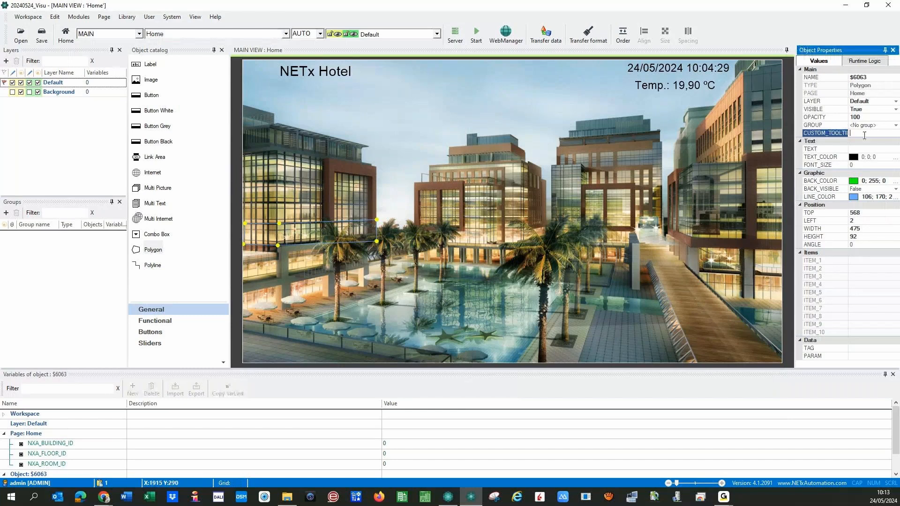
type("Go to ")
type("Roo")
type(" (OB:ID)")
left_click(402, 299)
left_click(290, 232)
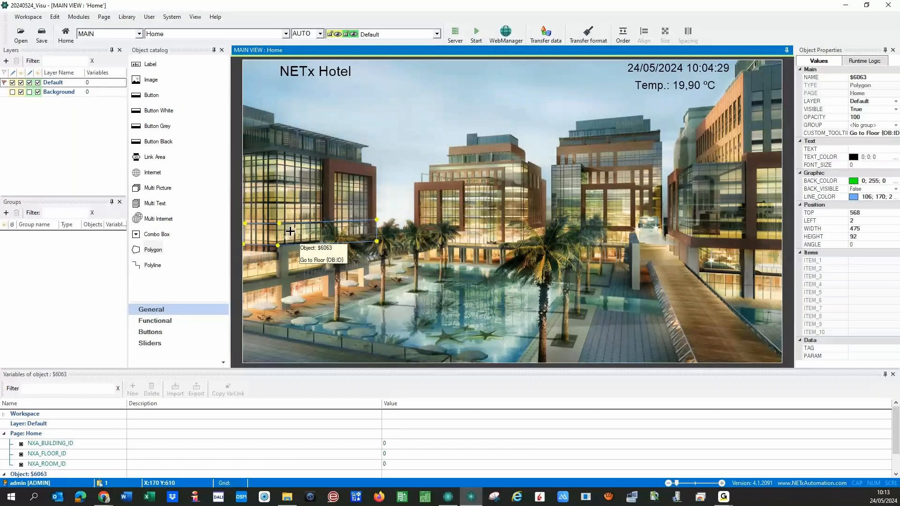
- Copy the floor polygon one floor higher, fit its corner to the floor, and set its ID to 02
left_click_drag(290, 232, 290, 210)
key("Up")
key("Up")
key("Up")
key("Up")
key("Up")
key("Up")
key("Up")
key("Up")
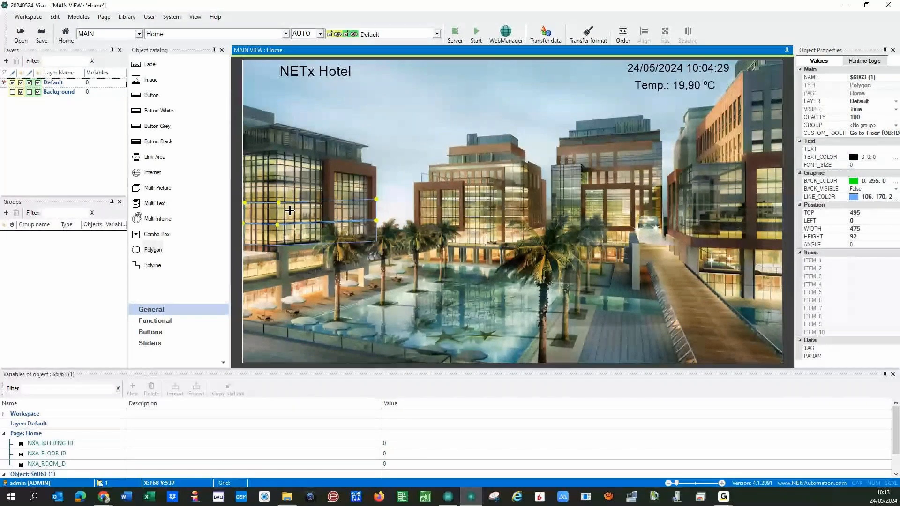
left_click_drag(289, 210, 290, 209)
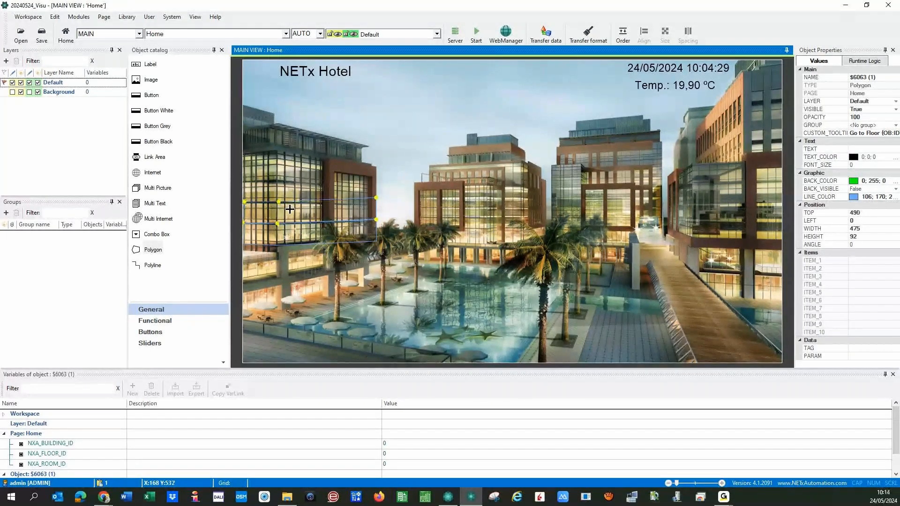
left_click(371, 196)
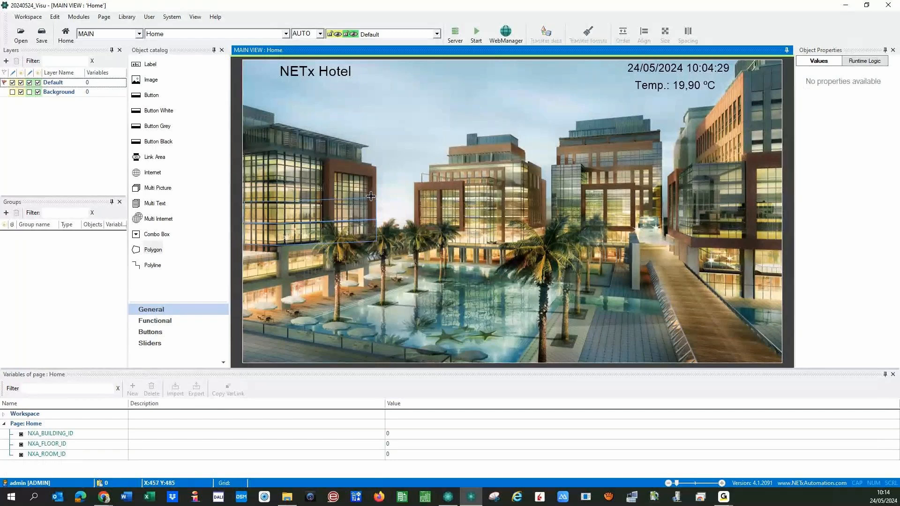
left_click(371, 197)
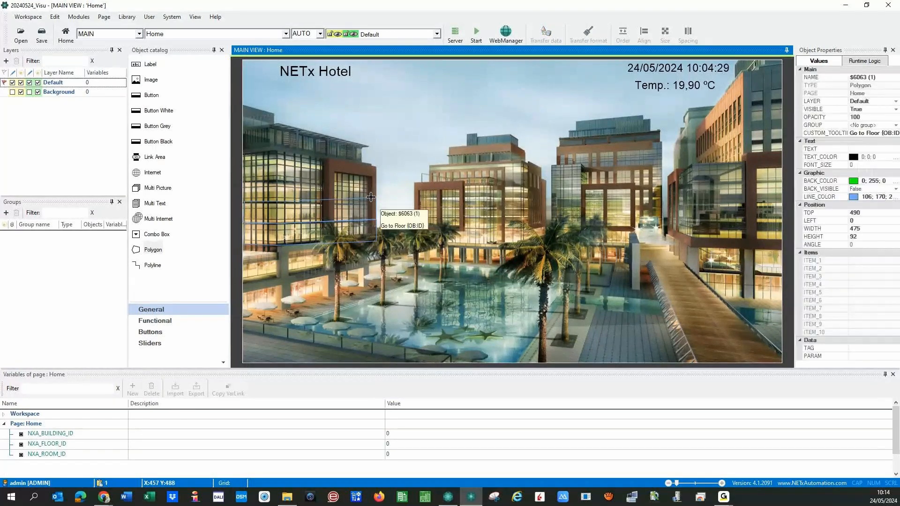
left_click_drag(376, 198, 376, 203)
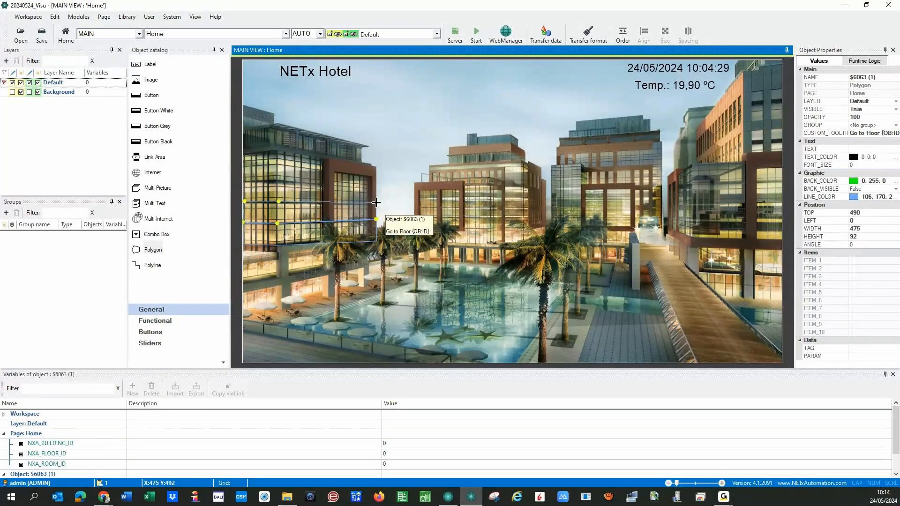
left_click(403, 256)
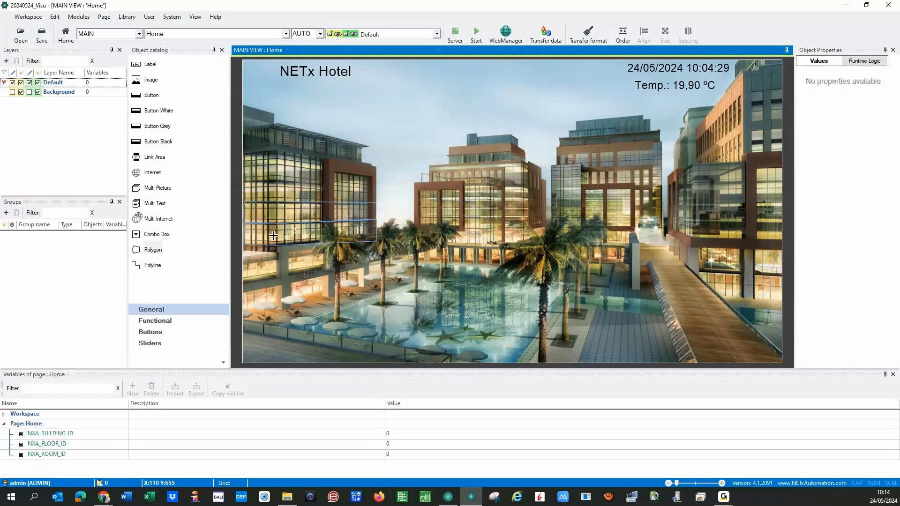
left_click(281, 216)
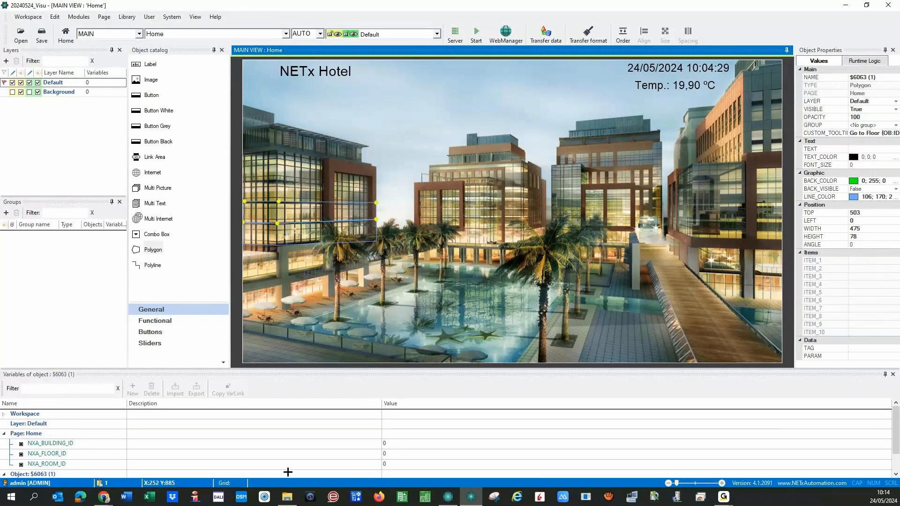
scroll(293, 443, "down", 2)
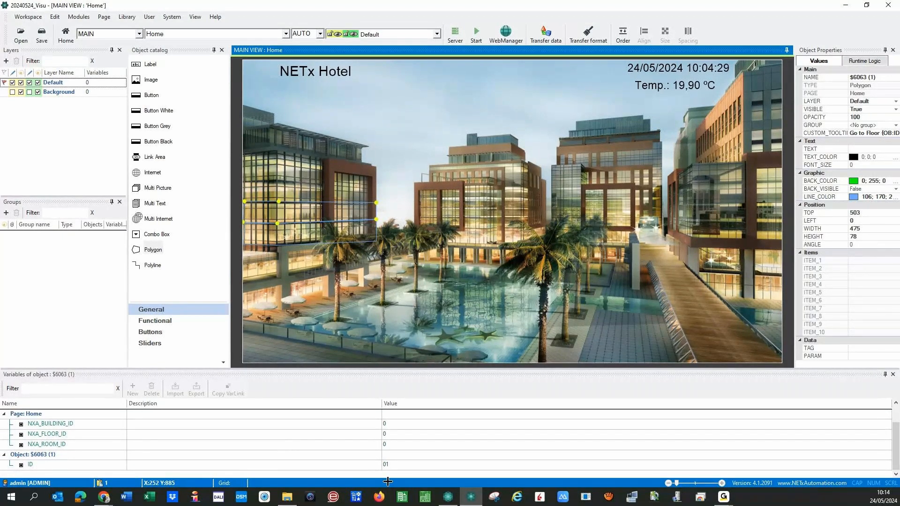
left_click(395, 464)
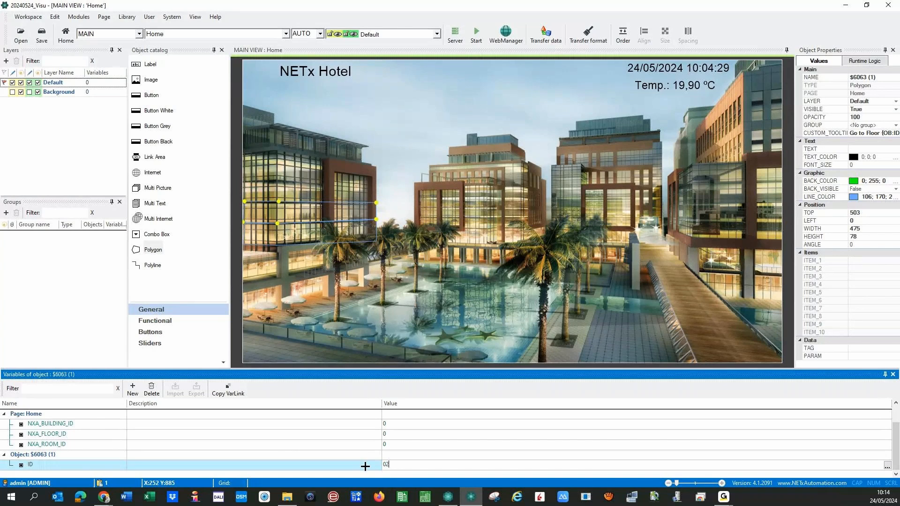
left_click(374, 473)
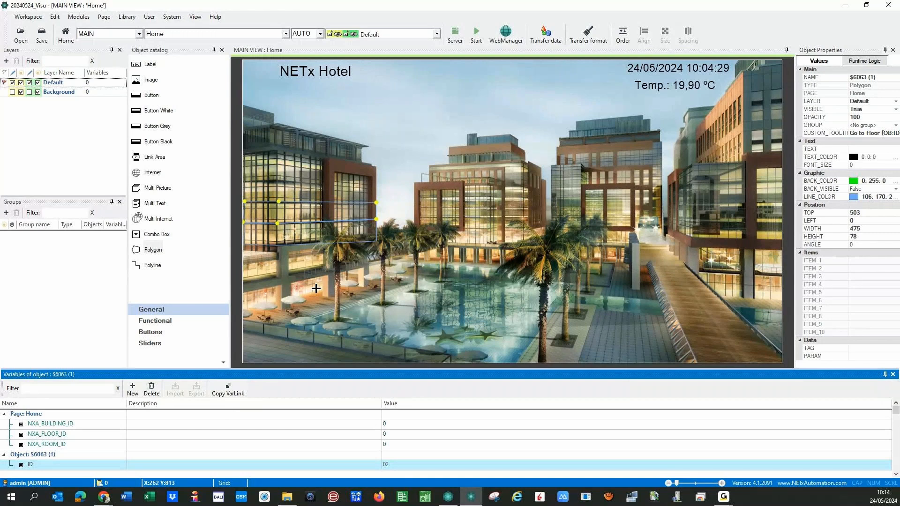
- Paste another polygon copy onto the next floor up, reshape it, and set its ID to 03
left_click(279, 212)
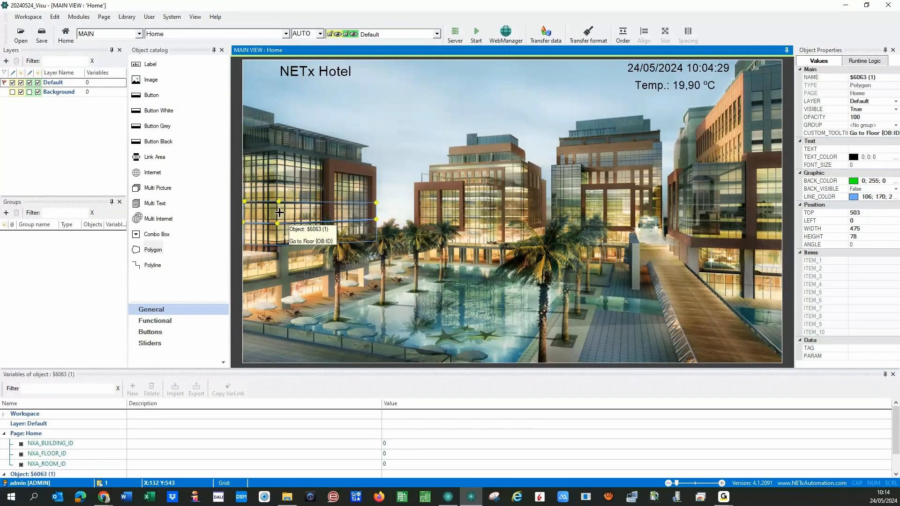
key("ctrl+v")
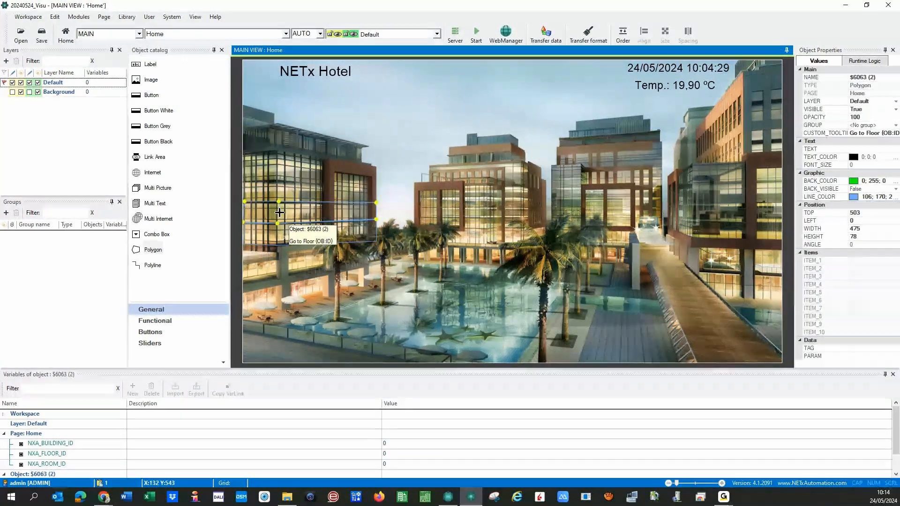
left_click_drag(280, 212, 280, 190)
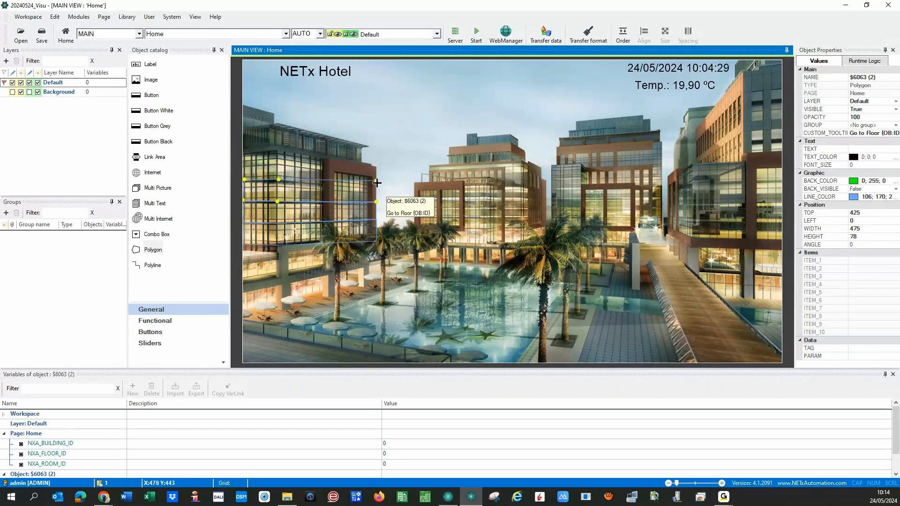
left_click_drag(377, 183, 377, 187)
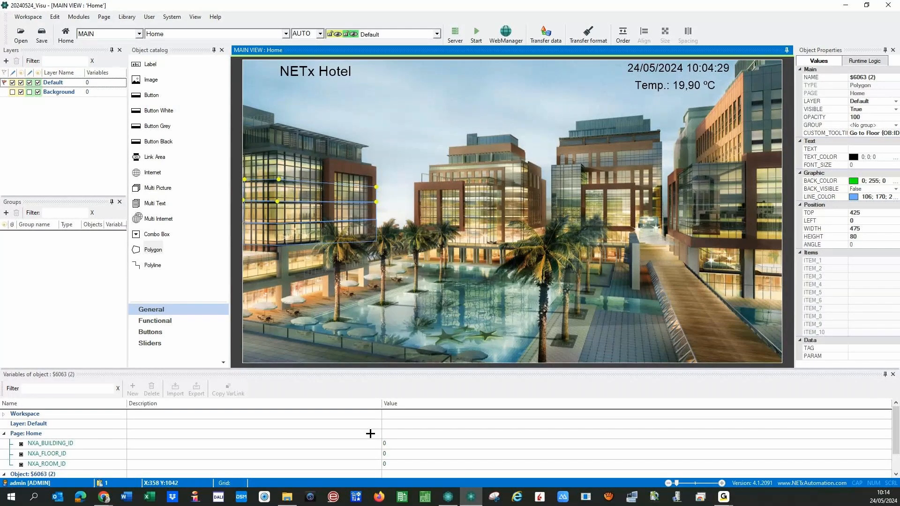
scroll(384, 450, "down", 1)
left_click(399, 464)
type("3")
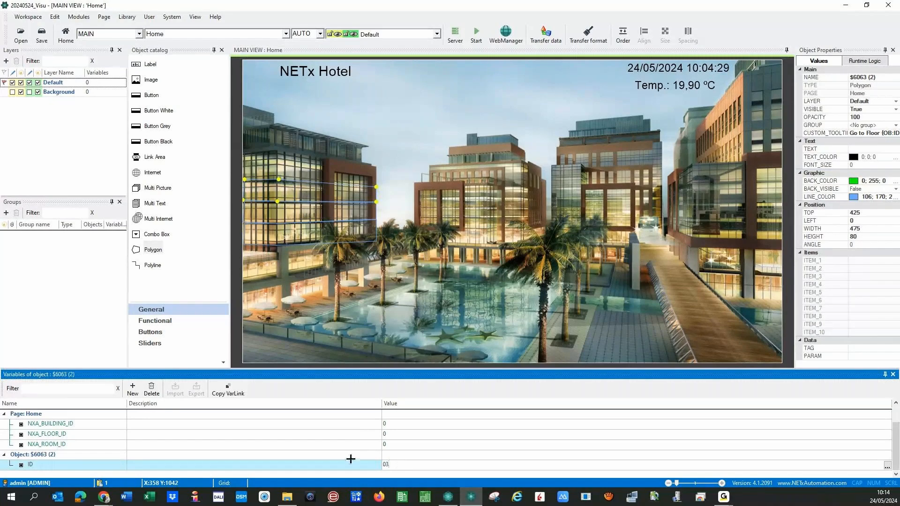
left_click(327, 271)
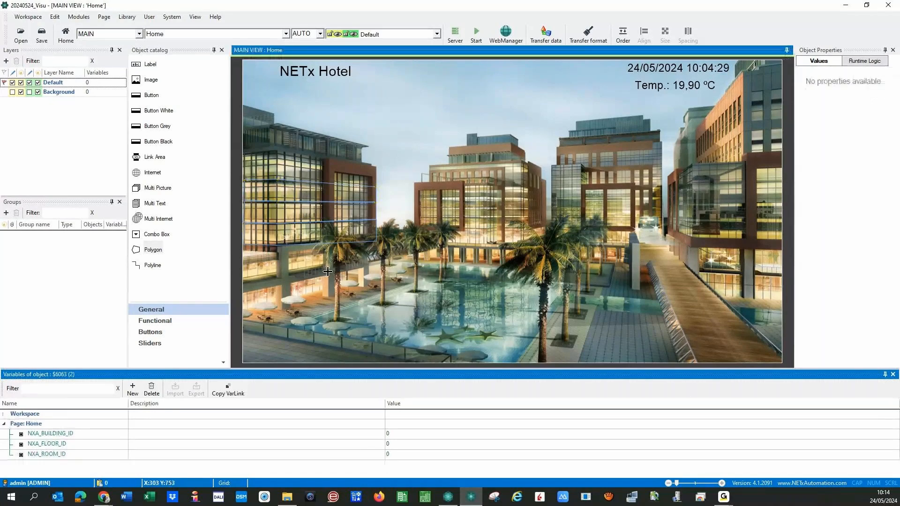
- Move and stretch polygon $6063 (3) over the top floor and set its ID to 04
left_click(273, 193)
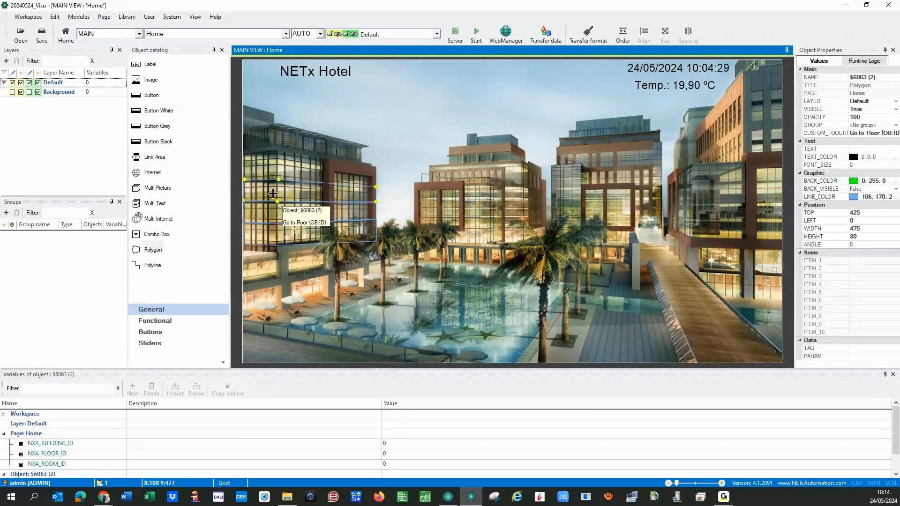
left_click(273, 194)
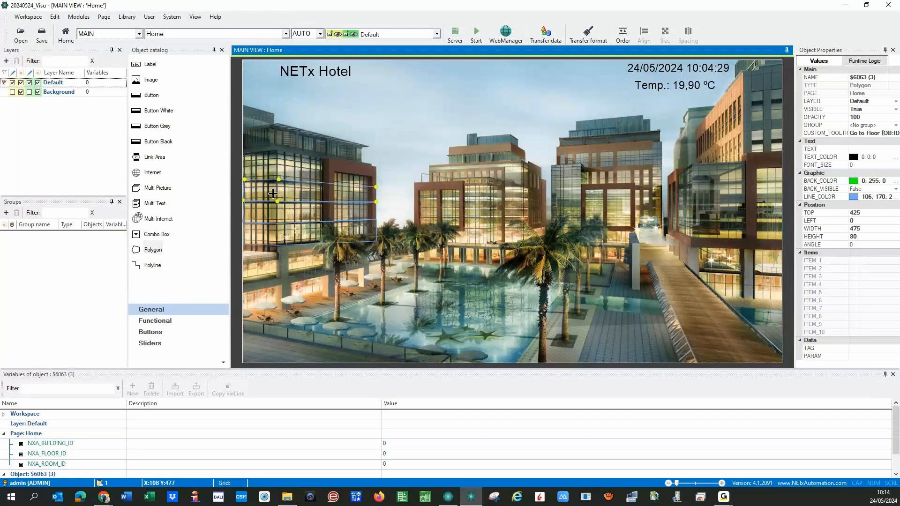
left_click_drag(273, 193, 273, 169)
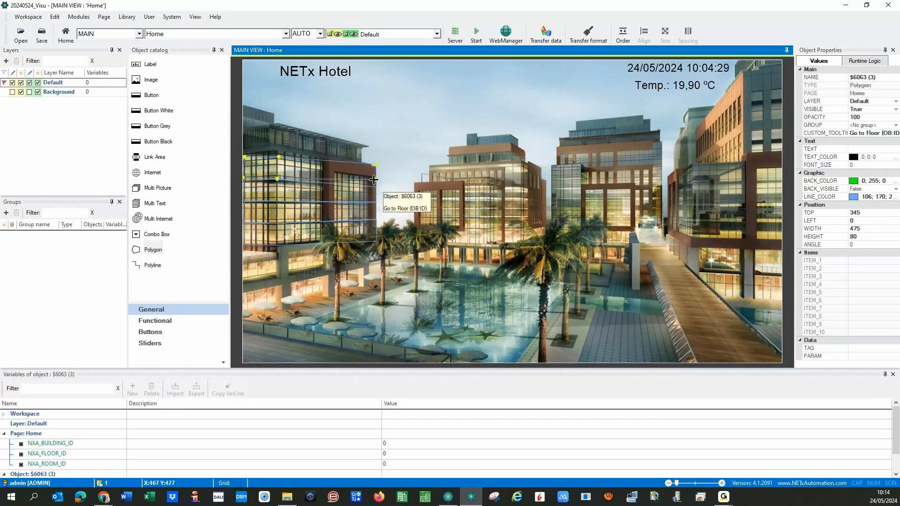
left_click_drag(376, 179, 376, 169)
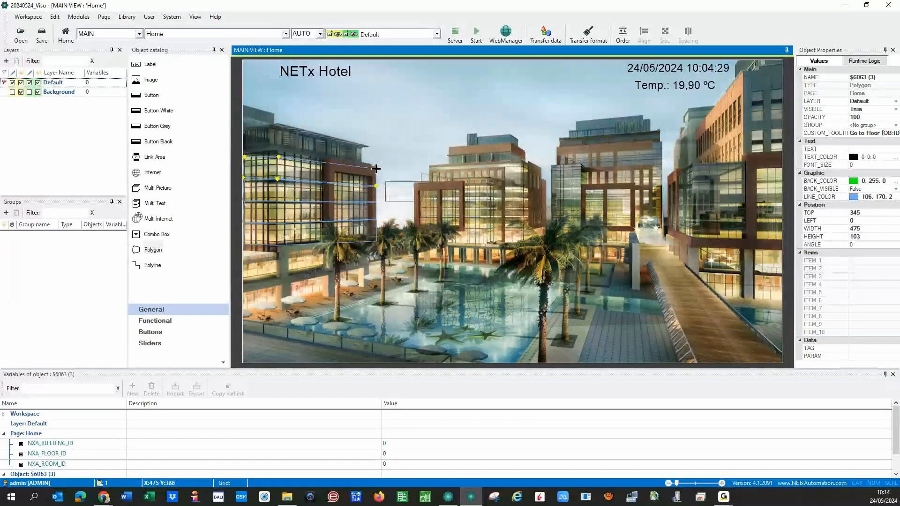
scroll(395, 466, "down", 1)
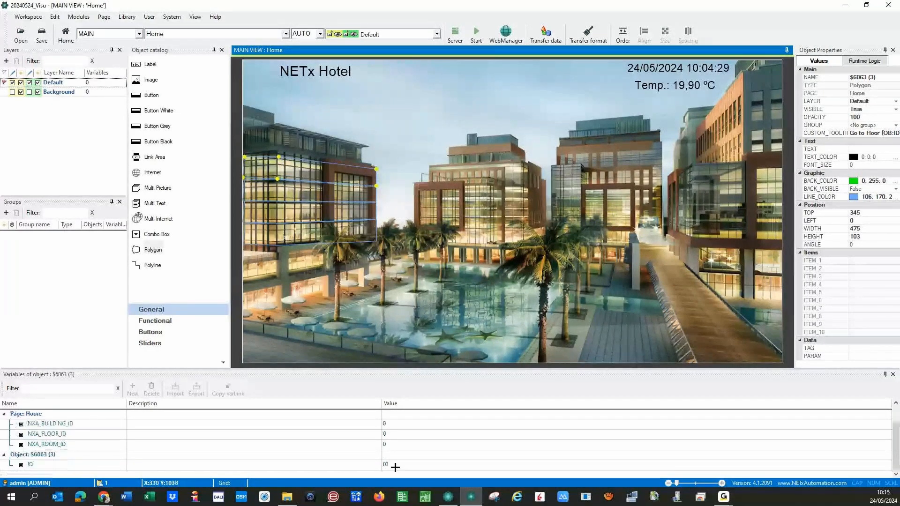
left_click(396, 466)
type("4")
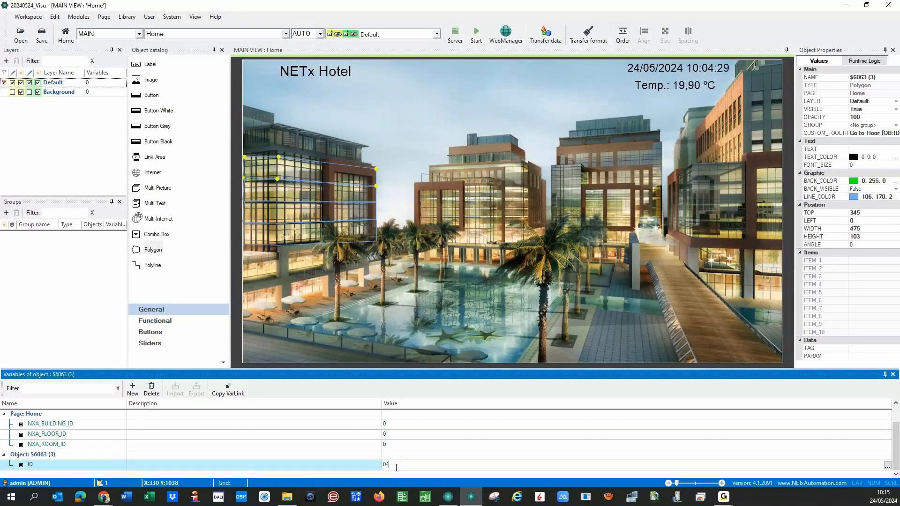
left_click(304, 314)
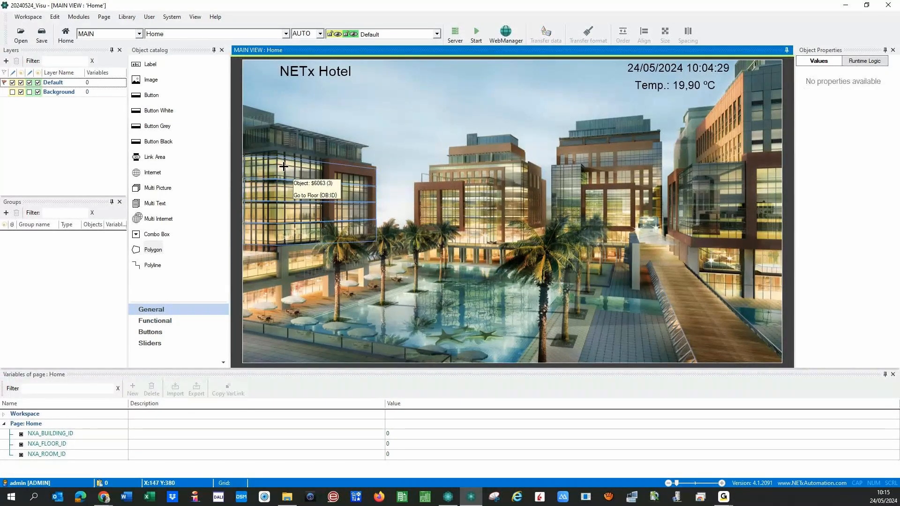
- Switch off the Border on each of the four floor polygons, applying the changes with Sí
double_click(283, 166)
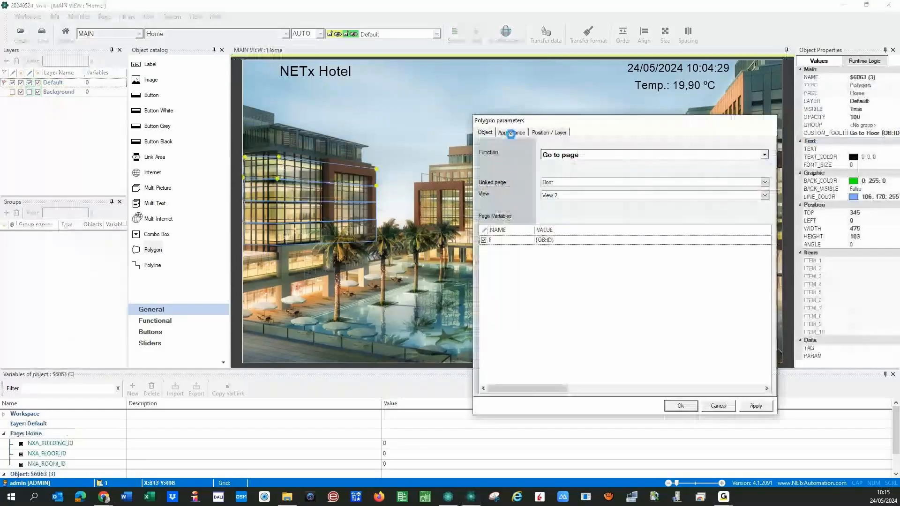
left_click(511, 132)
left_click(544, 149)
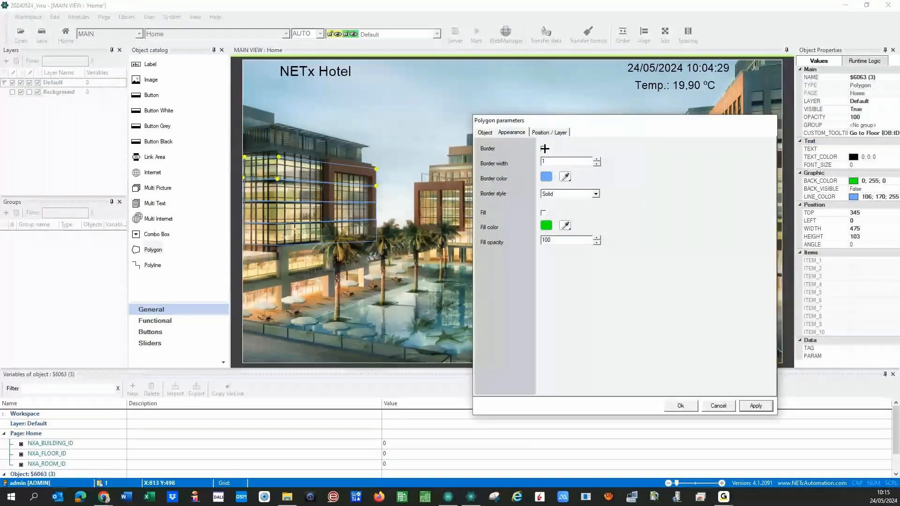
double_click(302, 194)
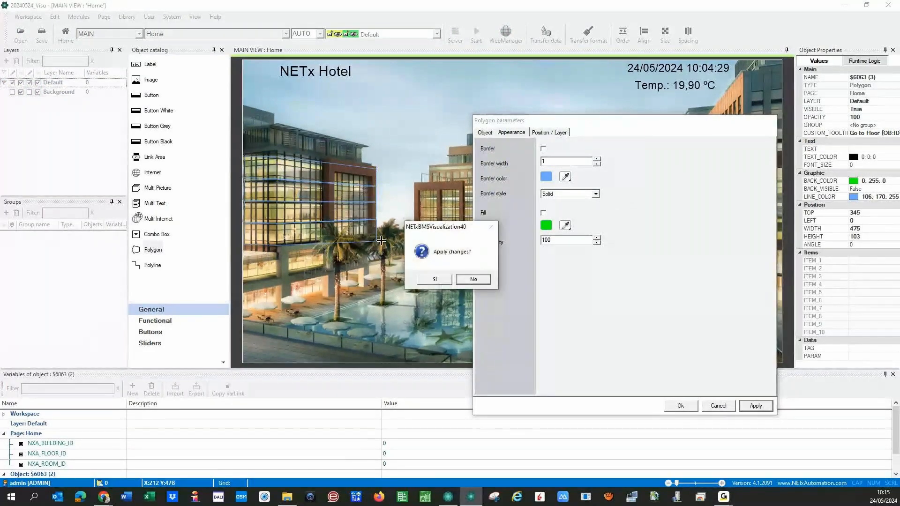
left_click(437, 280)
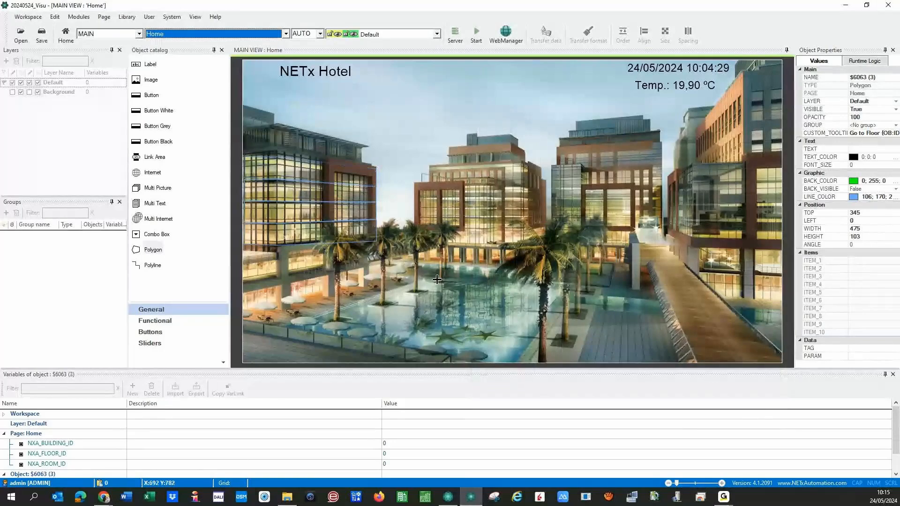
left_click(544, 148)
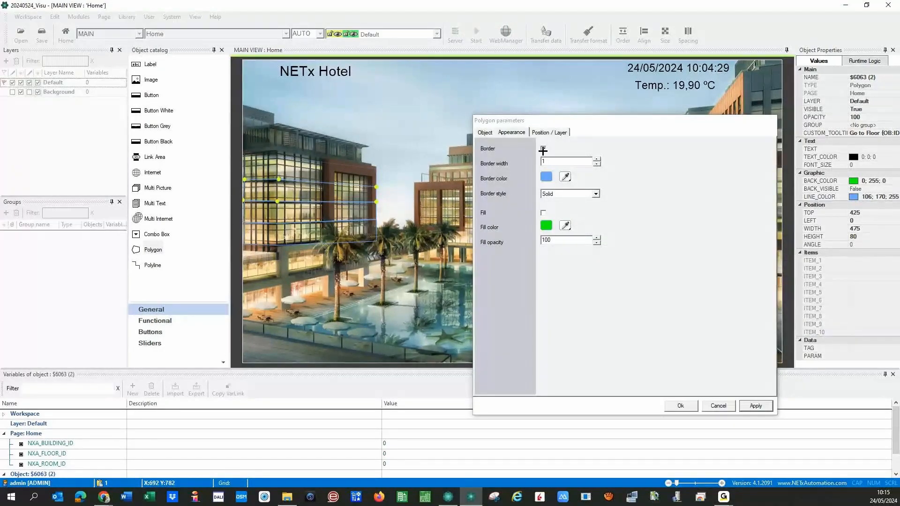
double_click(301, 217)
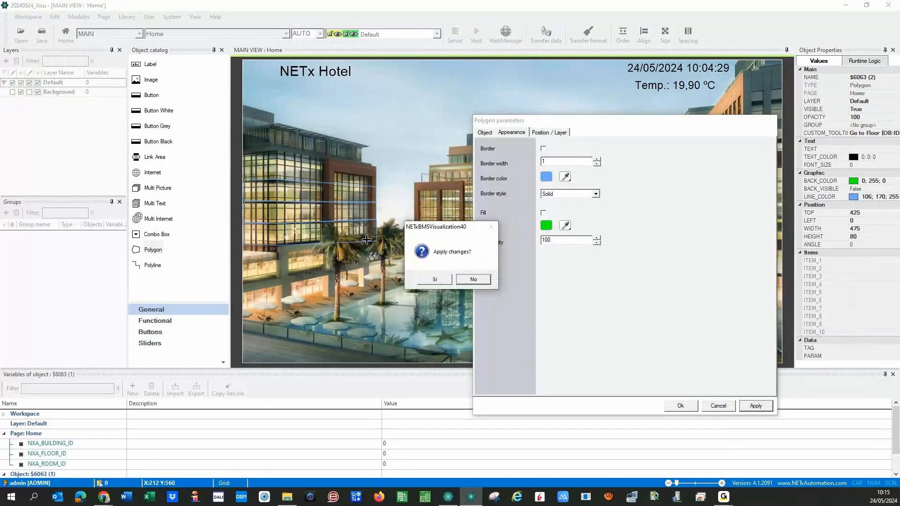
left_click(434, 281)
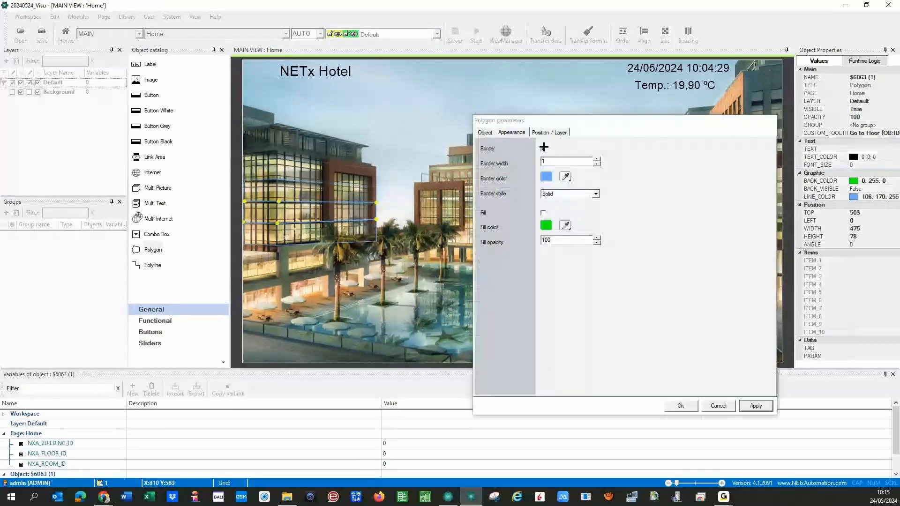
double_click(287, 235)
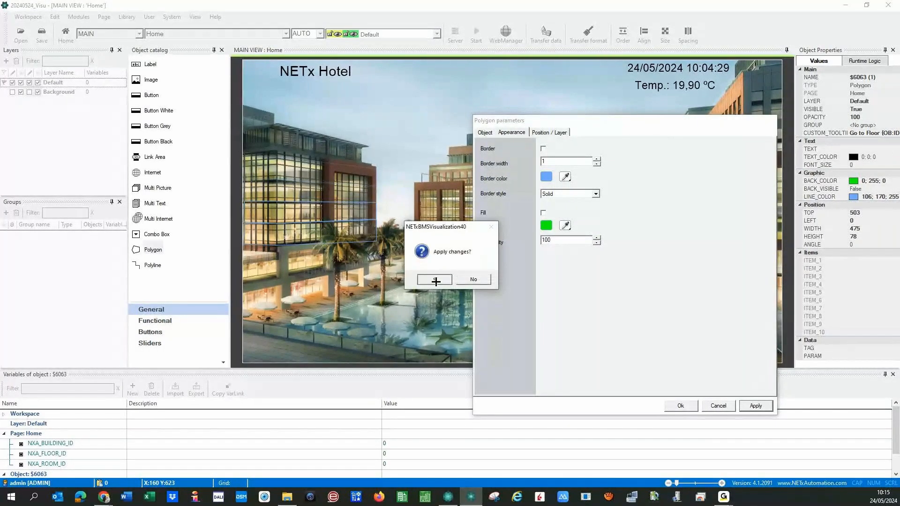
left_click(435, 279)
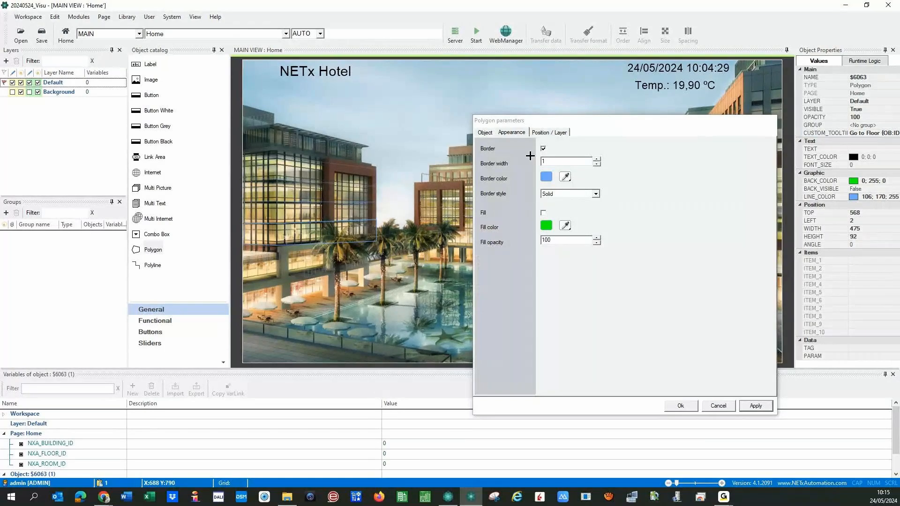
left_click(543, 148)
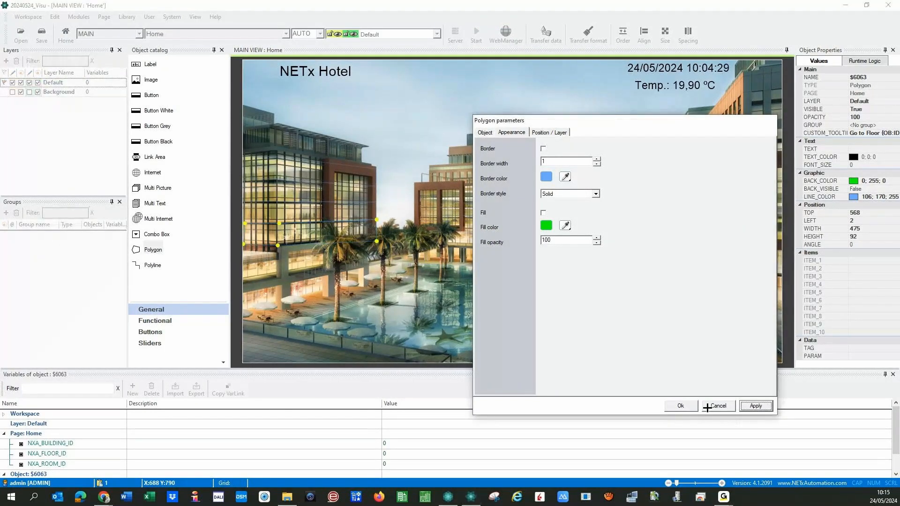
left_click(680, 406)
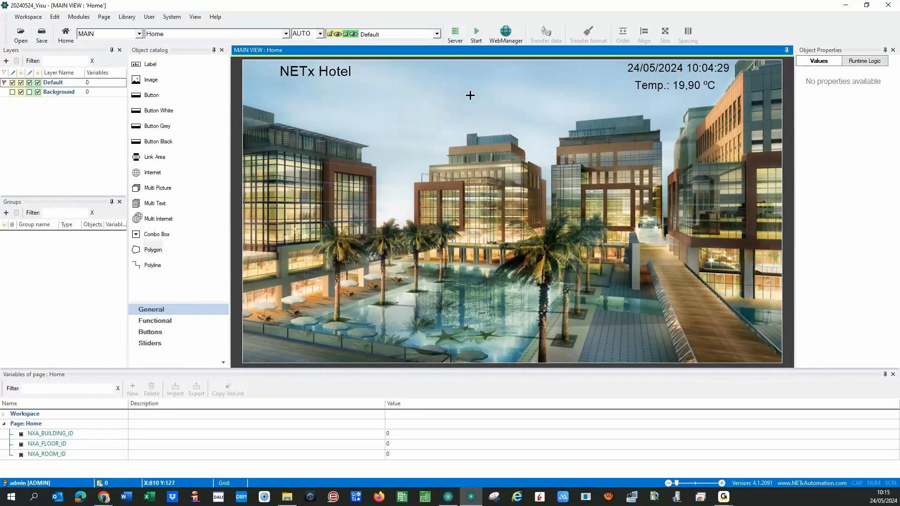
- Save and run the workspace, check floors 04 to 01 open their plans, then stop
left_click(477, 33)
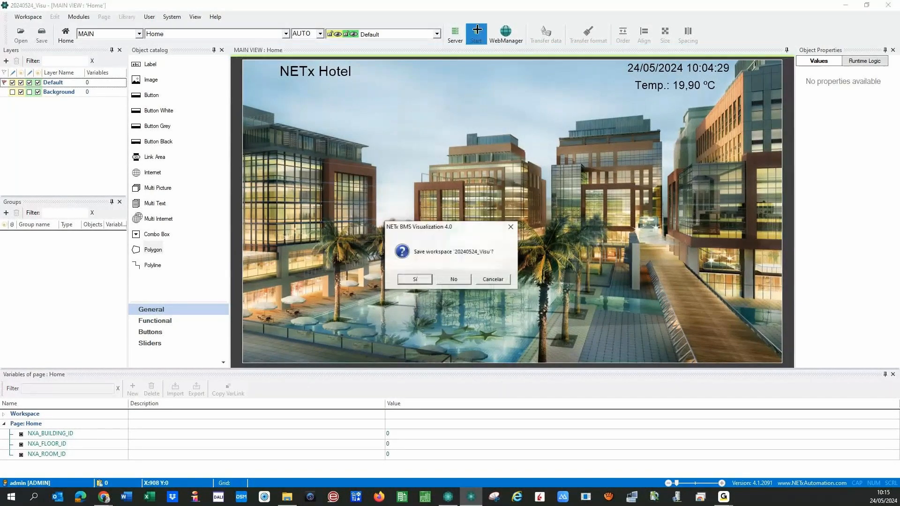
left_click(407, 279)
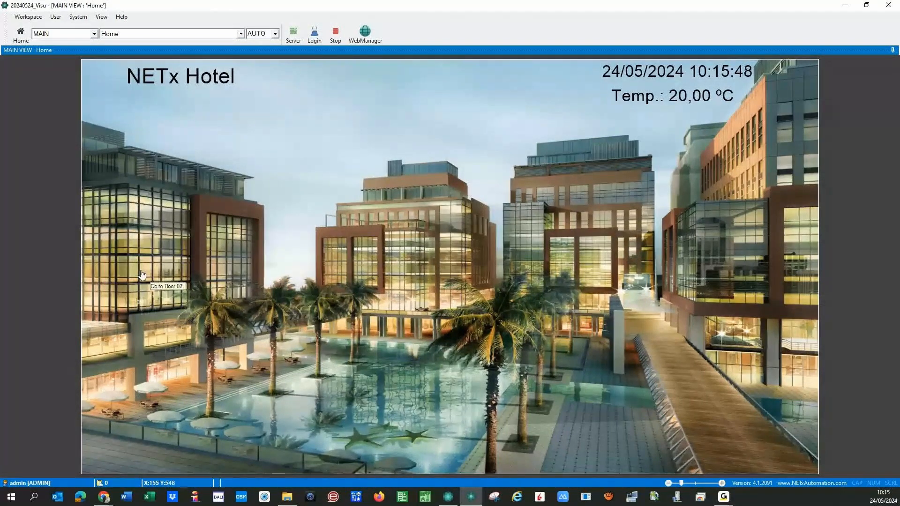
left_click(141, 210)
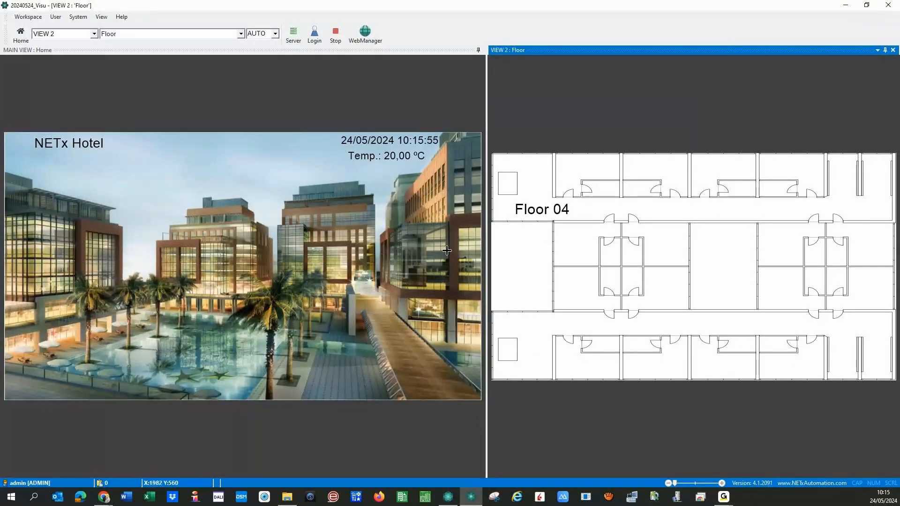
left_click(39, 249)
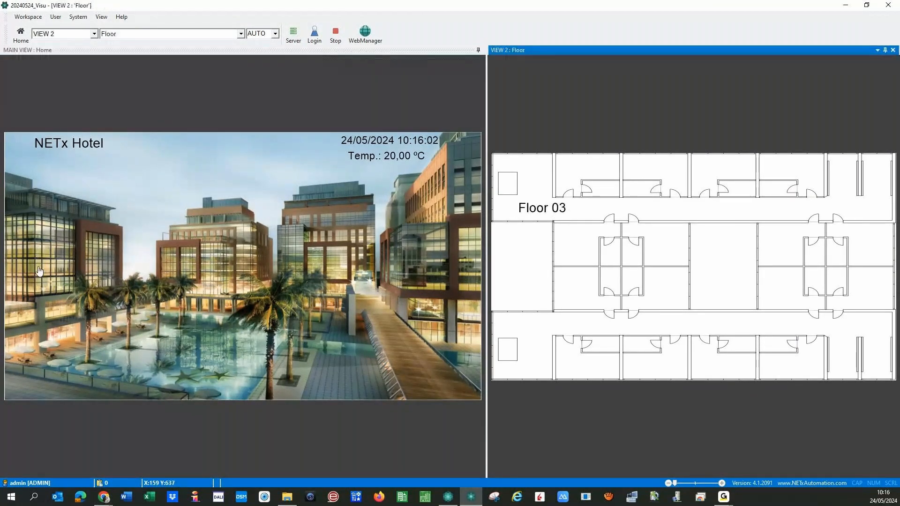
left_click(38, 266)
left_click(38, 266)
left_click(40, 294)
left_click(339, 34)
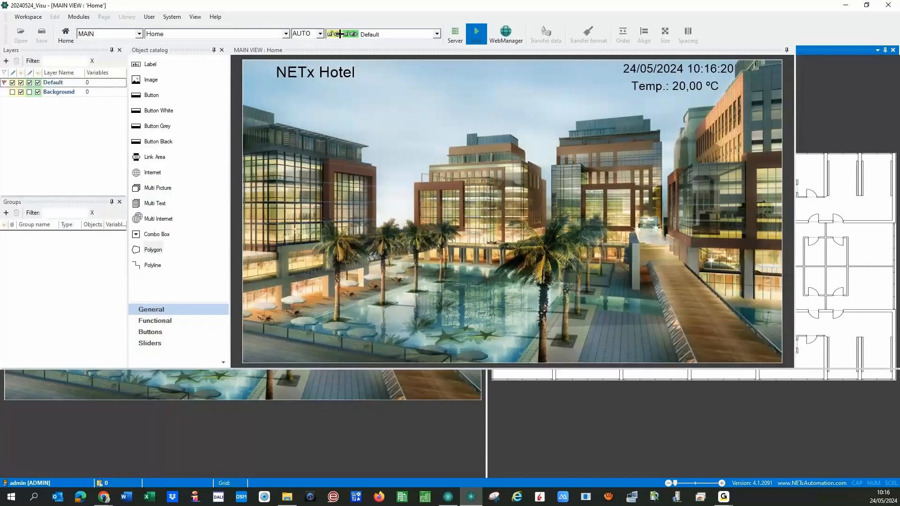
- Switch the designer to the Floor page and inspect its 'Floor {PG:F}' title label
left_click(191, 34)
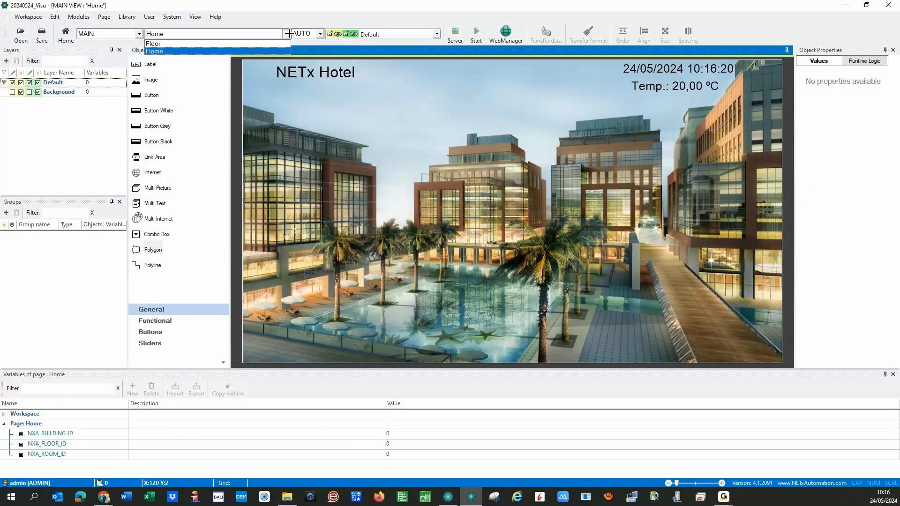
left_click(192, 44)
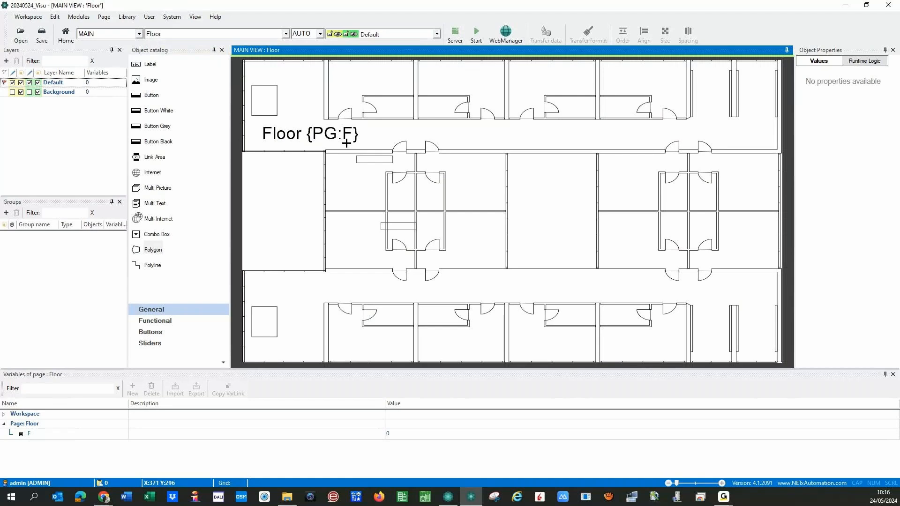
left_click(346, 143)
left_click(518, 242)
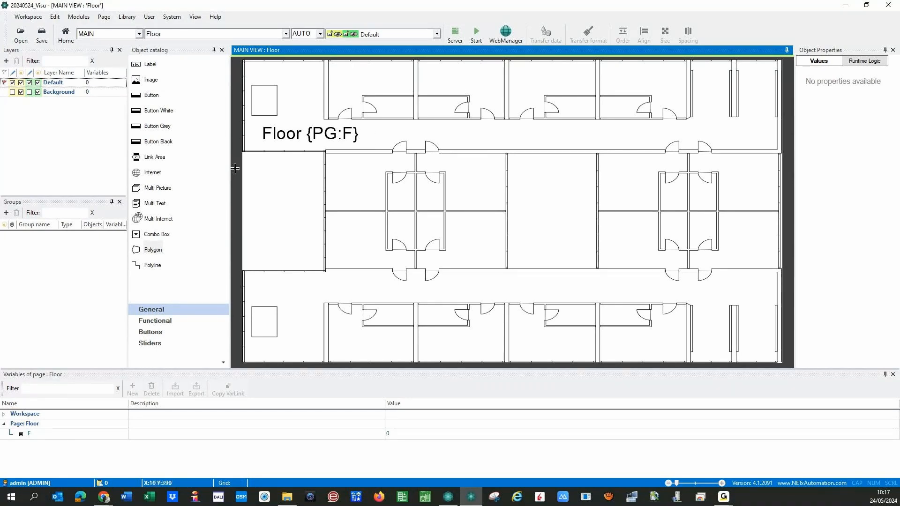
- Create a new page named Room
left_click(104, 16)
key("Escape")
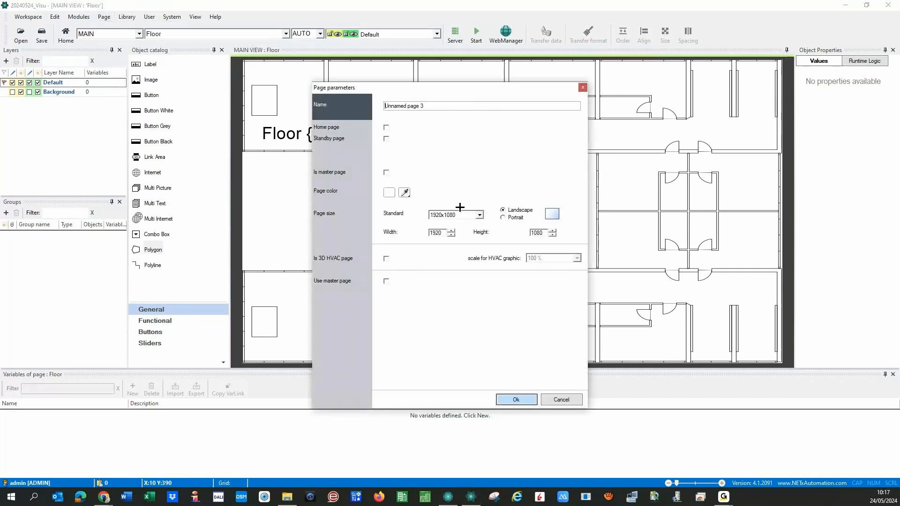
left_click_drag(428, 106, 354, 105)
type("Room")
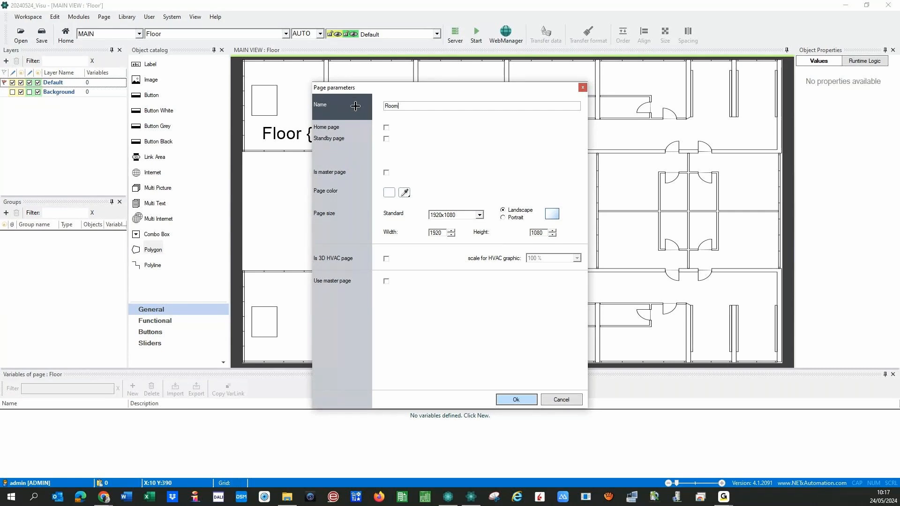
left_click(511, 400)
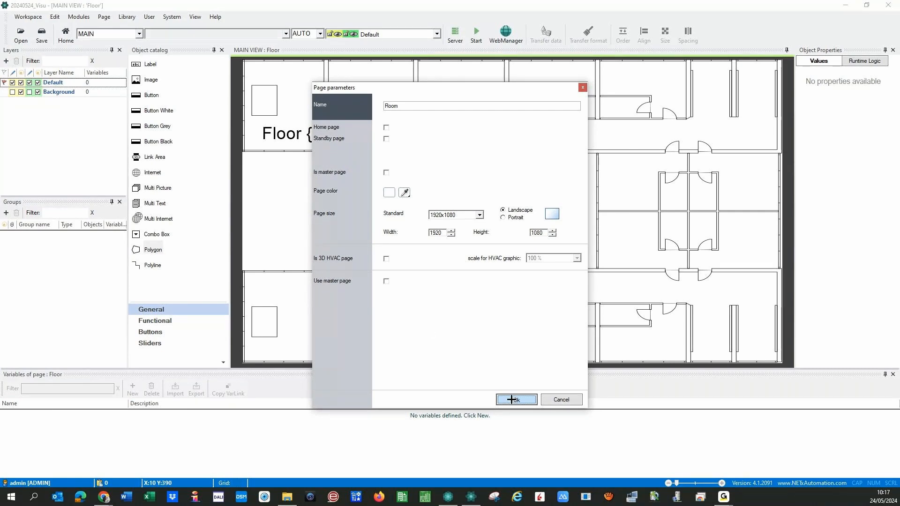
left_click(401, 266)
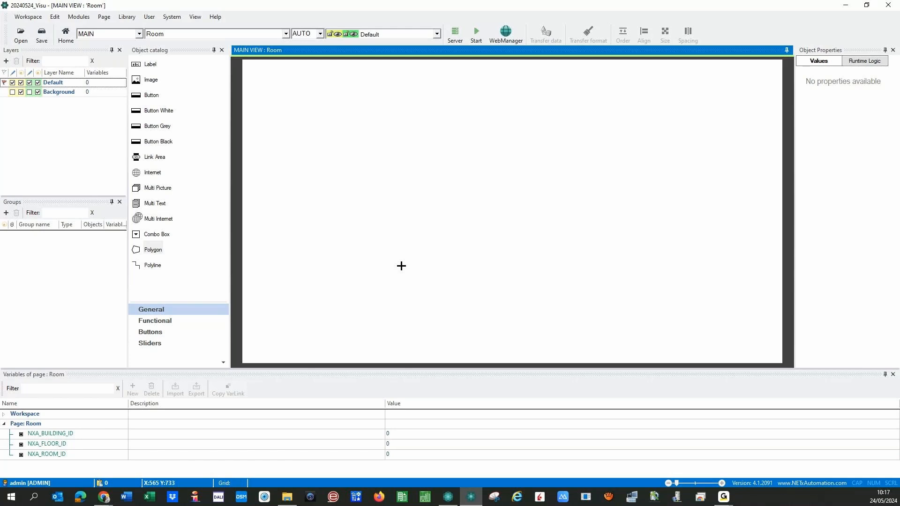
- Drop an Image object onto the Room page and open its settings
left_click(151, 80)
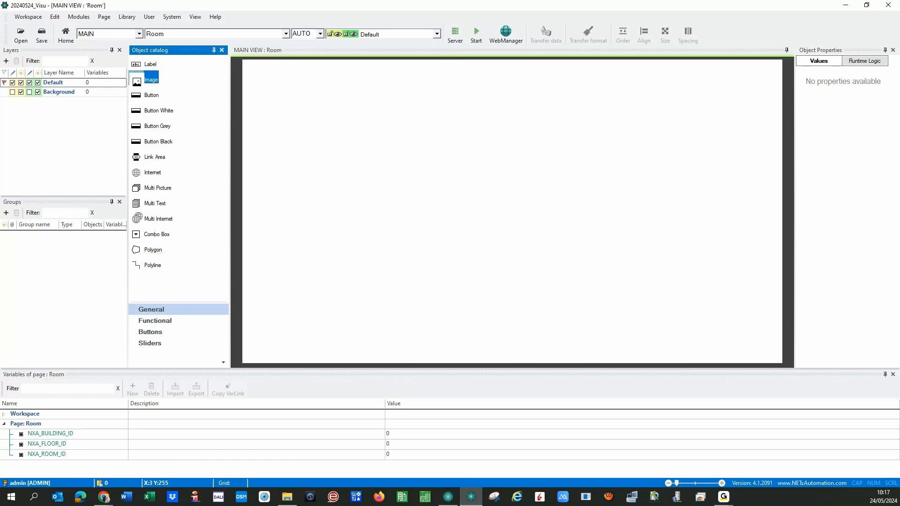
left_click_drag(150, 80, 331, 134)
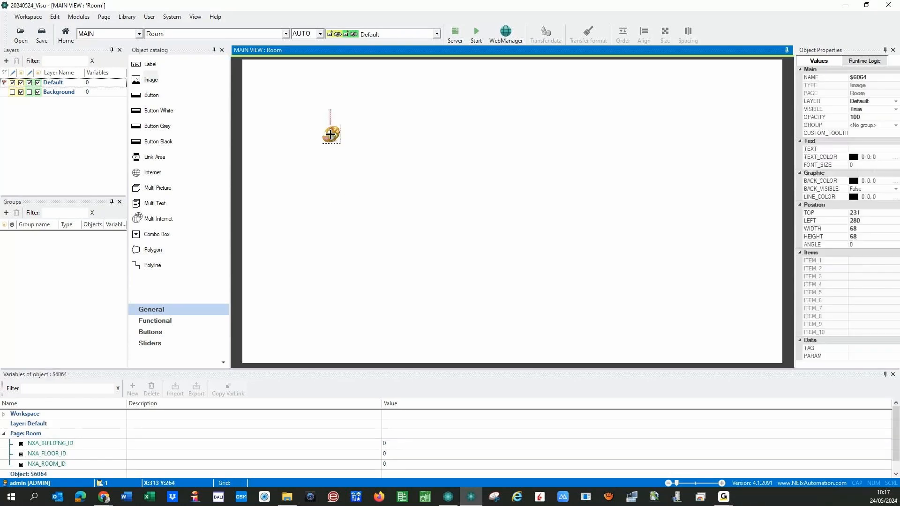
double_click(330, 135)
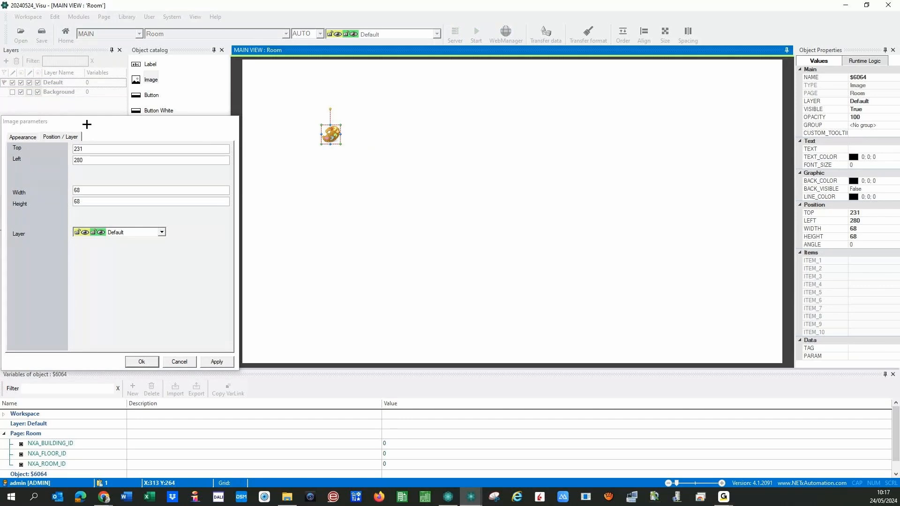
- Position the image at 0,0, size it 1920×1080, and put it on the Background layer
left_click_drag(87, 124, 475, 172)
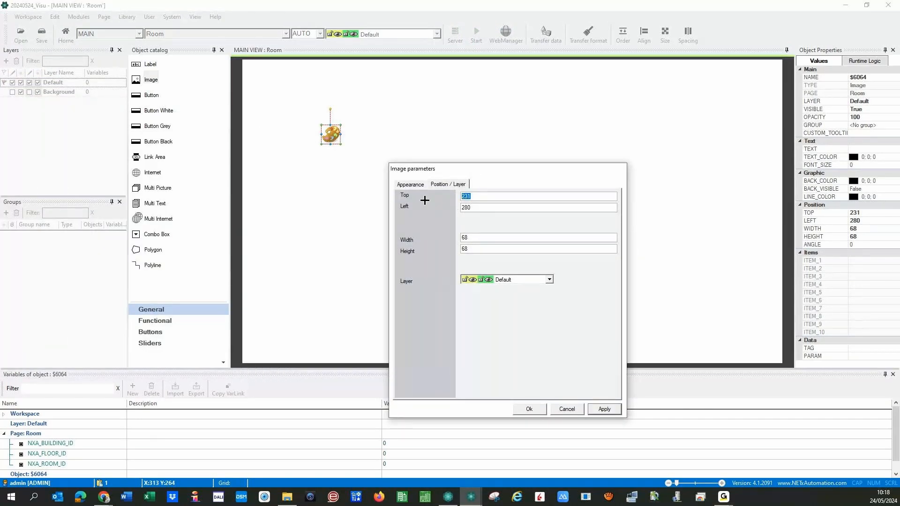
type("0")
key("Tab")
type("0")
left_click(477, 238)
key("BackSpace")
key("BackSpace")
type("1920")
key("Tab")
type("1080")
left_click(492, 282)
left_click(492, 295)
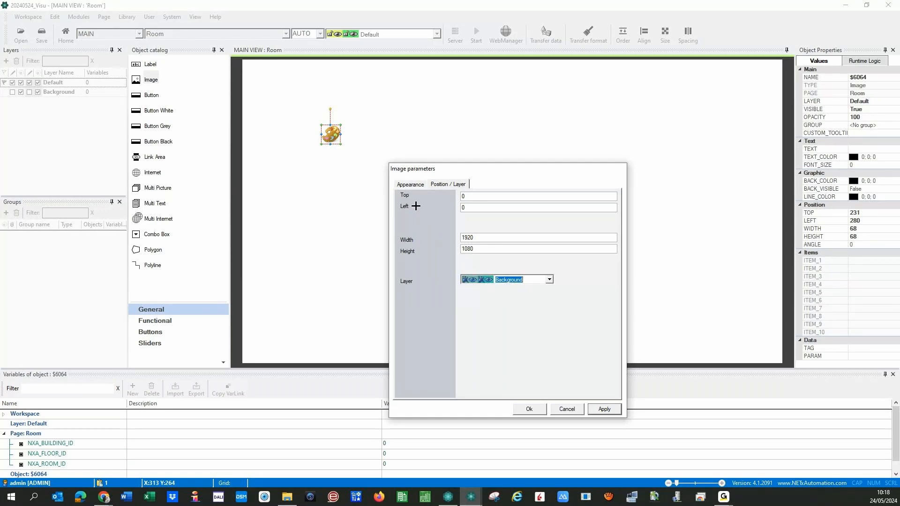
- Set the image's picture to Room > background_room and apply the settings
left_click(408, 184)
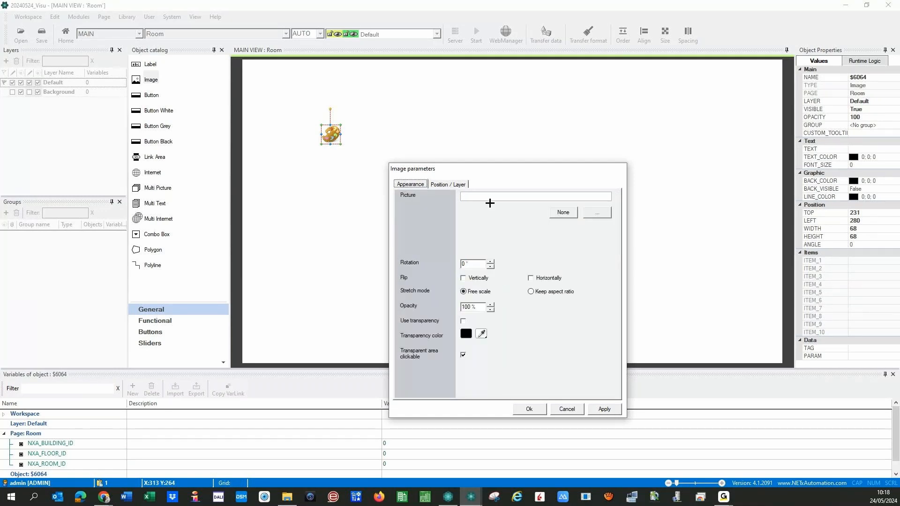
left_click(490, 203)
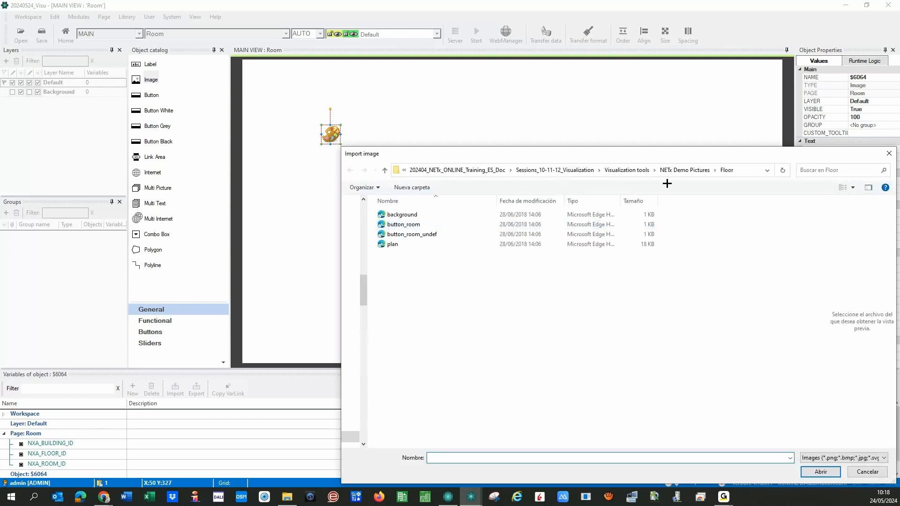
left_click(694, 168)
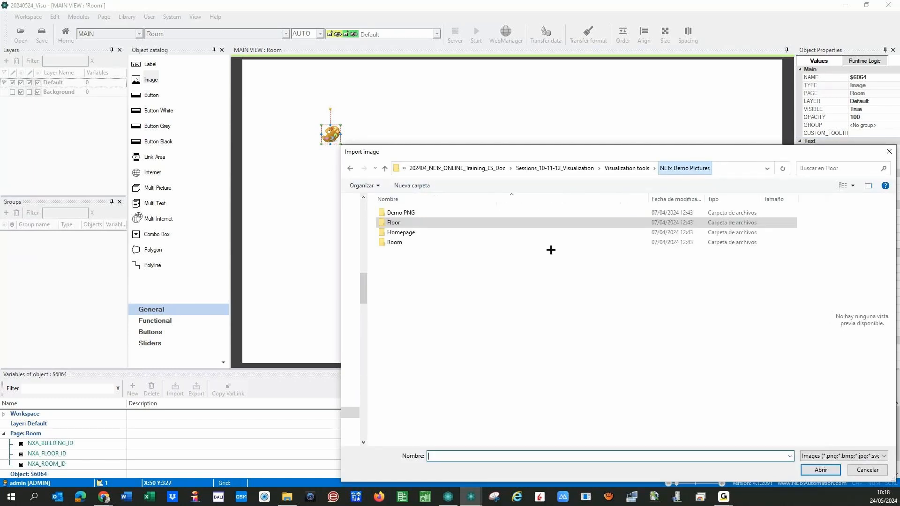
left_click(398, 242)
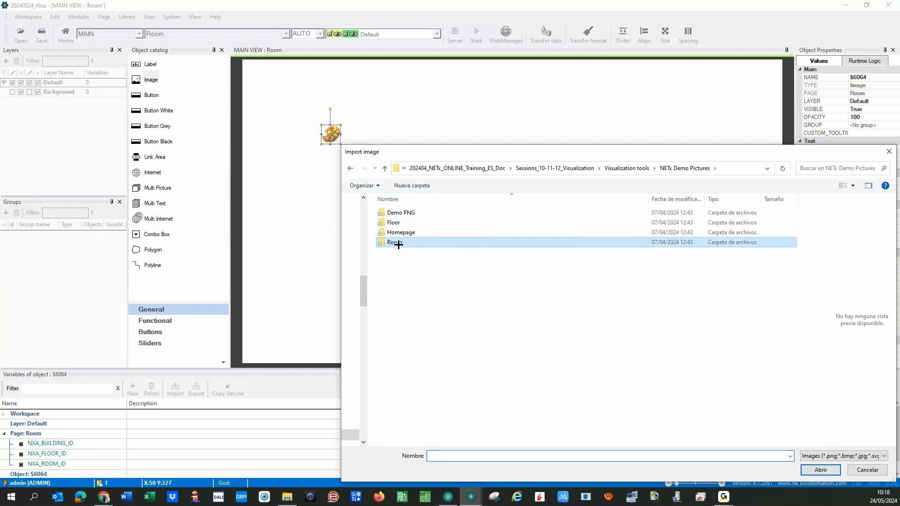
double_click(398, 242)
left_click(450, 226)
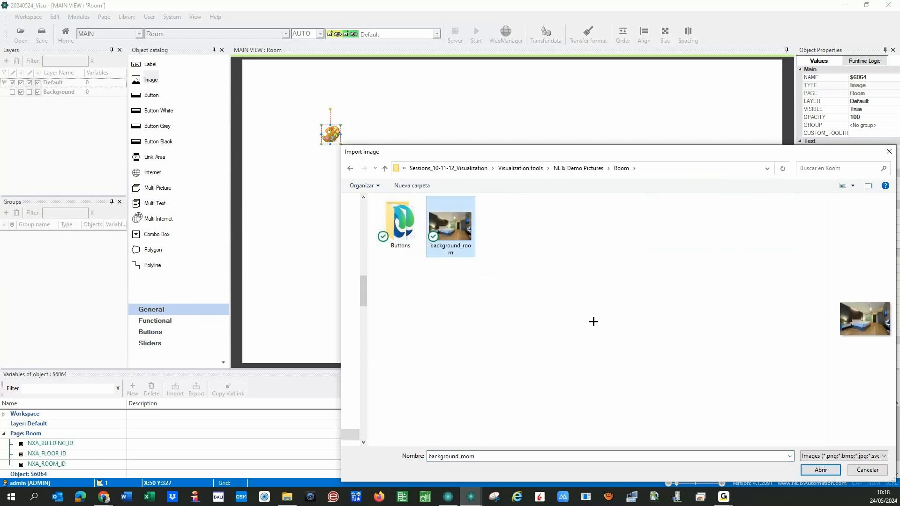
left_click(814, 469)
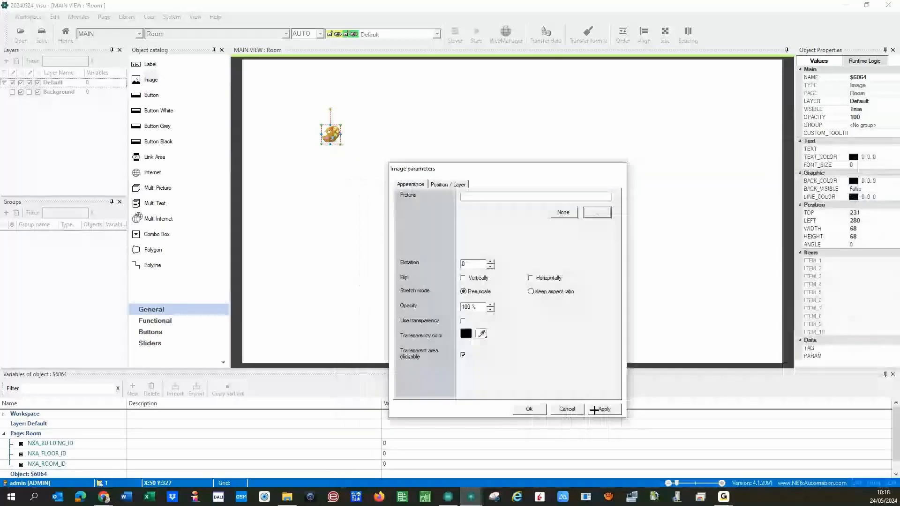
left_click(592, 408)
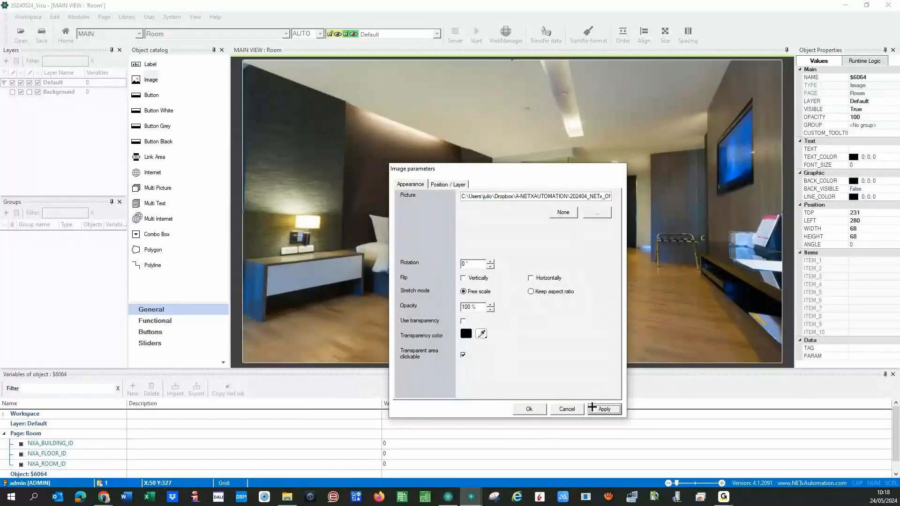
left_click(529, 409)
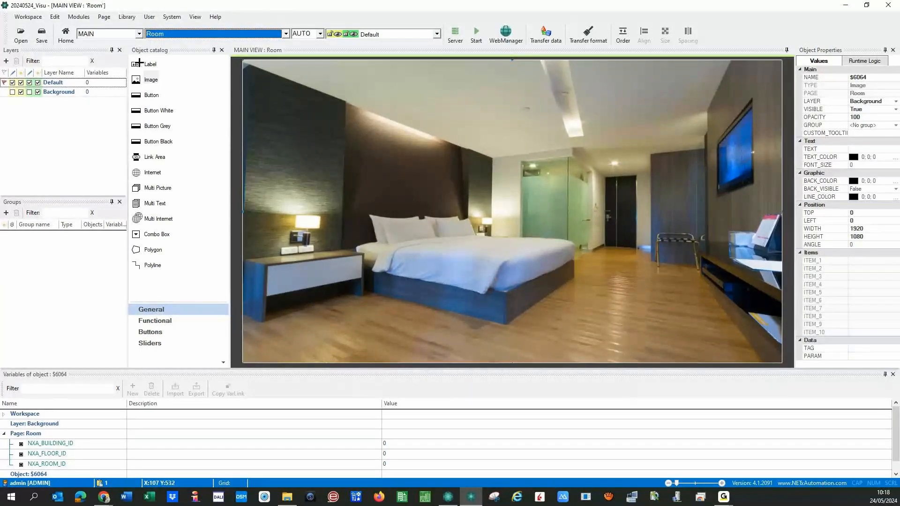
- Place a new label near the top of the Room page and enlarge it to 545×68
left_click_drag(137, 64, 366, 75)
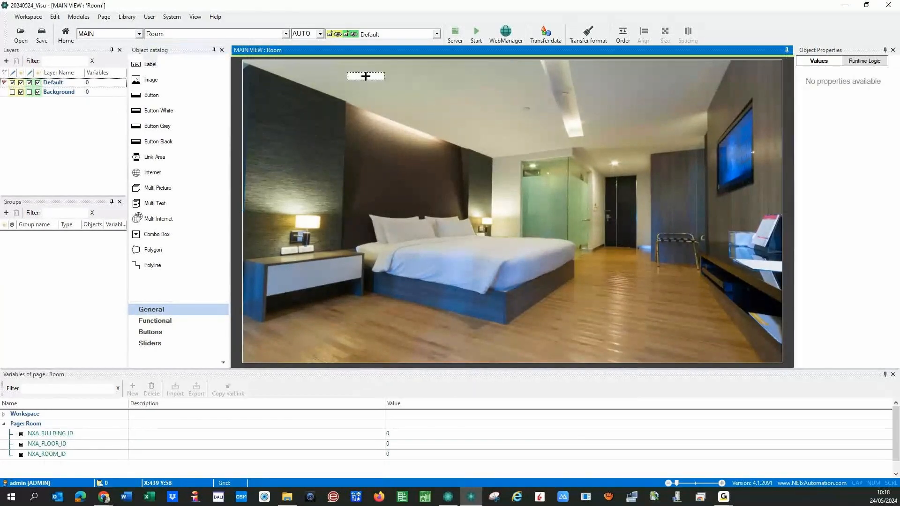
left_click(365, 76)
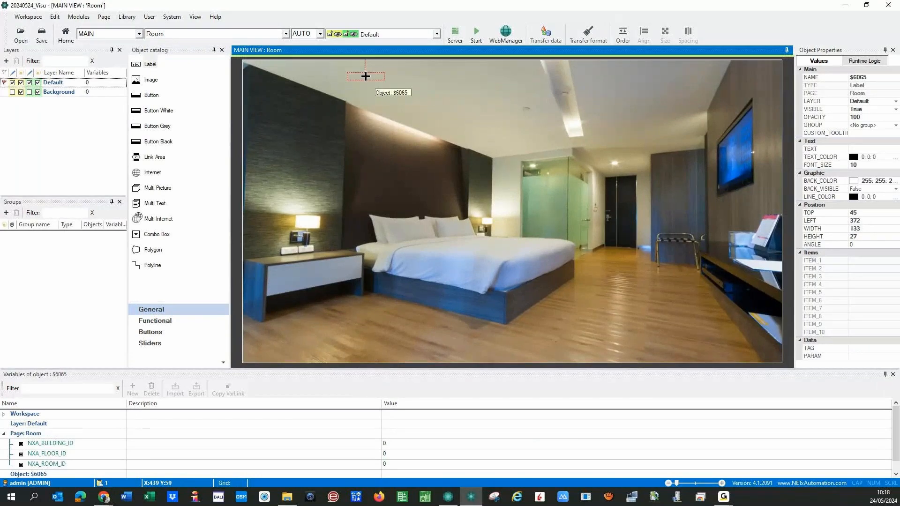
left_click_drag(384, 80, 501, 92)
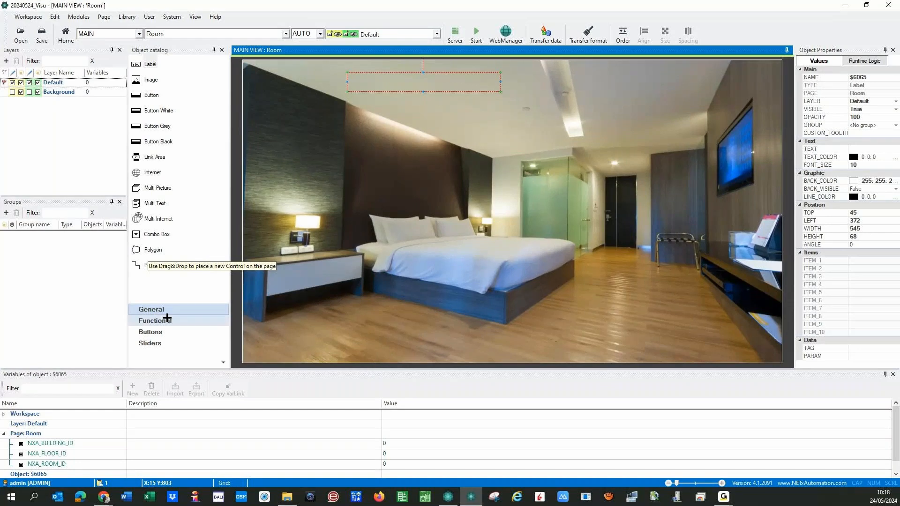
- Delete NXA_BUILDING_ID and rename NXA_FLOOR_ID to F and NXA_ROOM_ID to R
left_click(25, 443)
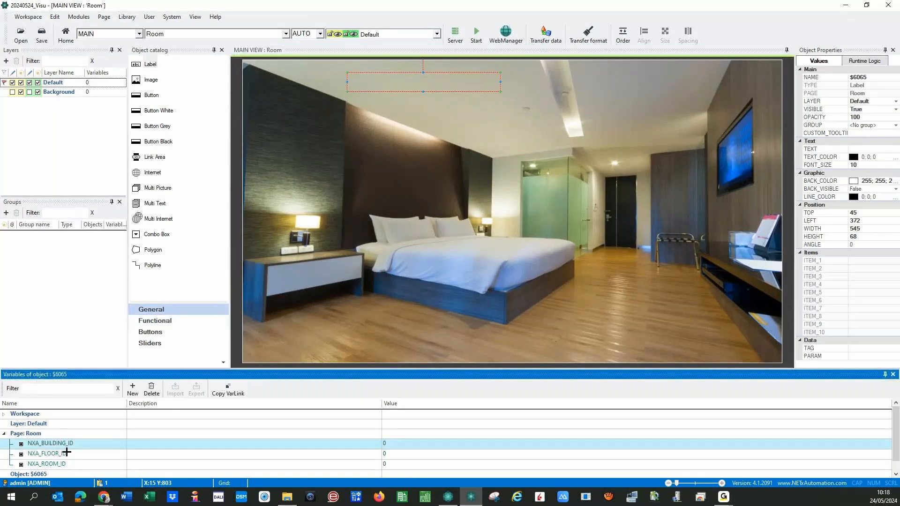
left_click(152, 389)
left_click(68, 444)
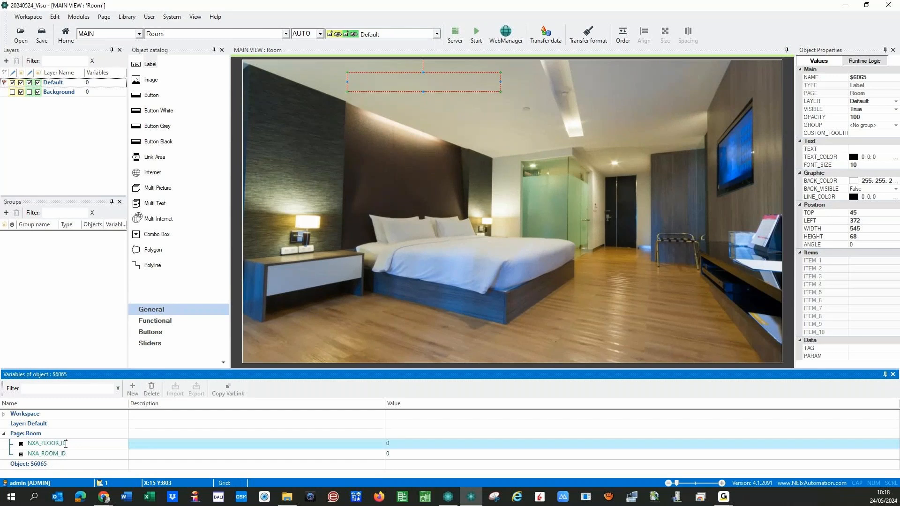
left_click(68, 446)
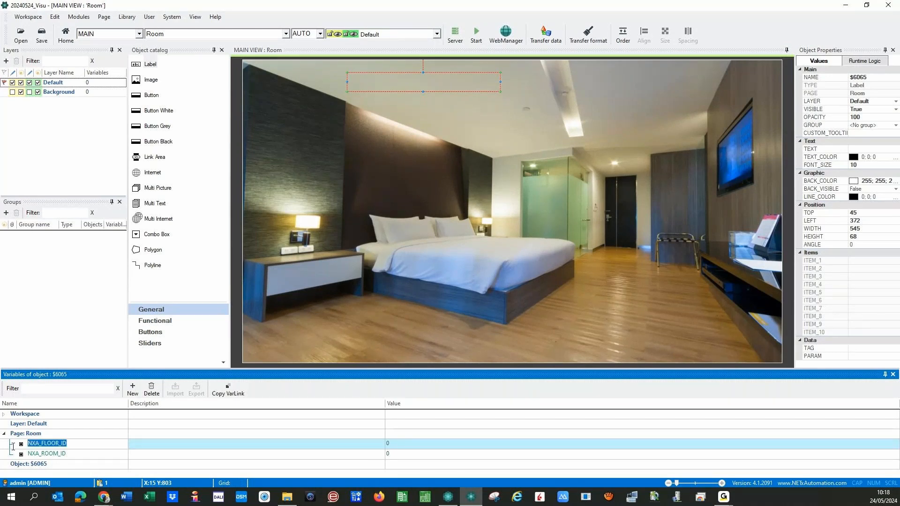
type("F")
left_click(73, 458)
left_click_drag(73, 457, 17, 455)
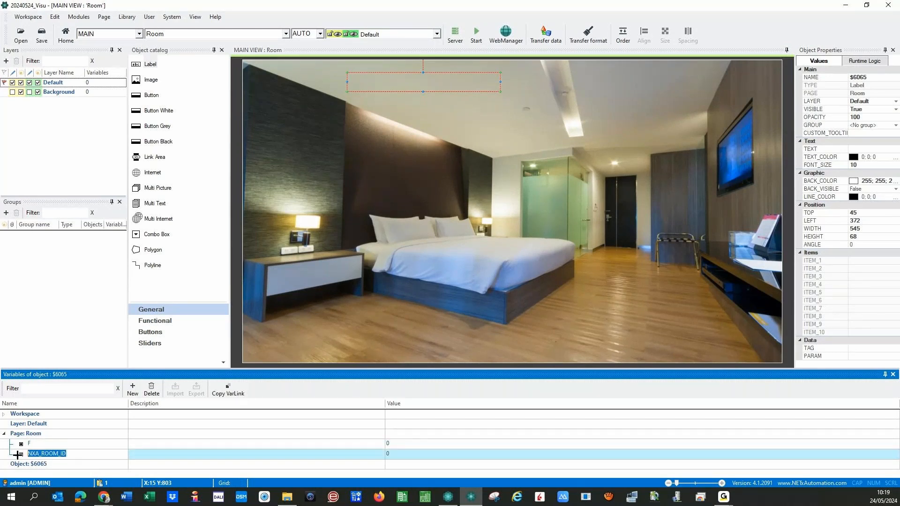
type("R")
key("Return")
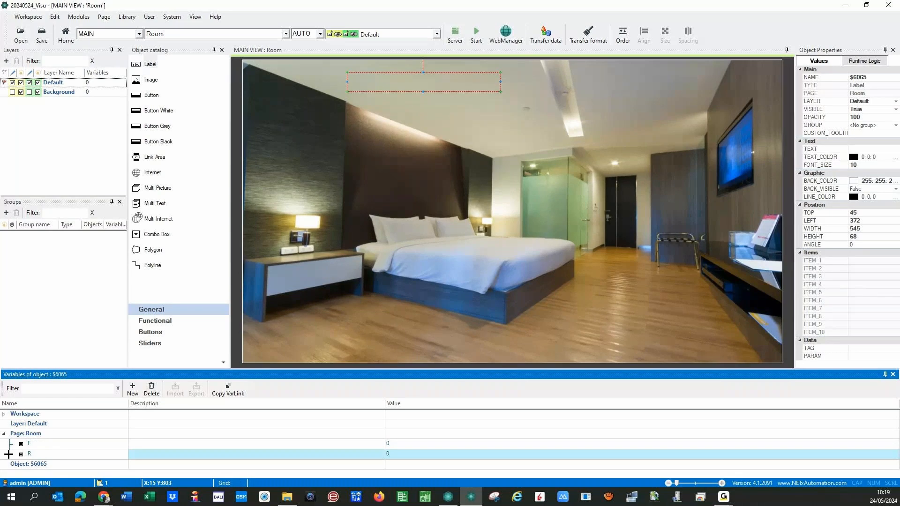
left_click(36, 447)
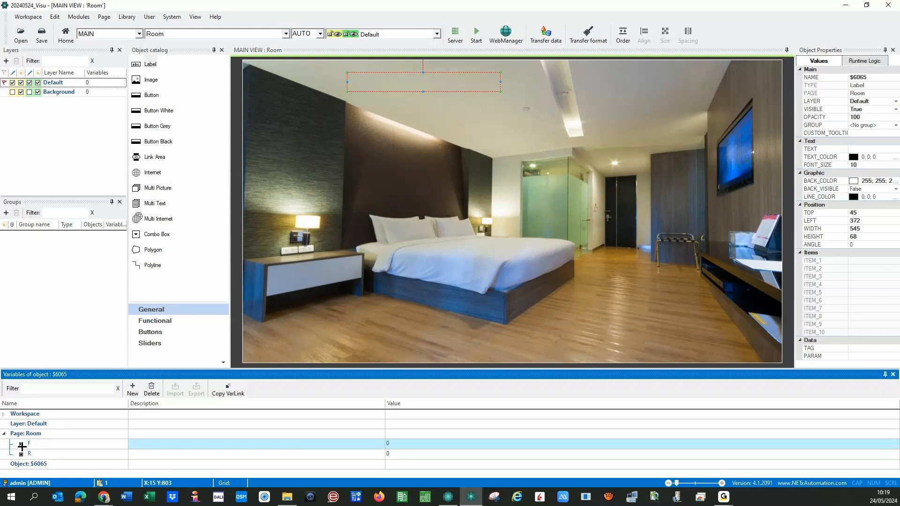
left_click(22, 453)
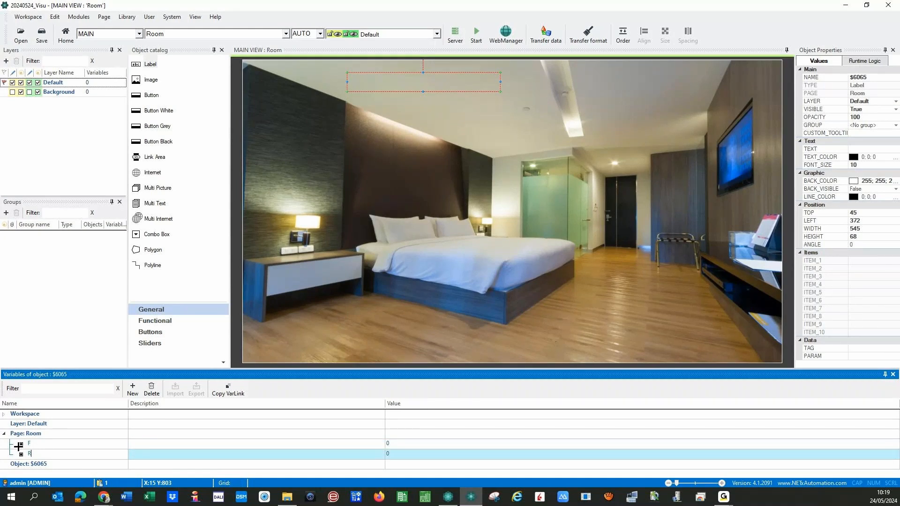
left_click(17, 443)
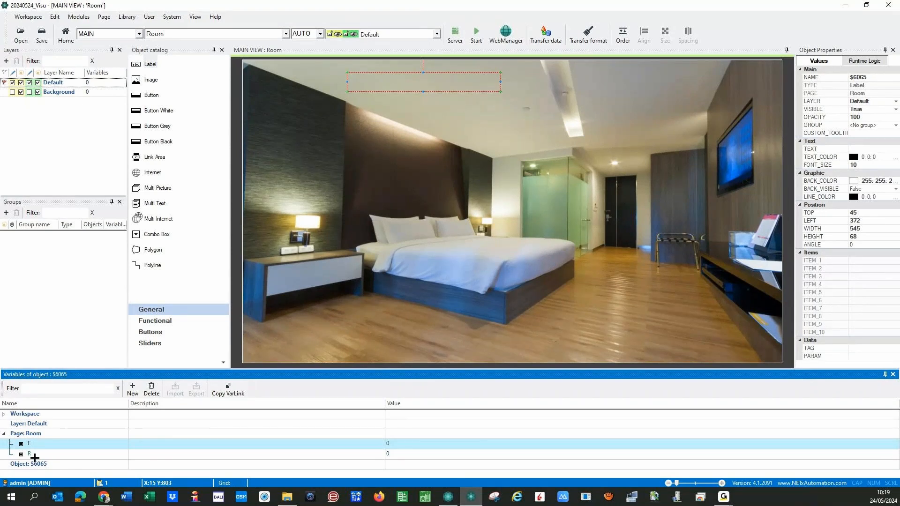
- Enter the label text 'Room' followed by the pasted F variable link
left_click(415, 87)
double_click(415, 86)
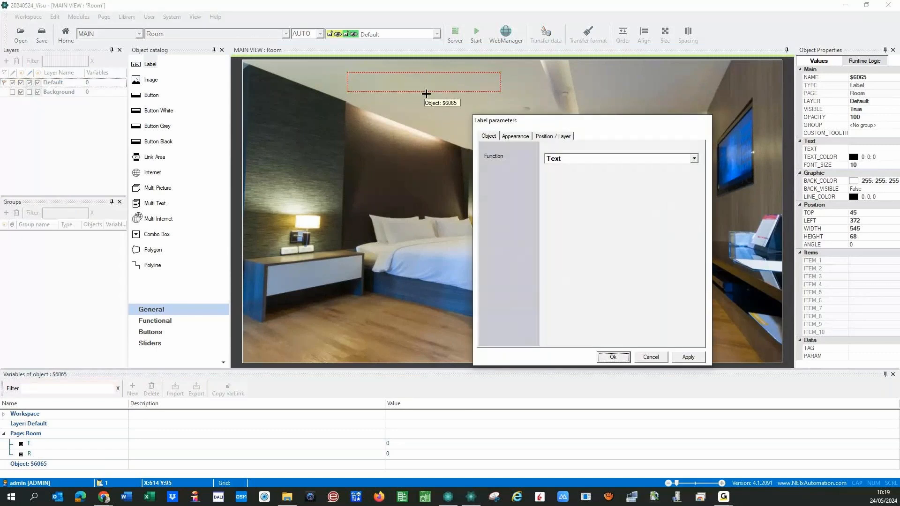
left_click(515, 136)
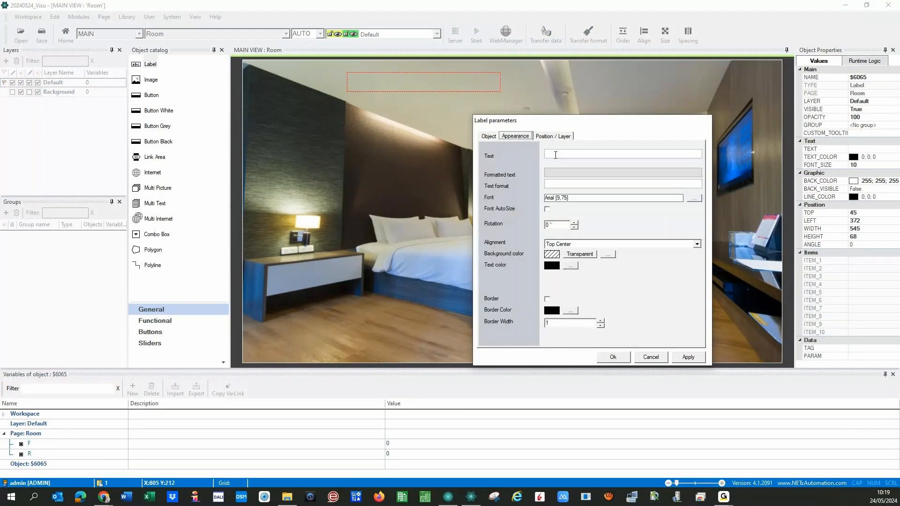
left_click(556, 155)
type("Room")
left_click(15, 445)
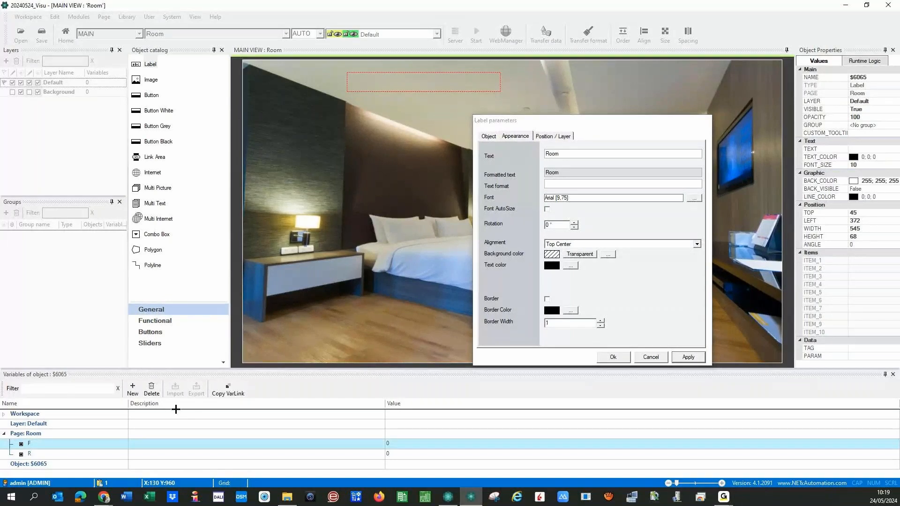
left_click(572, 154)
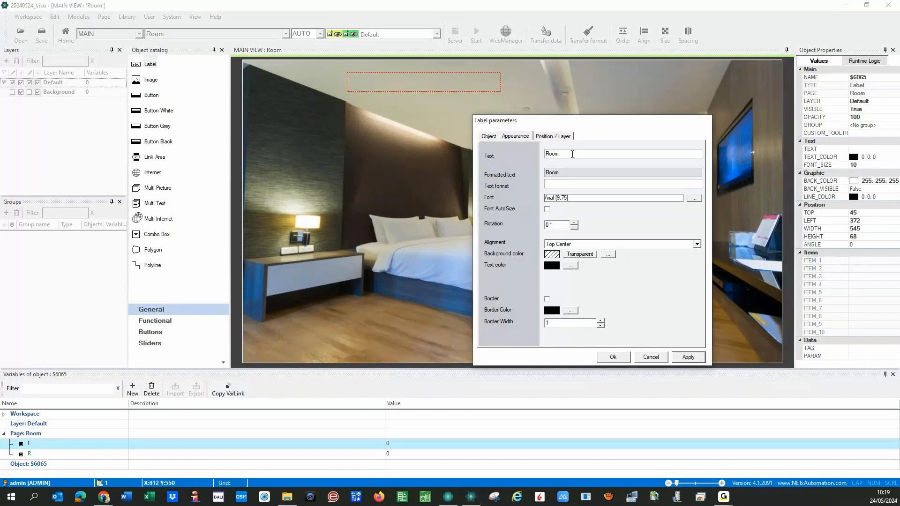
type("{PG:F}")
- Append the R variable link, enable Font AutoSize, and apply the label settings
left_click(17, 455)
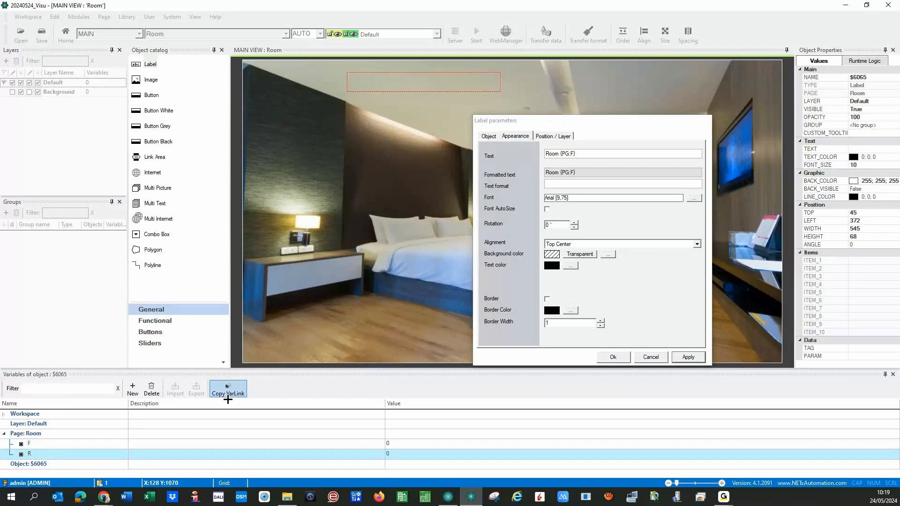
left_click(229, 385)
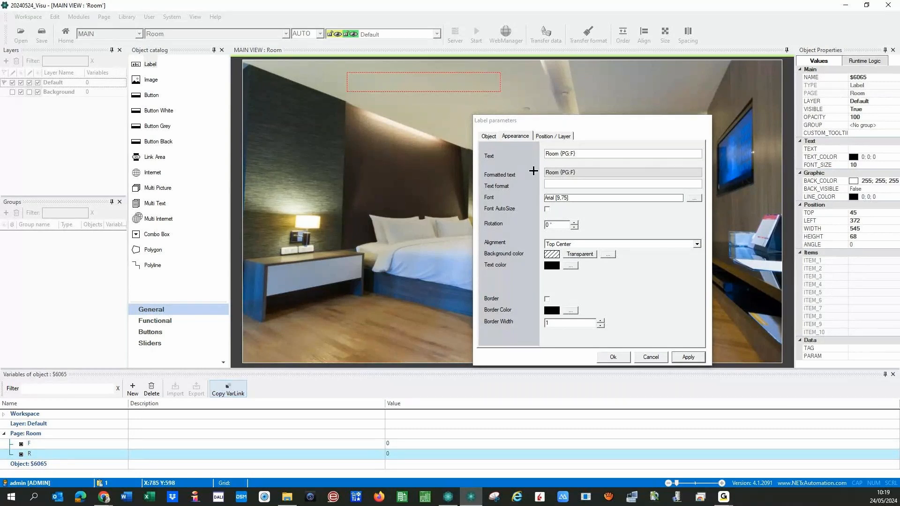
left_click(591, 152)
type("{PG:R}")
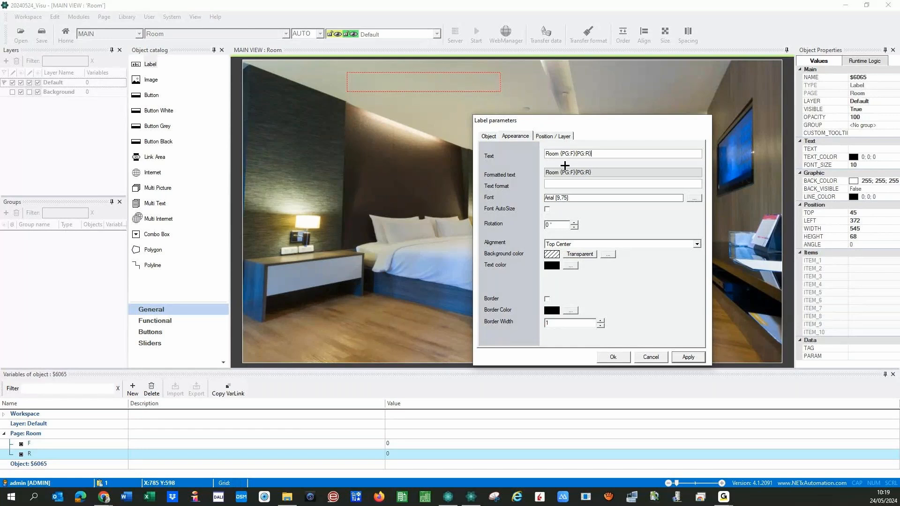
left_click(547, 209)
left_click(689, 356)
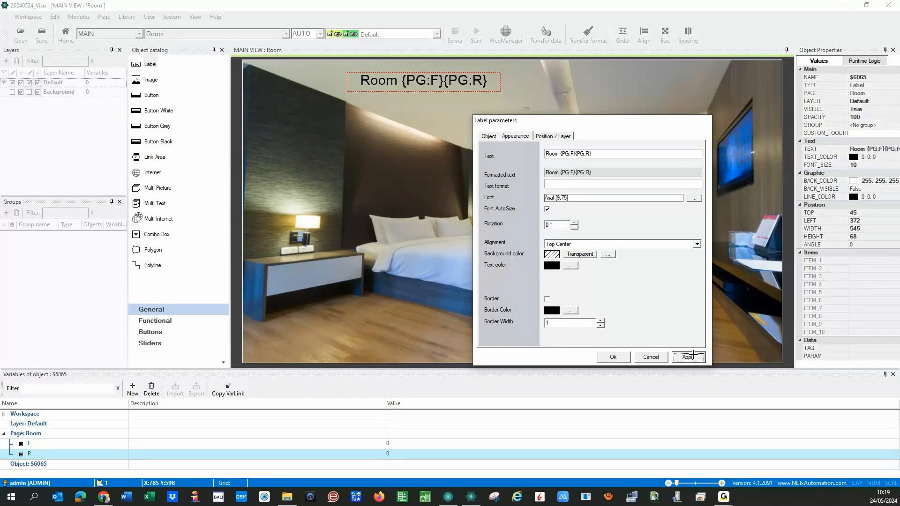
left_click(621, 359)
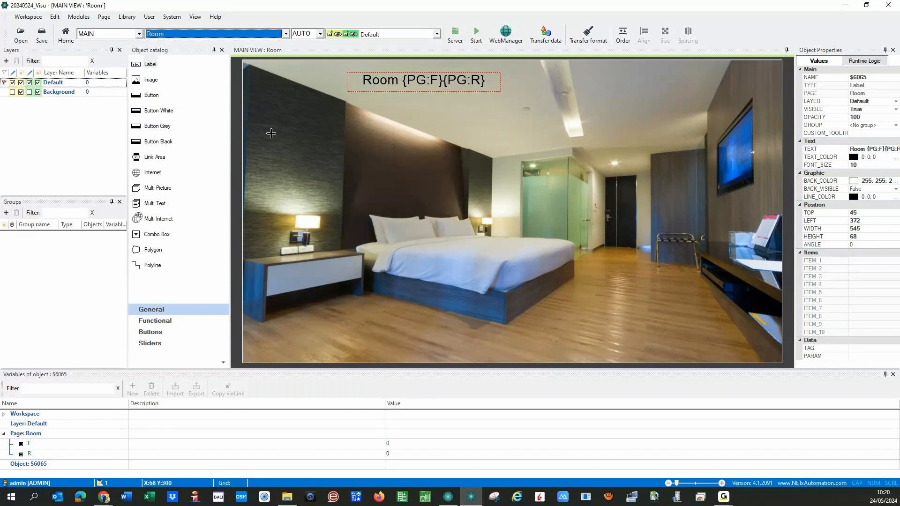
- Switch the designer to the Floor page showing the 'Floor {PG:F}' plan
left_click(286, 34)
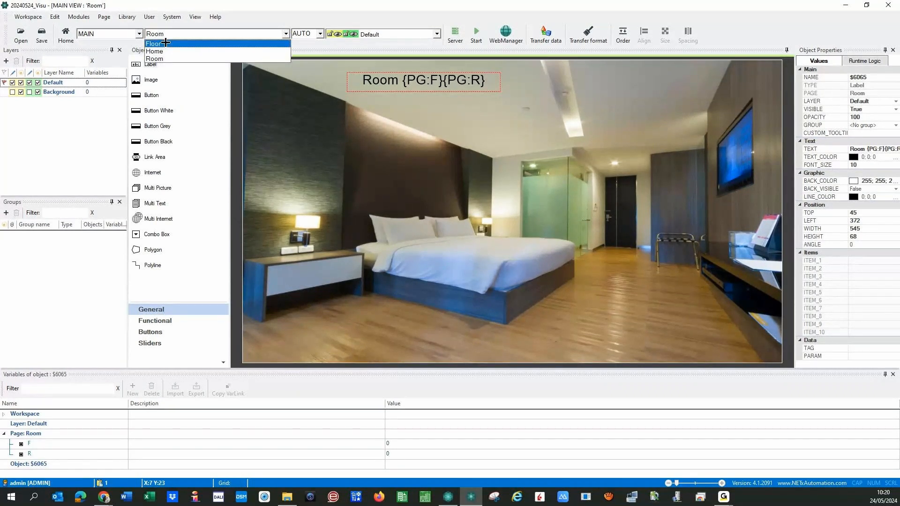
left_click(165, 44)
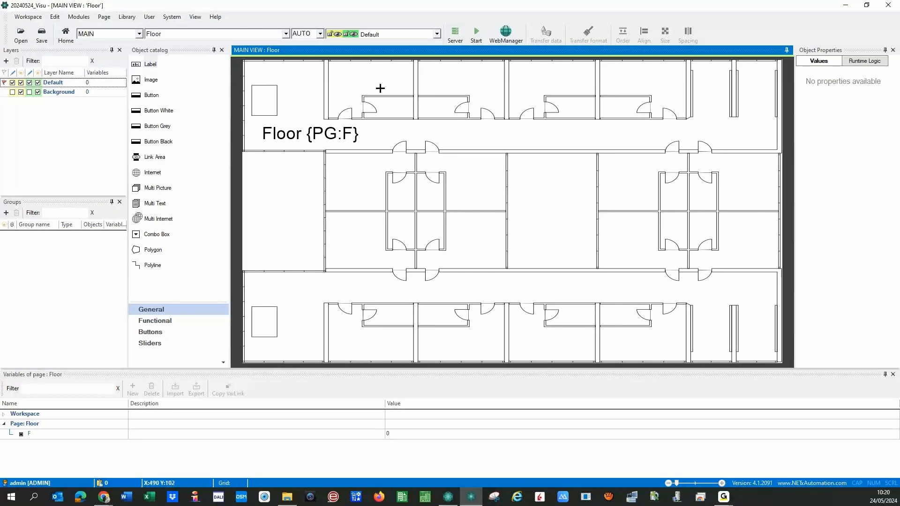
- Add a label reading 'Room {PG:F}01' with Font AutoSize over the top-left room
left_click(135, 65)
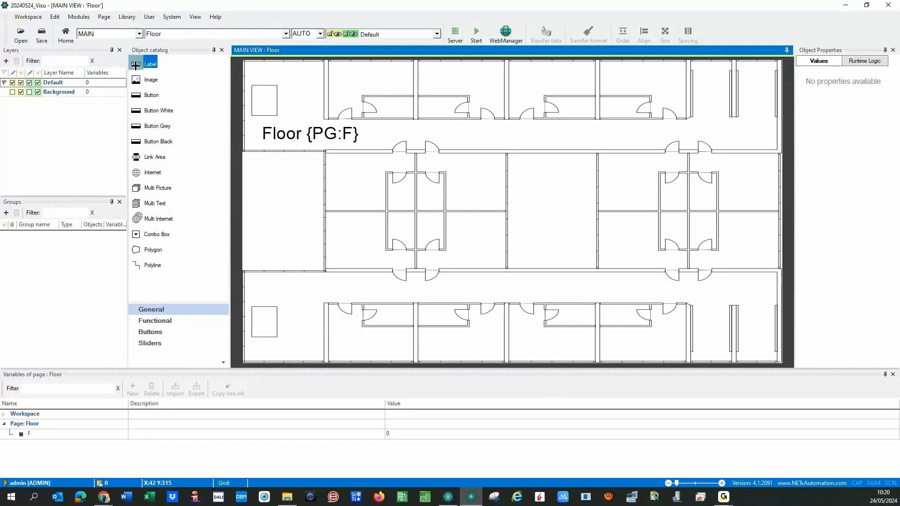
left_click_drag(135, 65, 364, 80)
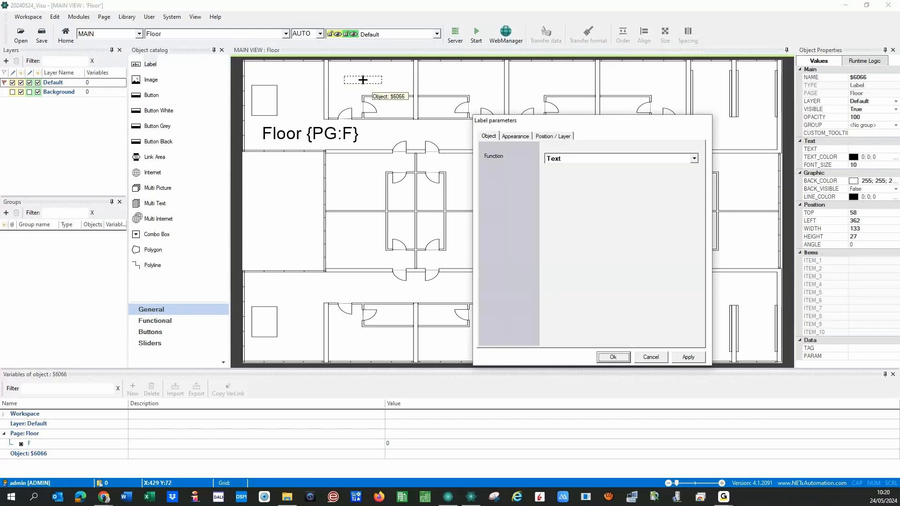
left_click(515, 140)
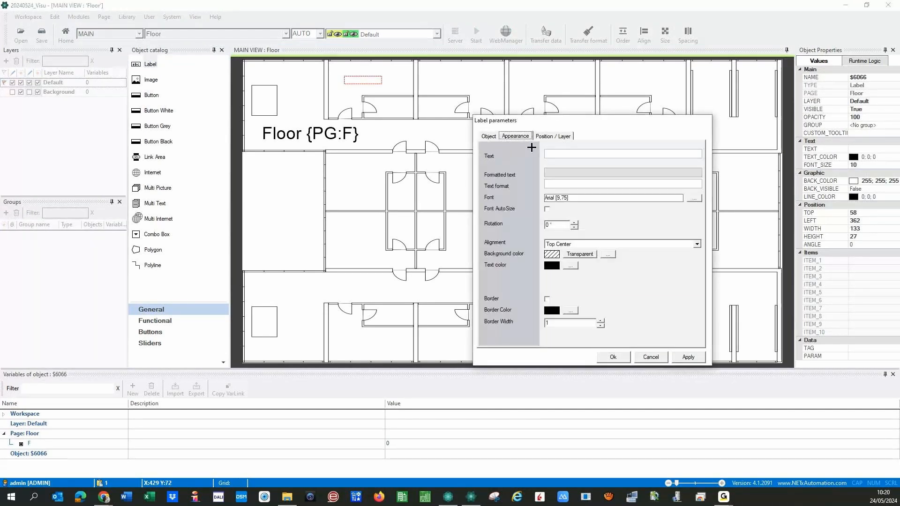
left_click(561, 153)
type("Room")
left_click(12, 445)
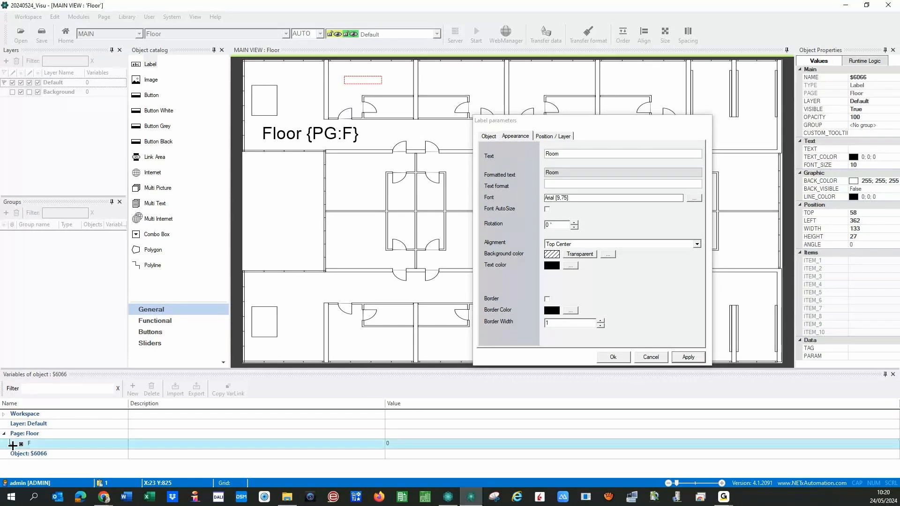
left_click(574, 152)
type("{PG:F}")
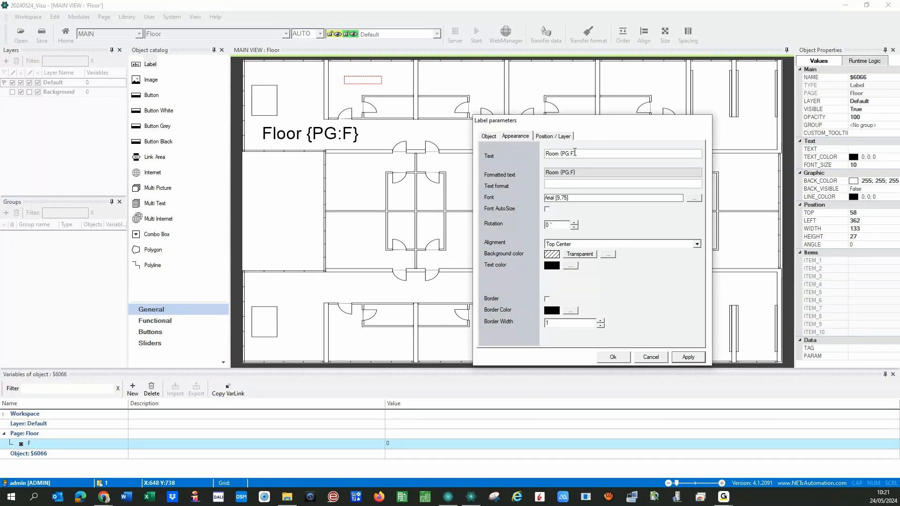
type("01")
left_click(547, 210)
left_click(688, 357)
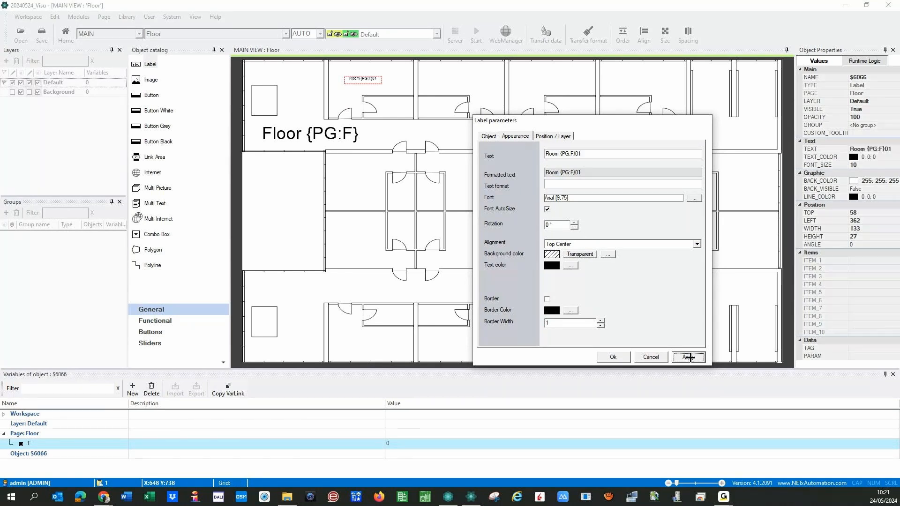
left_click(613, 357)
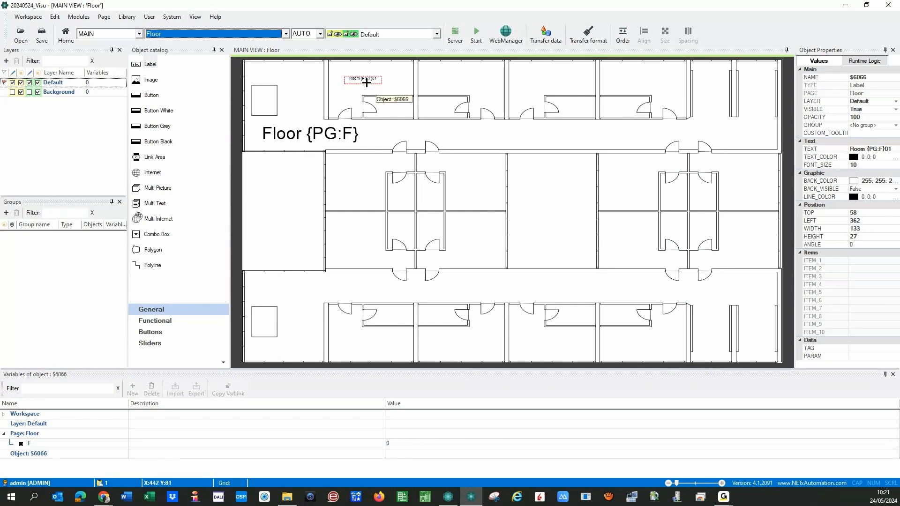
- Fit the label into room 01, then paste a copy labelled 'Room {PG:F}02' in the next room
left_click(364, 80)
left_click_drag(363, 79, 377, 85)
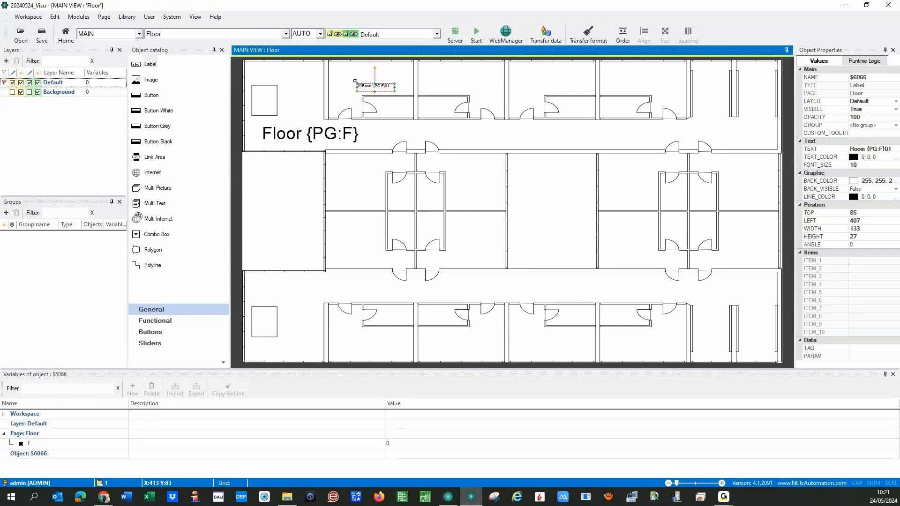
left_click_drag(358, 86, 343, 75)
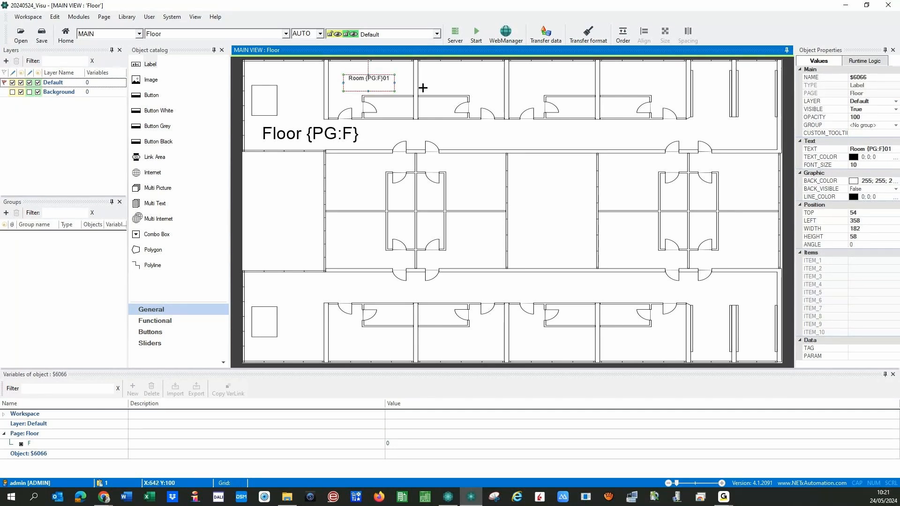
key("ctrl+v")
left_click_drag(357, 84, 429, 76)
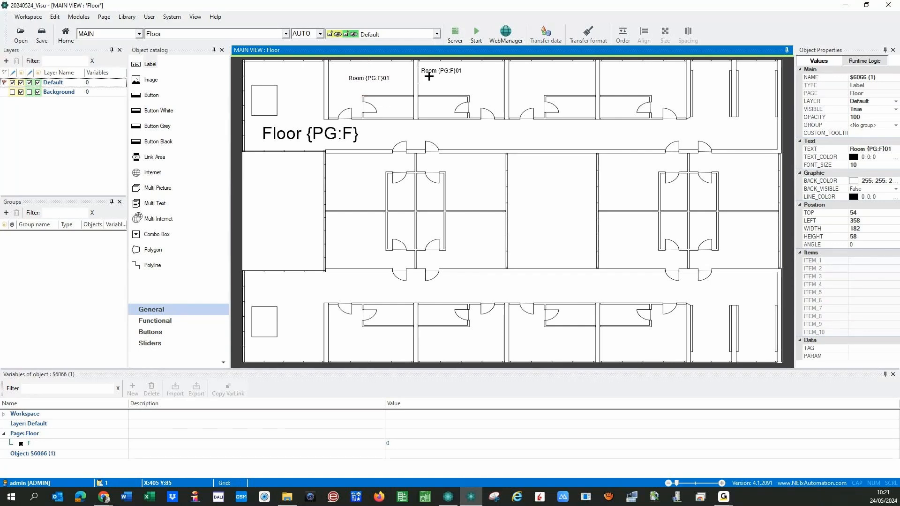
double_click(429, 76)
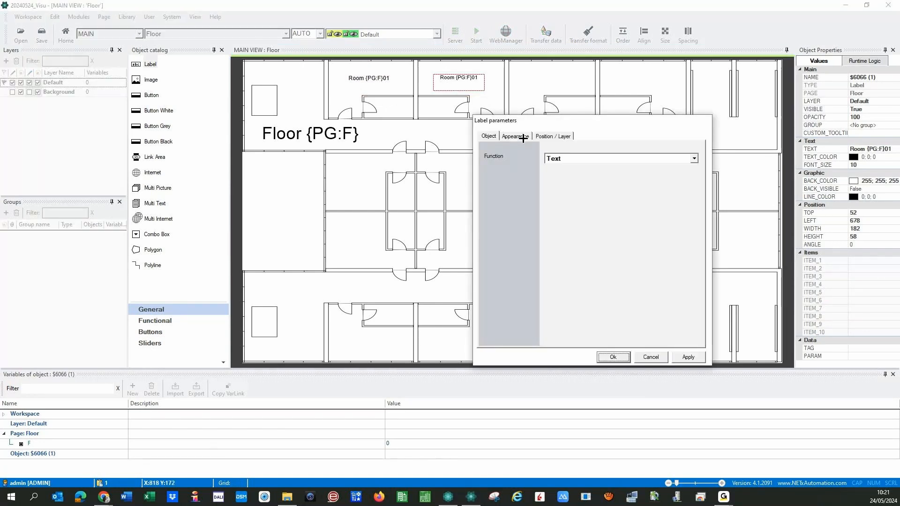
left_click(522, 137)
left_click(683, 359)
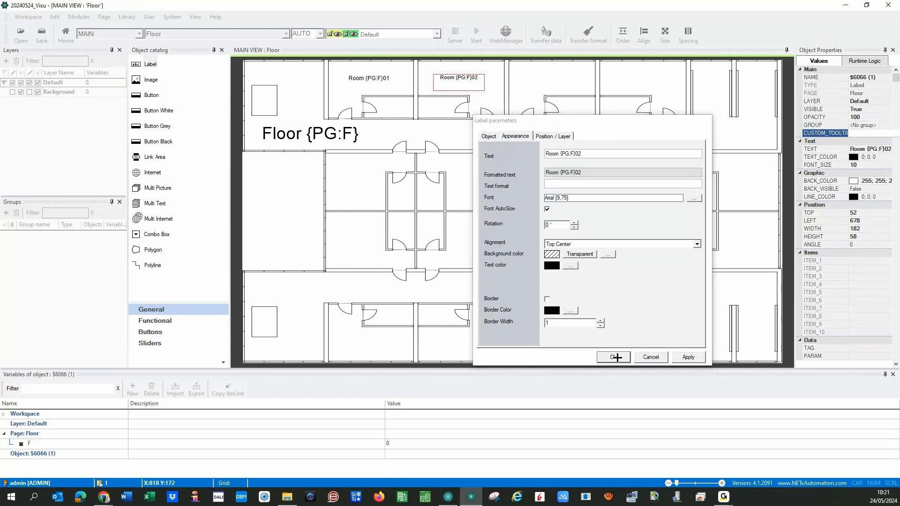
left_click(614, 357)
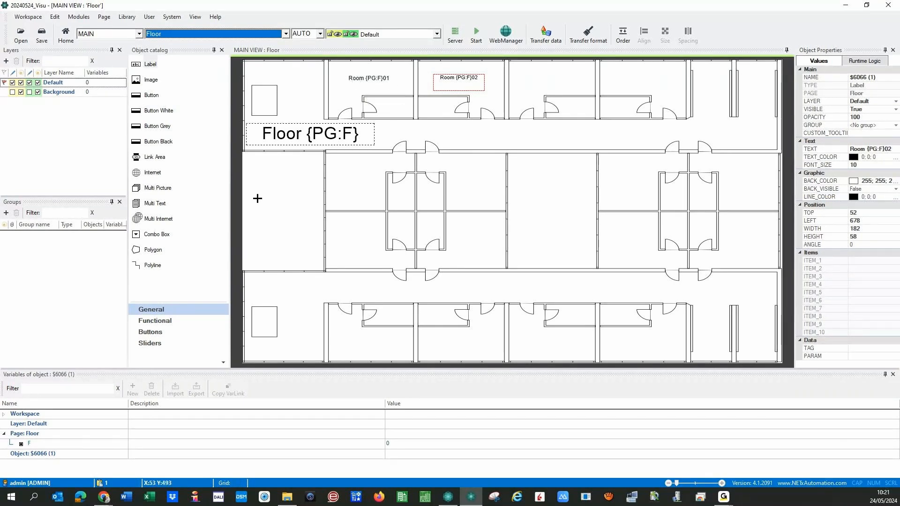
- Drop a Link Area over room 01 and move it to the top of the drawing order
left_click_drag(139, 159, 413, 118)
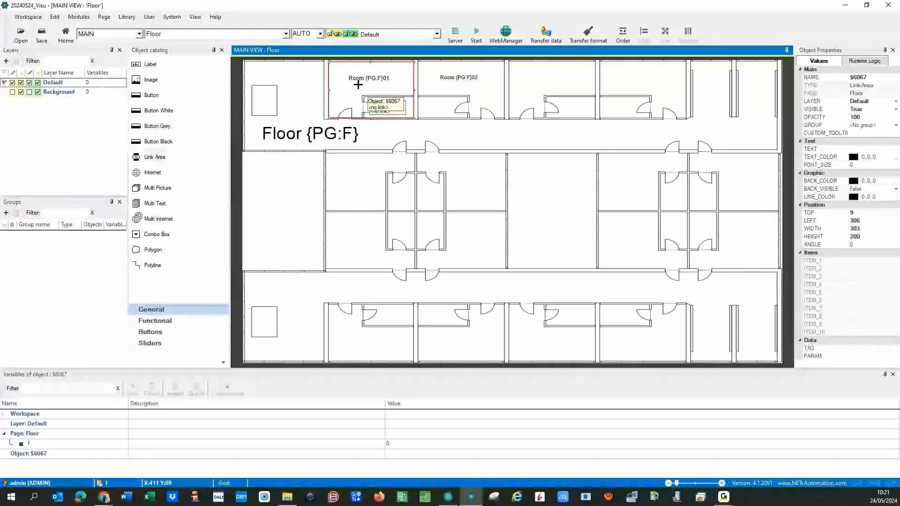
right_click(377, 94)
mouse_move(412, 142)
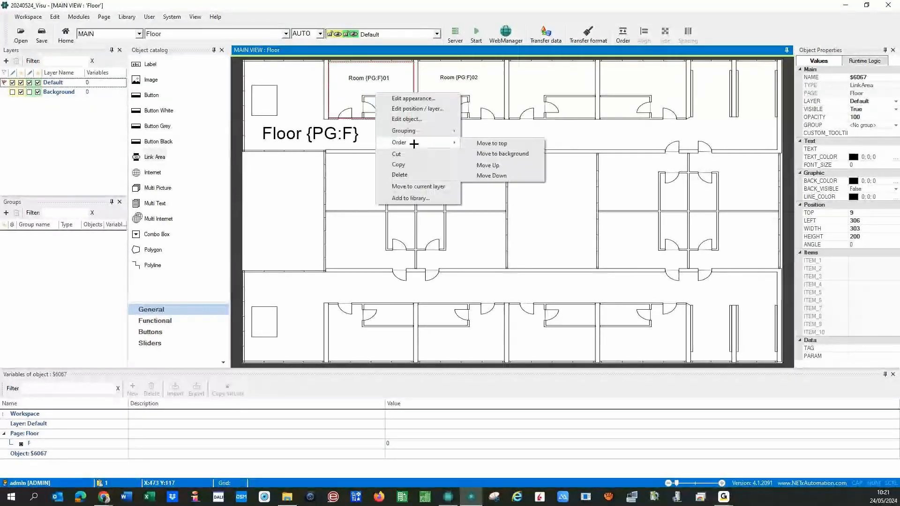
left_click(487, 144)
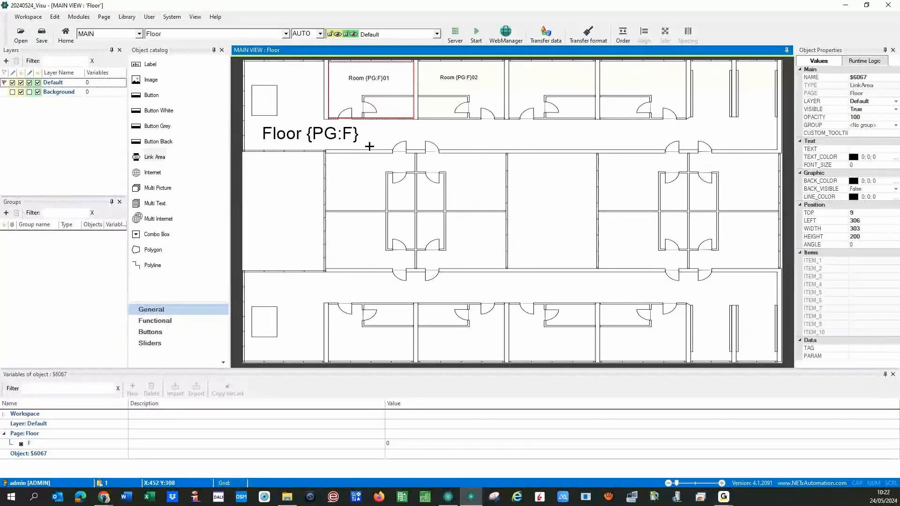
left_click(369, 147)
left_click(392, 98)
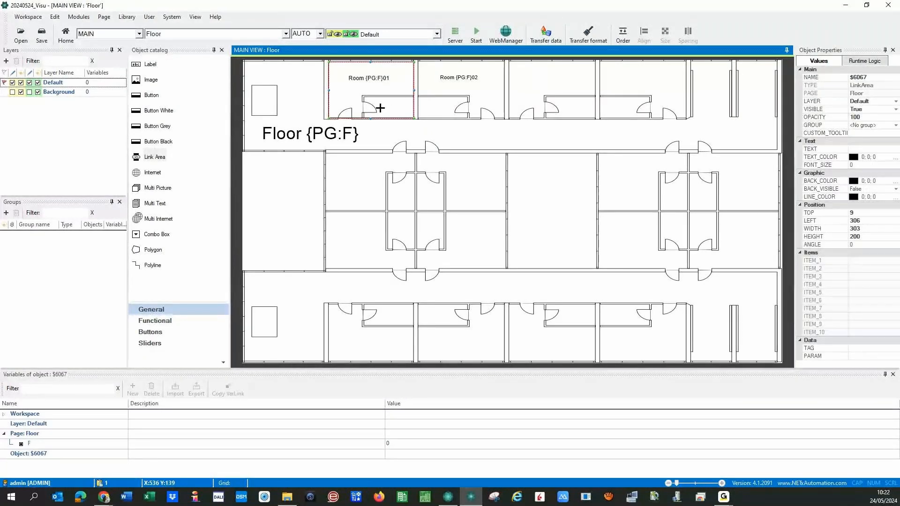
- Add an object variable named ID with value 01 to the link area
left_click(133, 389)
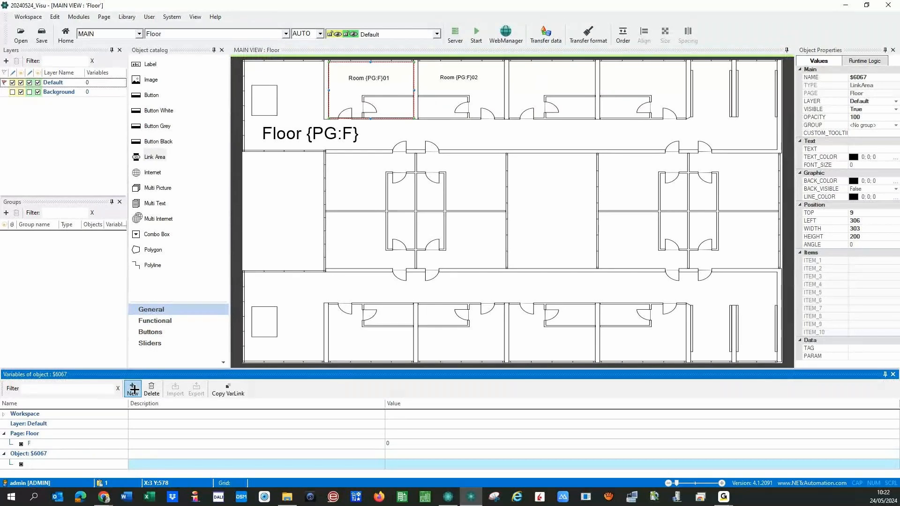
type("ID")
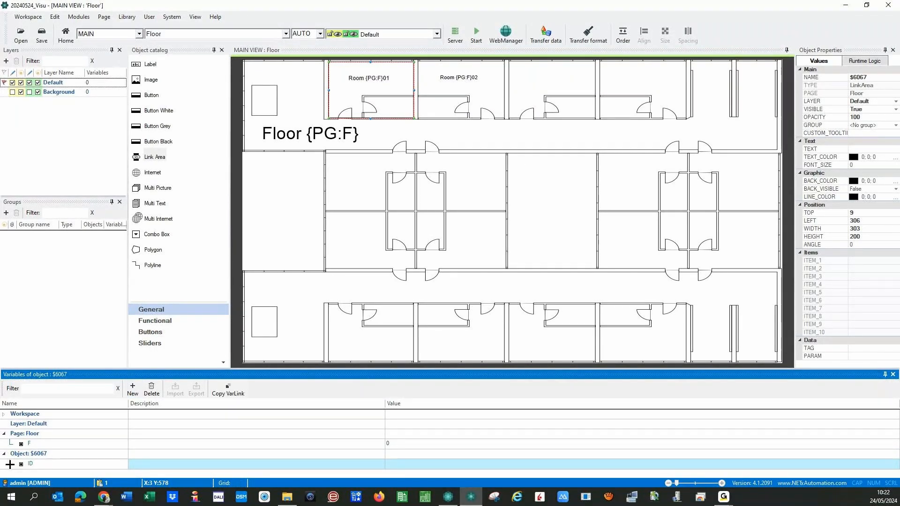
key("Return")
left_click(391, 465)
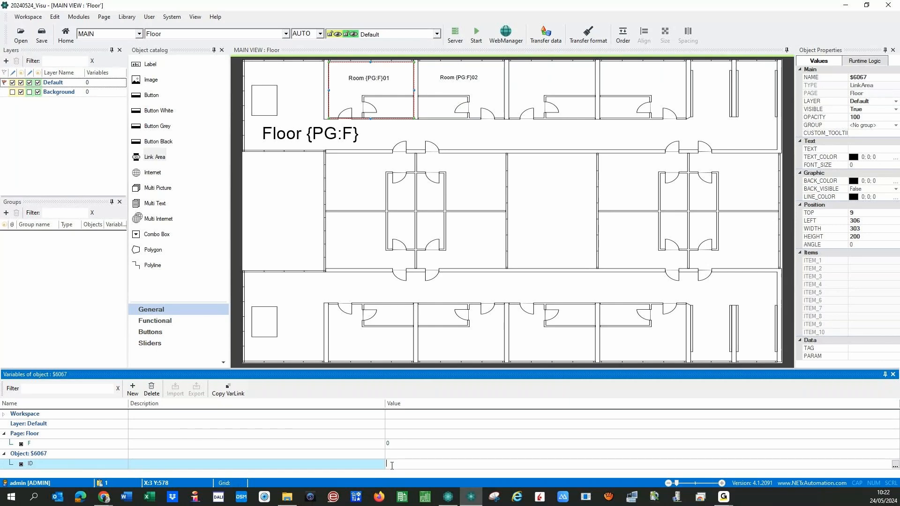
type("01")
left_click(283, 473)
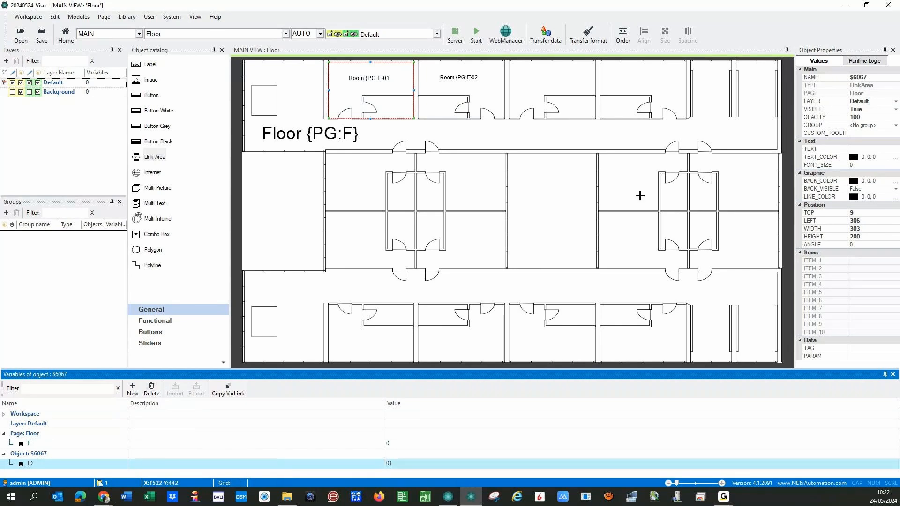
- Set the link area's CUSTOM_TOOLTIP to 'Go to Room {PG:F}'
left_click(860, 133)
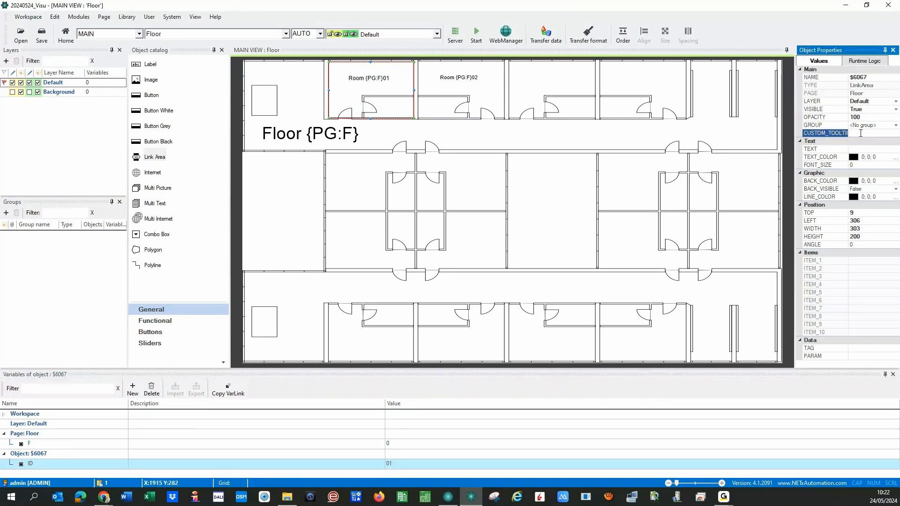
type("Go to Room")
left_click(20, 443)
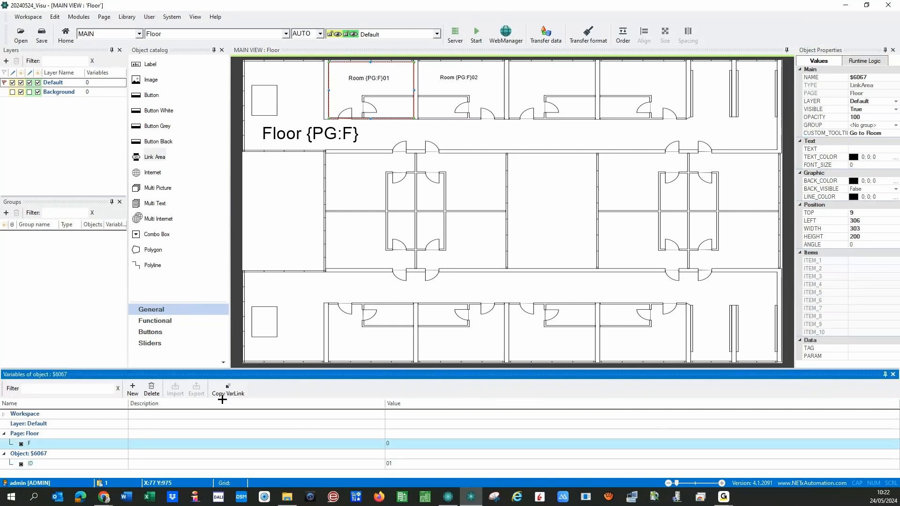
left_click(887, 133)
key("ctrl+v")
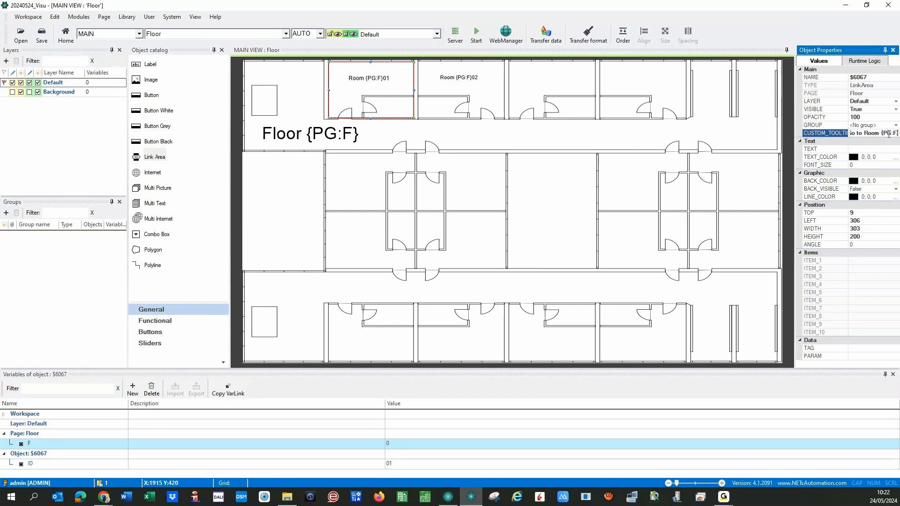
left_click(47, 460)
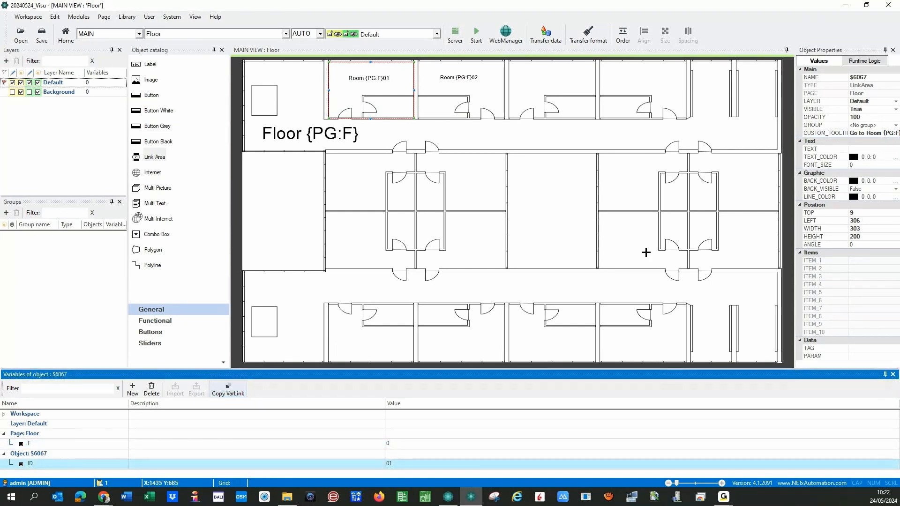
- Widen Object Properties and append {OB:ID} to the link area's tooltip text
left_click_drag(794, 244, 720, 244)
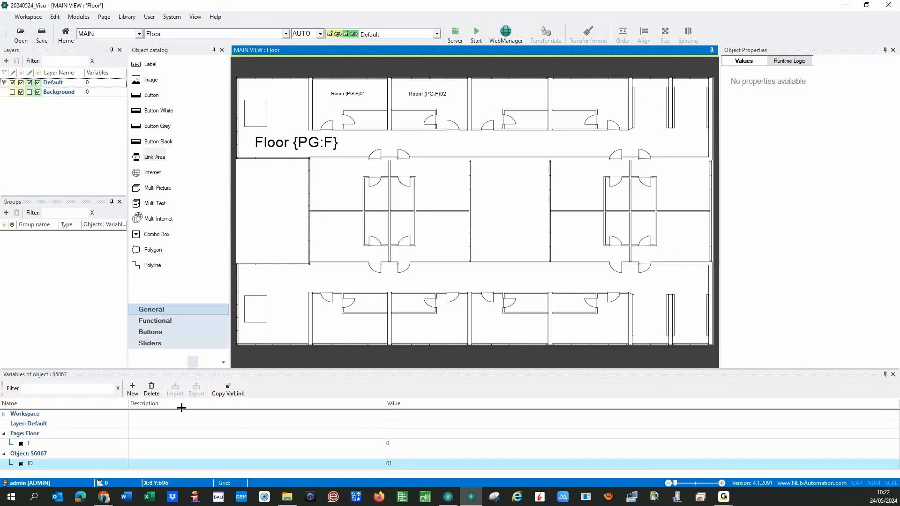
left_click(349, 101)
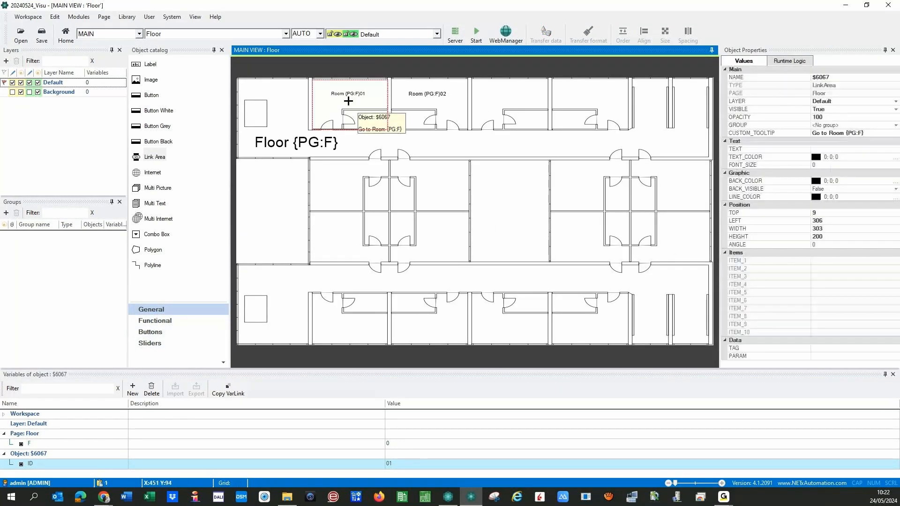
left_click(877, 133)
type("{OB:ID}")
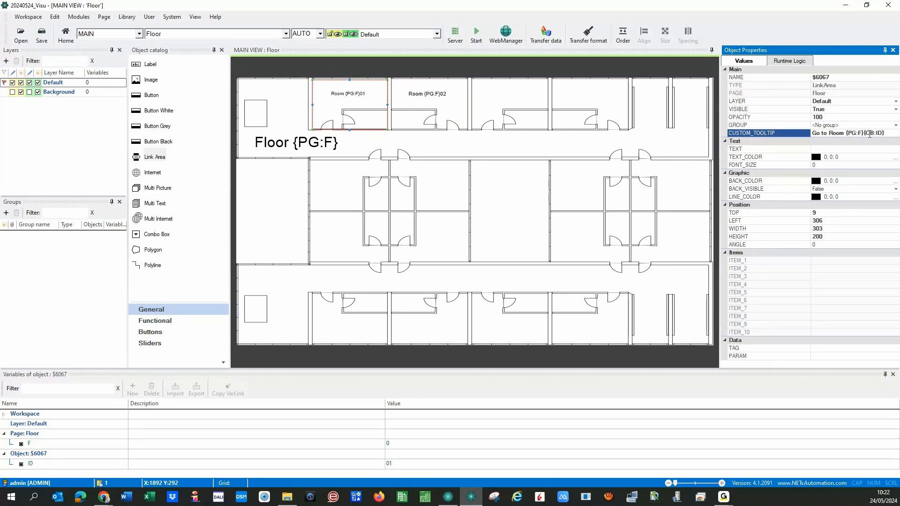
key("Return")
- Make Room 01's link area open the Room page in View 3
double_click(344, 107)
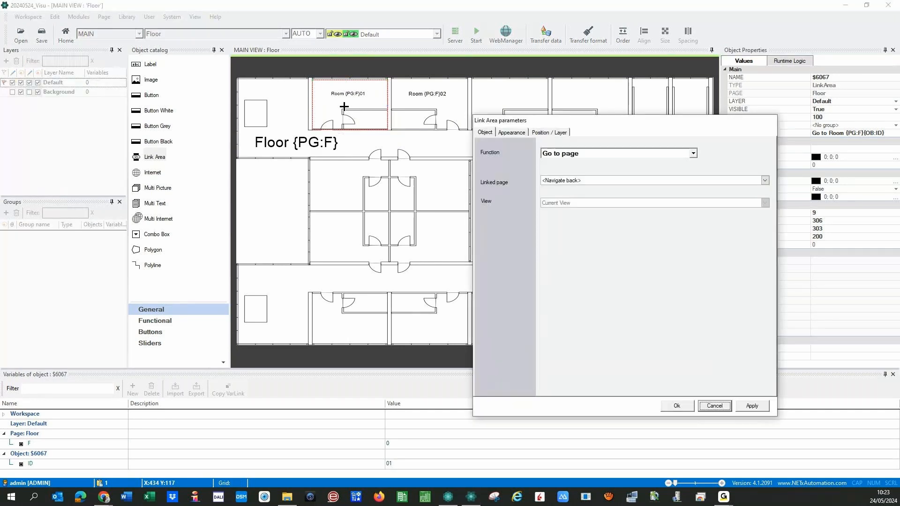
left_click(765, 180)
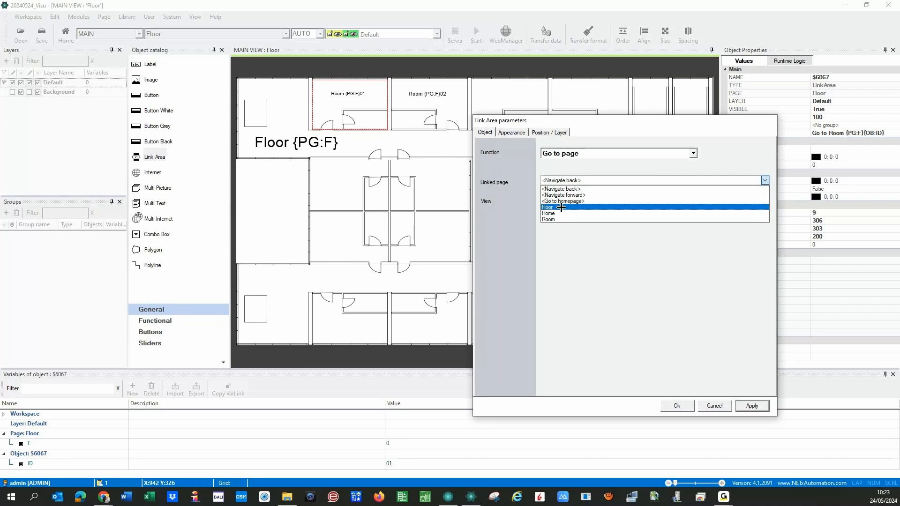
left_click(556, 220)
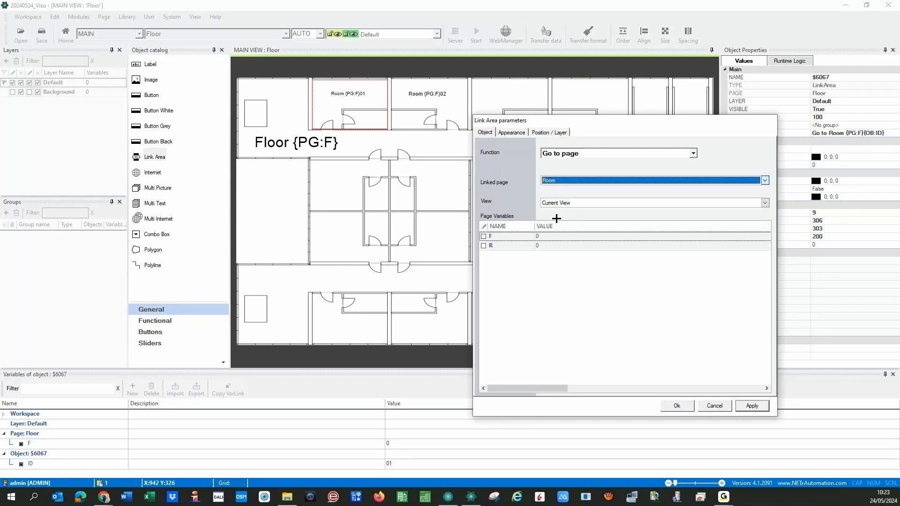
left_click(765, 202)
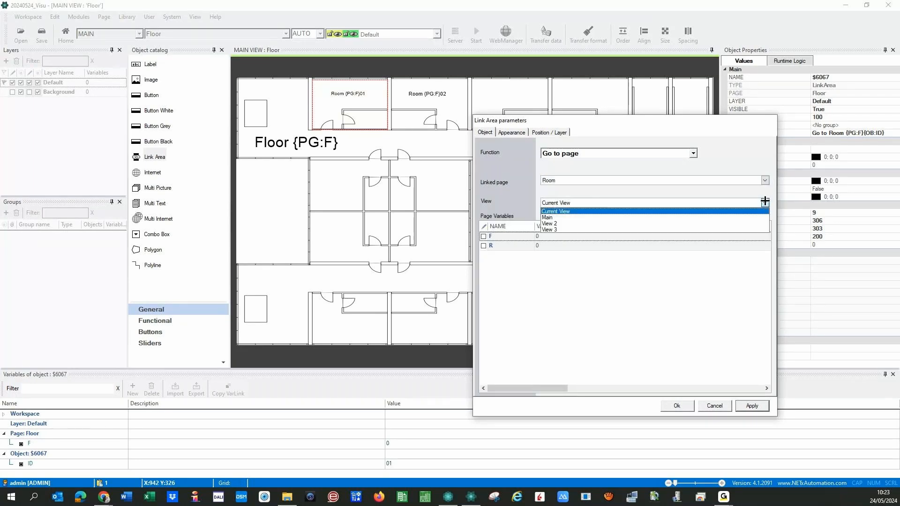
left_click(552, 230)
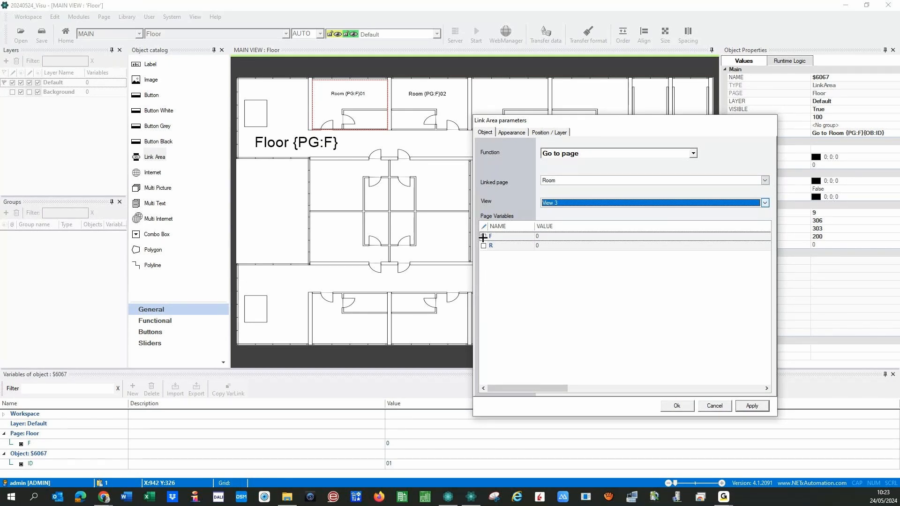
- Pass page variables F as {PG:F} and R as {OB:ID}, then apply and close
left_click(484, 237)
left_click(483, 237)
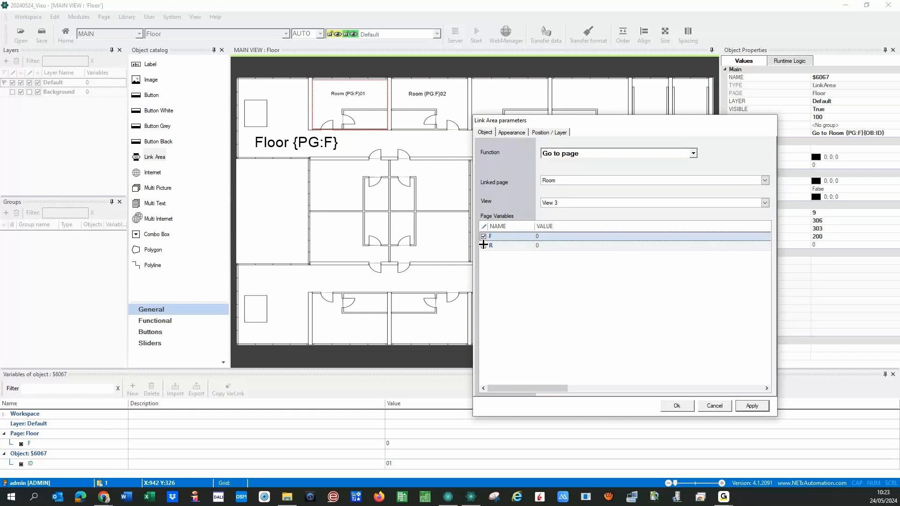
left_click(484, 246)
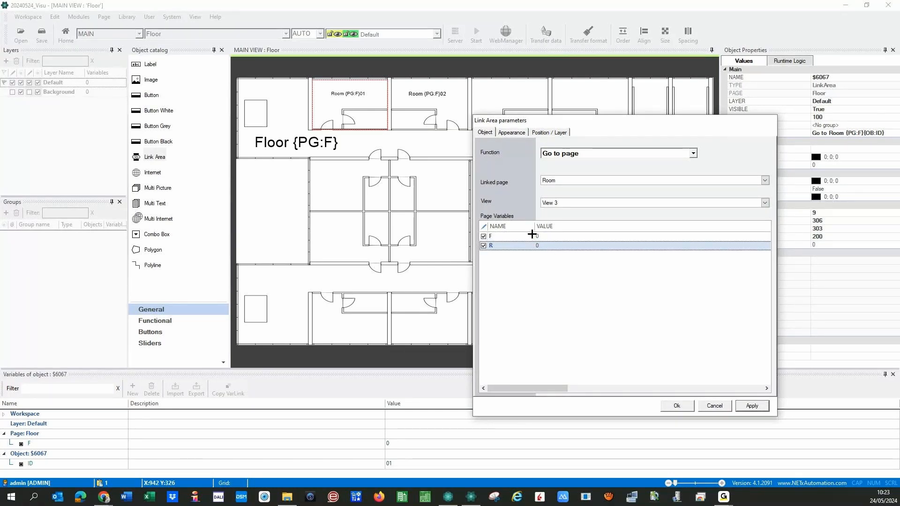
left_click(7, 444)
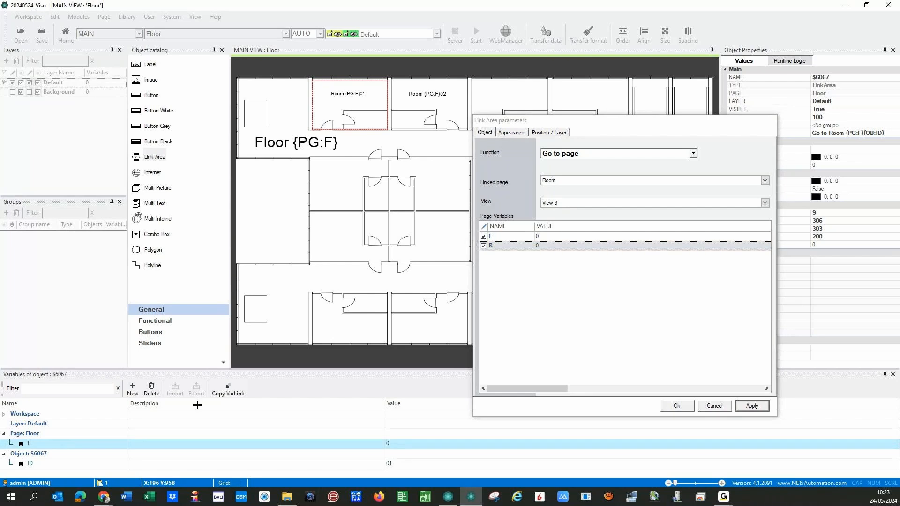
left_click(548, 237)
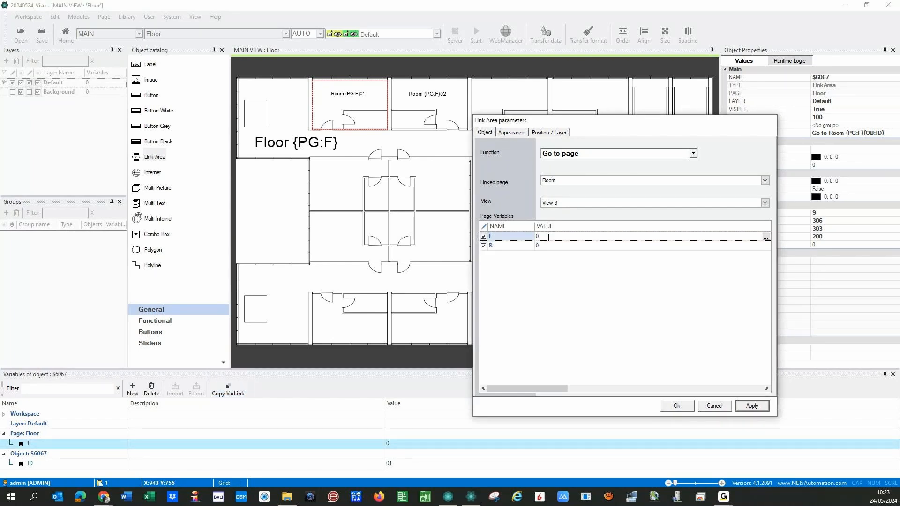
key("BackSpace")
type("{PG:F}")
left_click(12, 463)
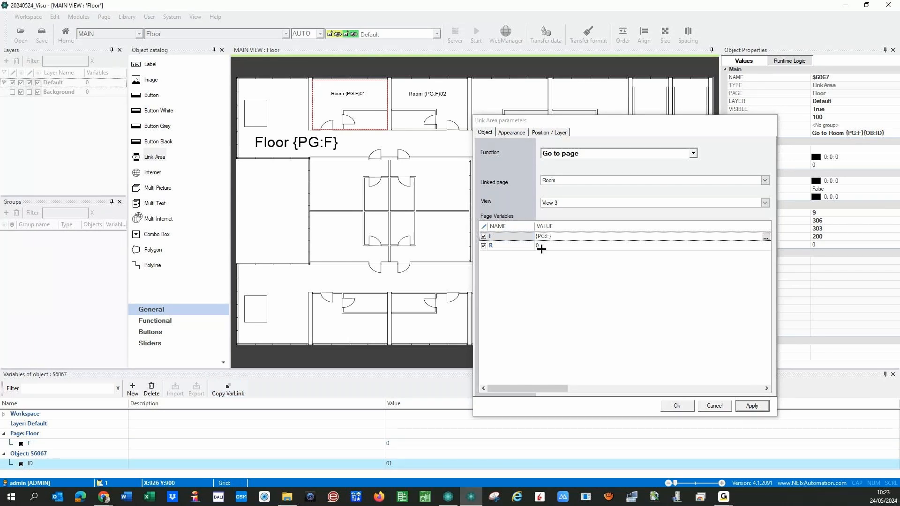
left_click(545, 247)
key("BackSpace")
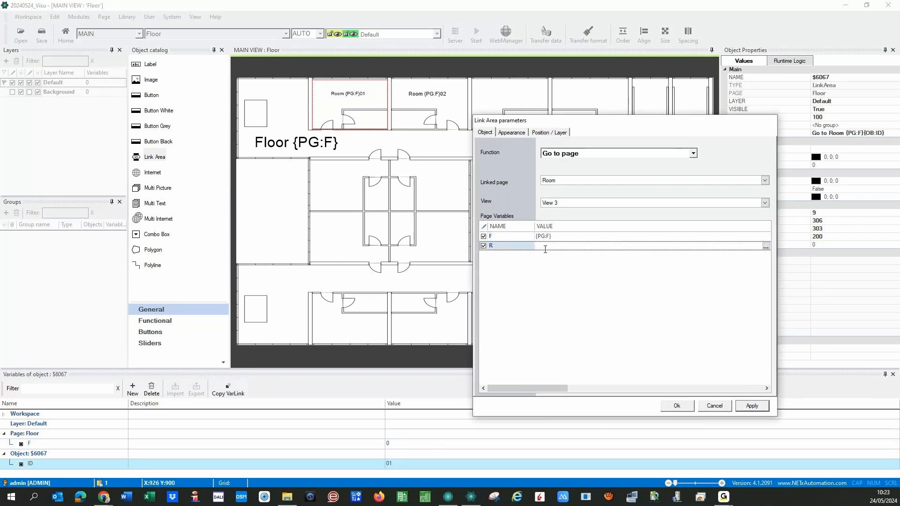
type("{OB:ID}")
left_click(745, 405)
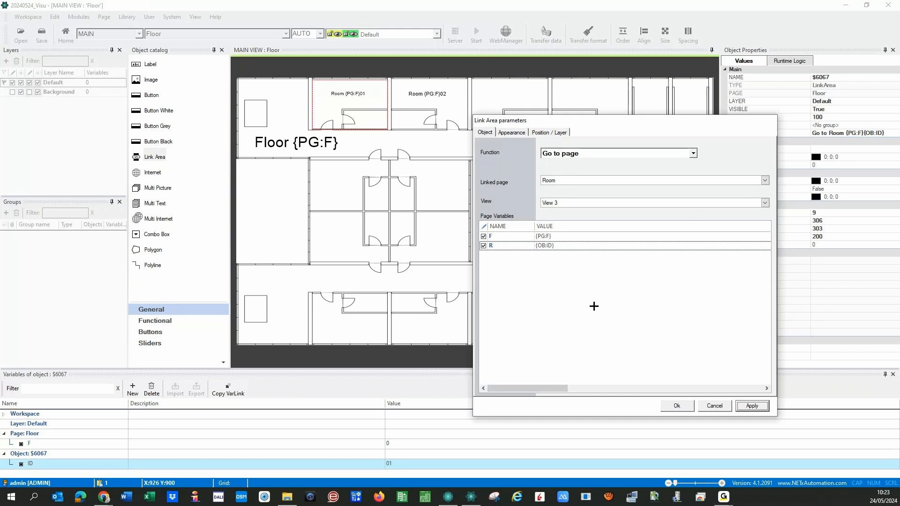
left_click(666, 406)
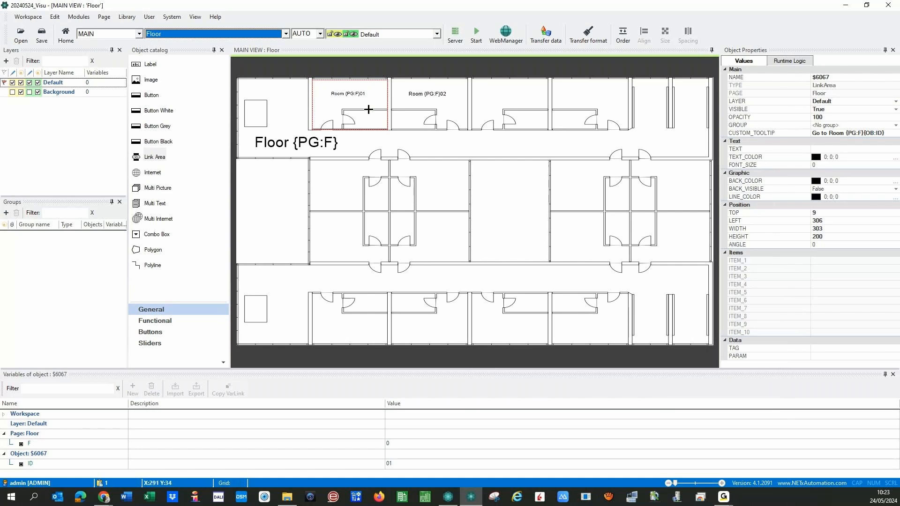
- Copy Room 01's link area onto Room 02 and change the copy's ID to 02
mouse_move(348, 106)
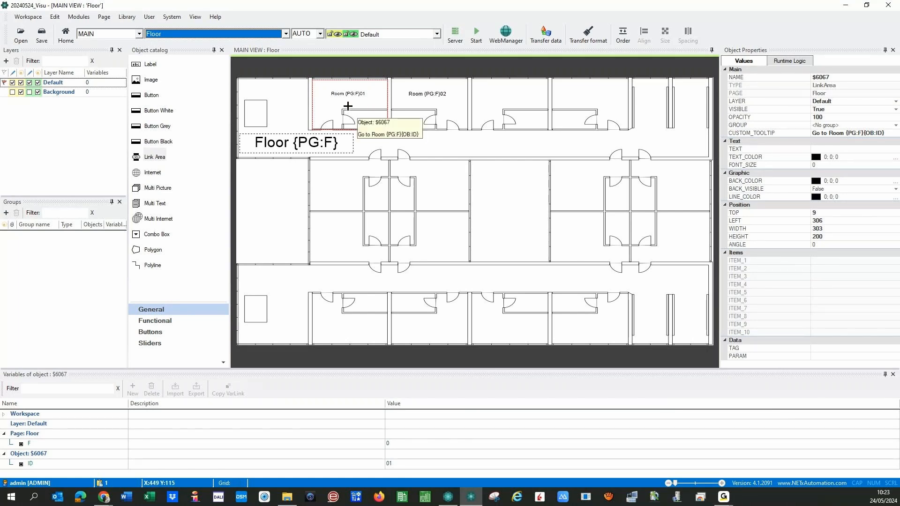
left_click(347, 106)
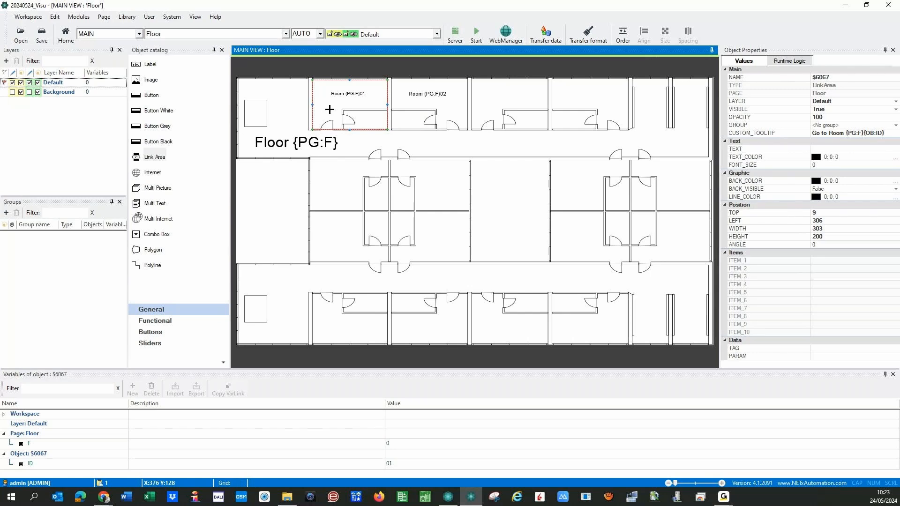
left_click_drag(330, 109, 409, 110, "ctrl")
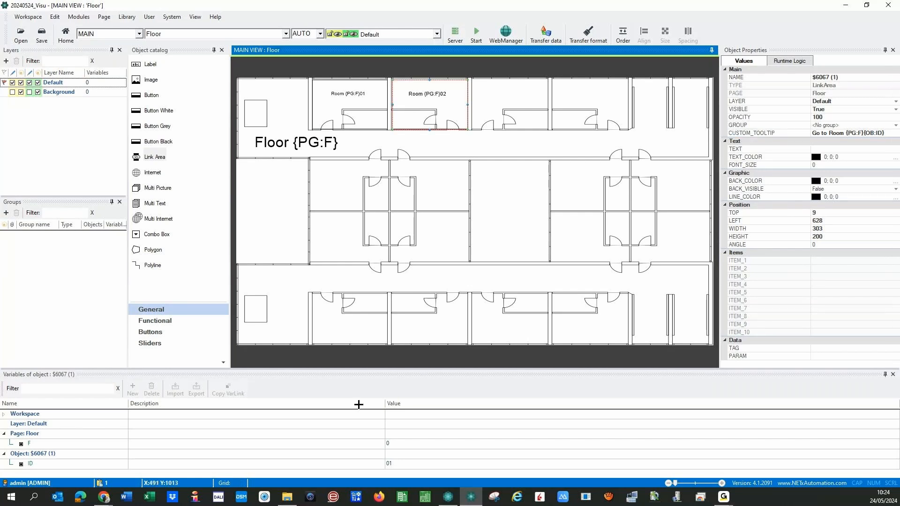
left_click(400, 463)
key("BackSpace")
type("2")
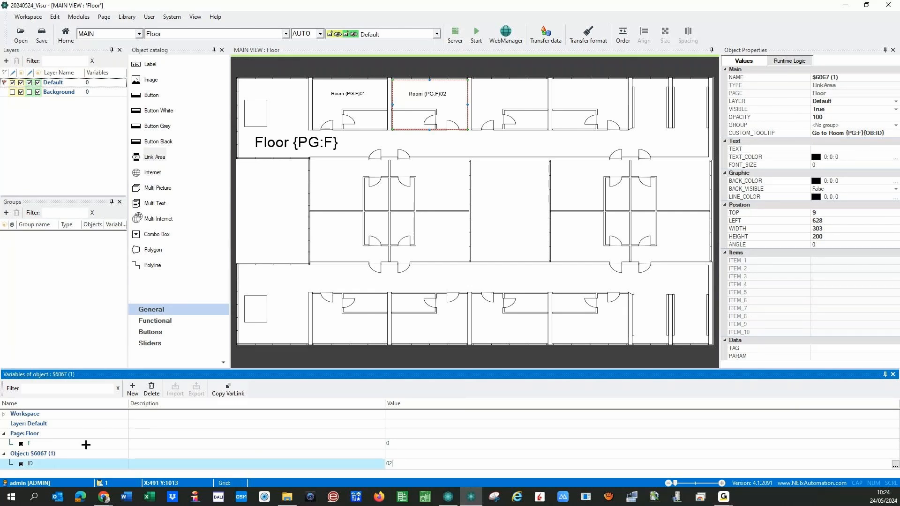
left_click(64, 455)
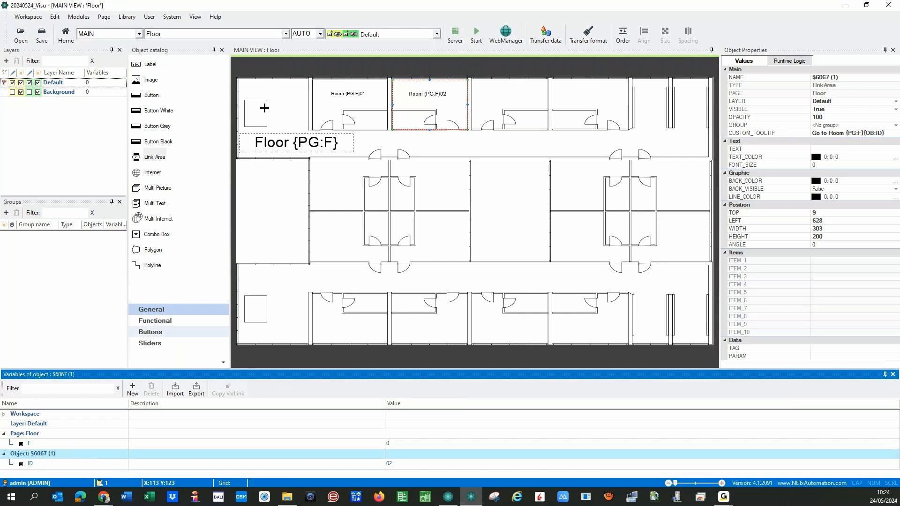
- Untick Border for Room 01's link area, apply the change to Room 02 too, and confirm
left_click(354, 104)
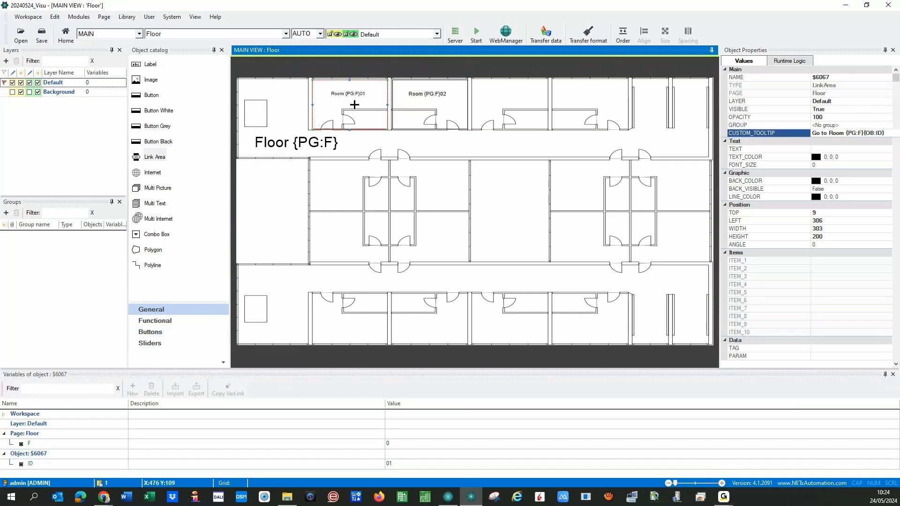
double_click(354, 104)
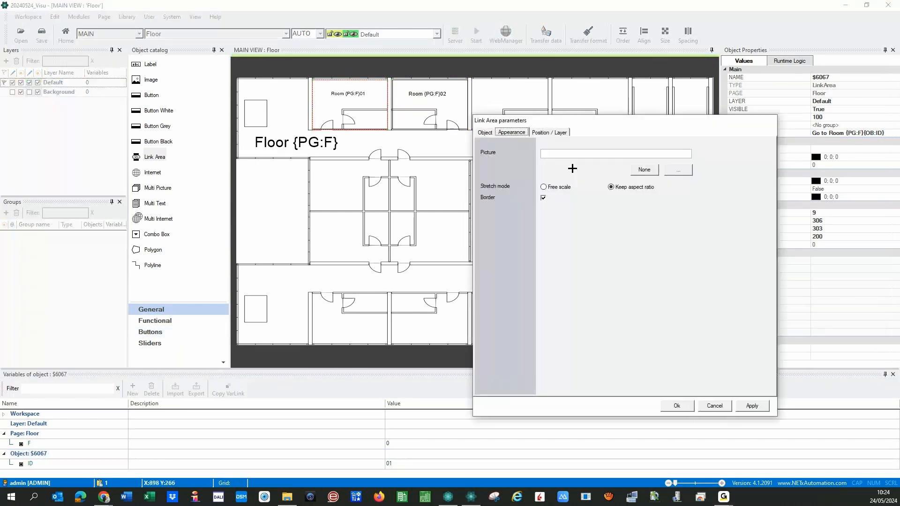
left_click(544, 197)
left_click(752, 405)
left_click(409, 104)
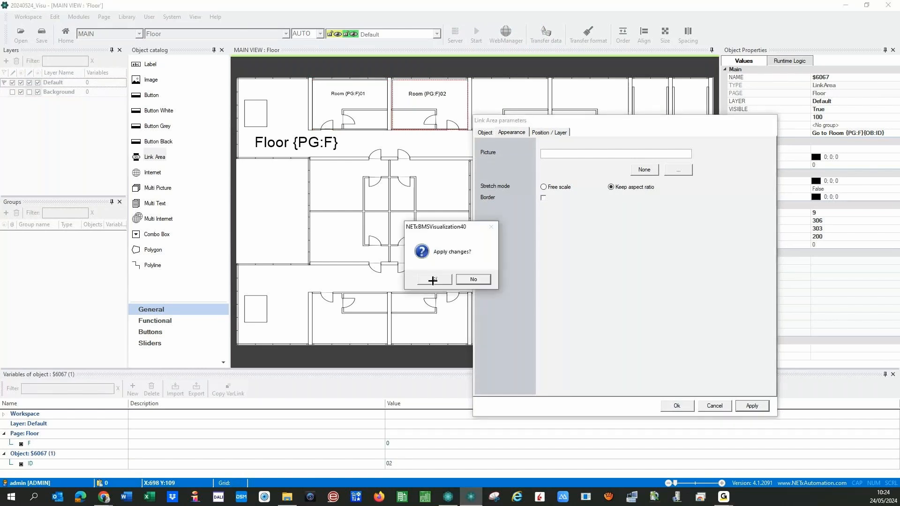
left_click(433, 280)
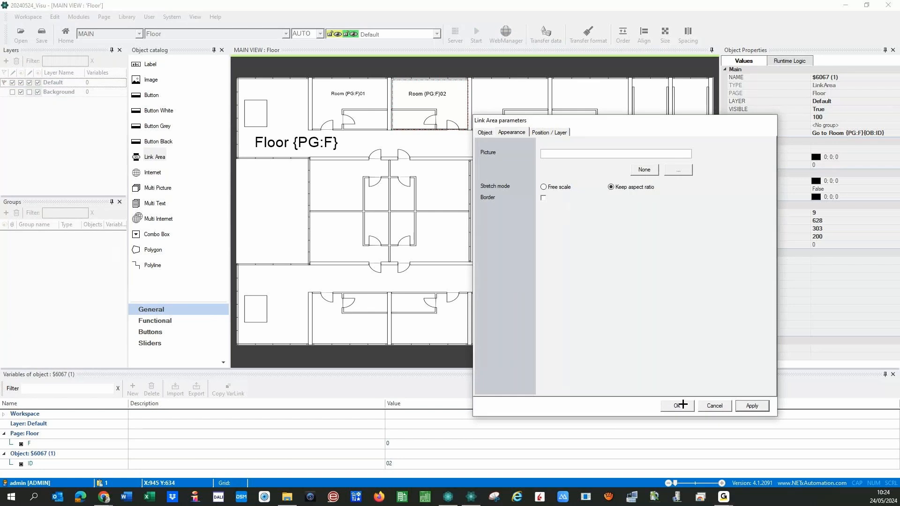
left_click(682, 404)
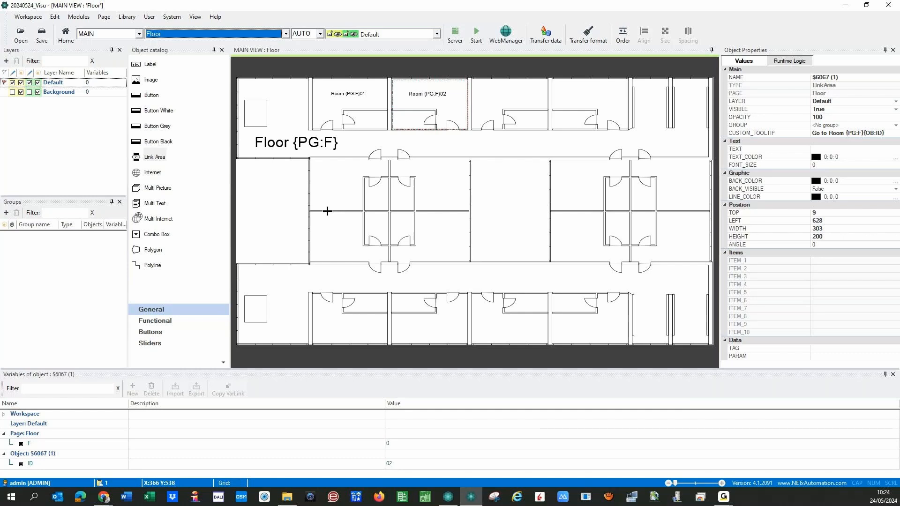
left_click(204, 34)
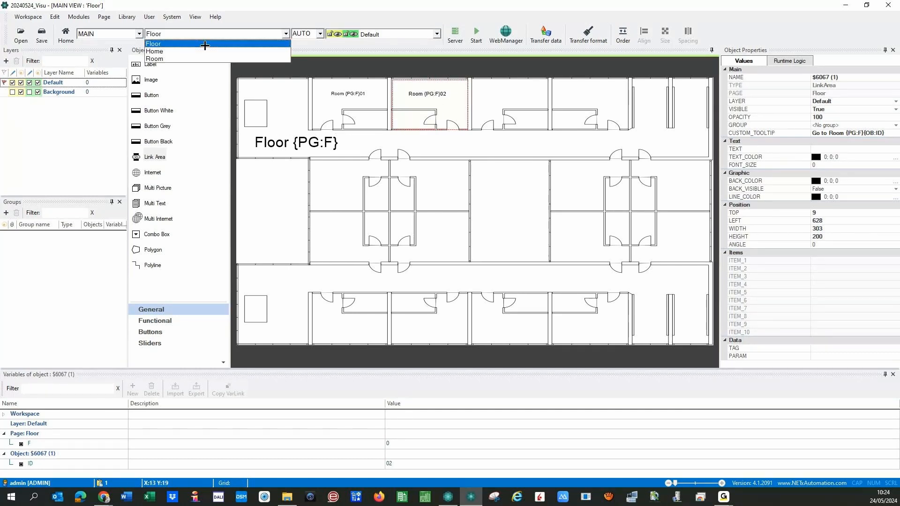
- Switch to the Home page, start the runtime, and save the workspace when prompted
left_click(165, 51)
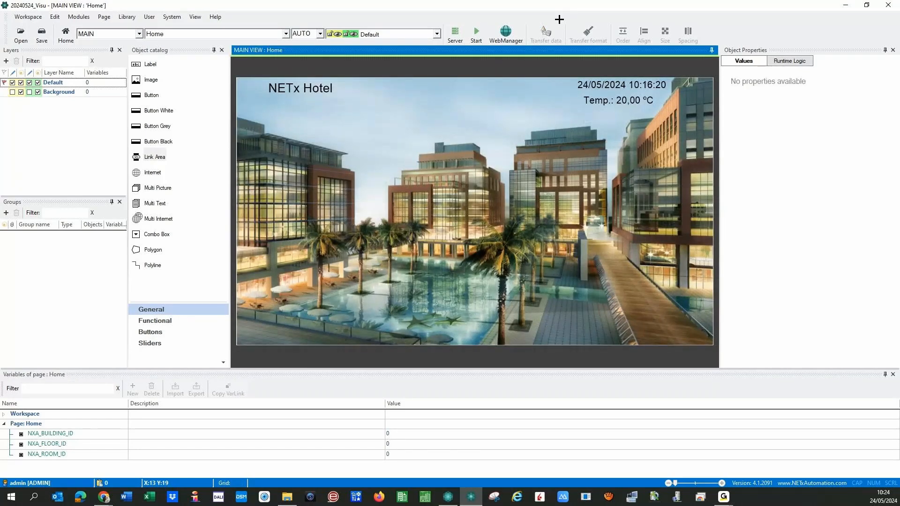
left_click(476, 34)
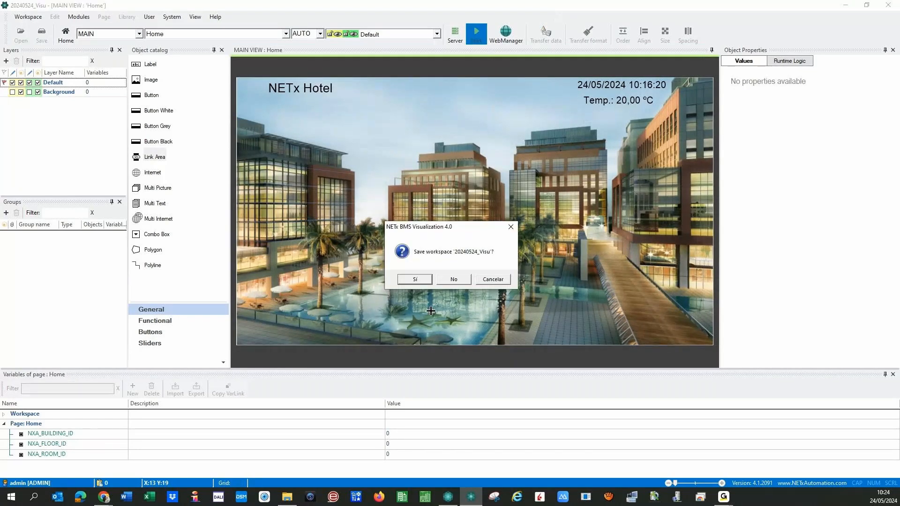
left_click(407, 278)
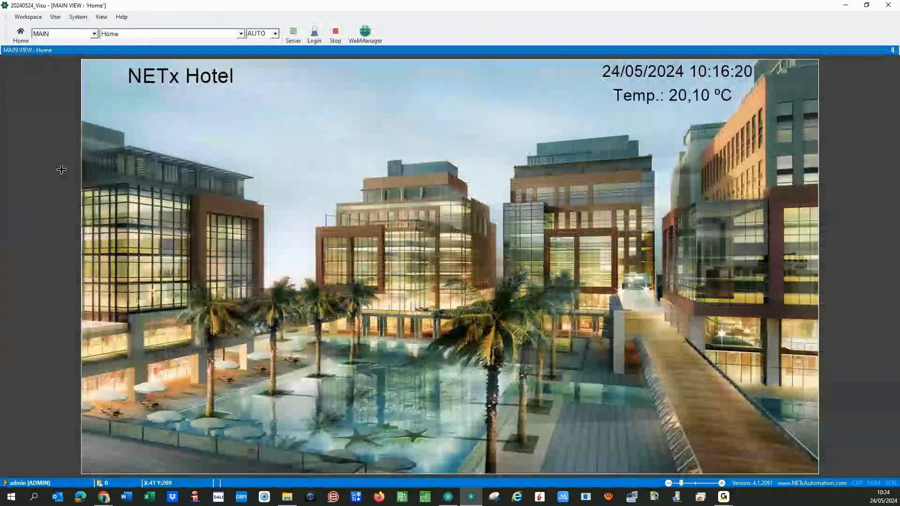
- In runtime, open the floor plan, test Rooms 0201, 0202, 0401 and 0402, then stop
left_click(133, 309)
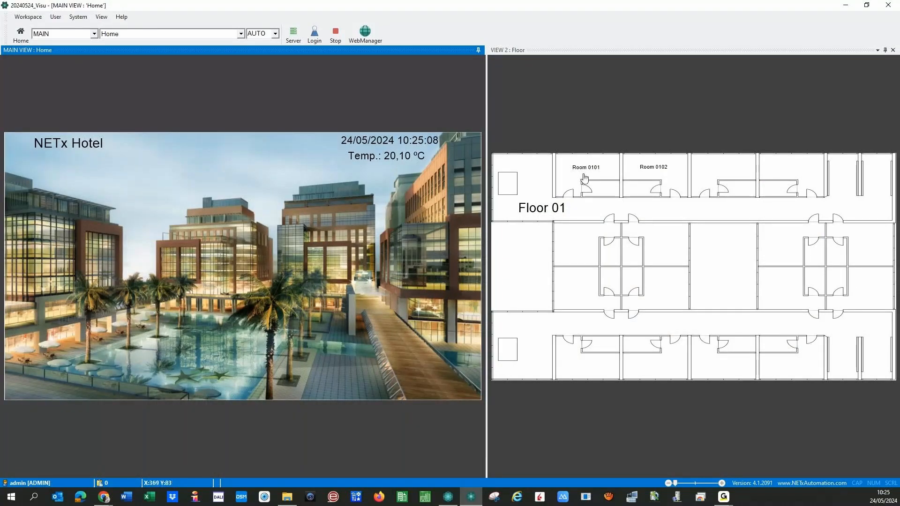
left_click(593, 211)
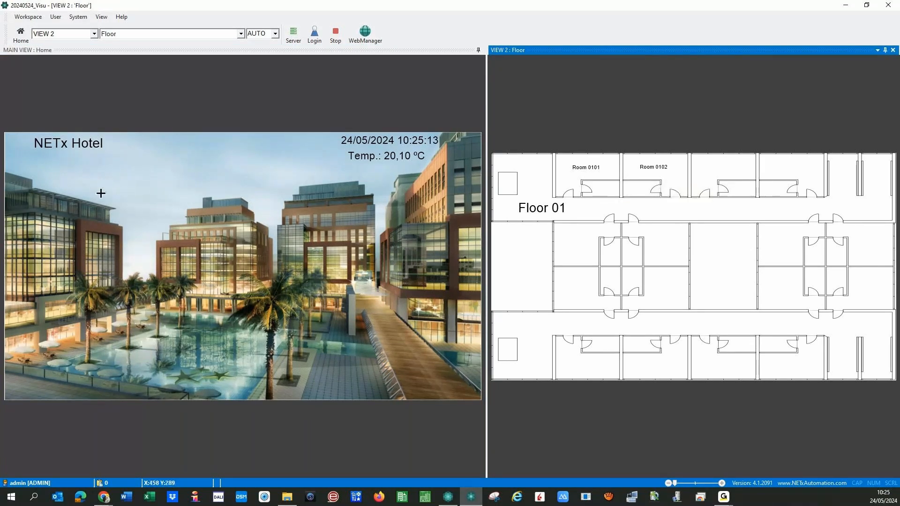
left_click(31, 271)
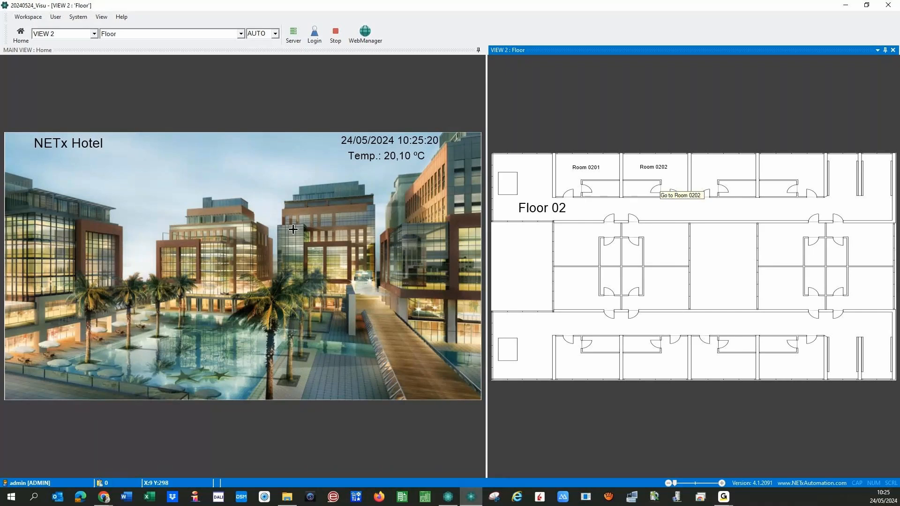
left_click(582, 182)
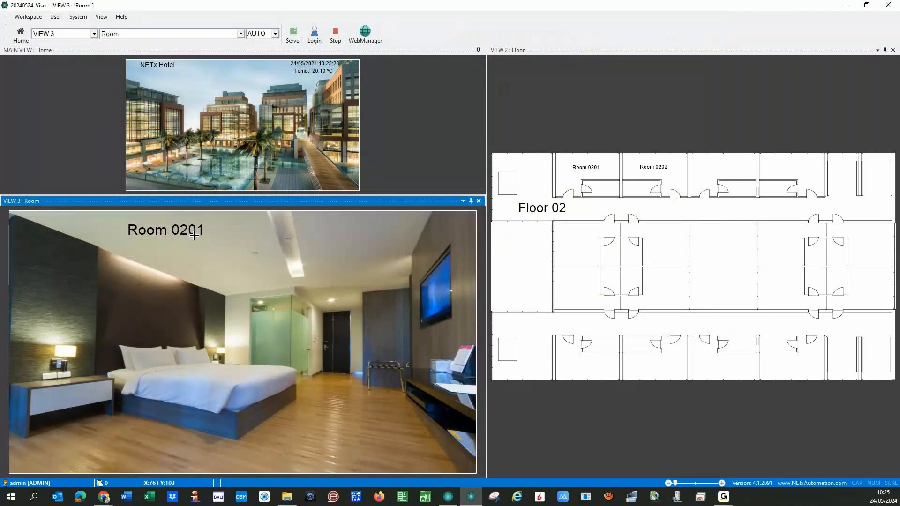
left_click(664, 178)
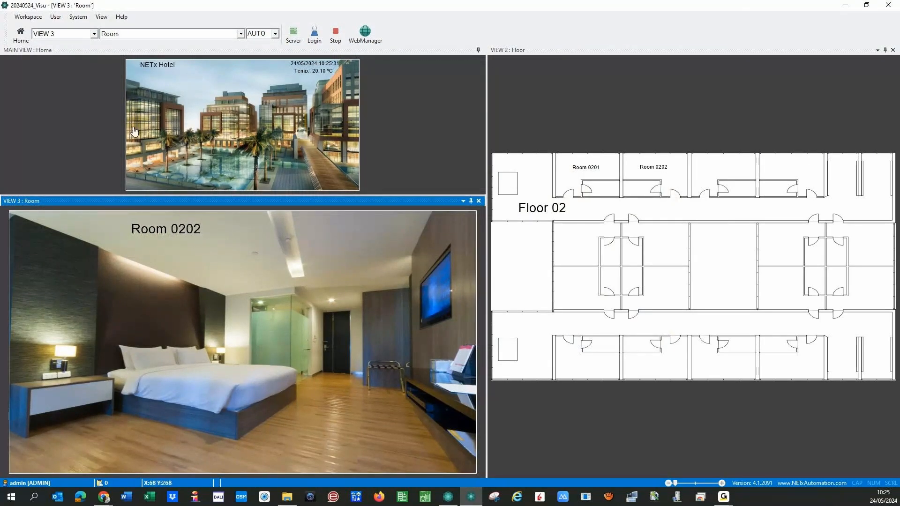
left_click(142, 106)
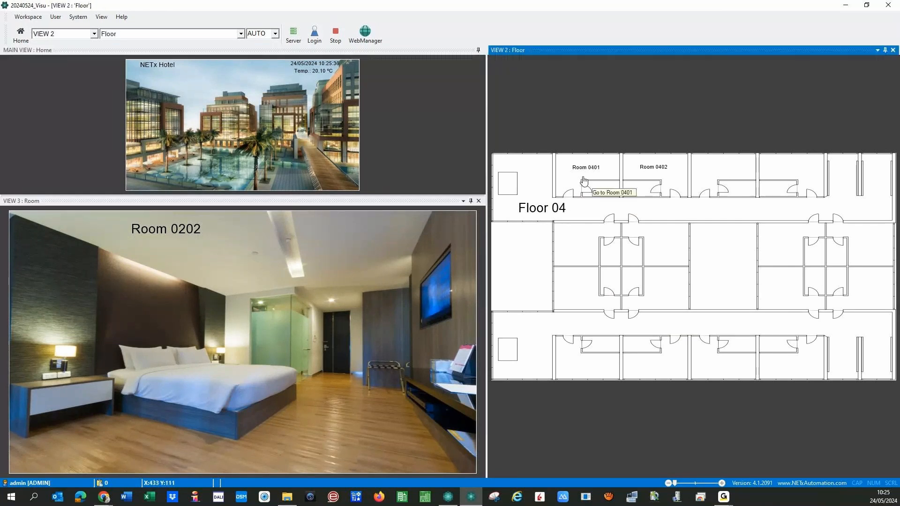
left_click(584, 181)
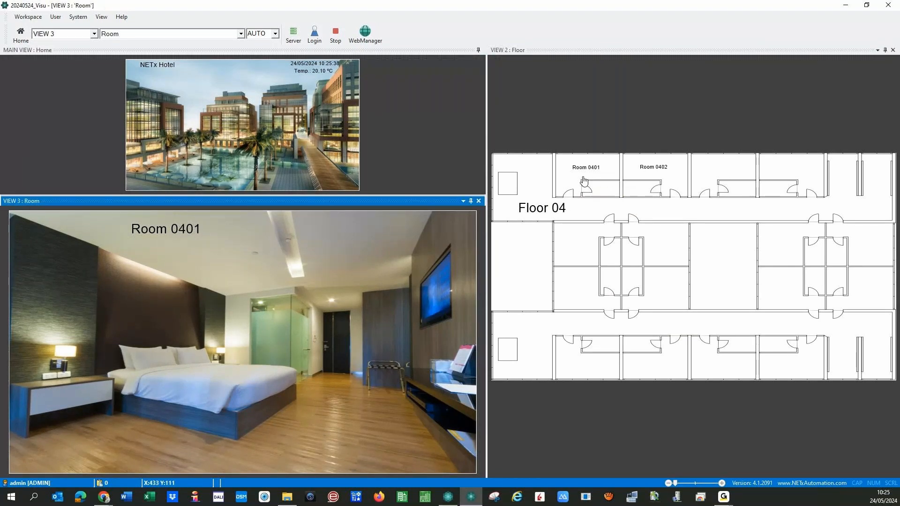
left_click(648, 182)
left_click(333, 37)
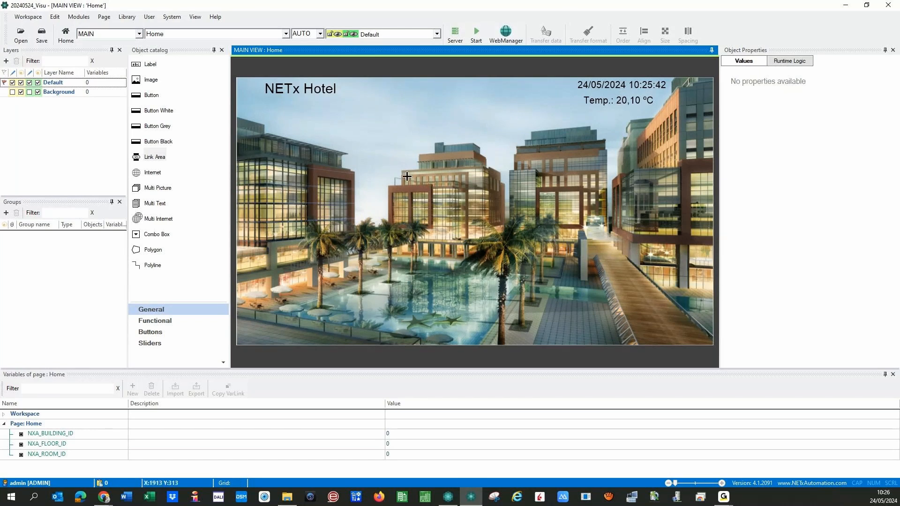
- Place a round LED on the Room page and open its button parameters dialog
left_click(285, 33)
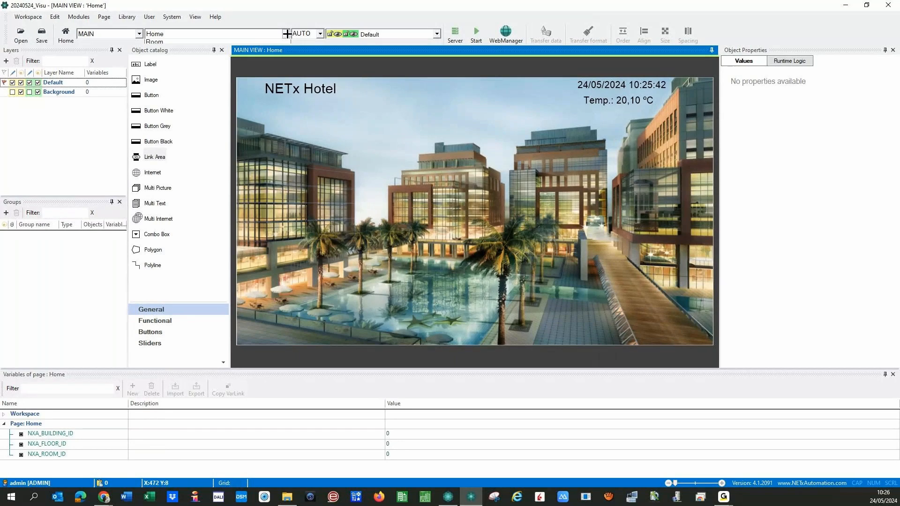
left_click(279, 41)
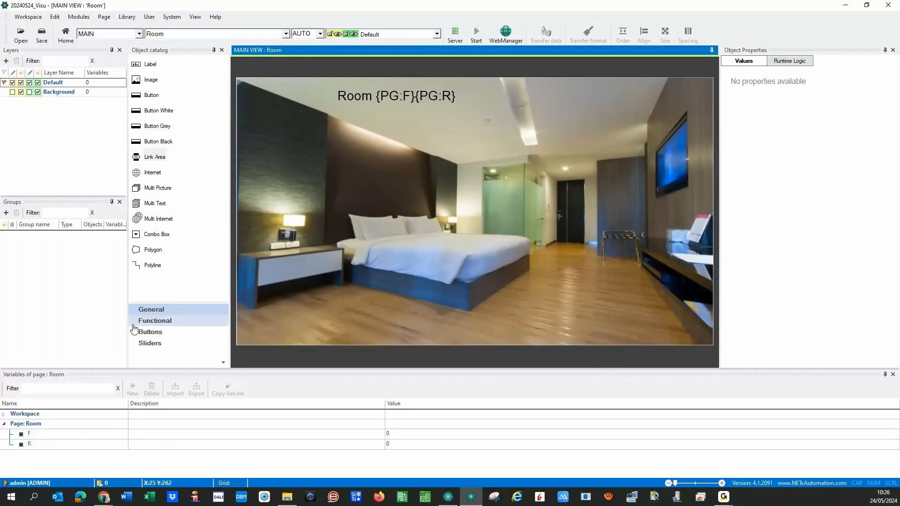
left_click(149, 332)
left_click_drag(135, 110, 590, 114)
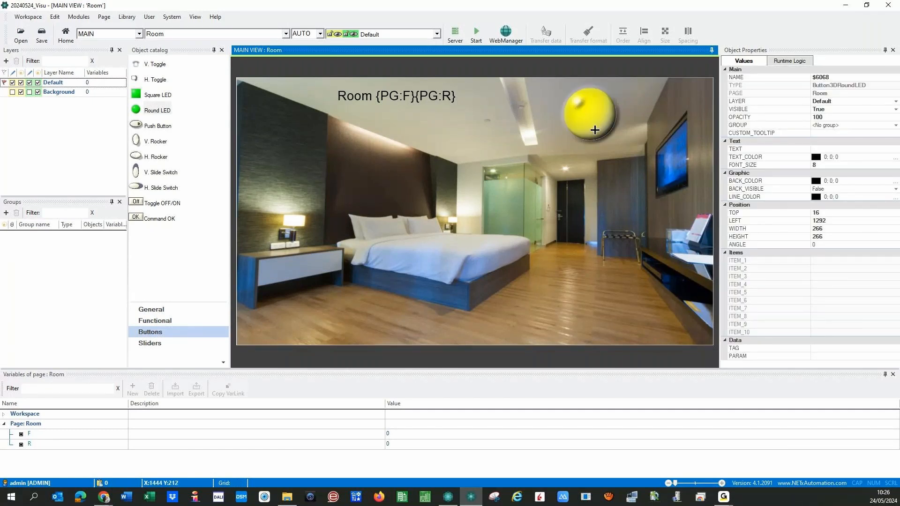
left_click(593, 114)
double_click(598, 121)
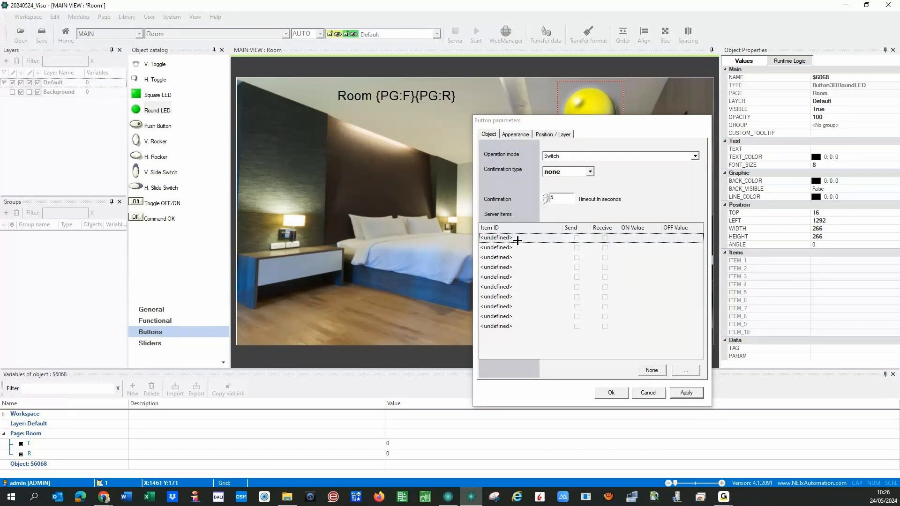
- Assign Room 0101\CENTRAL OFF to the LED's first Item ID from the item browser
left_click(518, 240)
left_click(685, 369)
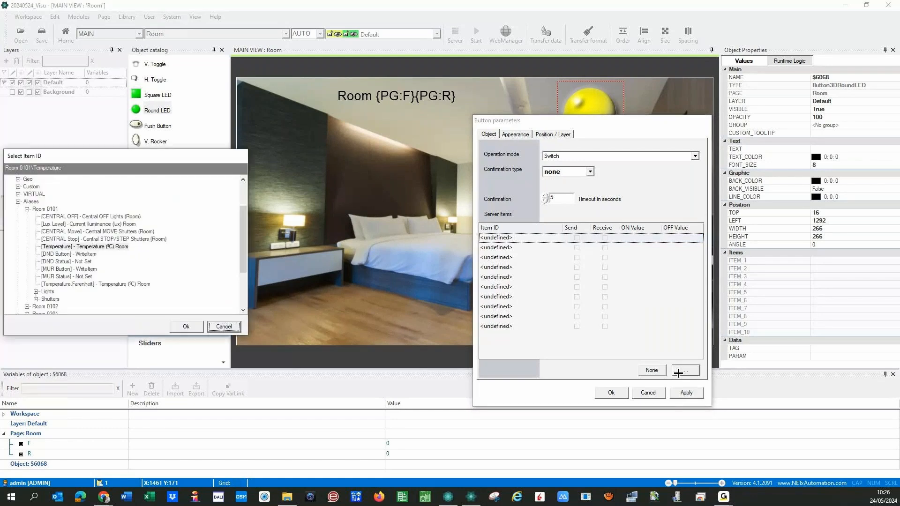
left_click_drag(122, 152, 331, 104)
left_click(283, 168)
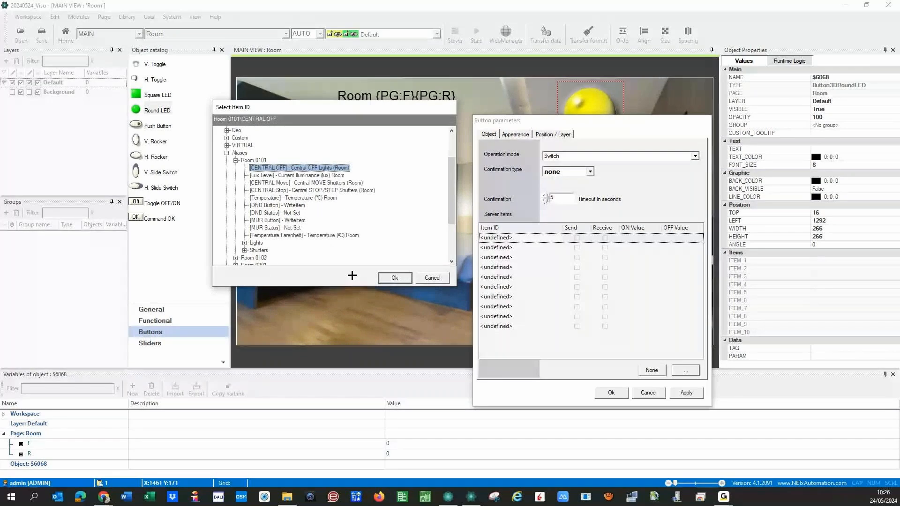
left_click(394, 277)
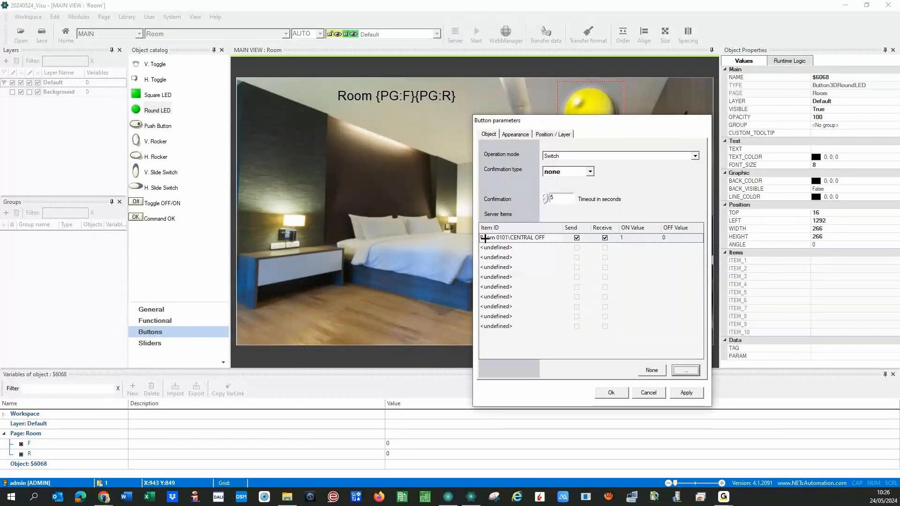
- Replace 0101 in the item ID with {PG:F}{PG:R} page-variable links
left_click_drag(497, 239, 498, 241)
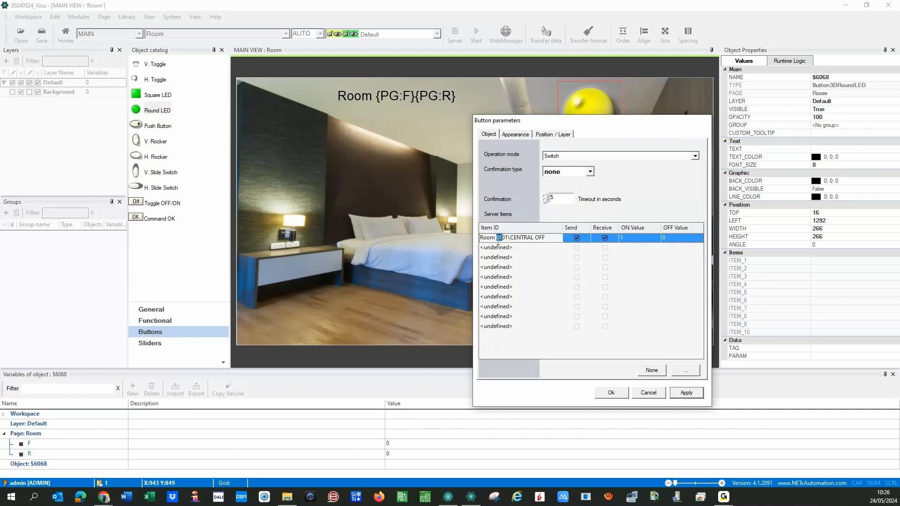
left_click(16, 445)
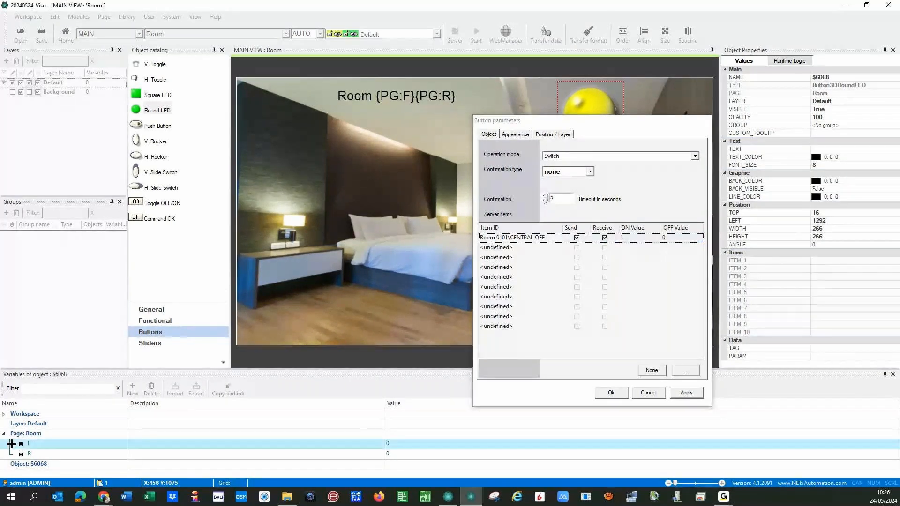
left_click(224, 390)
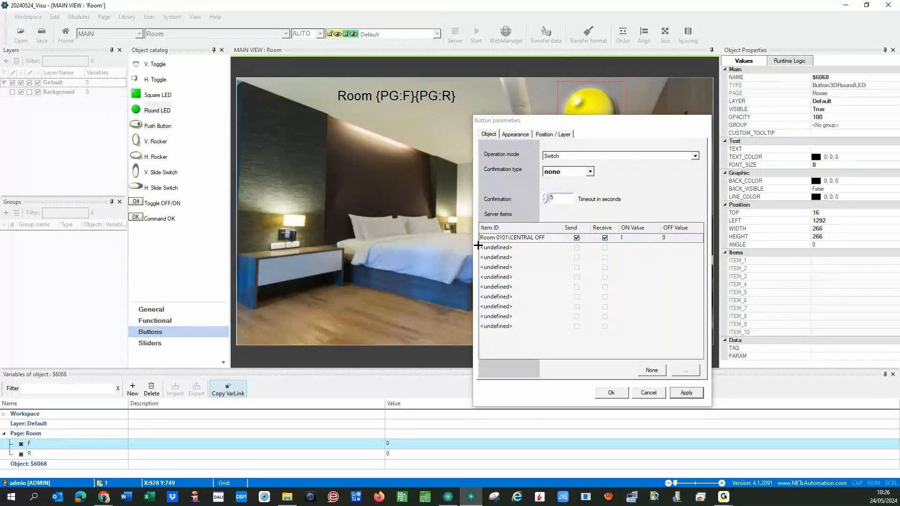
left_click(498, 238)
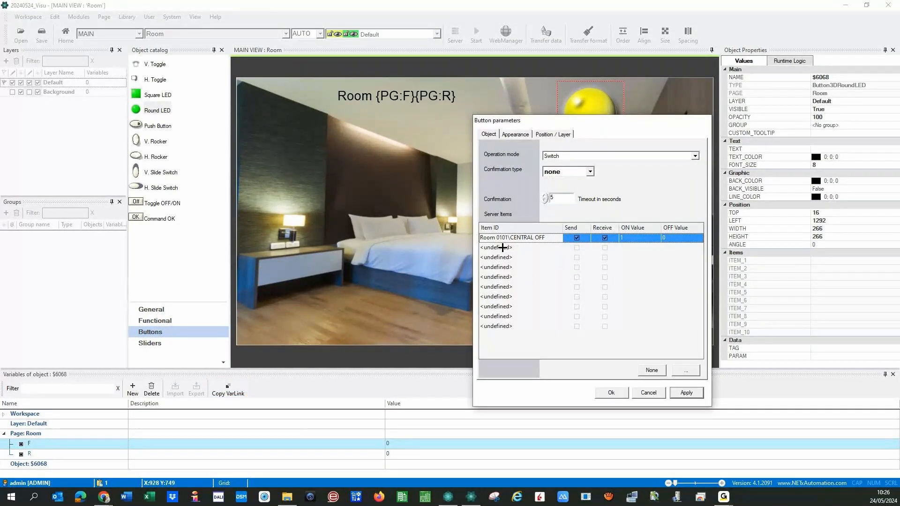
type("{PG:F}")
key("Delete")
key("Delete")
key("Delete")
type("{PG:F}")
key("Left")
key("BackSpace")
type("R")
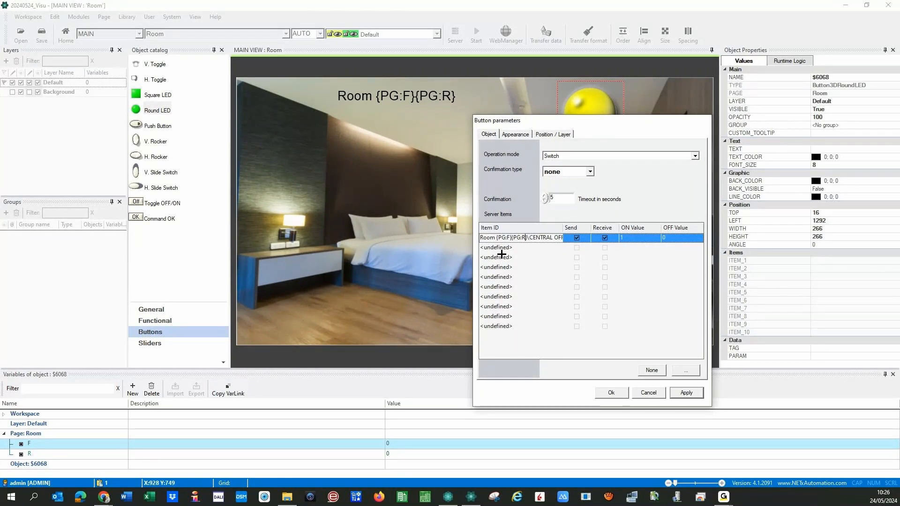
- Apply Room {PG:F}{PG:R}\CENTRAL OFF to LED $6068 and close its button settings
left_click(686, 393)
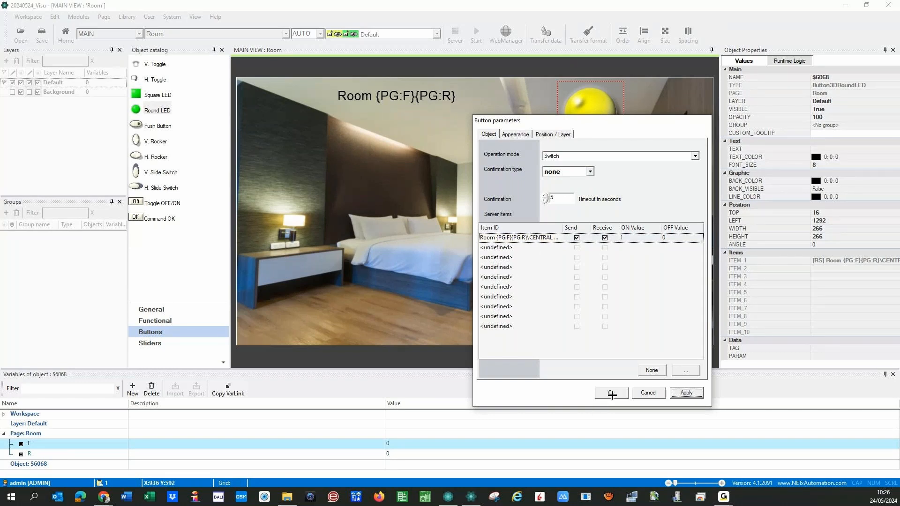
left_click(532, 238)
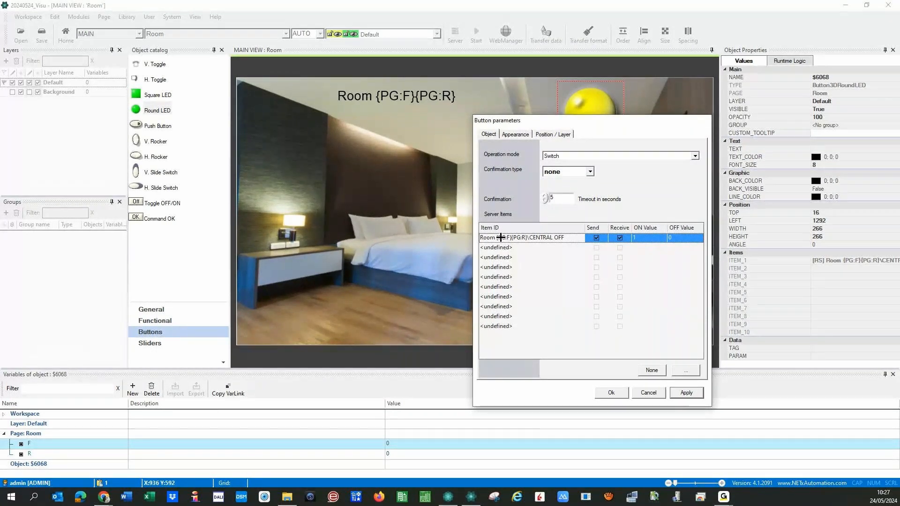
left_click(605, 393)
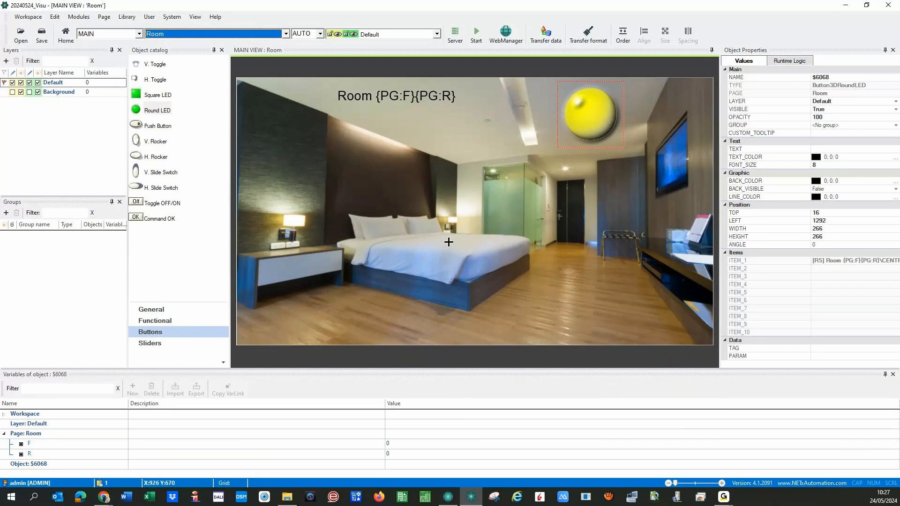
- Switch to the Home page, start the runtime and answer Sí to save the workspace
left_click(285, 34)
left_click(157, 51)
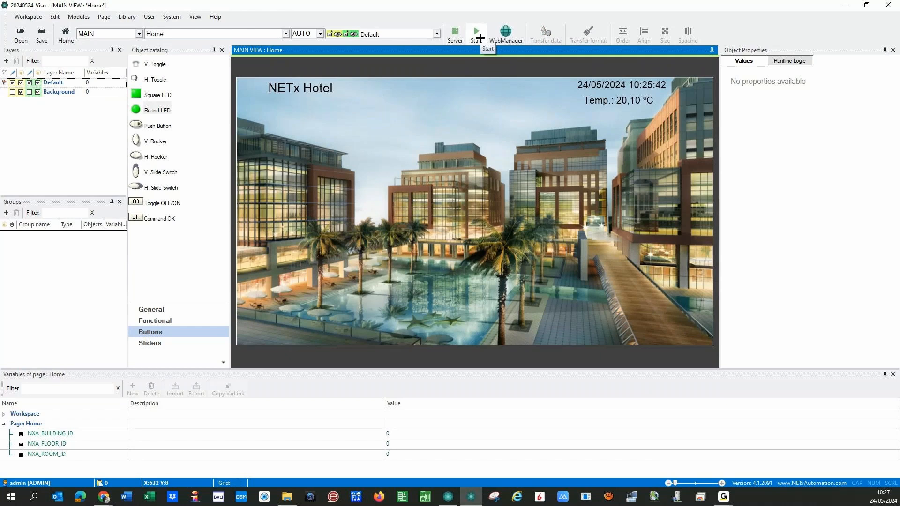
left_click(477, 34)
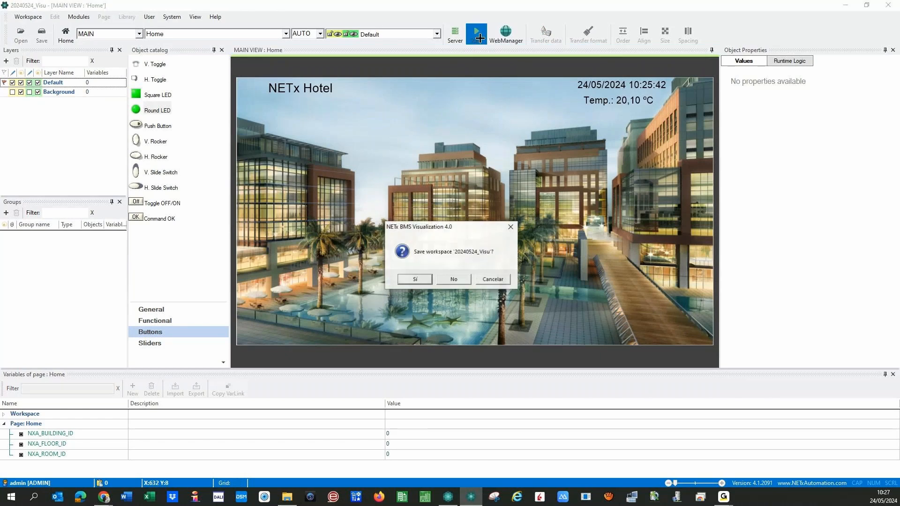
left_click(416, 279)
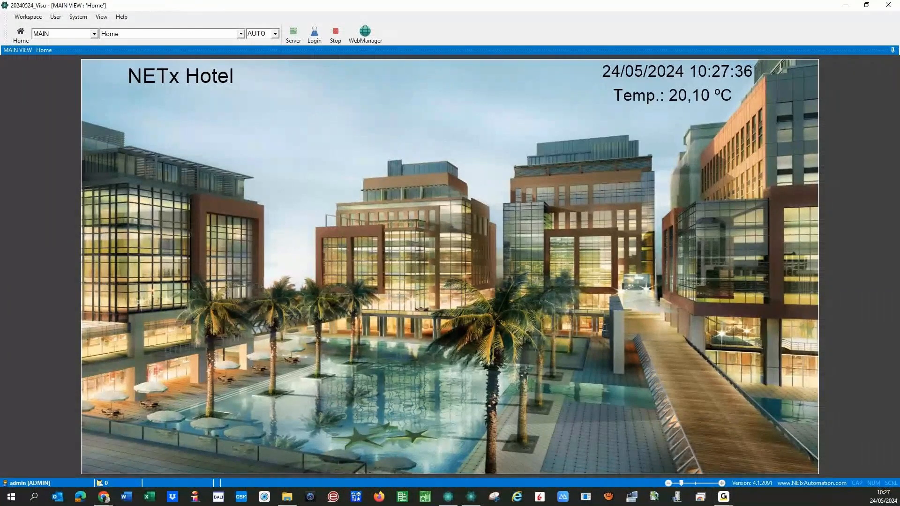
- In the running visualization, go to Floor 01 and then Room 0101
left_click(130, 306)
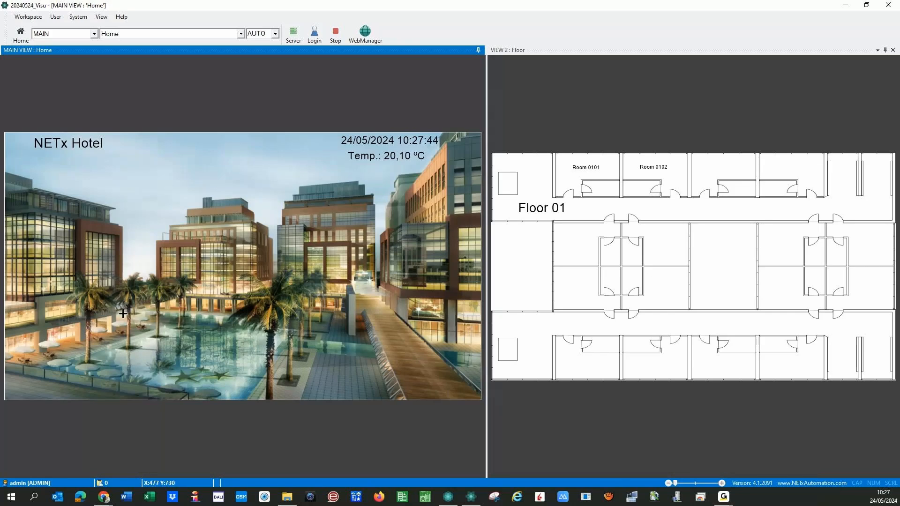
left_click(593, 177)
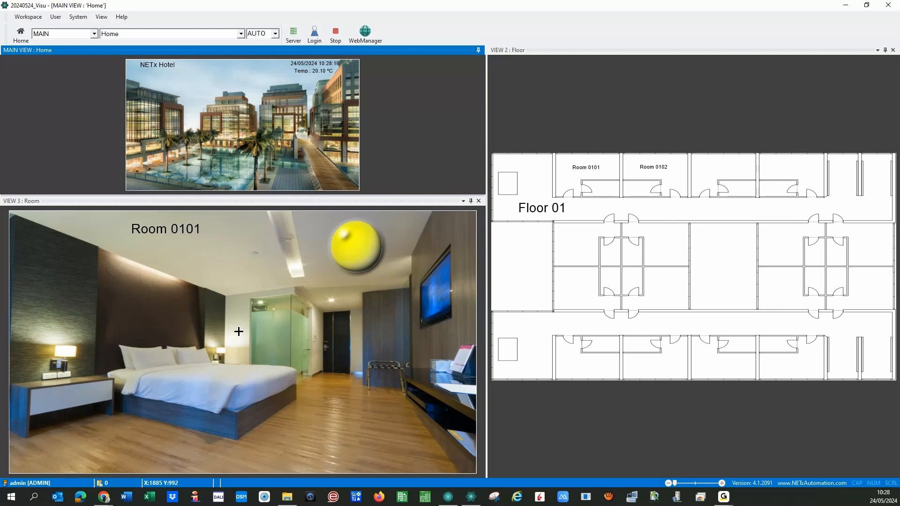
- Toggle the central-off LED in Room 0101, then in Room 0102
left_click(349, 245)
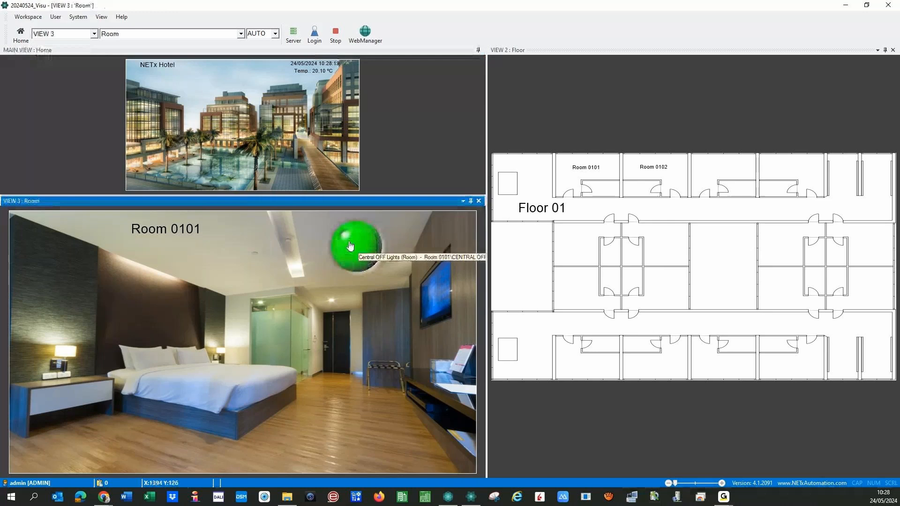
left_click(350, 247)
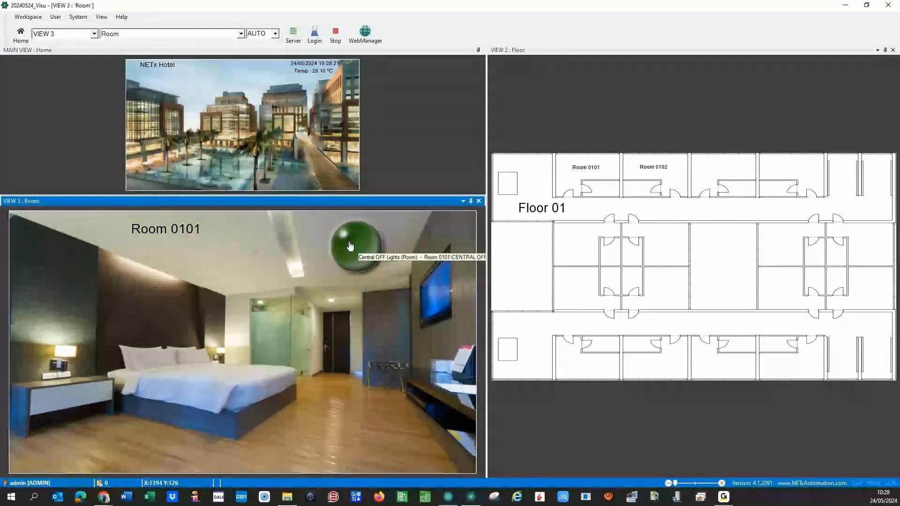
left_click(661, 177)
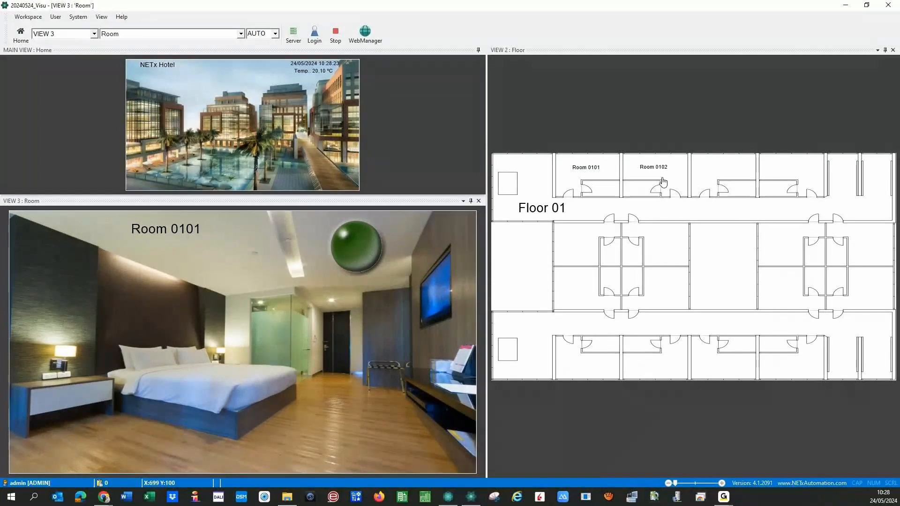
left_click(661, 178)
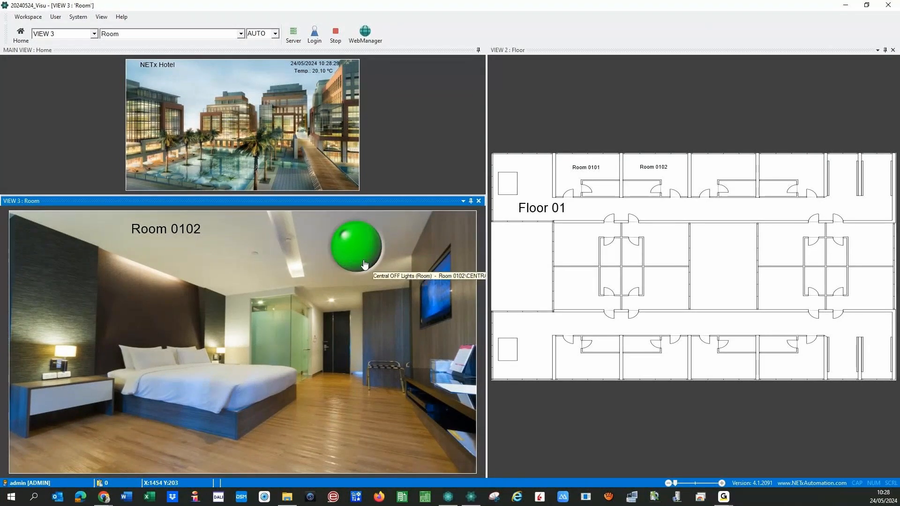
left_click(364, 264)
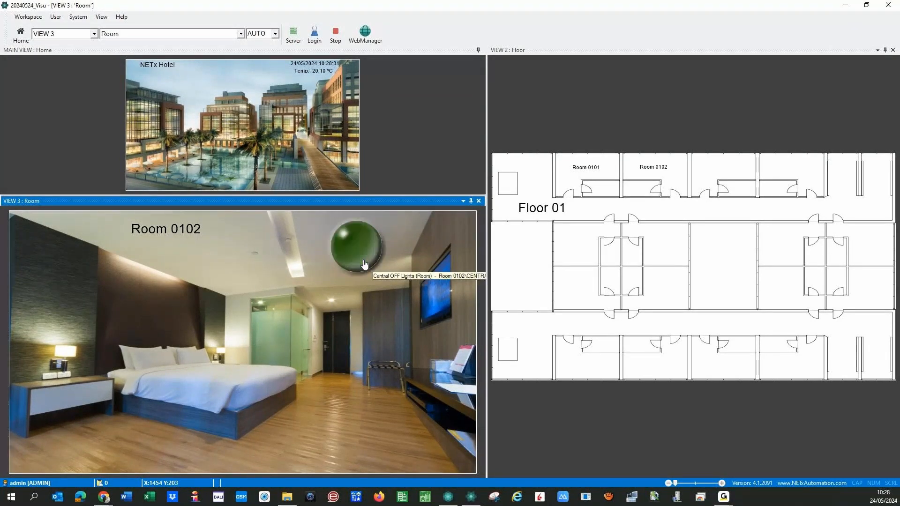
- Open Floor 04 and Room 0402, toggle its central-off LED, then stop the runtime
left_click(189, 144)
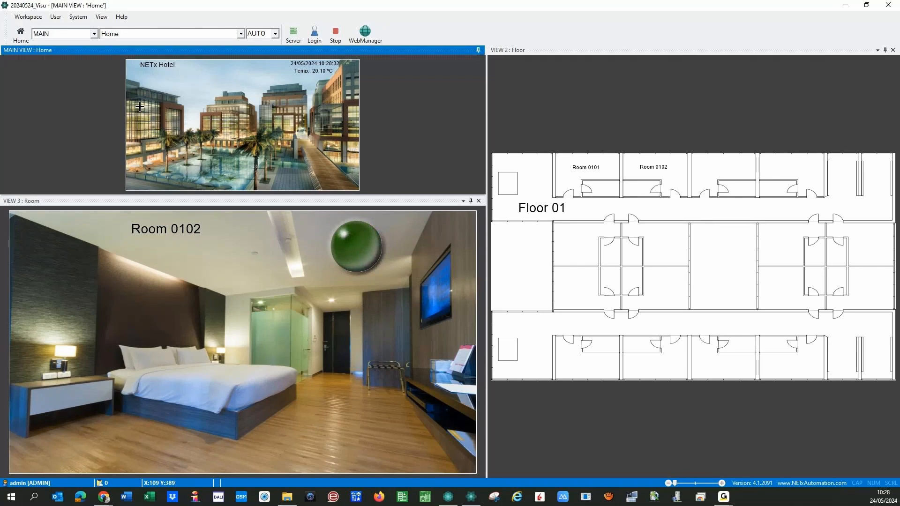
left_click(140, 107)
left_click(638, 189)
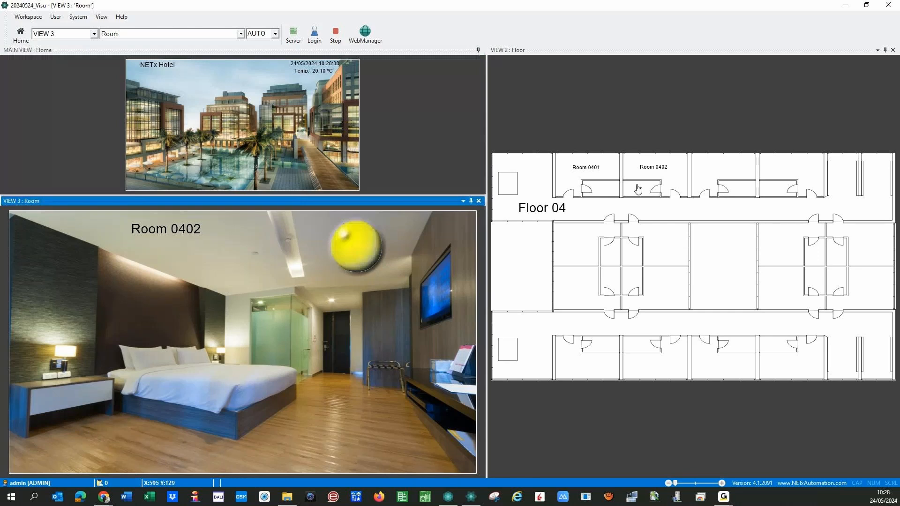
left_click(355, 257)
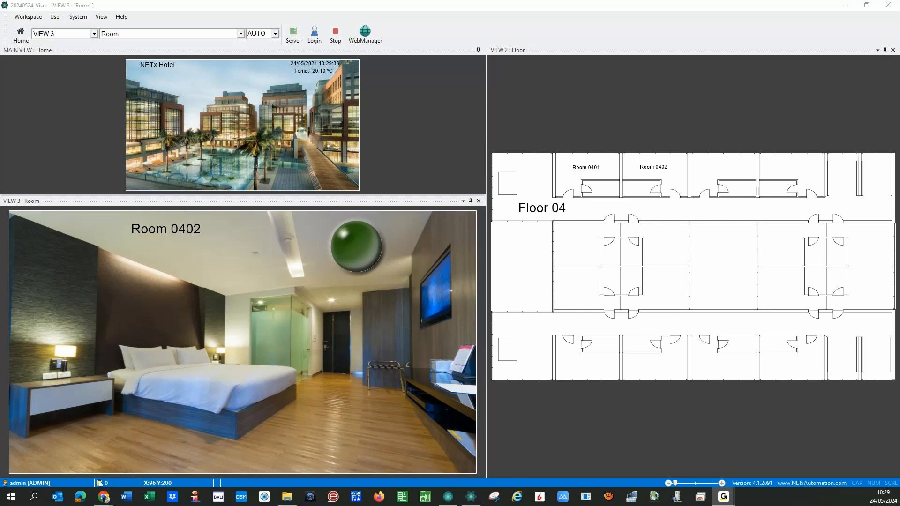
left_click(337, 33)
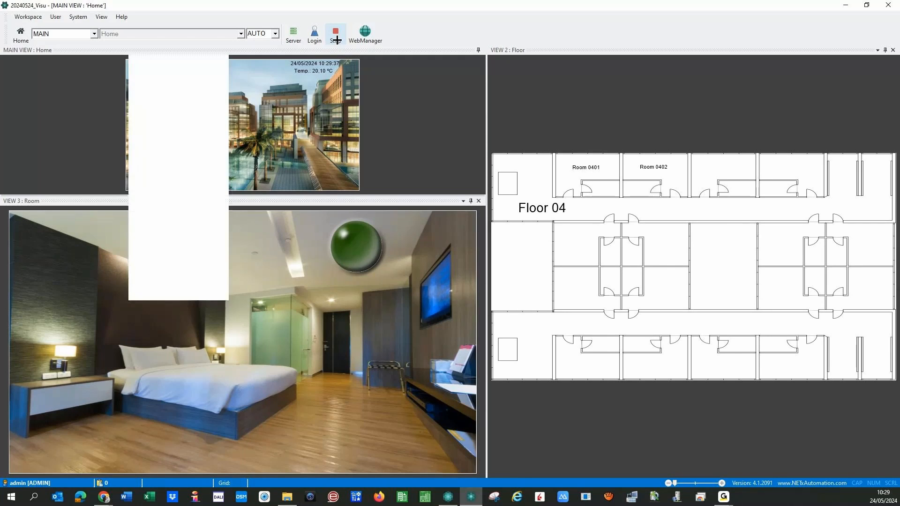